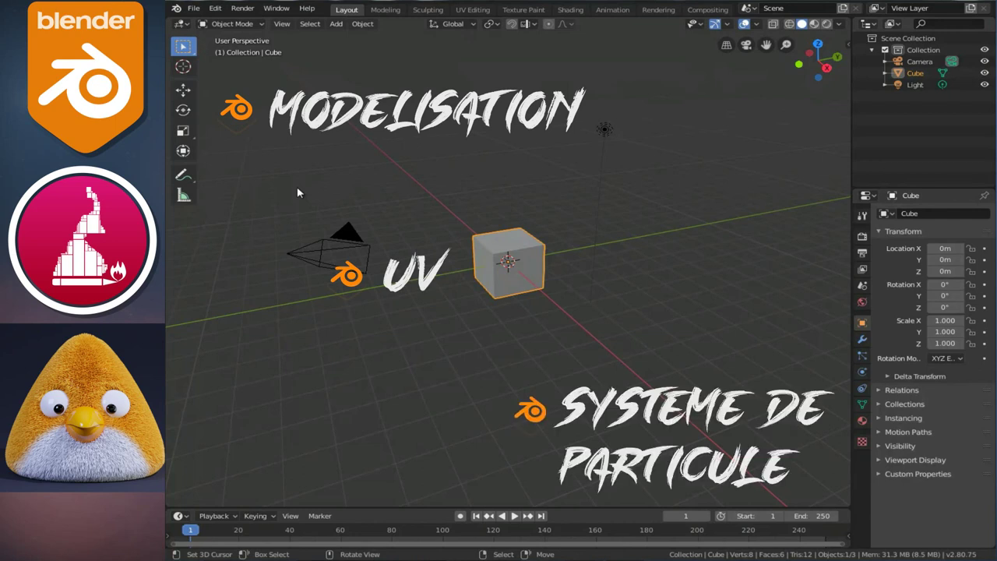
# Orbit the viewport around the default cube to look over the starting scene.
pyautogui.moveTo(327, 222)
pyautogui.mouseDown(button='middle')
pyautogui.moveTo(564, 242)
pyautogui.moveTo(602, 231)
pyautogui.mouseUp(button='middle')
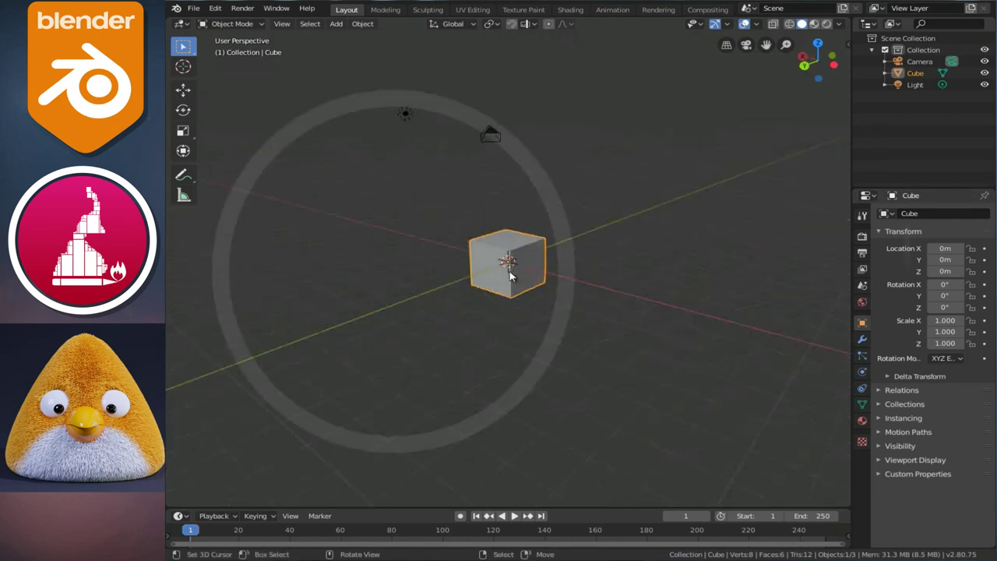
# Add a Subdivision Surface modifier to the cube, set viewport level 3, and apply it.
pyautogui.click(861, 339)
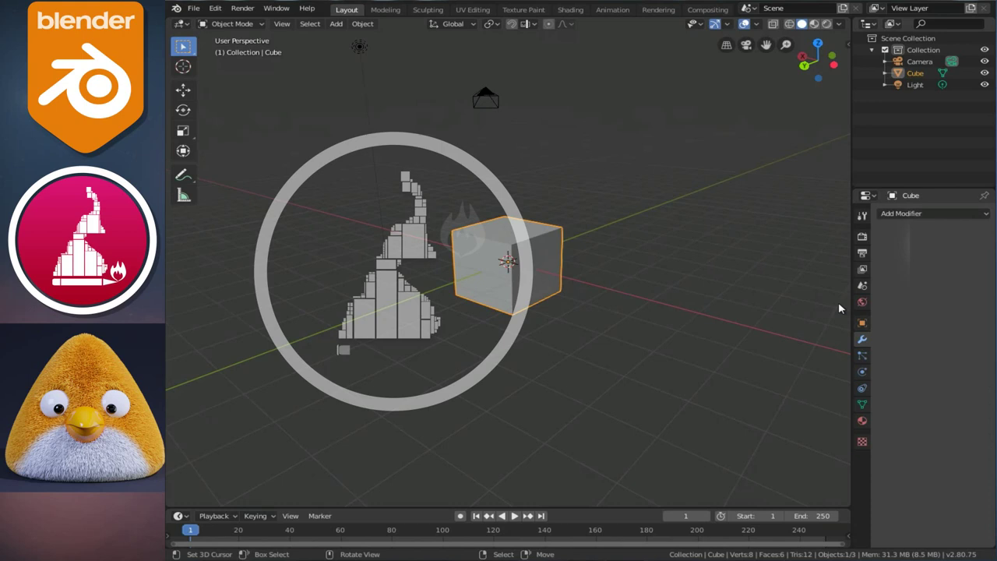
pyautogui.moveTo(852, 315); pyautogui.dragTo(767, 314)
pyautogui.click(815, 214)
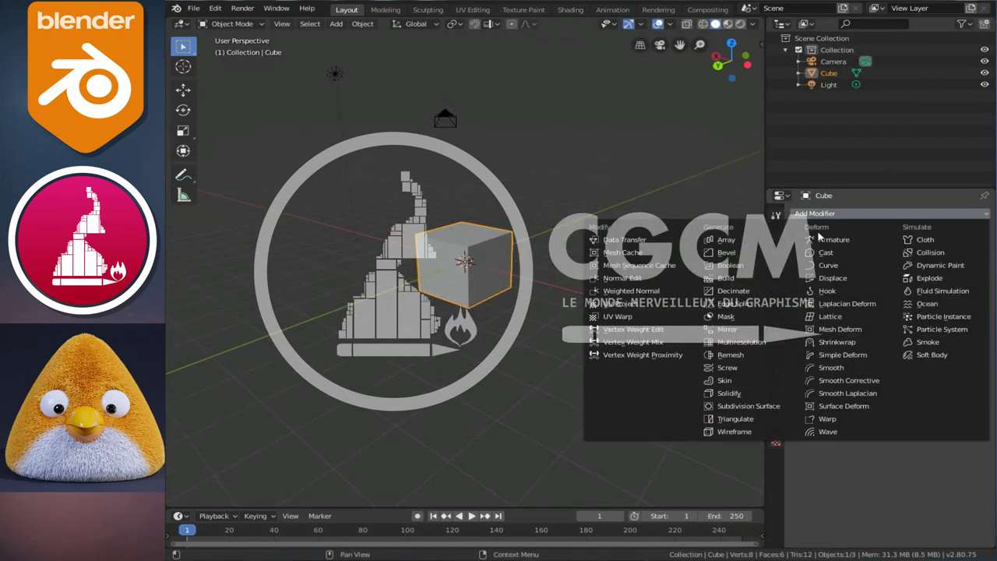
pyautogui.click(757, 407)
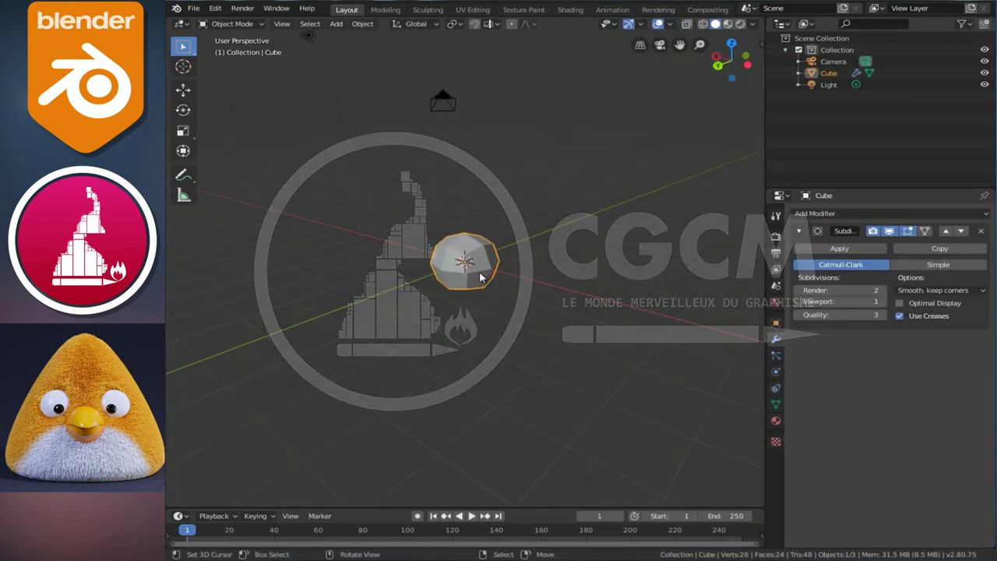
pyautogui.click(883, 302)
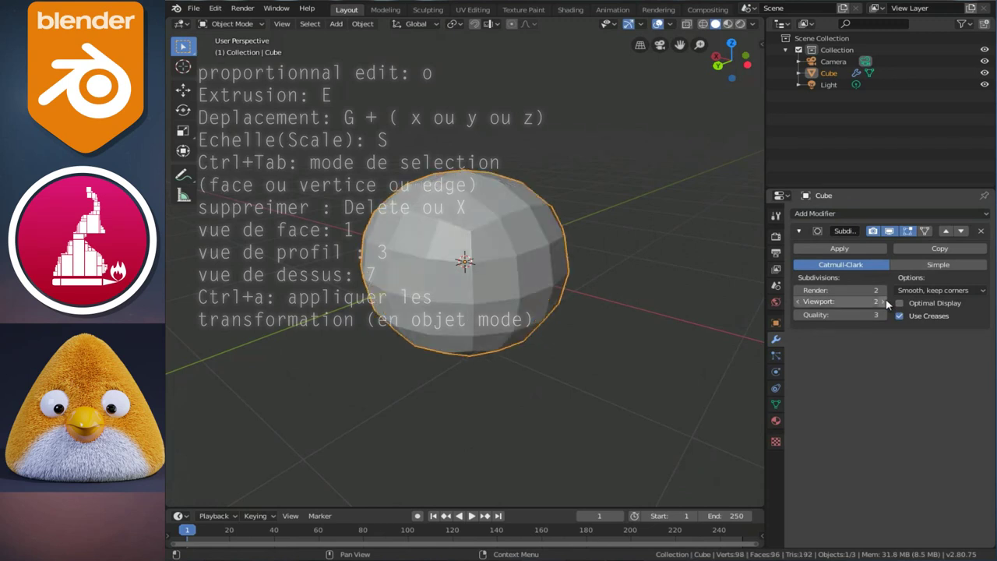
pyautogui.click(884, 301)
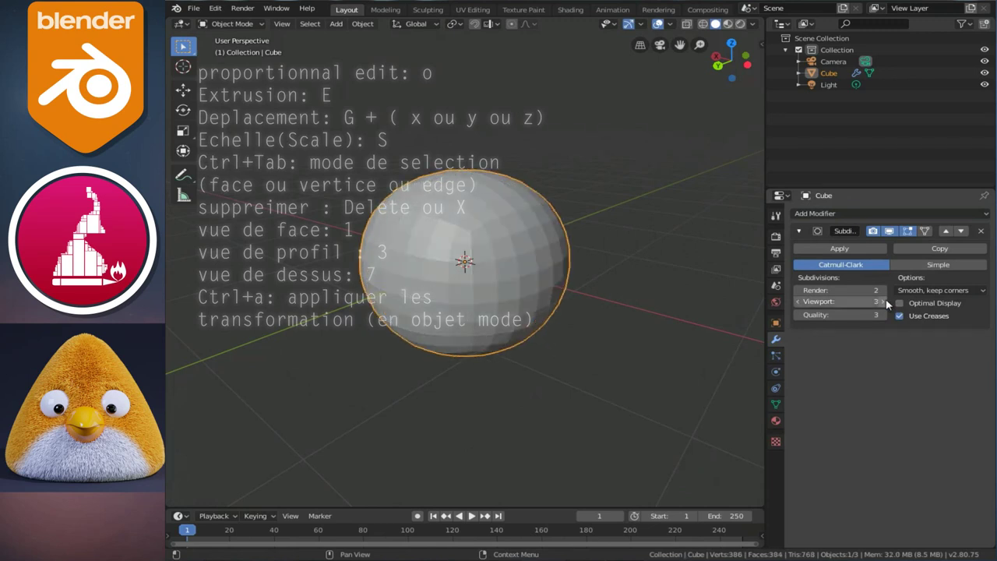
pyautogui.click(826, 249)
pyautogui.moveTo(522, 271); pyautogui.dragTo(465, 261, button='middle')
# In Edit Mode, select only the sphere's top vertex from top view, then frame it from the front.
pyautogui.press('Tab')
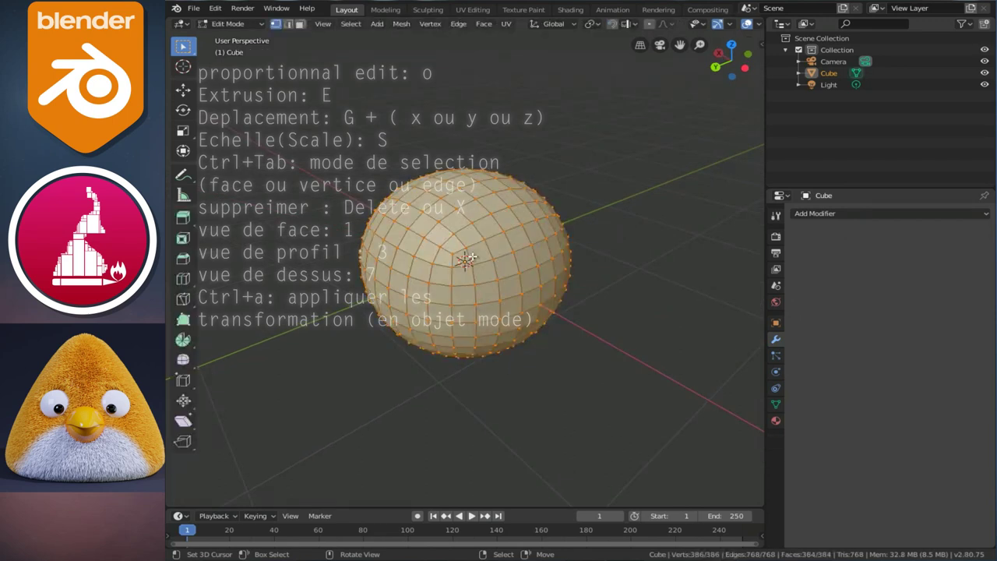
pyautogui.press('KP_7')
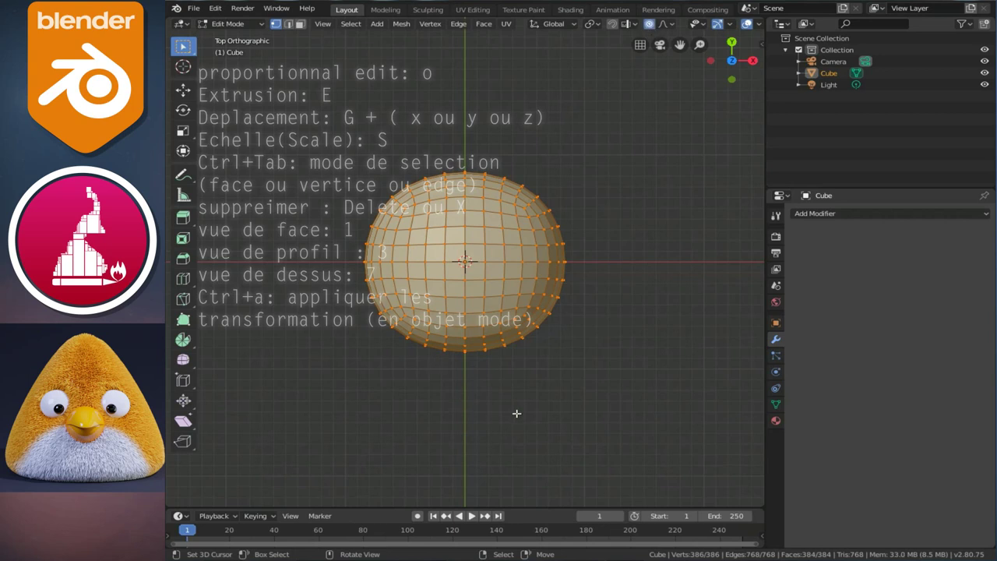
pyautogui.click(465, 262)
pyautogui.press('KP_1')
pyautogui.scroll(-1, 473, 270)
pyautogui.keyDown('shift'); pyautogui.moveTo(473, 270); pyautogui.dragTo(473, 344, button='middle'); pyautogui.keyUp('shift')
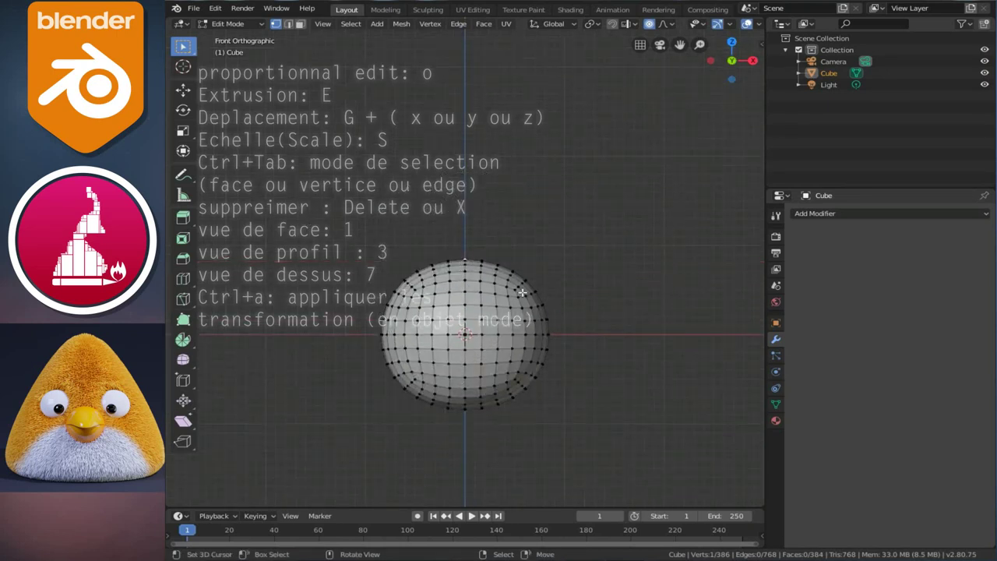
pyautogui.click(183, 89)
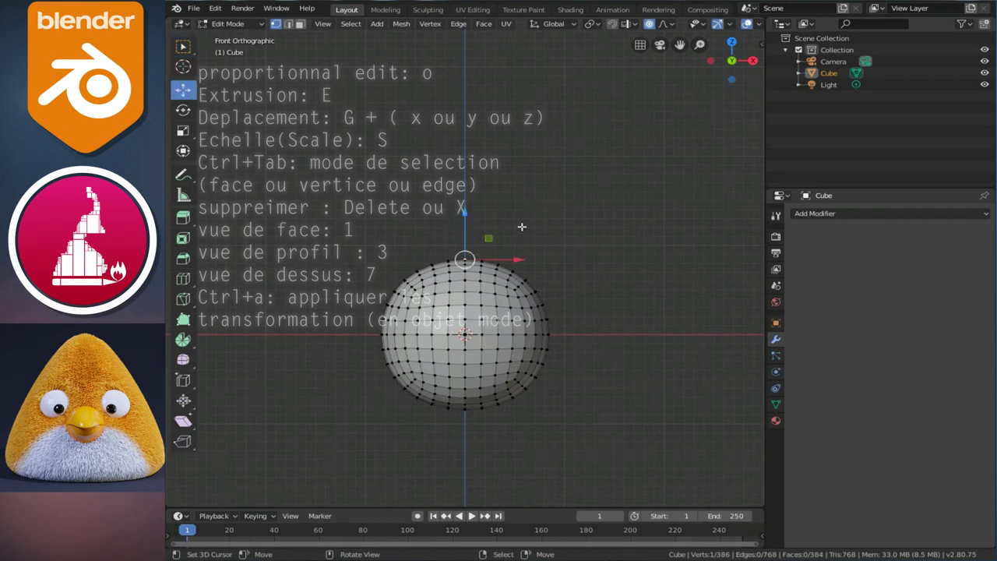
# Pull the top vertex up proportionally into a teardrop point, then select the middle edge loop.
pyautogui.moveTo(465, 212); pyautogui.dragTo(473, 145)
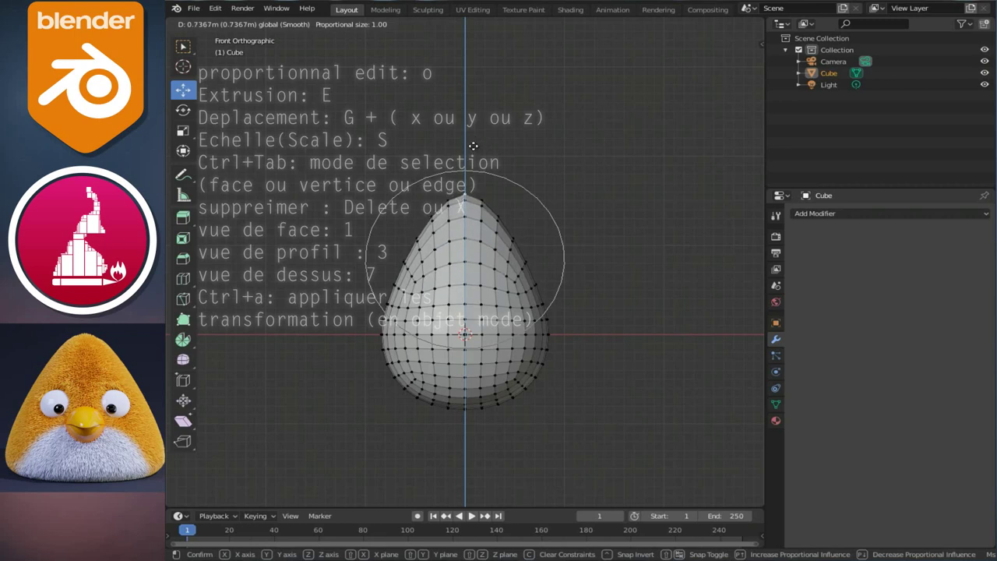
pyautogui.scroll(2, 465, 373)
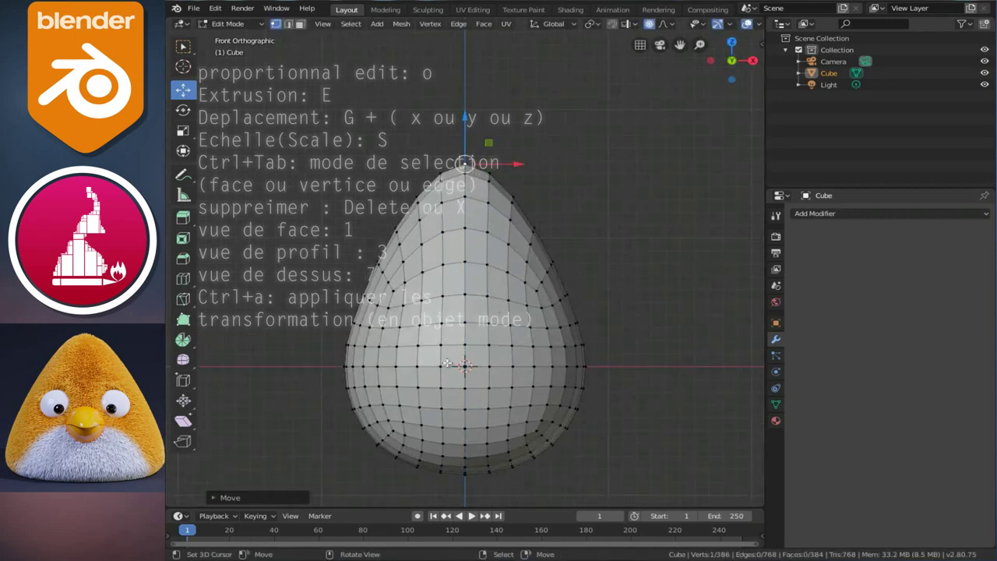
pyautogui.click(649, 23)
pyautogui.press('alt')
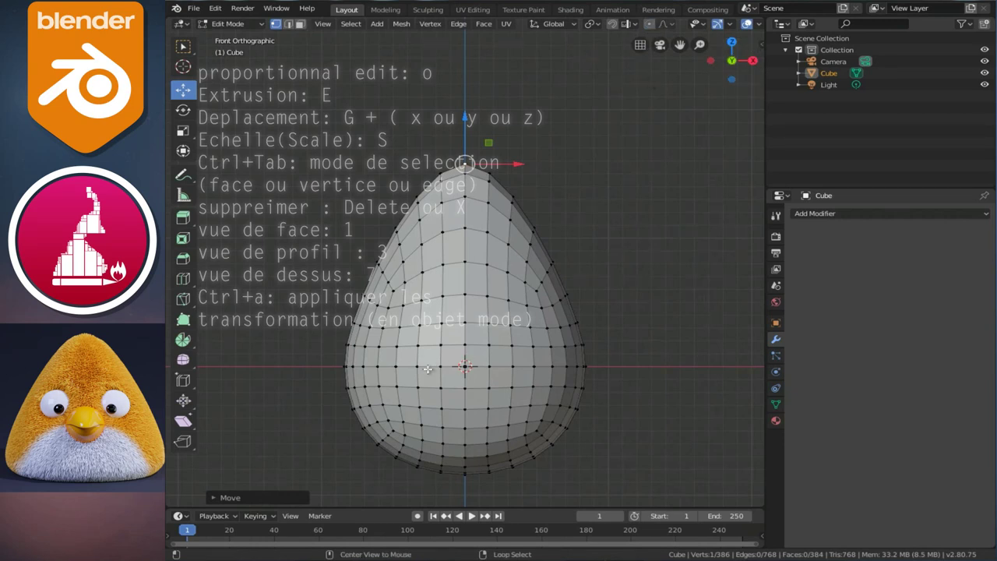
pyautogui.keyDown('alt'); pyautogui.click(428, 370); pyautogui.keyUp('alt')
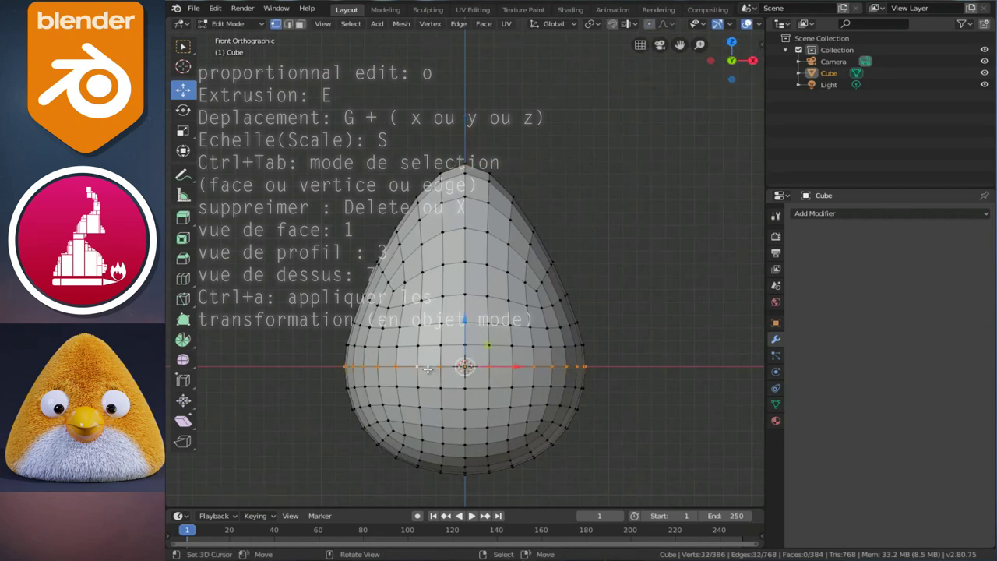
# Split the teardrop along its middle loop, leave the pieces in place, and select the whole lower half.
pyautogui.moveTo(647, 370); pyautogui.dragTo(608, 357, button='middle')
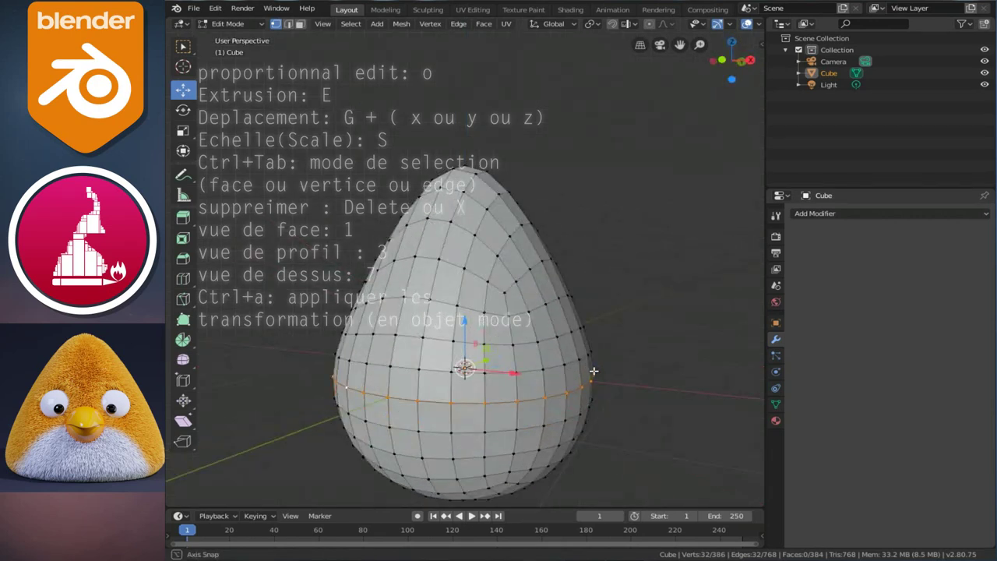
pyautogui.press('e')
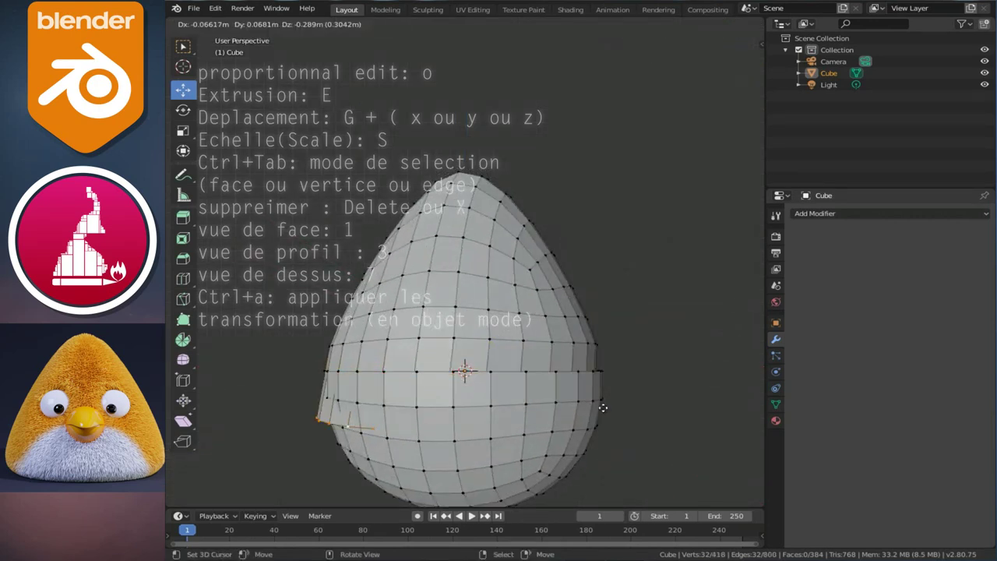
pyautogui.click(576, 324)
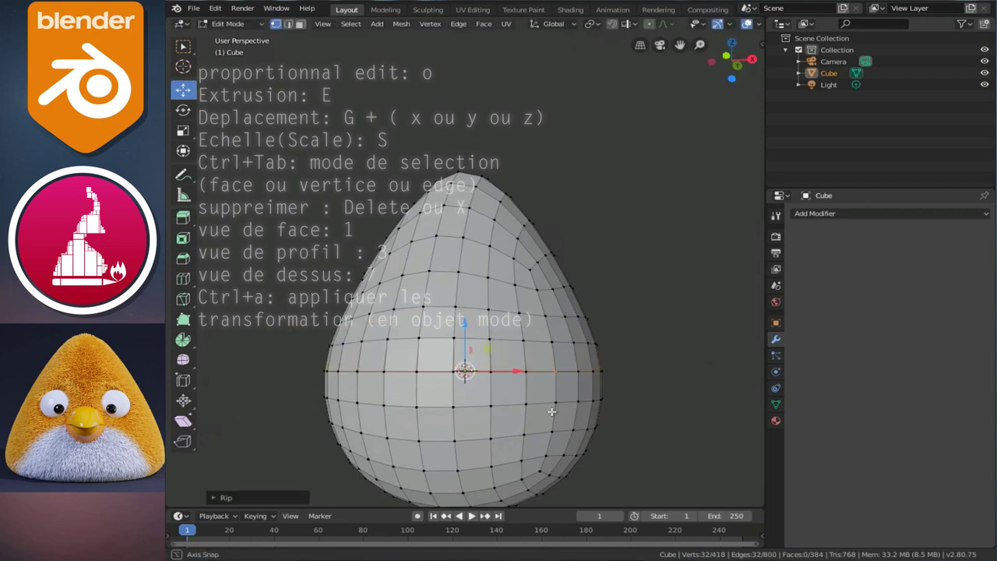
pyautogui.click(472, 387)
pyautogui.moveTo(508, 335); pyautogui.dragTo(542, 371, button='middle')
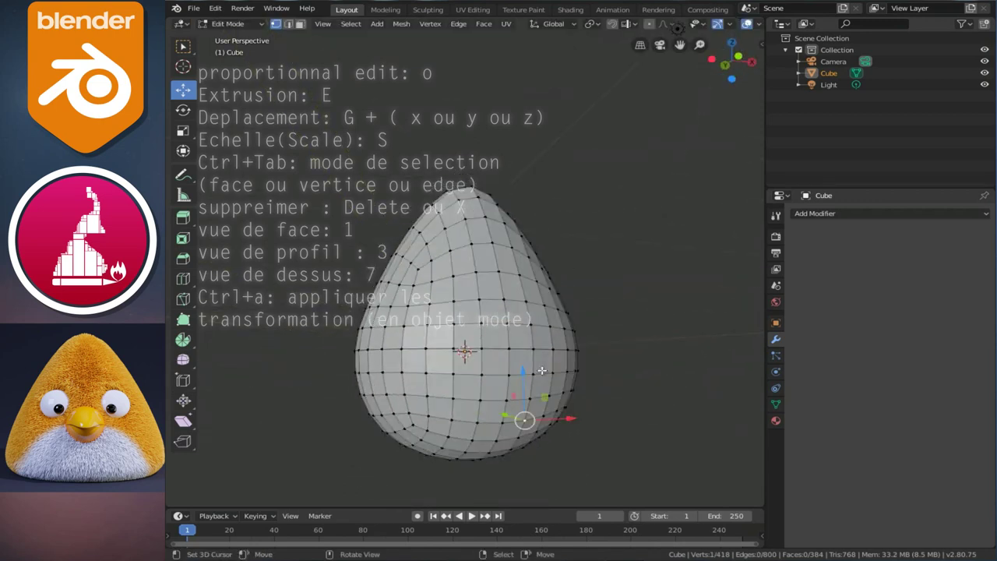
pyautogui.hotkey('ctrl', 'l')
pyautogui.moveTo(573, 380)
pyautogui.mouseDown(button='middle')
pyautogui.moveTo(468, 399)
pyautogui.moveTo(619, 193)
pyautogui.moveTo(583, 394)
pyautogui.mouseUp(button='middle')
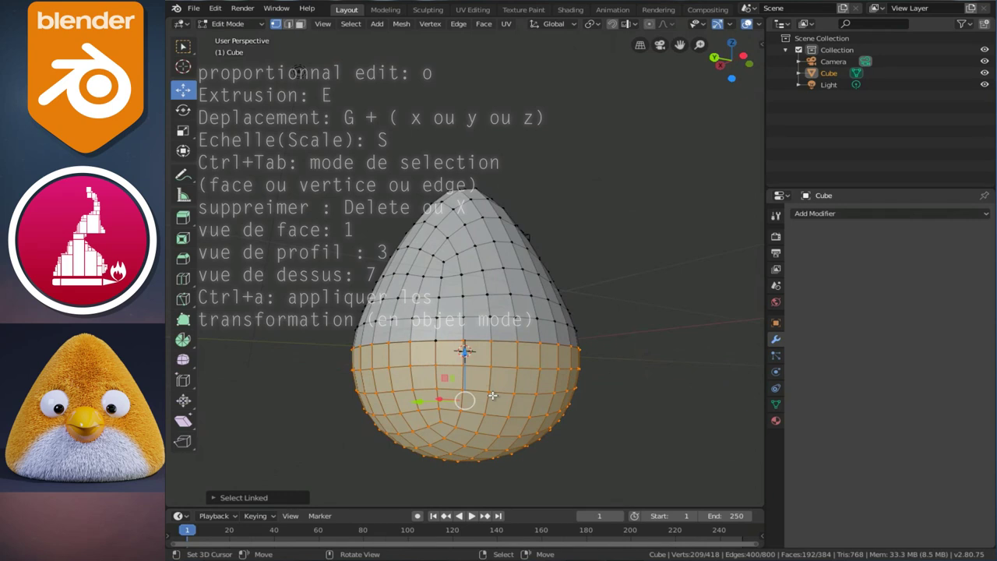
# Delete the lower half's vertices, leaving the open pointed dome, viewed from the front.
pyautogui.press('x')
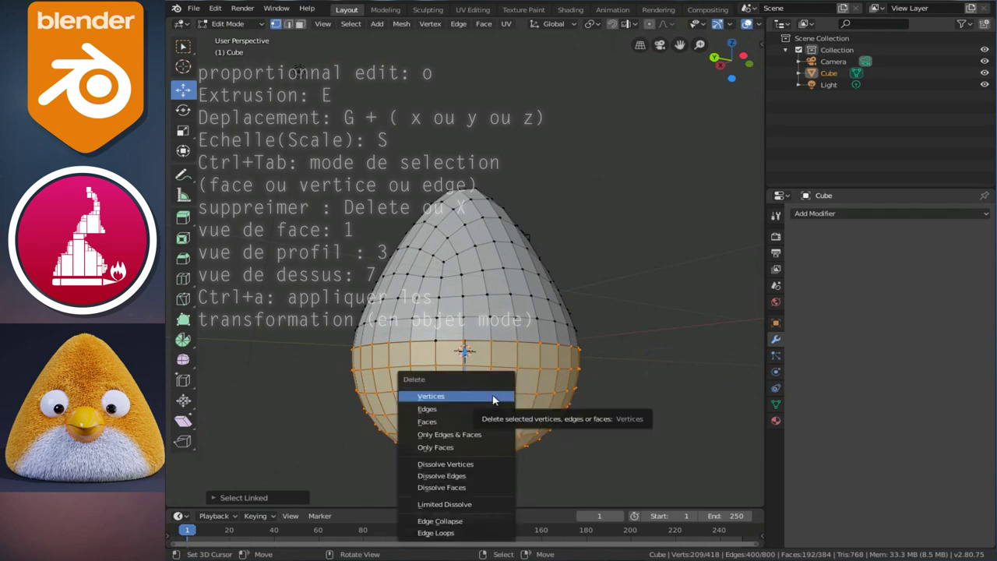
pyautogui.click(420, 397)
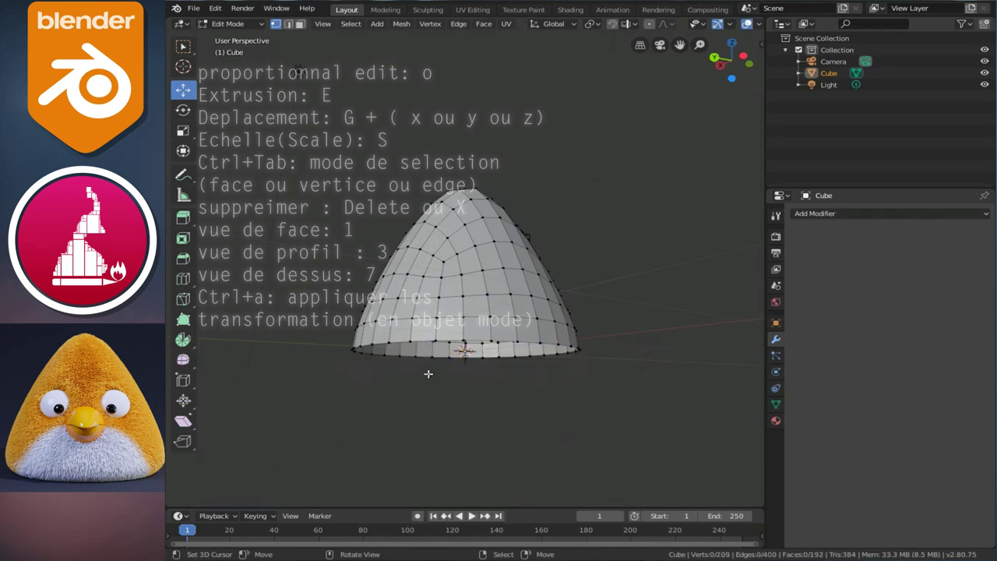
pyautogui.moveTo(428, 371); pyautogui.dragTo(519, 345, button='middle')
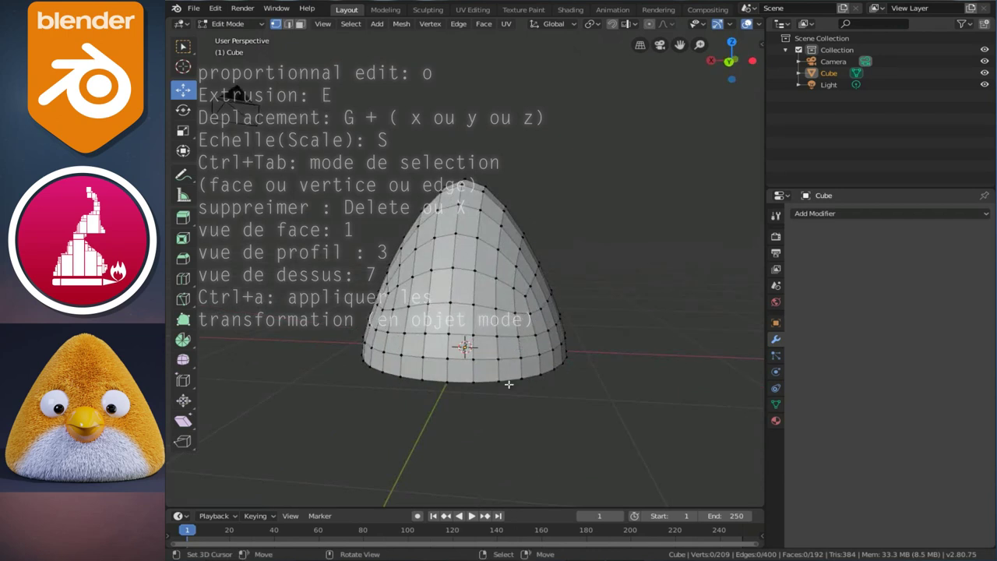
pyautogui.press('1')
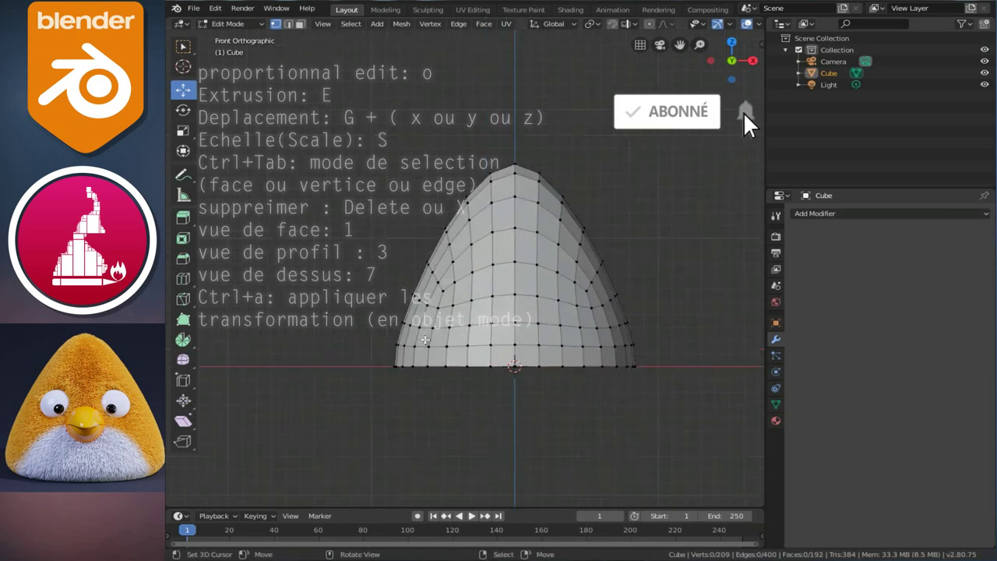
# Box-select the dome's left half in X-ray view, delete those vertices, and return to Object Mode.
pyautogui.click(399, 343)
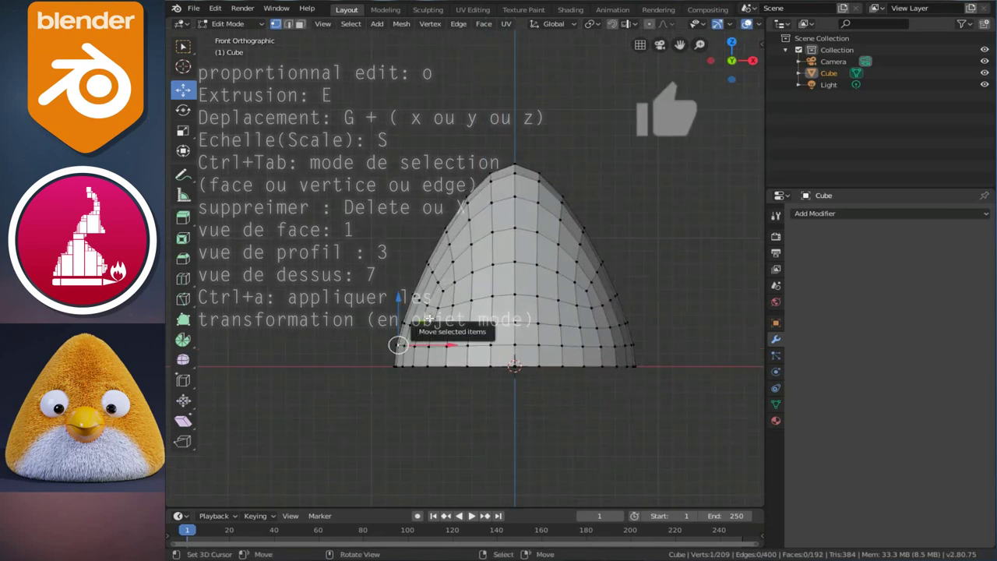
pyautogui.hotkey('alt', 'z')
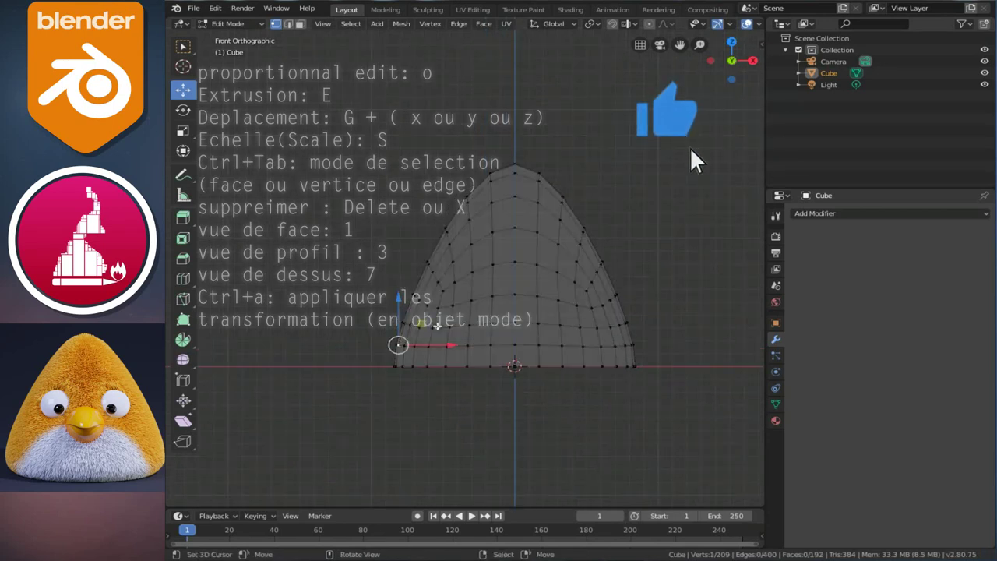
pyautogui.moveTo(273, 90); pyautogui.dragTo(509, 461)
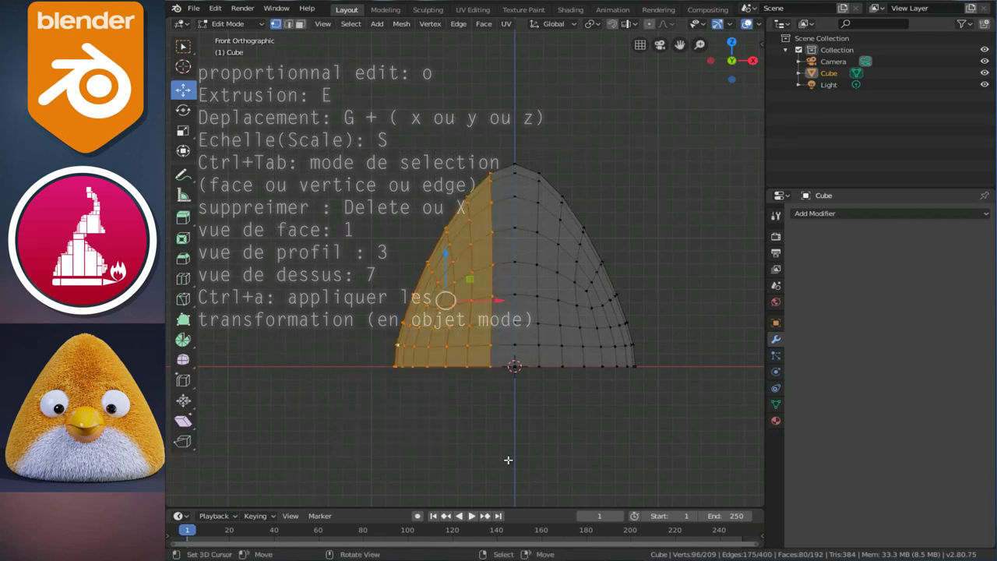
pyautogui.rightClick(463, 328)
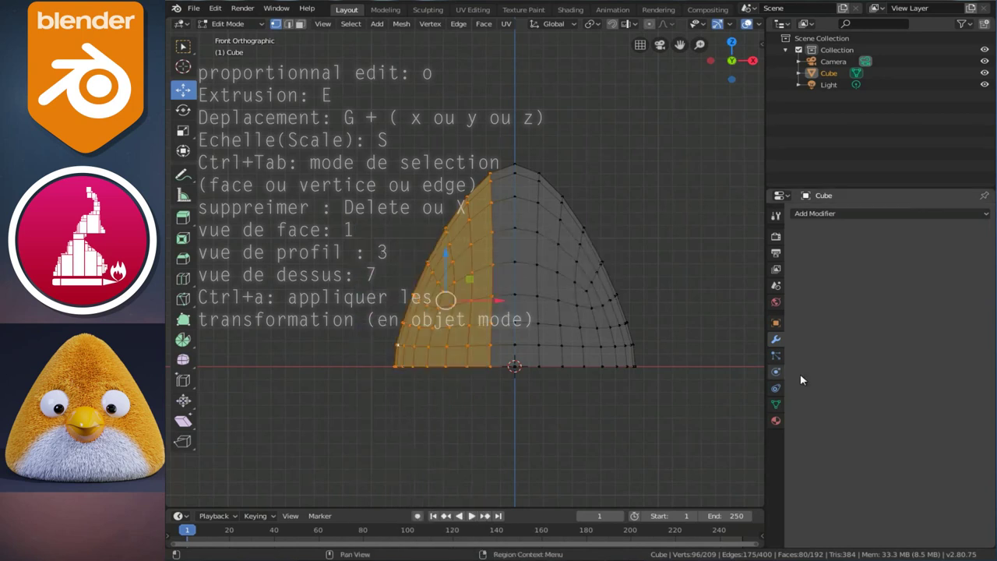
pyautogui.press('x')
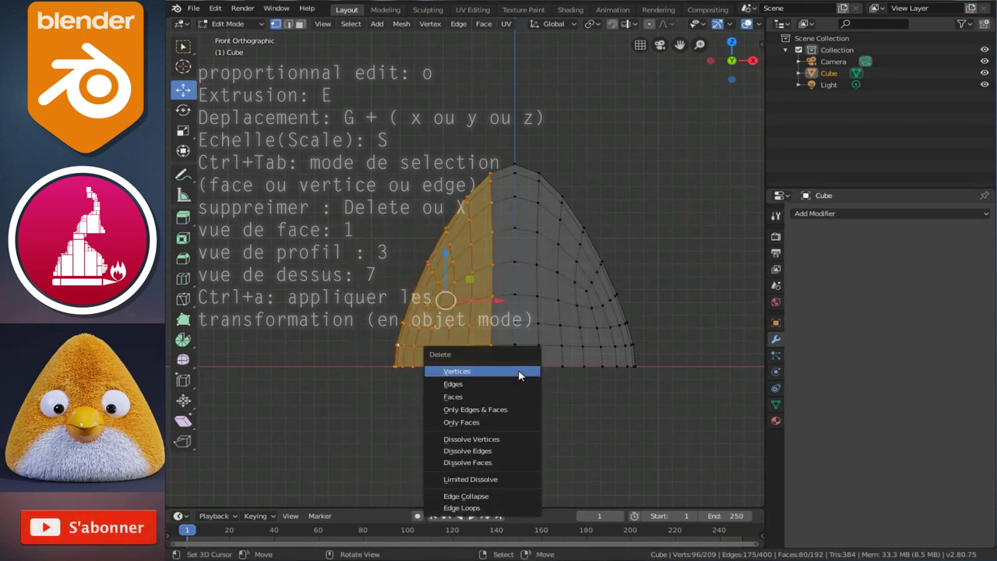
pyautogui.click(481, 372)
pyautogui.scroll(1, 571, 372)
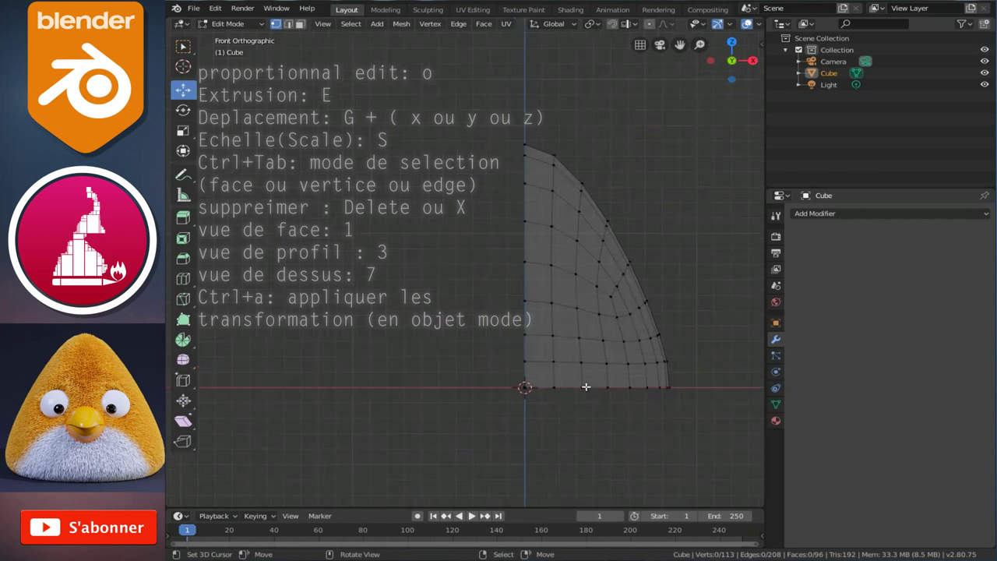
pyautogui.press('Tab')
pyautogui.keyDown('ctrl'); pyautogui.scroll(-3, 583, 393); pyautogui.keyUp('ctrl')
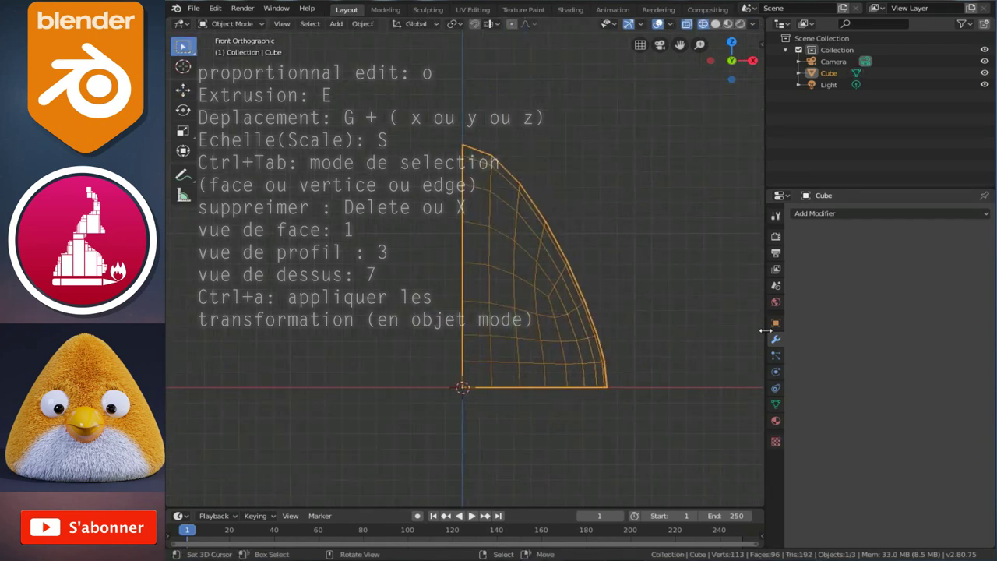
# Add an X-axis Mirror modifier so the half-shell reflects back into a full dome.
pyautogui.click(825, 214)
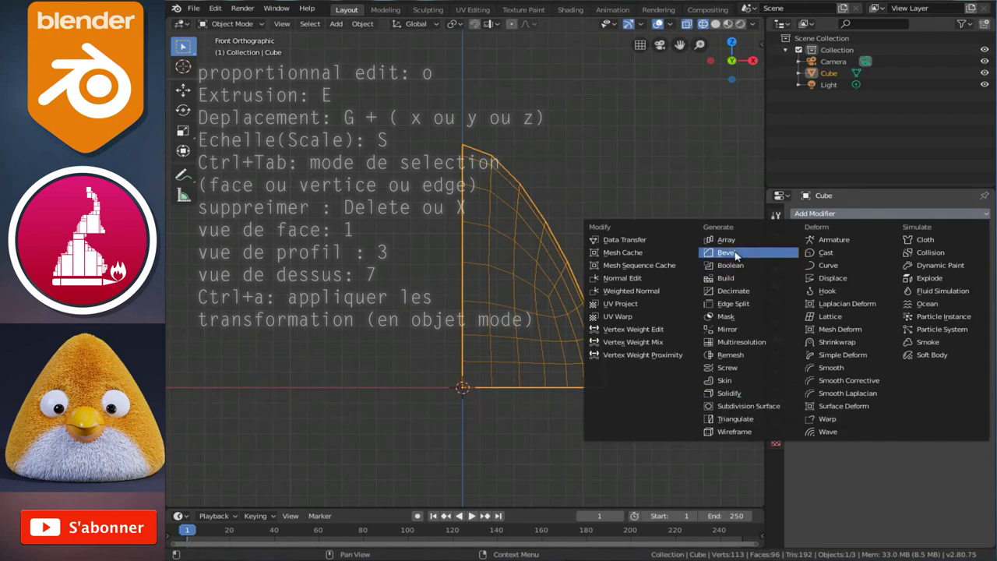
pyautogui.click(740, 329)
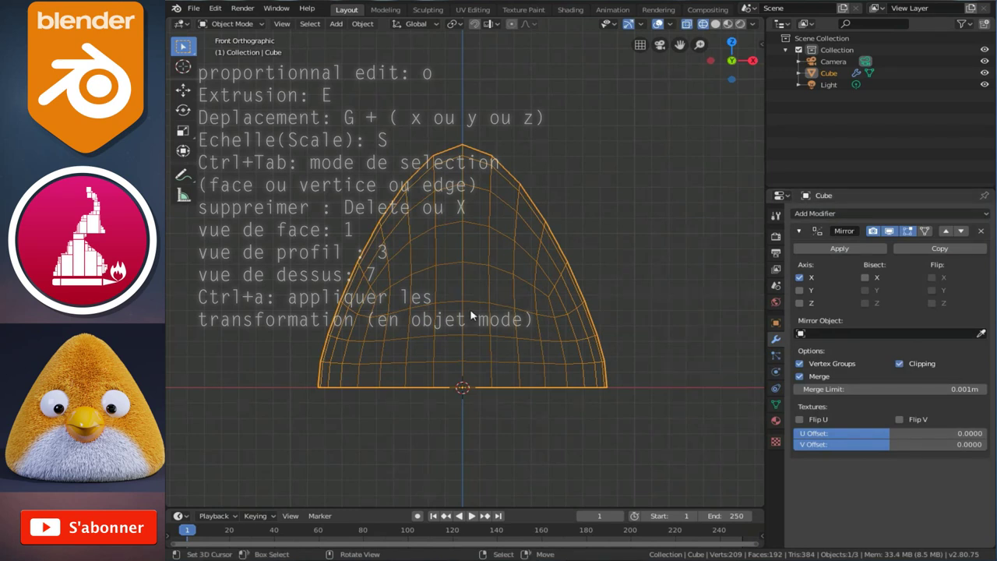
pyautogui.press('Tab')
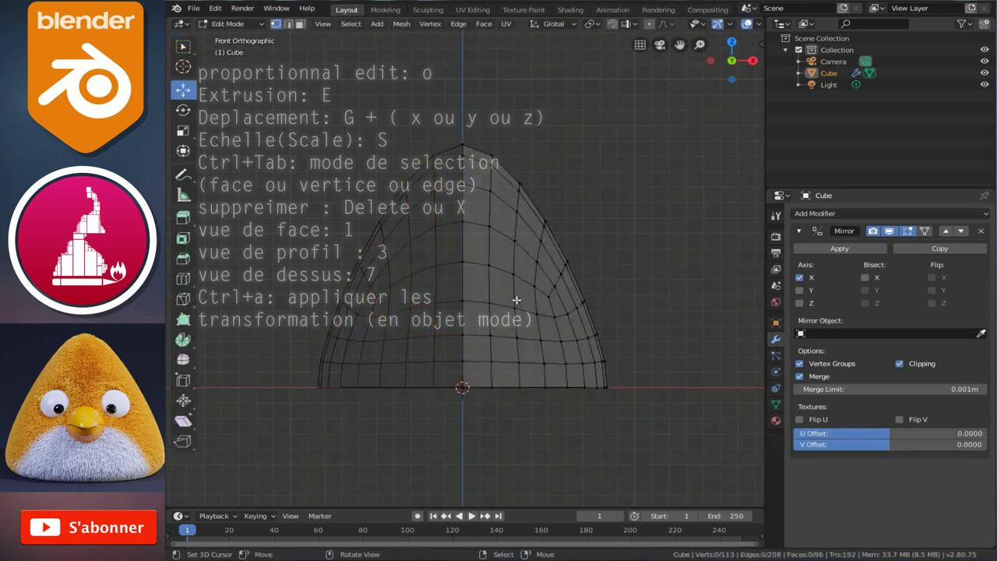
# With proportional editing on, move a lower-edge vertex to reshape the body's side.
pyautogui.hotkey('alt', 'z')
pyautogui.scroll(-2, 396, 287)
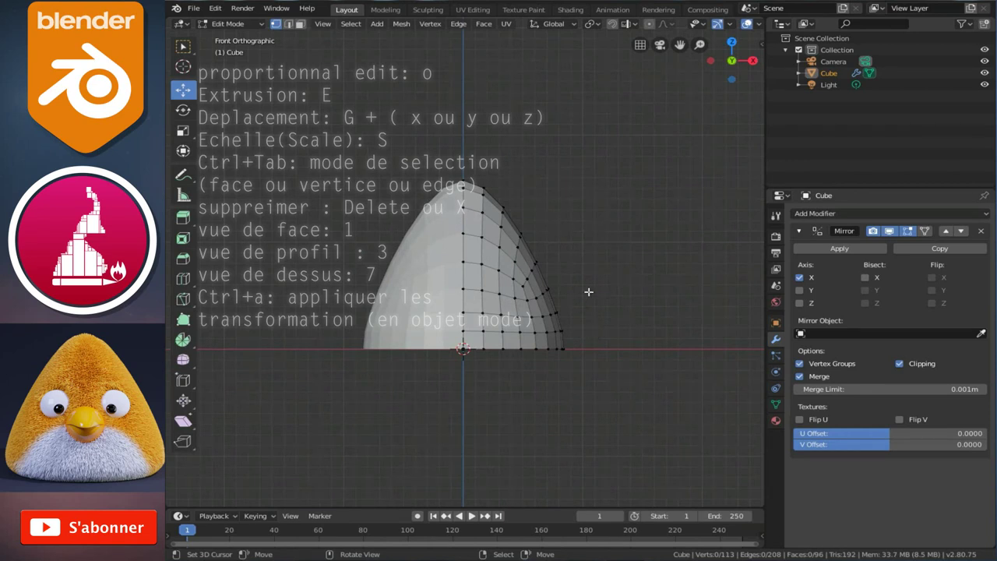
pyautogui.moveTo(634, 286); pyautogui.dragTo(584, 303, button='middle')
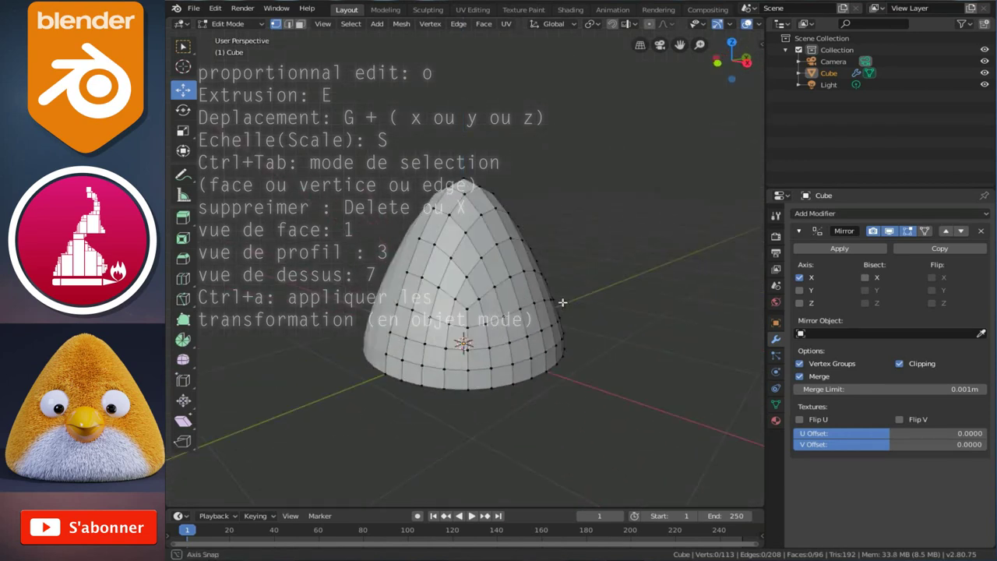
pyautogui.moveTo(553, 377)
pyautogui.mouseDown(button='middle')
pyautogui.moveTo(490, 394)
pyautogui.moveTo(510, 395)
pyautogui.mouseUp(button='middle')
pyautogui.click(544, 374)
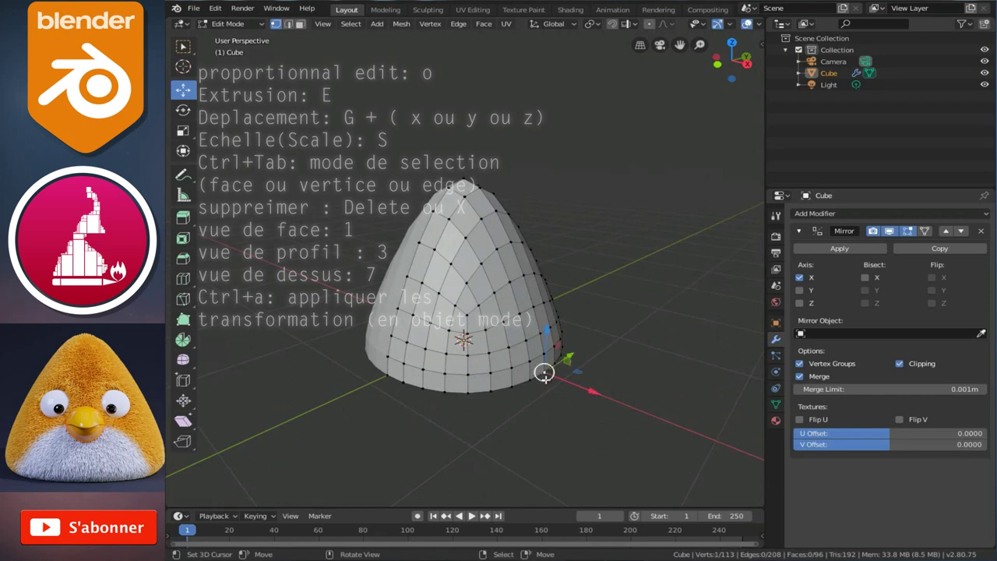
pyautogui.press('1')
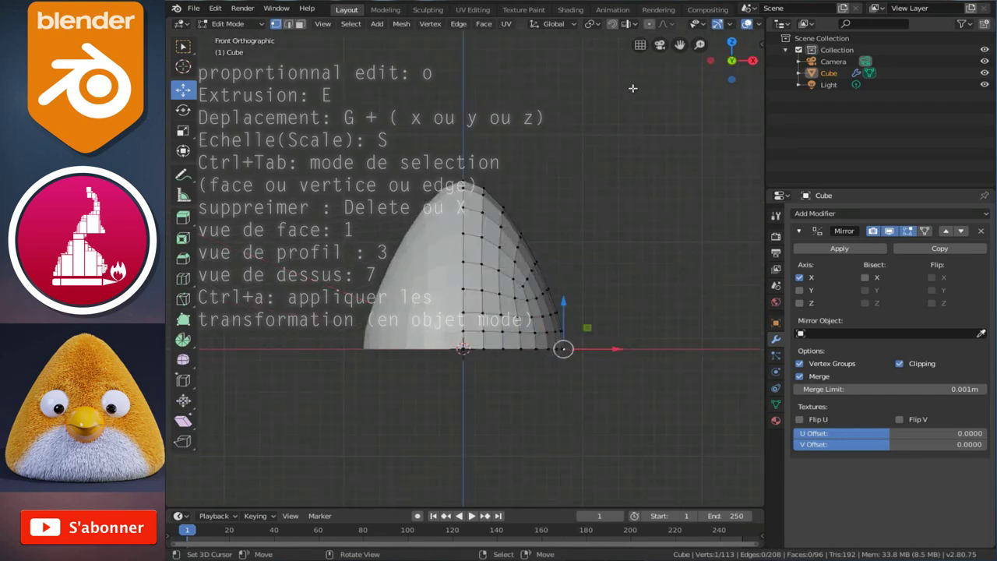
pyautogui.click(649, 24)
pyautogui.scroll(1, 632, 360)
pyautogui.press('g')
pyautogui.scroll(-5, 649, 370)
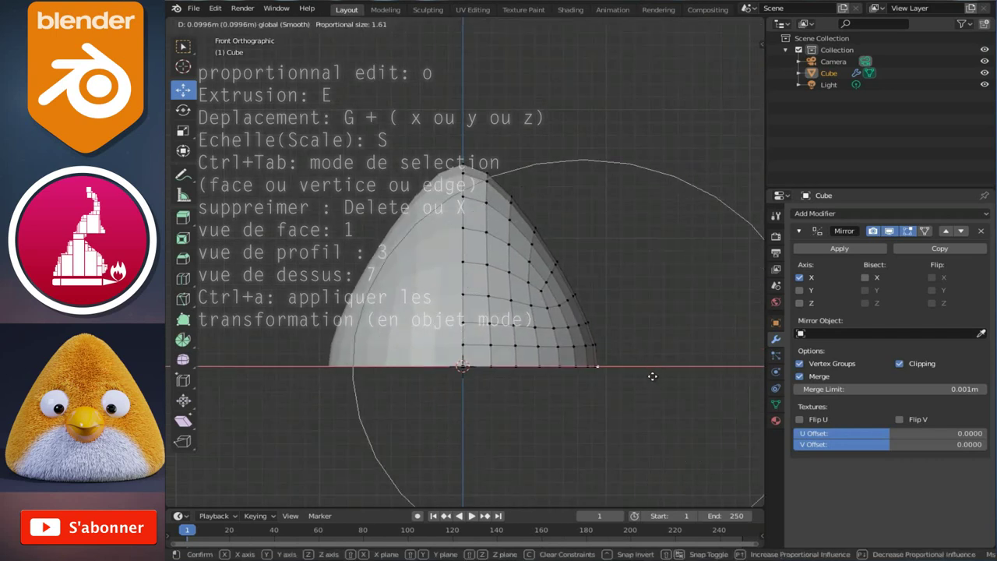
pyautogui.click(654, 377)
# Try a vertical (Z) proportional move of the vertex, then undo it.
pyautogui.moveTo(488, 233)
pyautogui.mouseDown(button='middle')
pyautogui.moveTo(452, 181)
pyautogui.moveTo(418, 171)
pyautogui.mouseUp(button='middle')
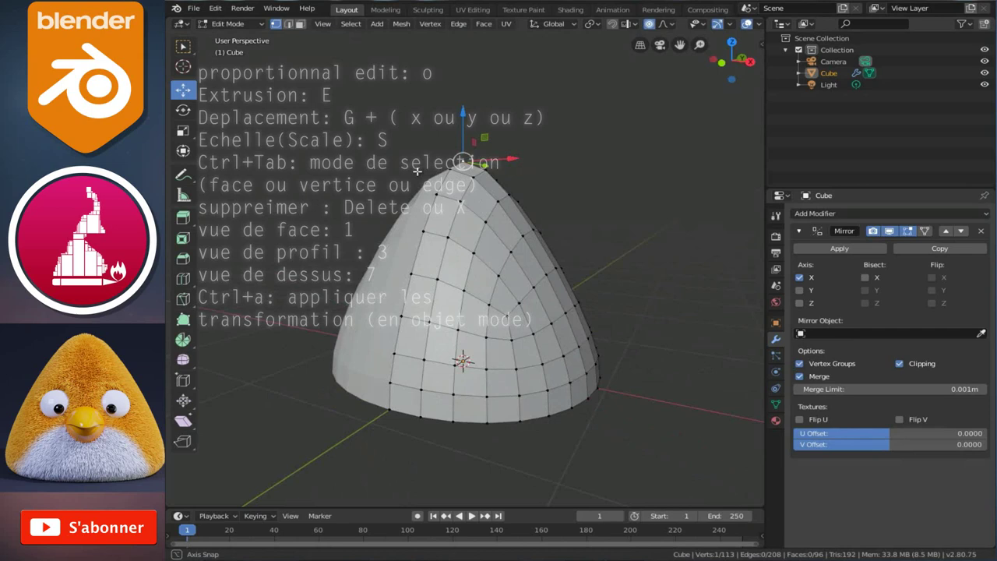
pyautogui.press('g')
pyautogui.press('z')
pyautogui.scroll(3, 463, 112)
pyautogui.click(462, 112)
pyautogui.moveTo(494, 156)
pyautogui.mouseDown(button='middle')
pyautogui.moveTo(632, 162)
pyautogui.moveTo(436, 156)
pyautogui.mouseUp(button='middle')
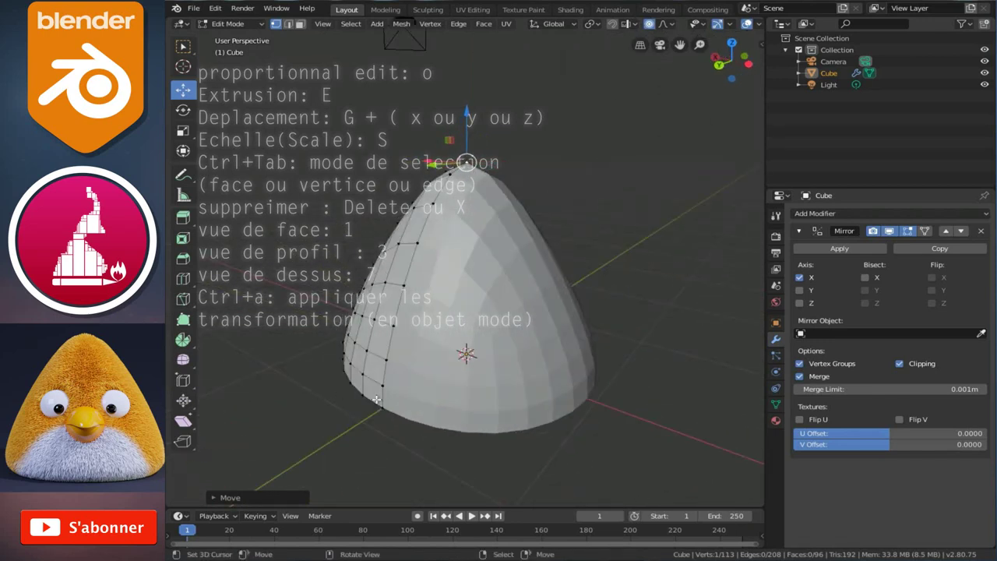
pyautogui.hotkey('ctrl', 'z')
# Proportionally move the edge vertices along Y, then again with a smaller influence area.
pyautogui.press('g')
pyautogui.press('y')
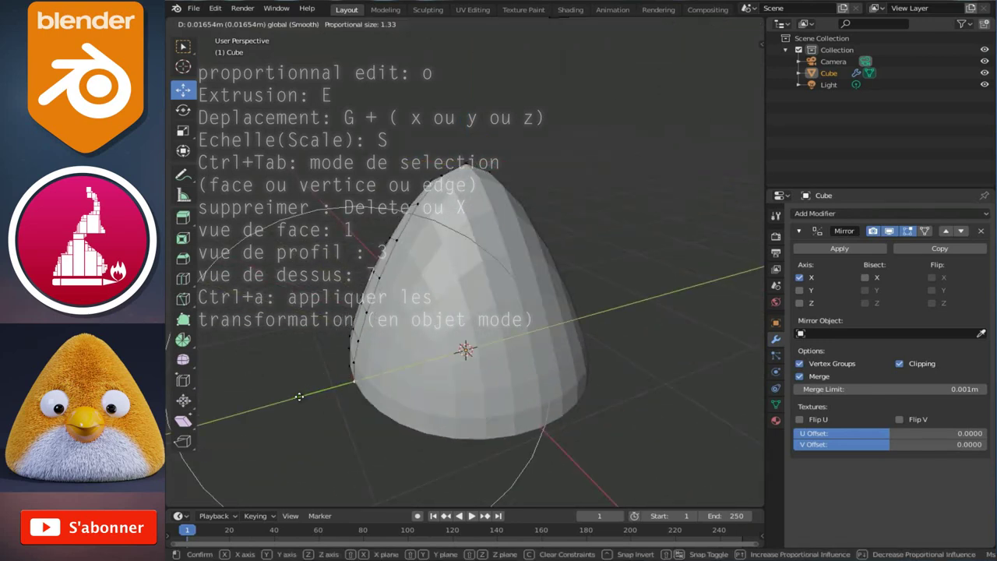
pyautogui.click(299, 396)
pyautogui.moveTo(299, 397); pyautogui.dragTo(464, 364, button='middle')
pyautogui.moveTo(511, 419)
pyautogui.mouseDown(button='middle')
pyautogui.moveTo(499, 416)
pyautogui.moveTo(544, 403)
pyautogui.mouseUp(button='middle')
pyautogui.press('g')
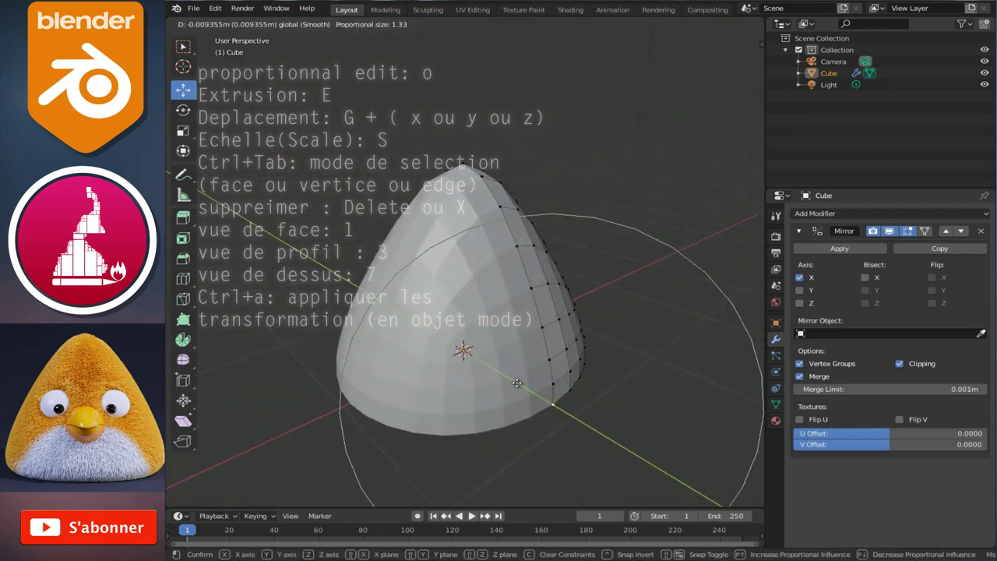
pyautogui.scroll(1, 520, 380)
pyautogui.scroll(2, 526, 370)
pyautogui.click(534, 357)
pyautogui.moveTo(534, 358)
pyautogui.mouseDown(button='middle')
pyautogui.moveTo(462, 323)
pyautogui.moveTo(503, 287)
pyautogui.moveTo(476, 247)
pyautogui.moveTo(522, 254)
pyautogui.mouseUp(button='middle')
# Apply the Mirror modifier in Object Mode to bake the body into one 209-vertex mesh.
pyautogui.press('Tab')
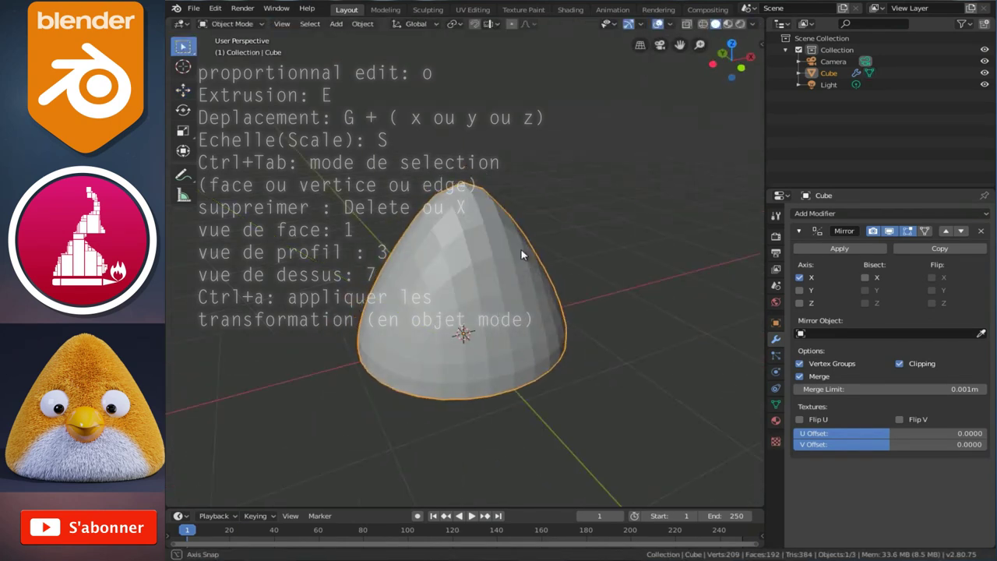
pyautogui.click(827, 250)
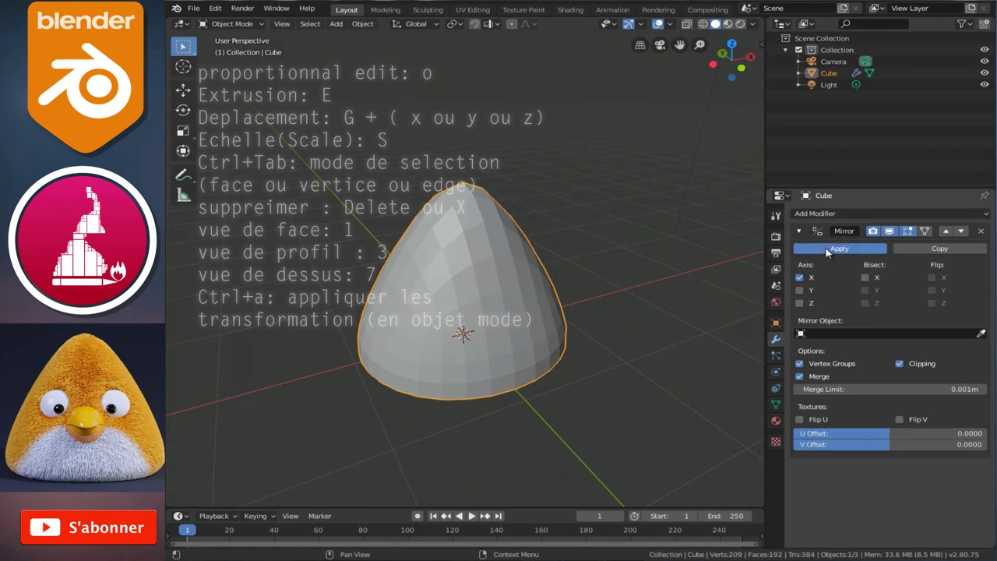
pyautogui.moveTo(701, 319)
pyautogui.mouseDown(button='middle')
pyautogui.moveTo(586, 285)
pyautogui.moveTo(486, 335)
pyautogui.moveTo(496, 337)
pyautogui.mouseUp(button='middle')
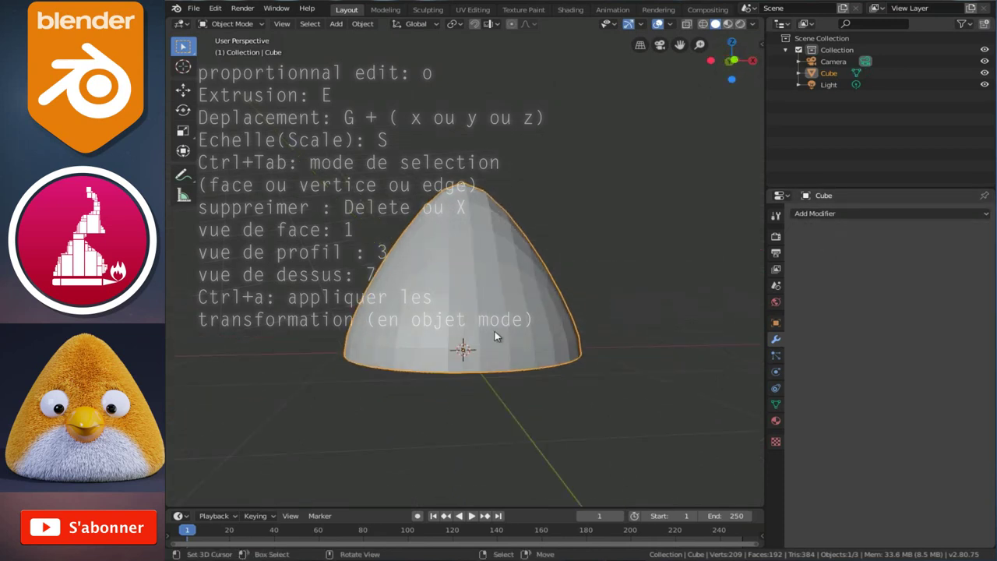
pyautogui.press('Tab')
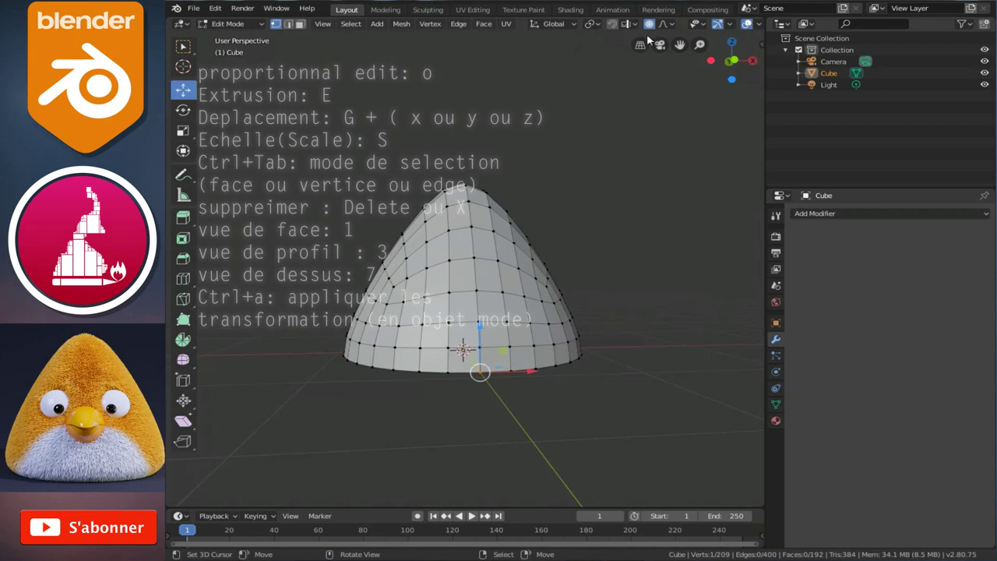
# With proportional editing off, extrude the bottom edge loop, shrink it slightly and reposition it.
pyautogui.click(650, 24)
pyautogui.press('KP_1')
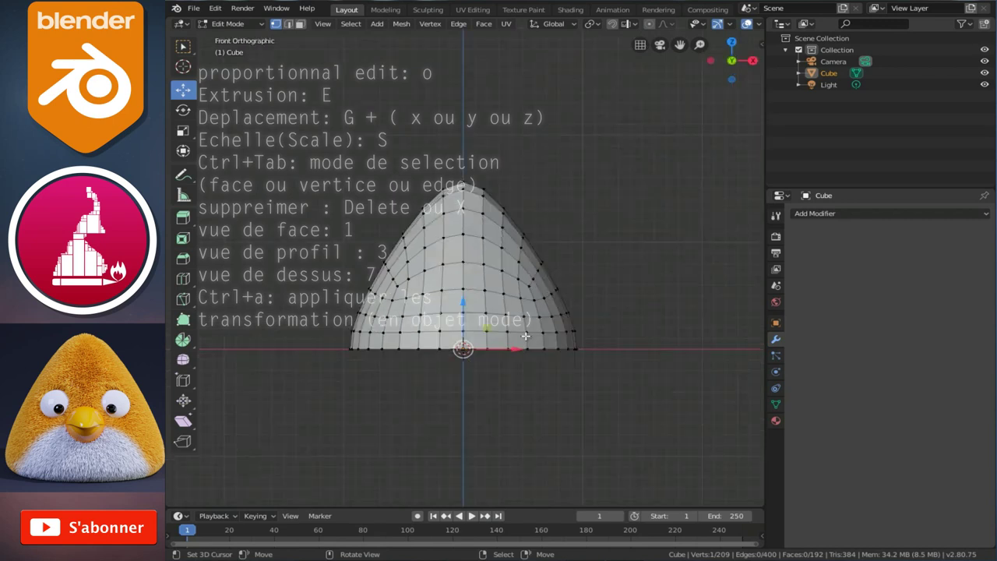
pyautogui.scroll(2, 569, 404)
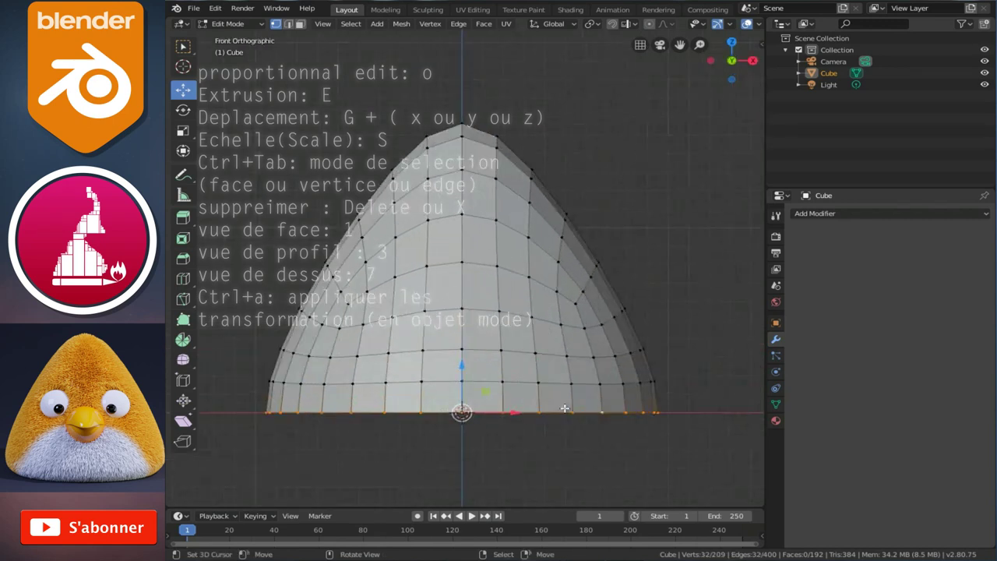
pyautogui.keyDown('alt'); pyautogui.click(564, 405); pyautogui.keyUp('alt')
pyautogui.keyDown('shift'); pyautogui.moveTo(563, 404); pyautogui.dragTo(531, 337, button='middle'); pyautogui.keyUp('shift')
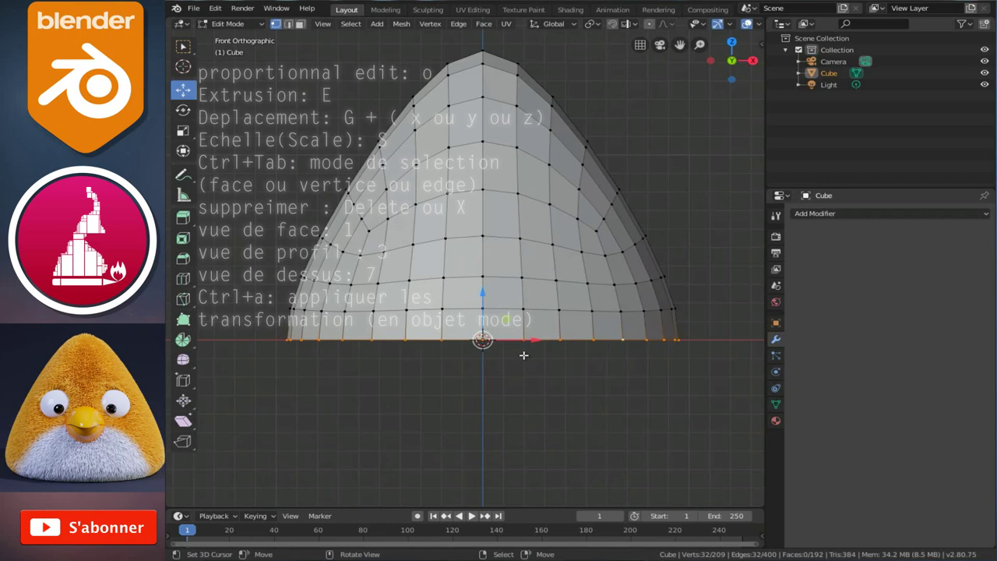
pyautogui.press('e')
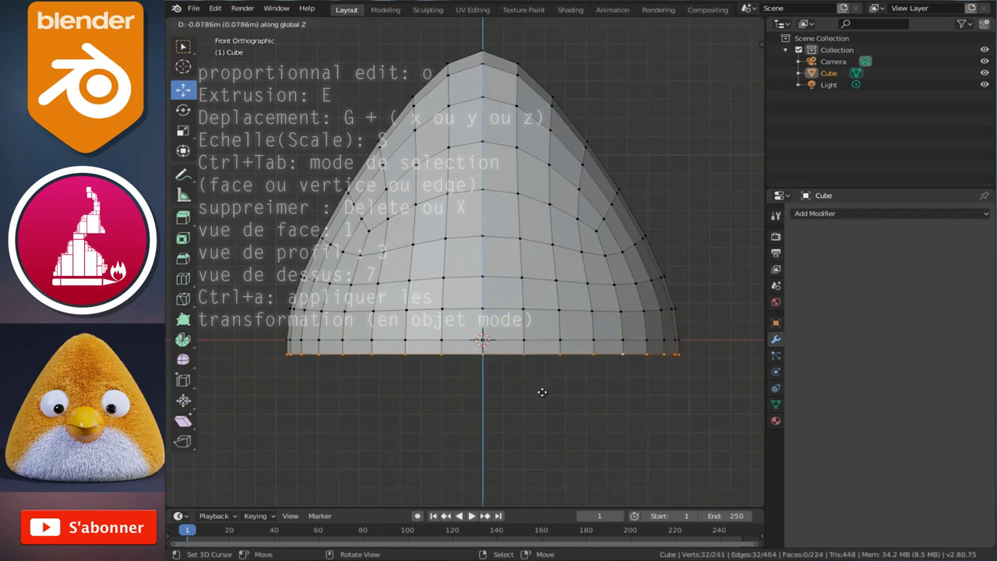
pyautogui.click(543, 394)
pyautogui.press('s')
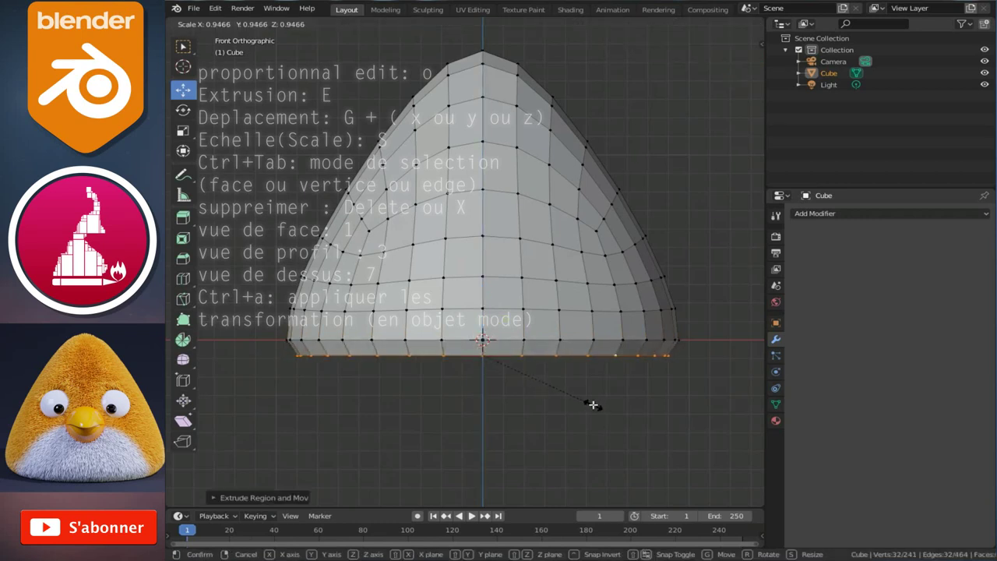
pyautogui.click(591, 404)
pyautogui.press('g')
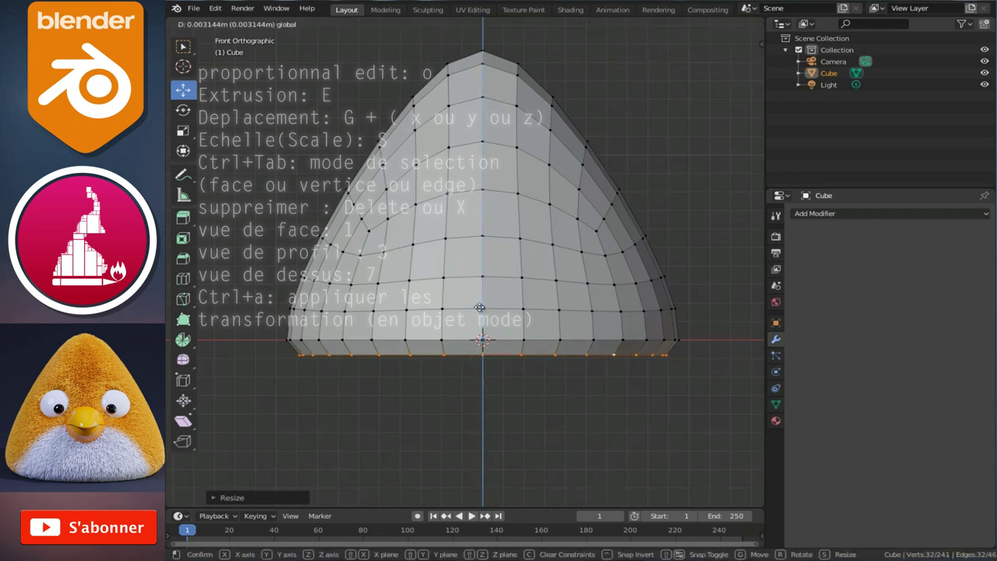
pyautogui.click(479, 306)
# Extrude the bottom loop again, shrink it inward to about 0.74, and adjust its position.
pyautogui.press('e')
pyautogui.rightClick(596, 416)
pyautogui.press('s')
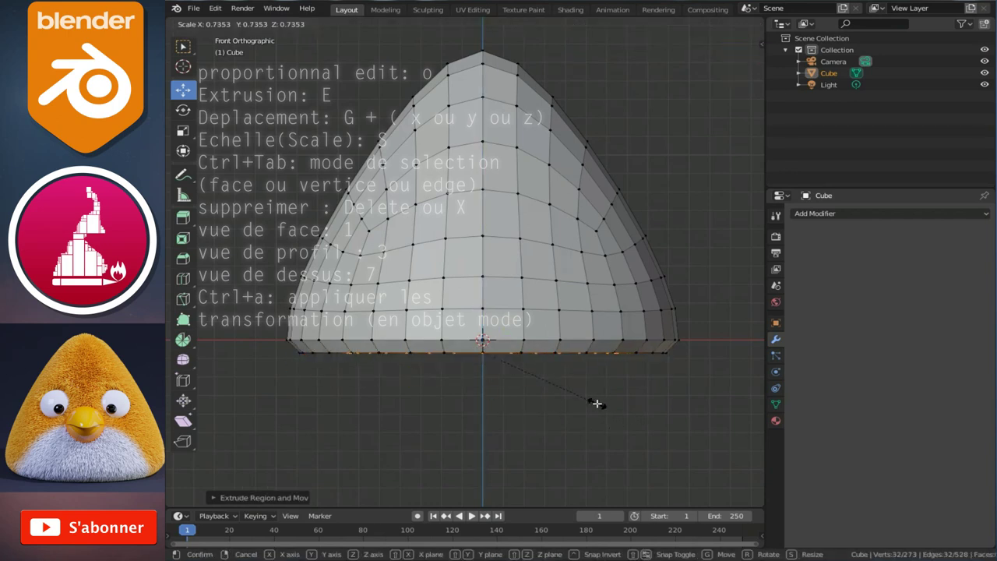
pyautogui.click(596, 403)
pyautogui.press('g')
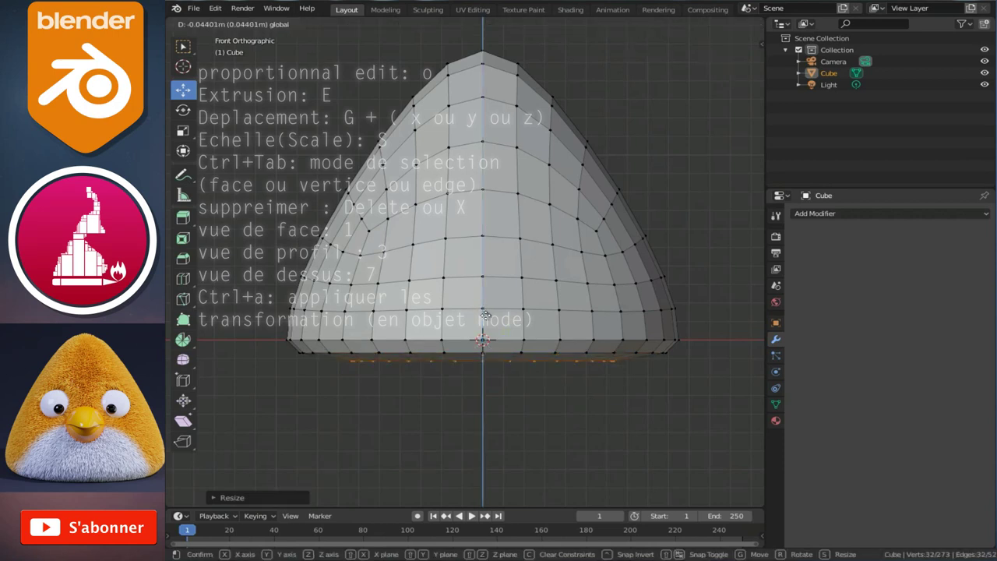
pyautogui.click(487, 316)
pyautogui.moveTo(487, 316)
pyautogui.mouseDown(button='middle')
pyautogui.moveTo(493, 304)
pyautogui.moveTo(489, 334)
pyautogui.mouseUp(button='middle')
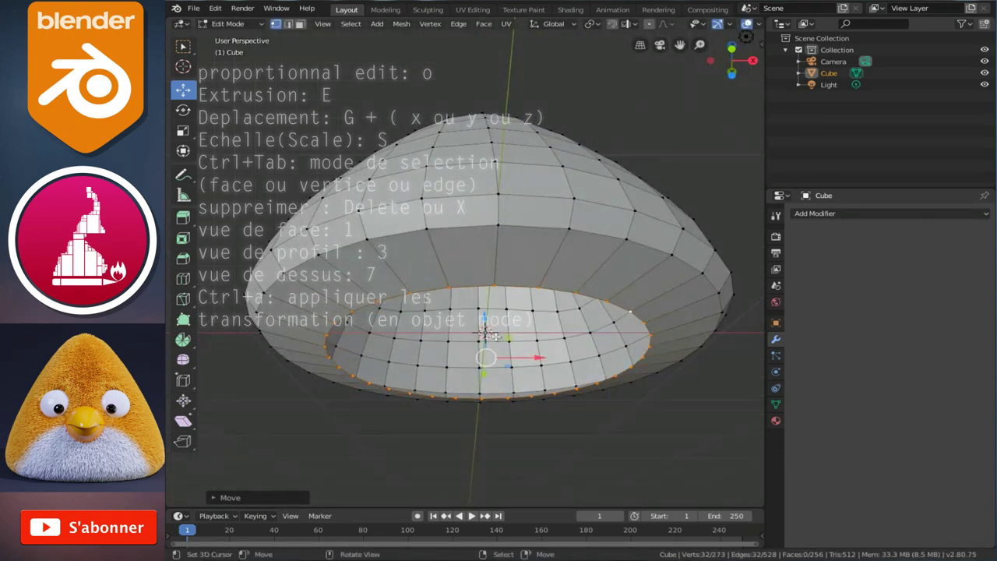
# Enlarge the bottom ring, then extrude a new inner ring, shrink it and raise it along Z.
pyautogui.press('s')
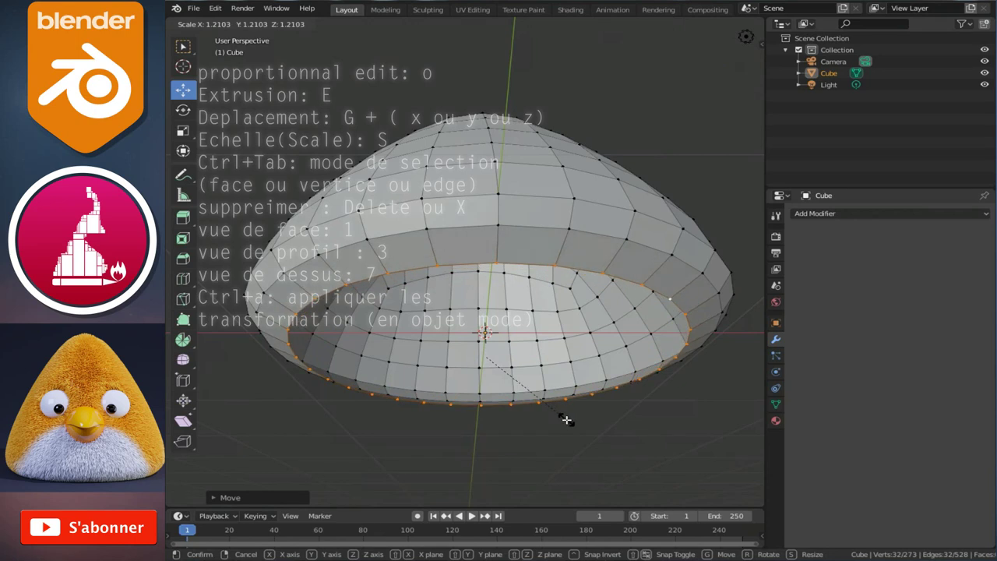
pyautogui.click(566, 420)
pyautogui.press('e')
pyautogui.rightClick(659, 409)
pyautogui.press('s')
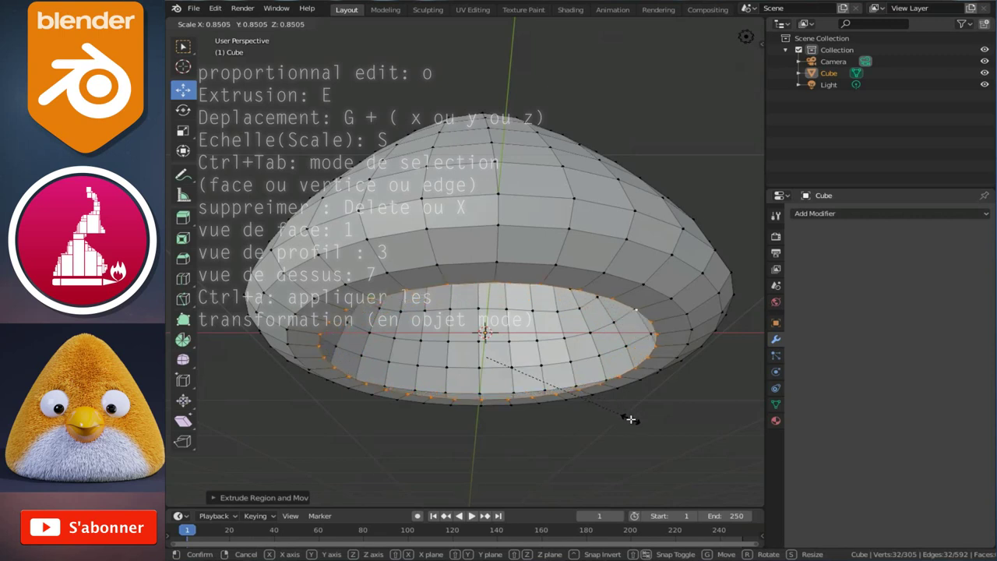
pyautogui.click(629, 418)
pyautogui.press('g')
pyautogui.press('z')
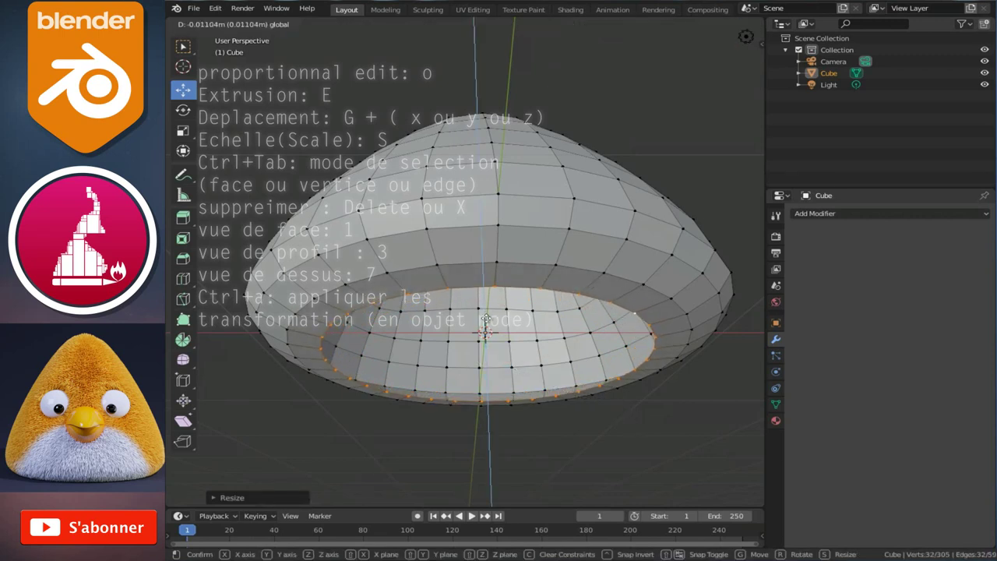
pyautogui.click(637, 318)
# Extrude another inner ring, shrink it and move it into position.
pyautogui.press('e')
pyautogui.rightClick(612, 399)
pyautogui.press('s')
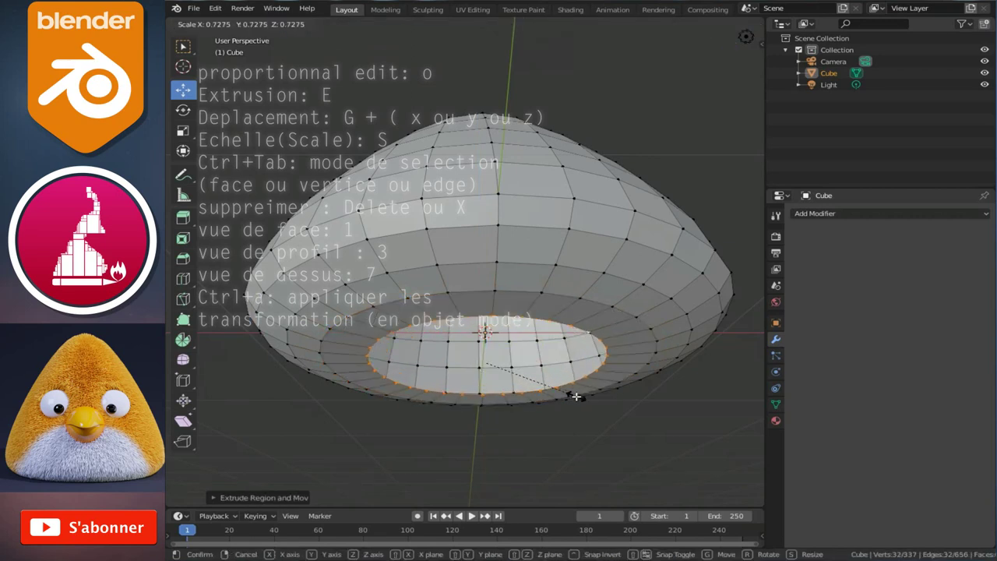
pyautogui.click(548, 378)
pyautogui.press('g')
pyautogui.click(486, 326)
# Extrude and shrink three more rings, leaving a tiny central opening.
pyautogui.press('e')
pyautogui.rightClick(508, 345)
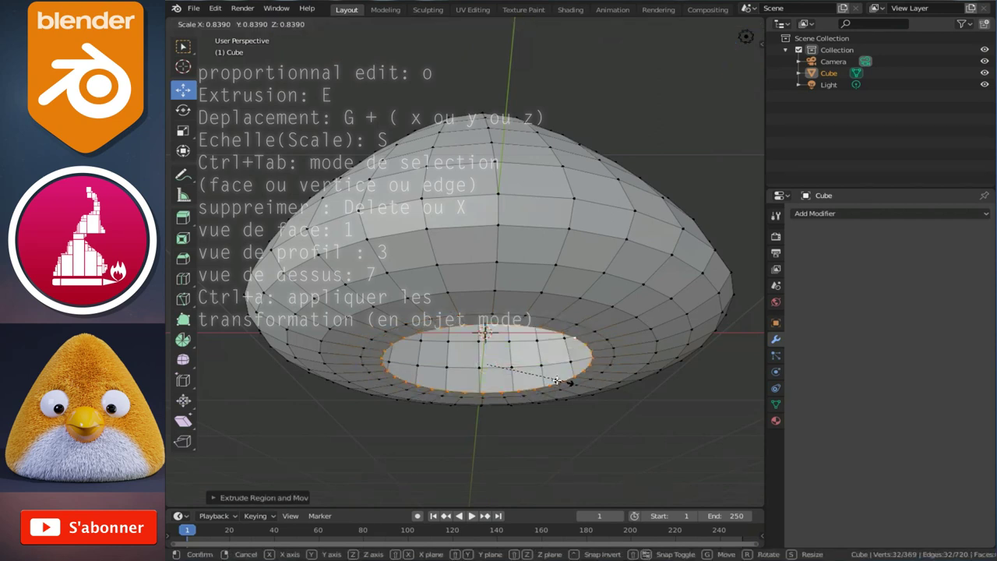
pyautogui.press('s')
pyautogui.click(547, 381)
pyautogui.press('e')
pyautogui.rightClick(589, 415)
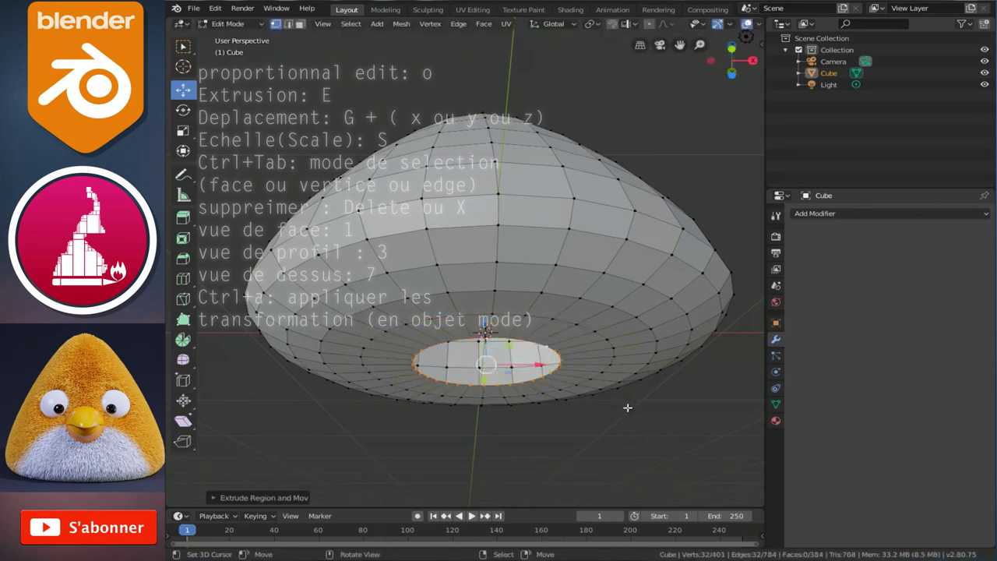
pyautogui.press('s')
pyautogui.click(558, 390)
pyautogui.press('e')
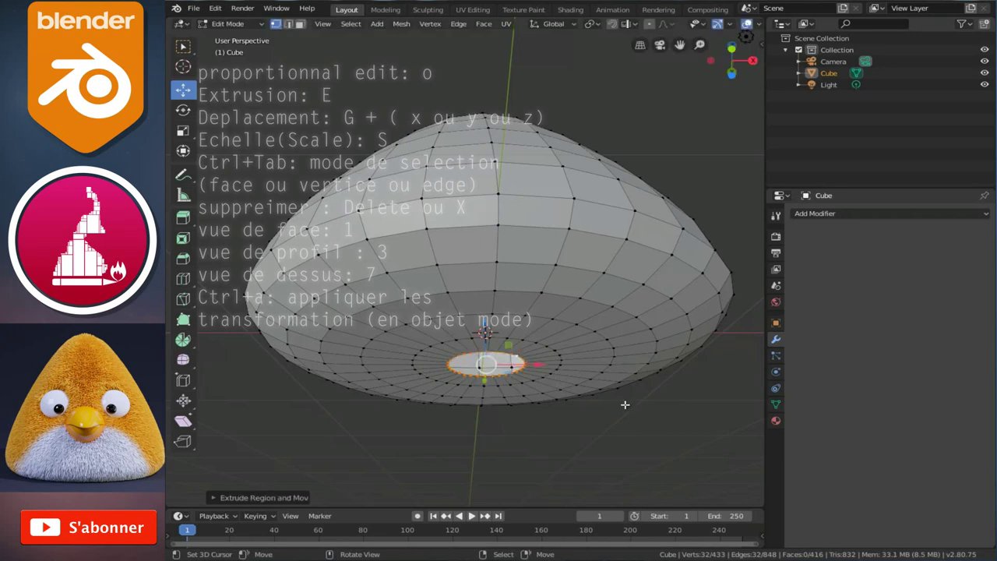
pyautogui.rightClick(623, 402)
pyautogui.press('s')
pyautogui.click(538, 387)
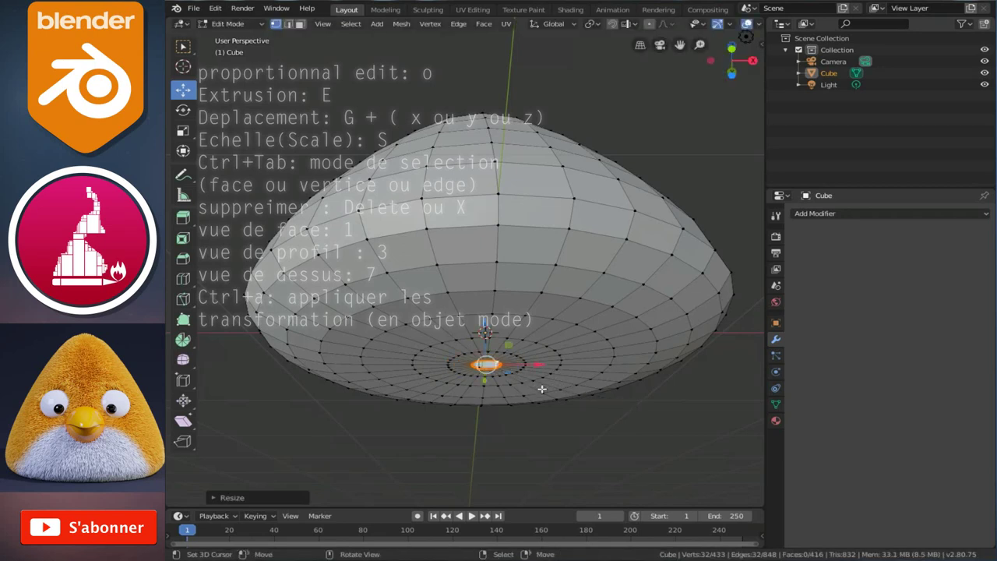
pyautogui.press('m')
pyautogui.press('m')
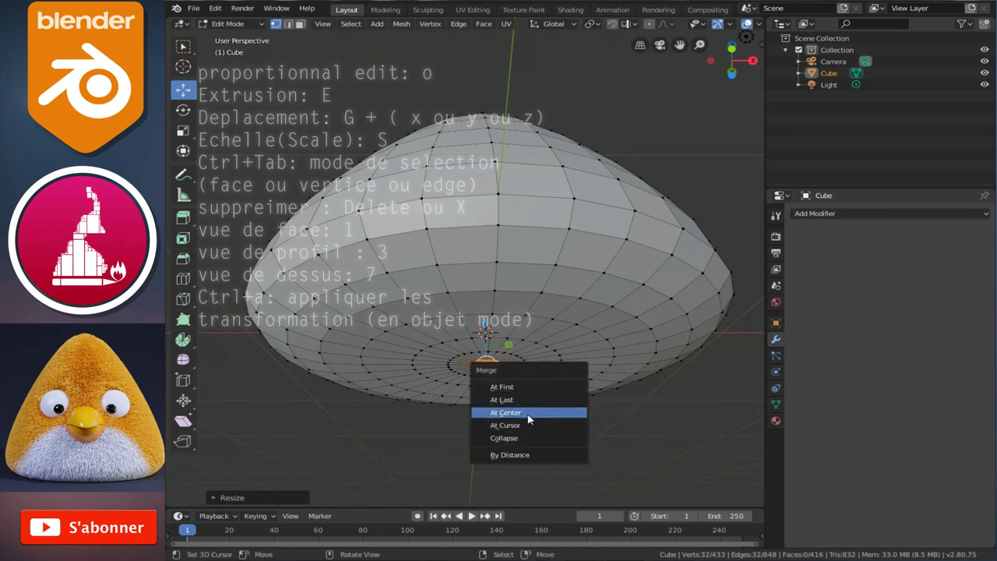
# Merge the innermost ring At Center into one vertex, then view the front in X-ray.
pyautogui.click(529, 419)
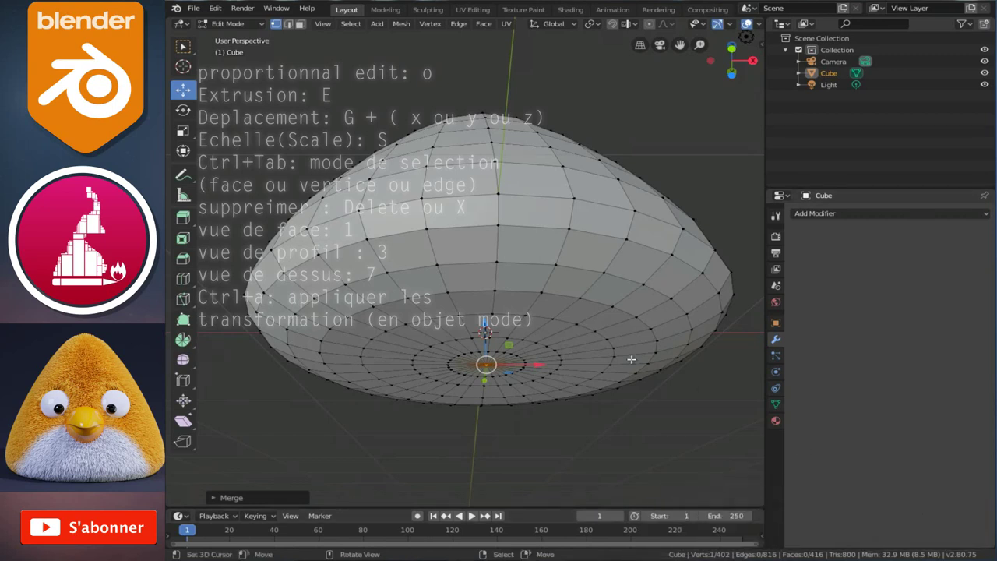
pyautogui.moveTo(512, 233)
pyautogui.mouseDown(button='middle')
pyautogui.moveTo(533, 291)
pyautogui.moveTo(597, 341)
pyautogui.mouseUp(button='middle')
pyautogui.press('KP_1')
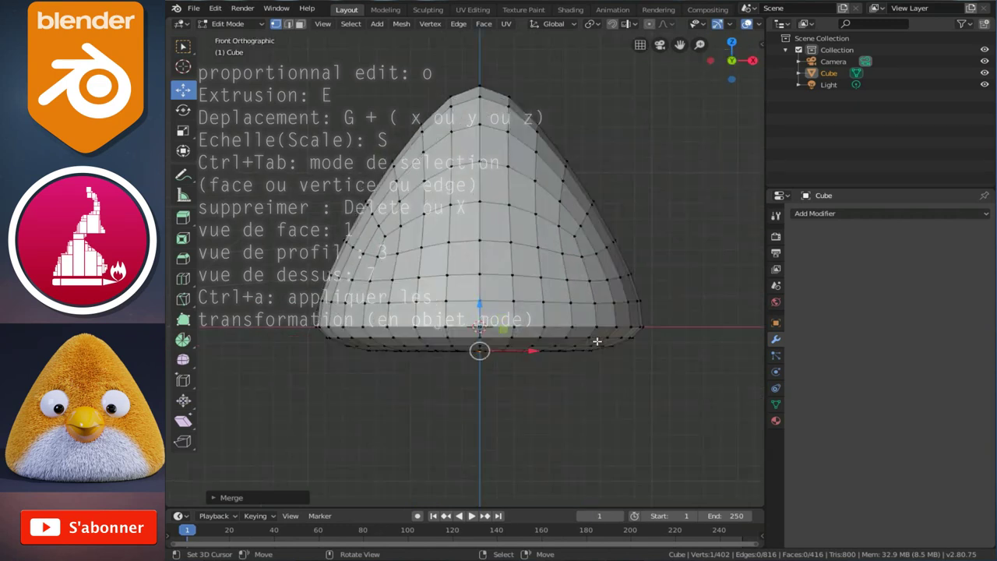
pyautogui.keyDown('shift'); pyautogui.scroll(2, 394, 399); pyautogui.keyUp('shift')
pyautogui.keyDown('ctrl'); pyautogui.scroll(2, 394, 398); pyautogui.keyUp('ctrl')
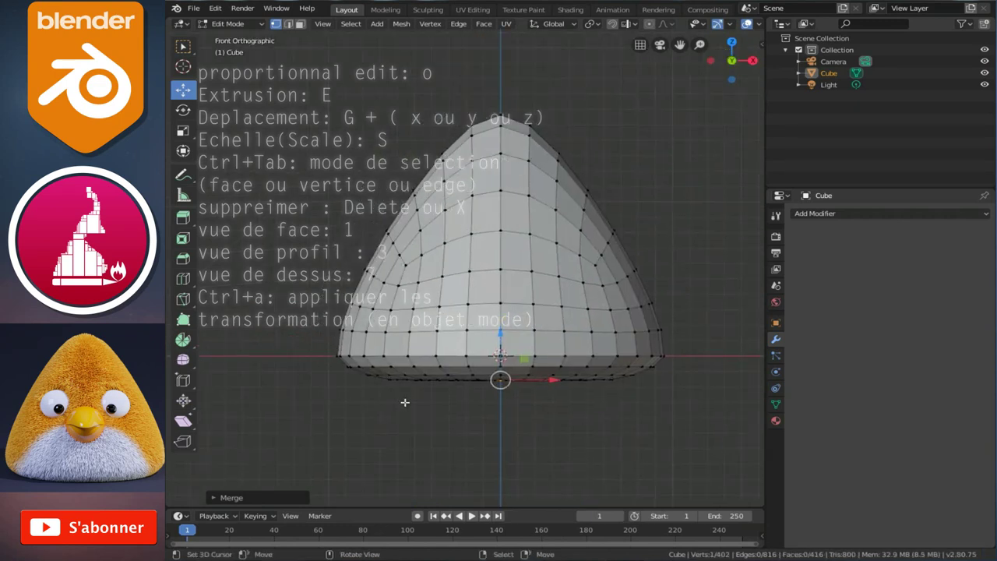
pyautogui.hotkey('alt', 'z')
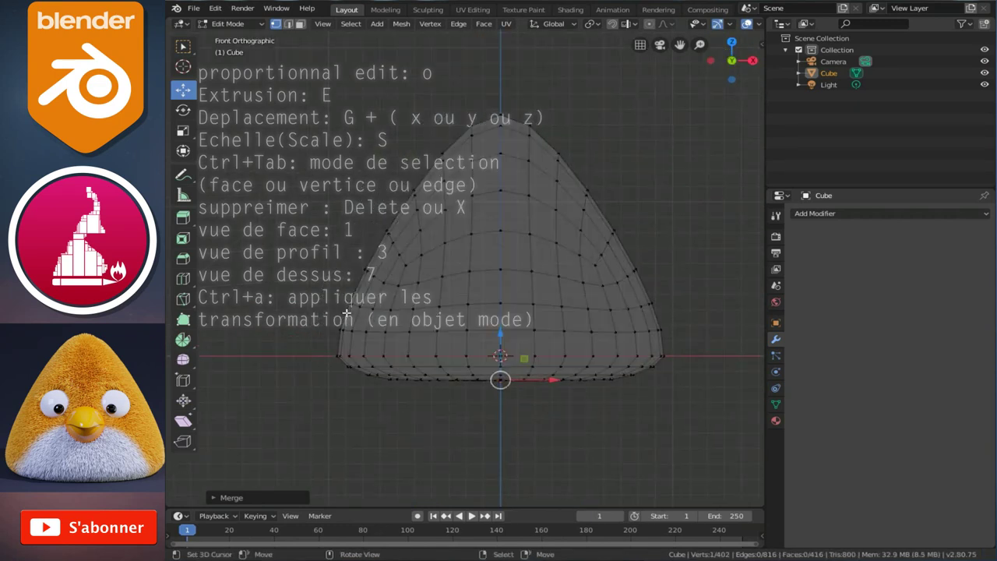
pyautogui.click(347, 312)
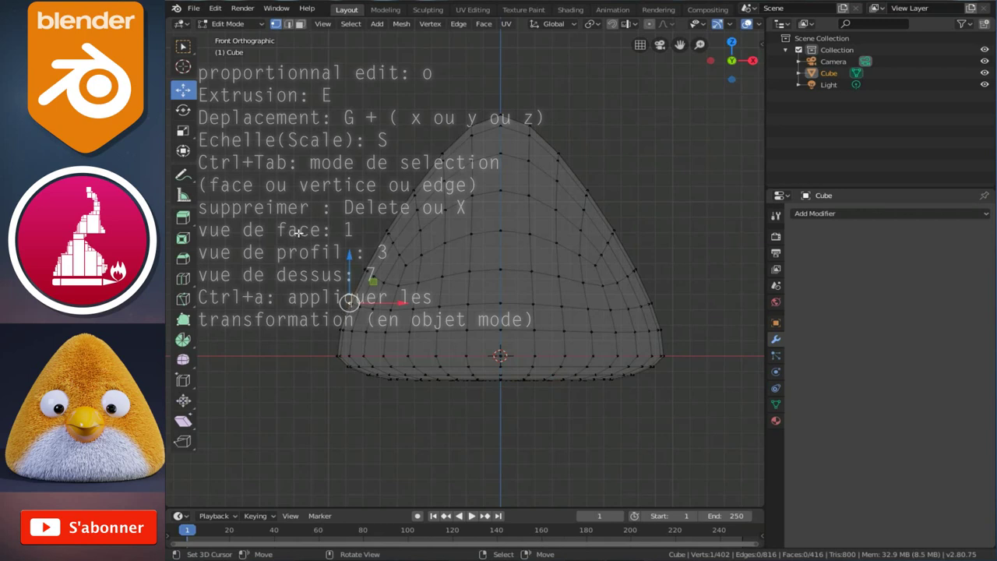
# Box-select the left half of the body and delete its vertices.
pyautogui.press('b')
pyautogui.moveTo(239, 43)
pyautogui.mouseDown()
pyautogui.moveTo(434, 435)
pyautogui.moveTo(495, 458)
pyautogui.mouseUp()
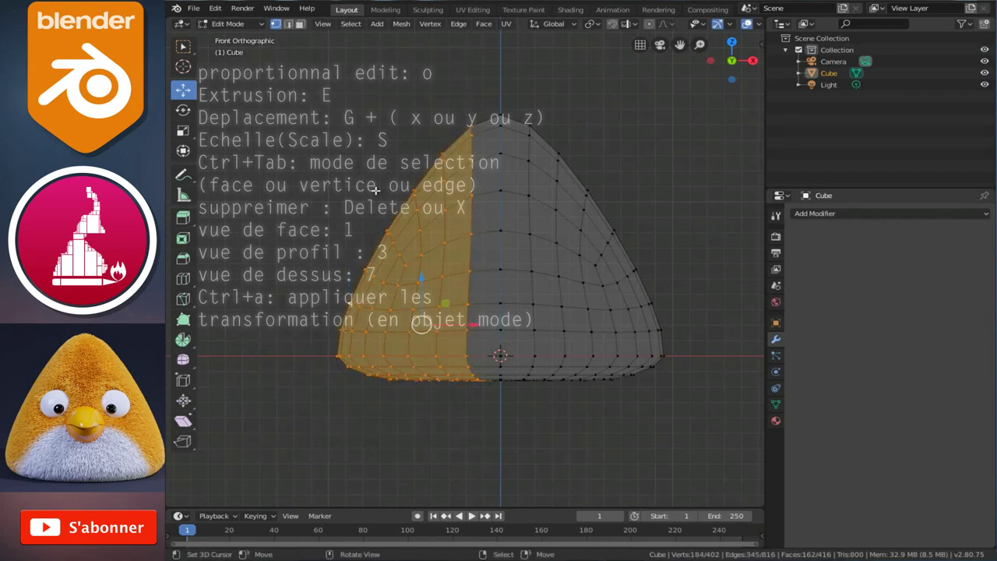
pyautogui.press('x')
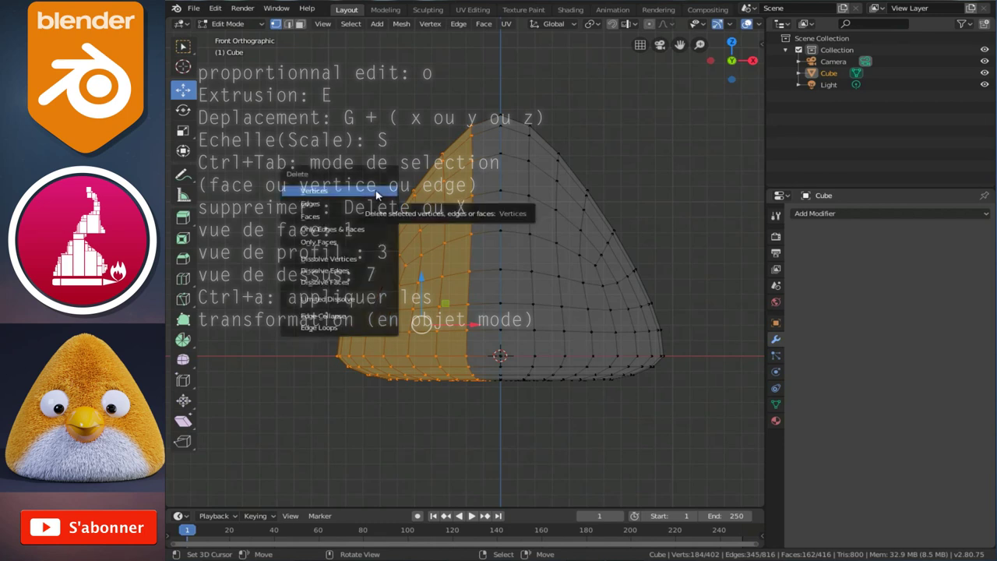
pyautogui.click(377, 193)
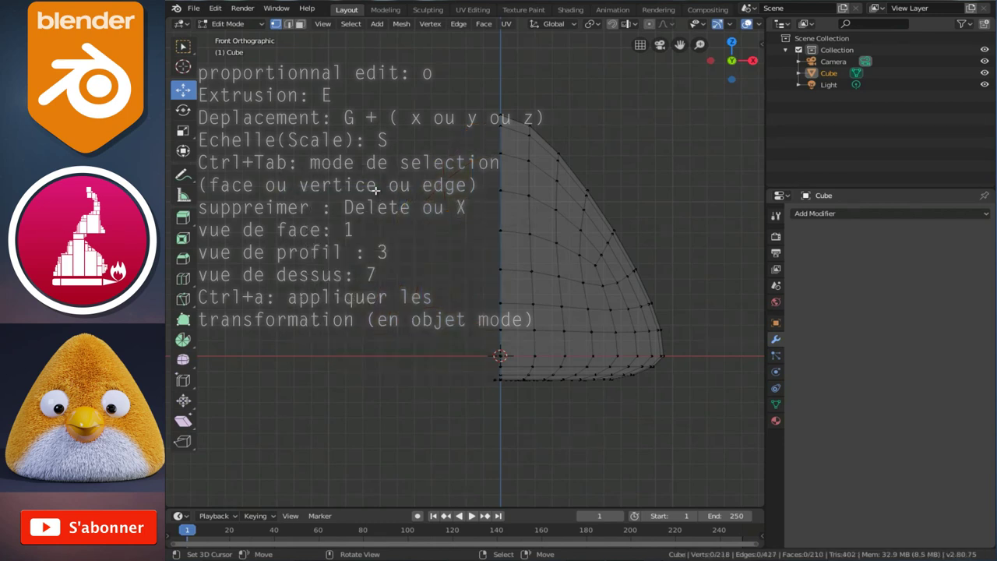
# Delete the two stray bottom-centre vertices and return to Object Mode.
pyautogui.click(496, 380)
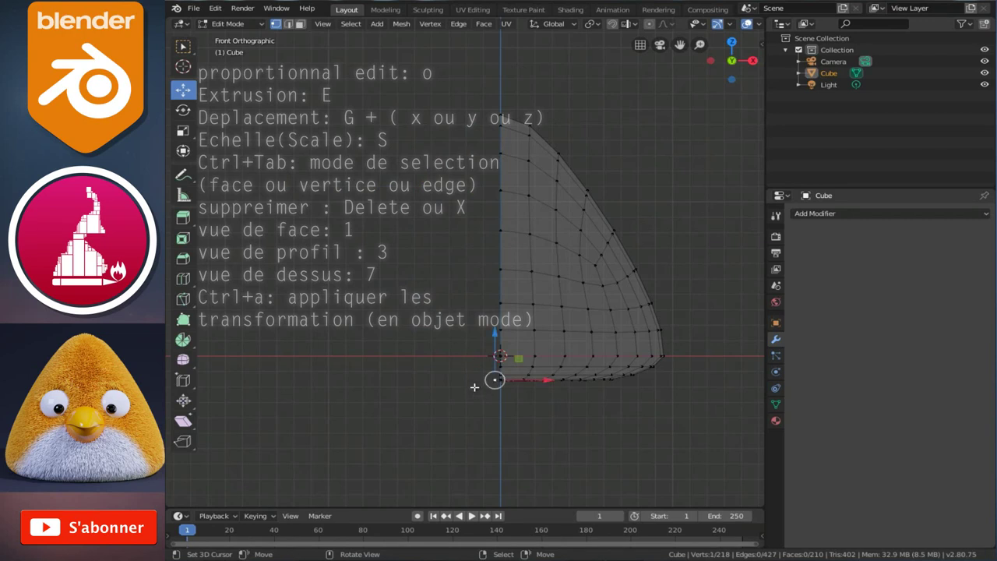
pyautogui.press('x')
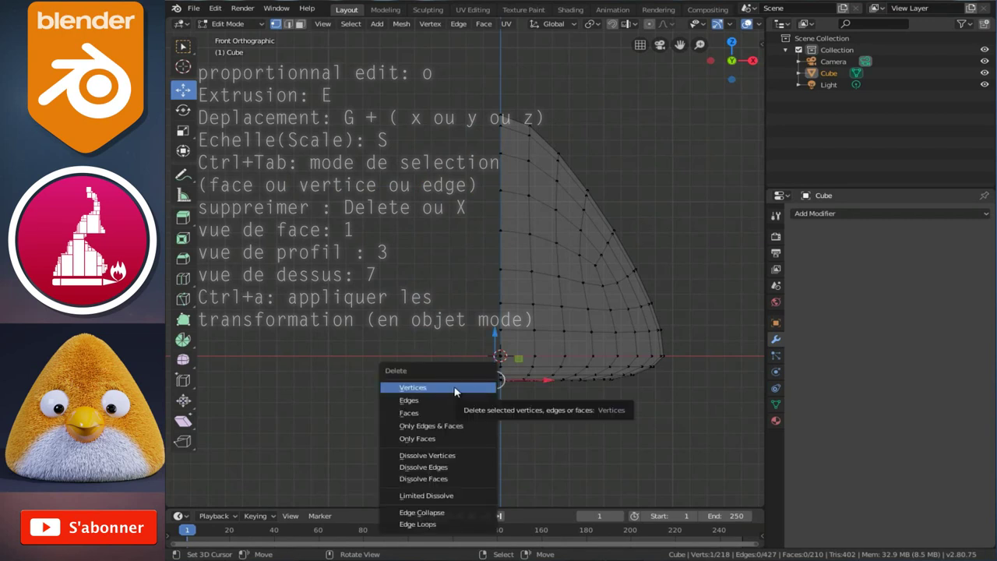
pyautogui.click(471, 390)
pyautogui.press('b')
pyautogui.moveTo(382, 268); pyautogui.dragTo(501, 431)
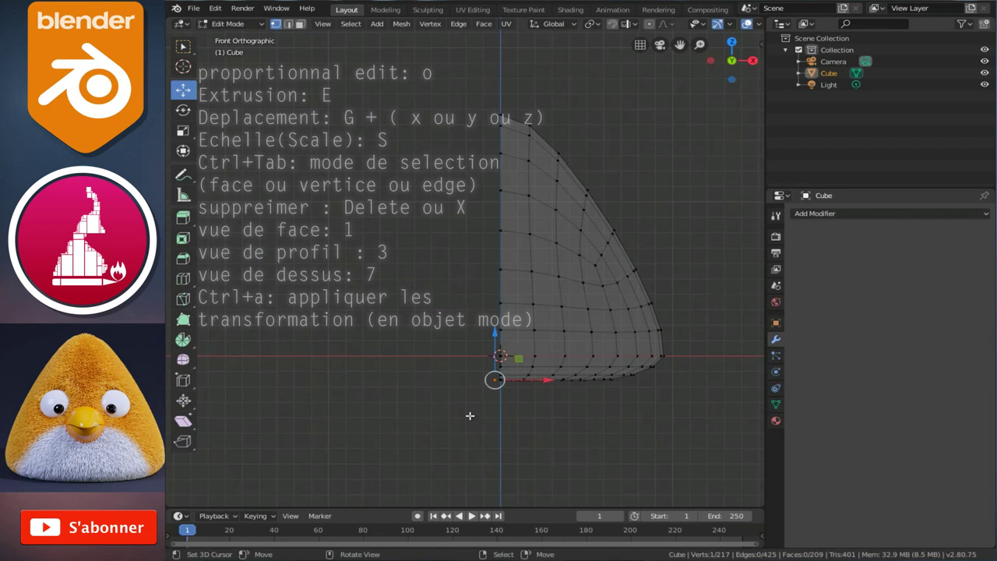
pyautogui.press('x')
pyautogui.click(448, 407)
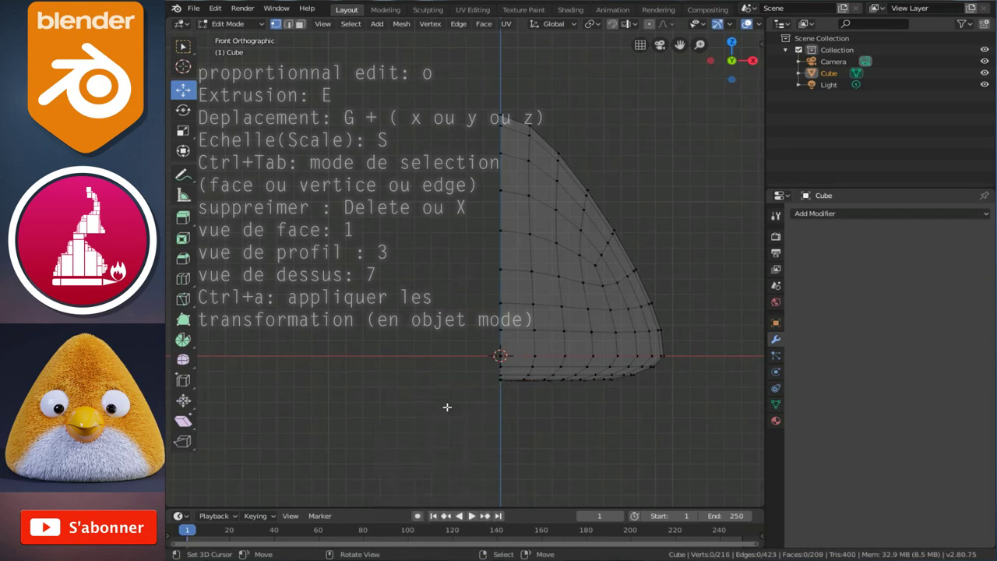
pyautogui.press('Tab')
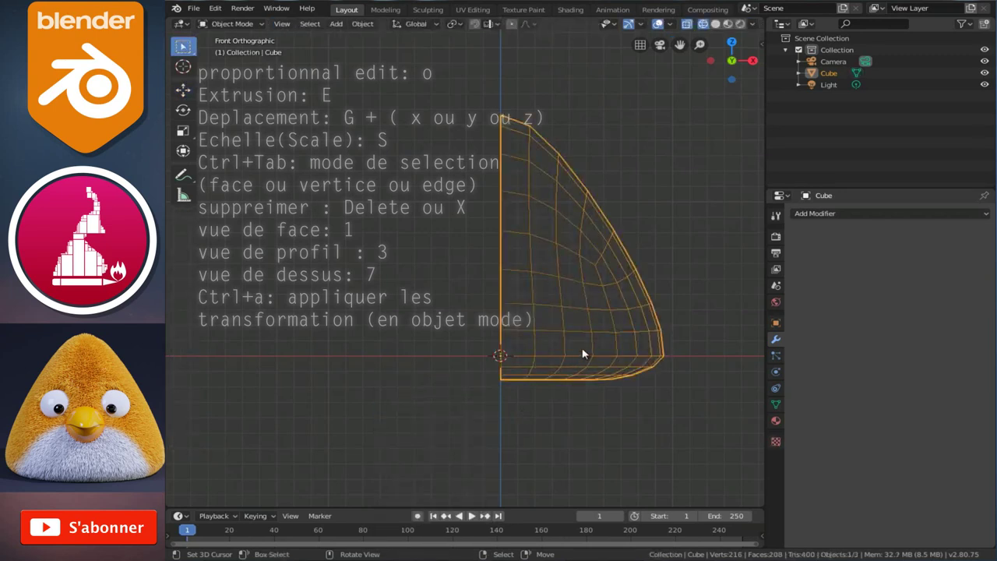
# In solid shading, add a Mirror modifier on X to restore the full body.
pyautogui.hotkey('shift', 'z')
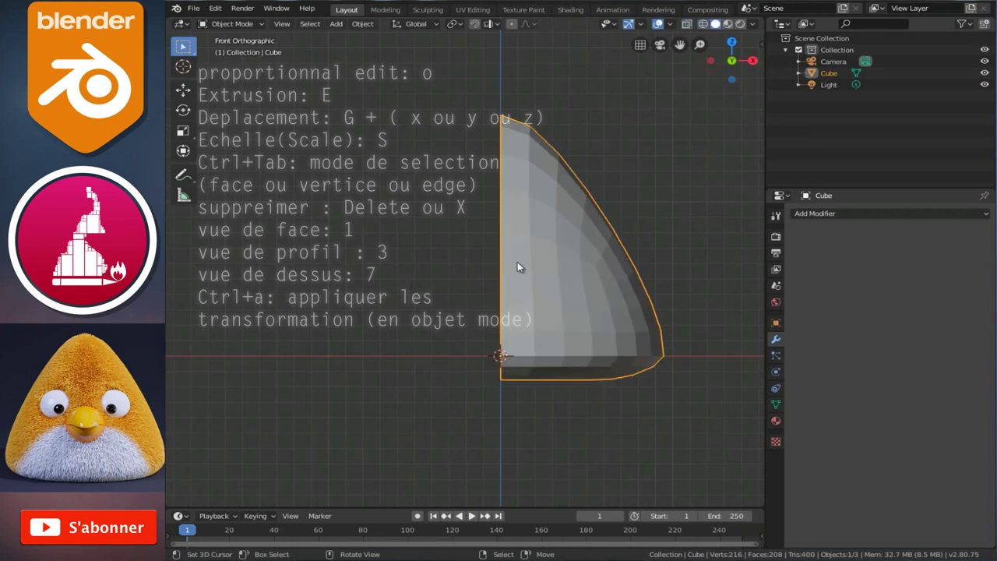
pyautogui.scroll(-1, 518, 267)
pyautogui.click(842, 214)
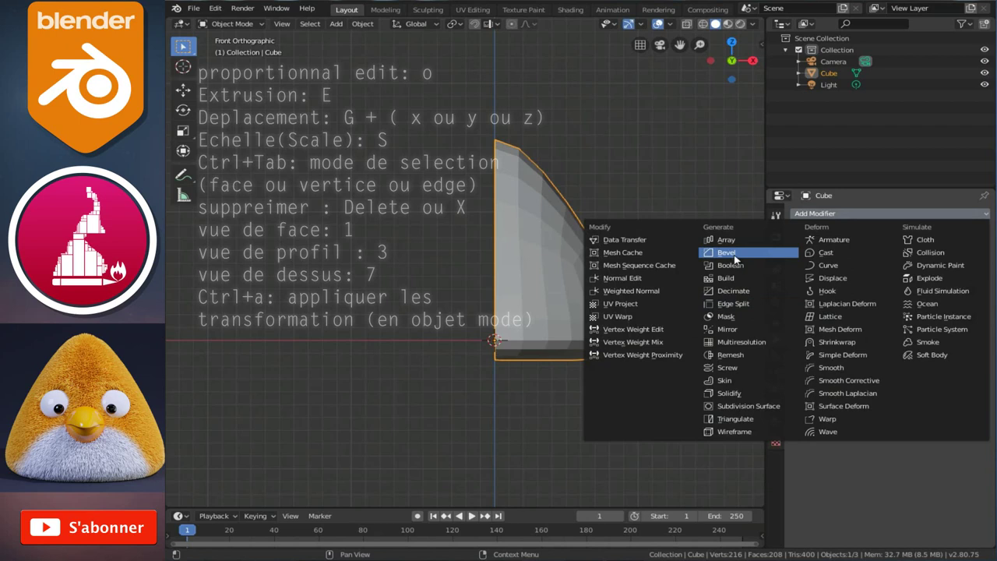
pyautogui.click(730, 329)
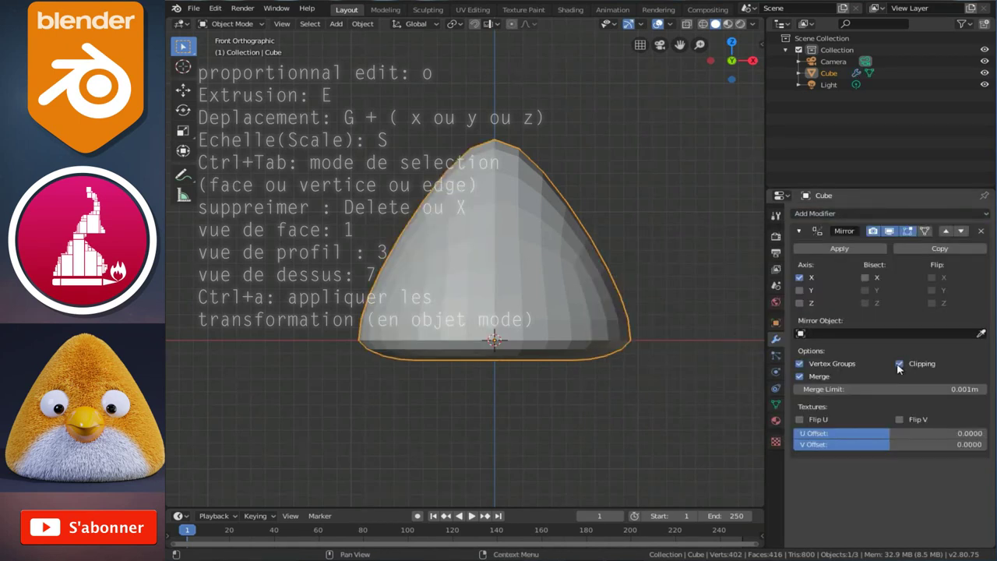
pyautogui.moveTo(564, 270)
pyautogui.mouseDown(button='middle')
pyautogui.moveTo(628, 267)
pyautogui.moveTo(502, 283)
pyautogui.mouseUp(button='middle')
# Enter Edit Mode from the front view and select a vertex on the body's right side.
pyautogui.press('KP_1')
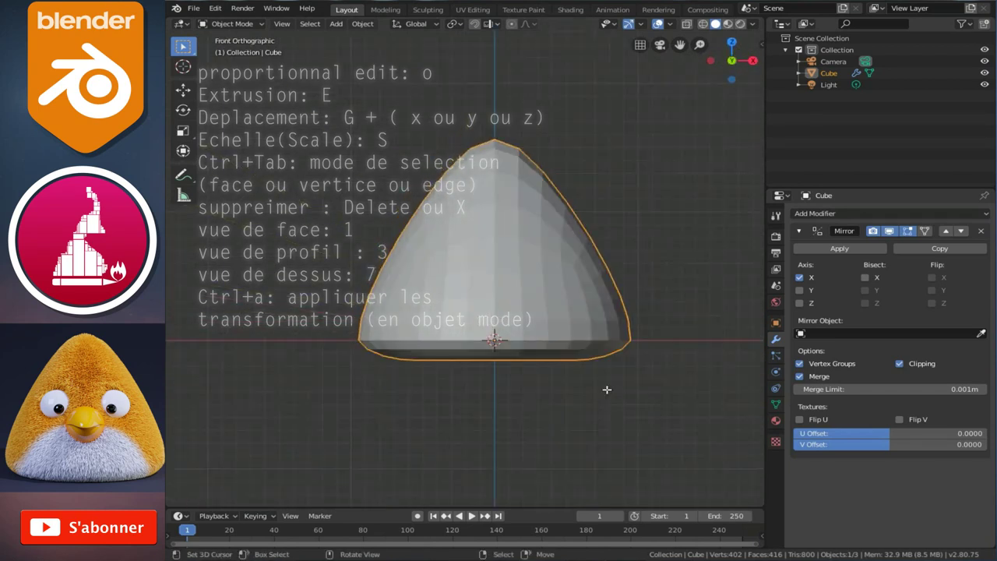
pyautogui.press('Tab')
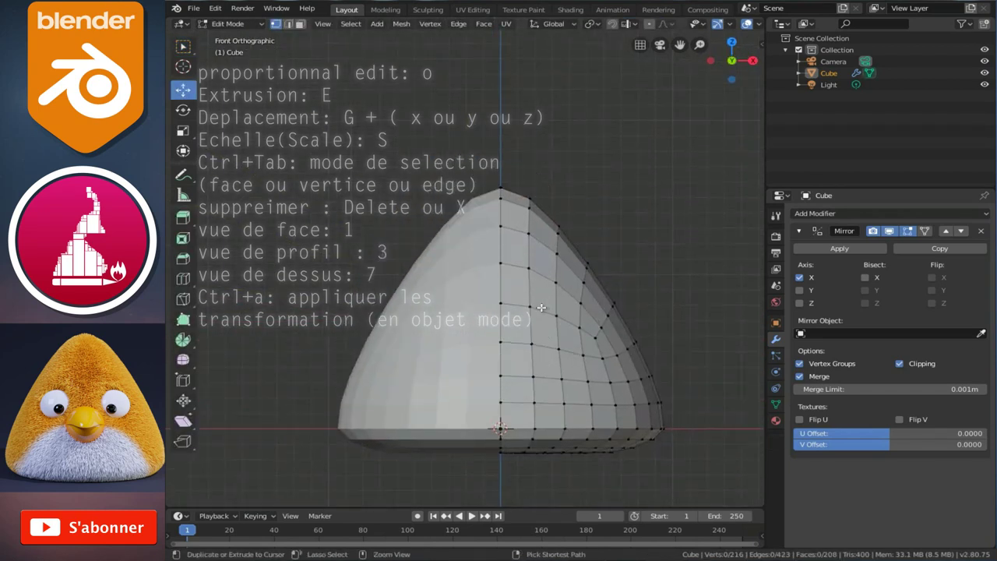
pyautogui.scroll(2, 543, 308)
pyautogui.scroll(2, 509, 298)
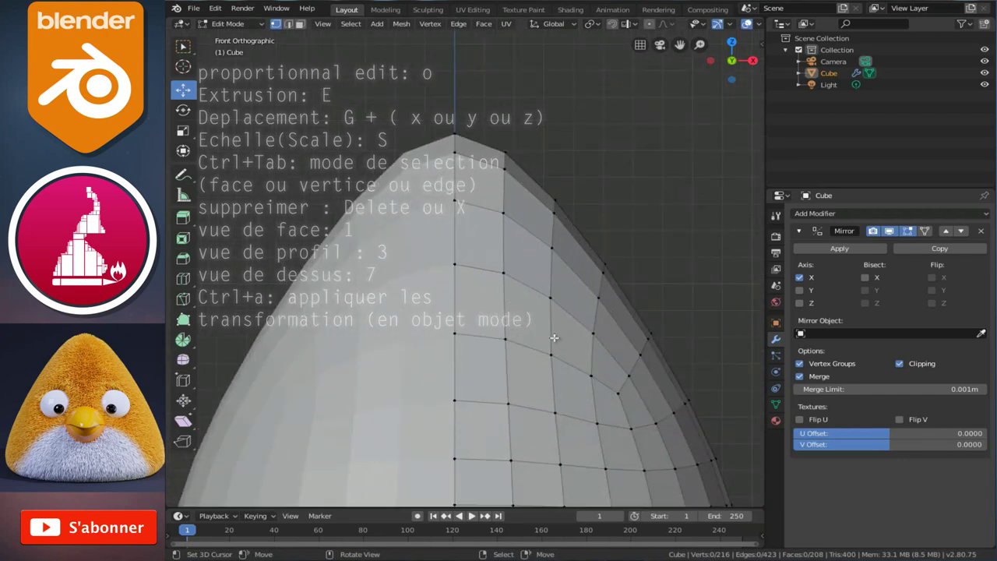
pyautogui.scroll(1, 540, 317)
pyautogui.scroll(2, 543, 305)
pyautogui.click(590, 313)
pyautogui.scroll(-2, 590, 312)
pyautogui.scroll(-1, 550, 293)
pyautogui.scroll(-1, 537, 289)
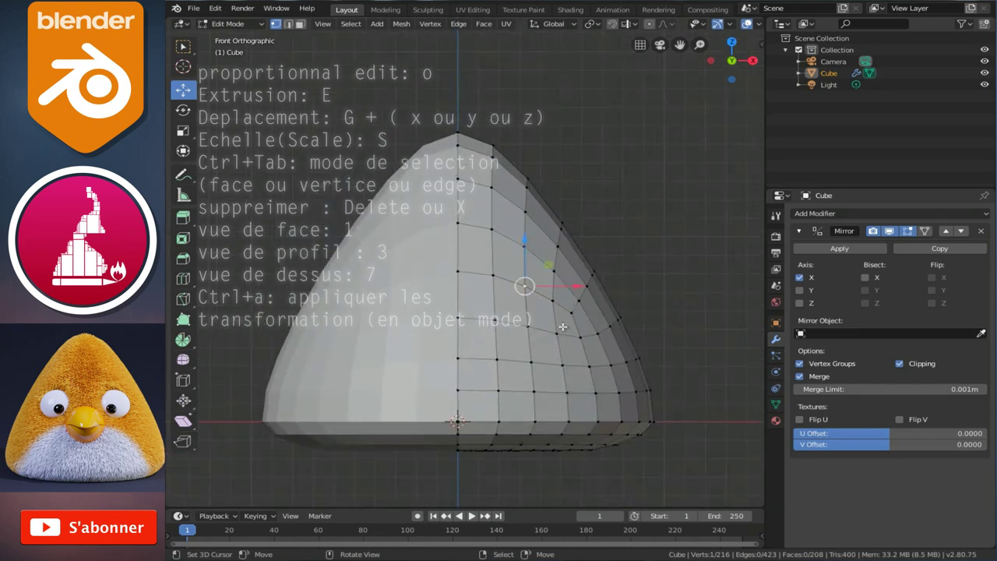
# Move the vertex while orbiting, then undo the accidental displacement.
pyautogui.moveTo(563, 326); pyautogui.dragTo(478, 335, button='middle')
pyautogui.scroll(2, 417, 331)
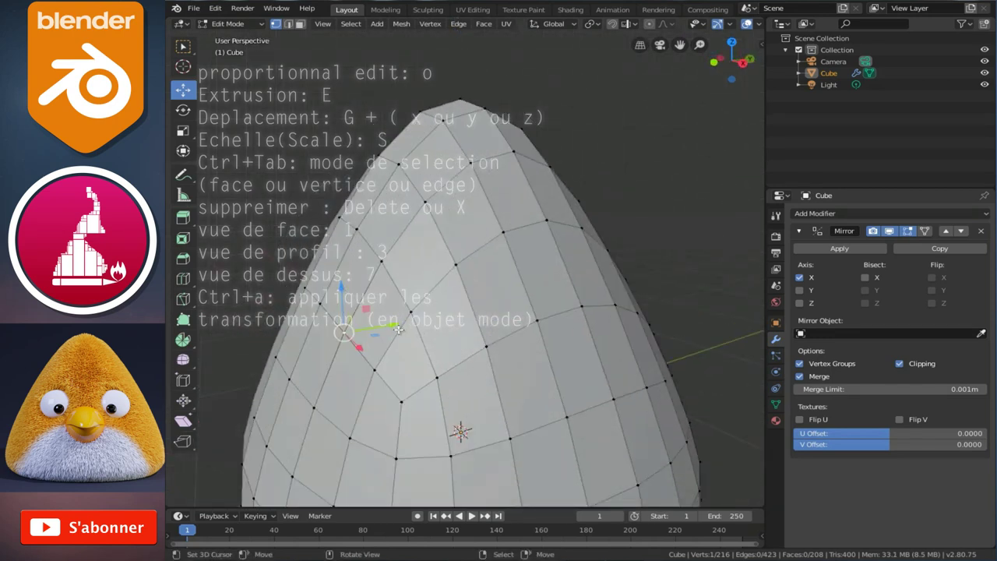
pyautogui.scroll(-1, 398, 330)
pyautogui.moveTo(398, 330); pyautogui.dragTo(367, 349, button='middle')
pyautogui.press('g')
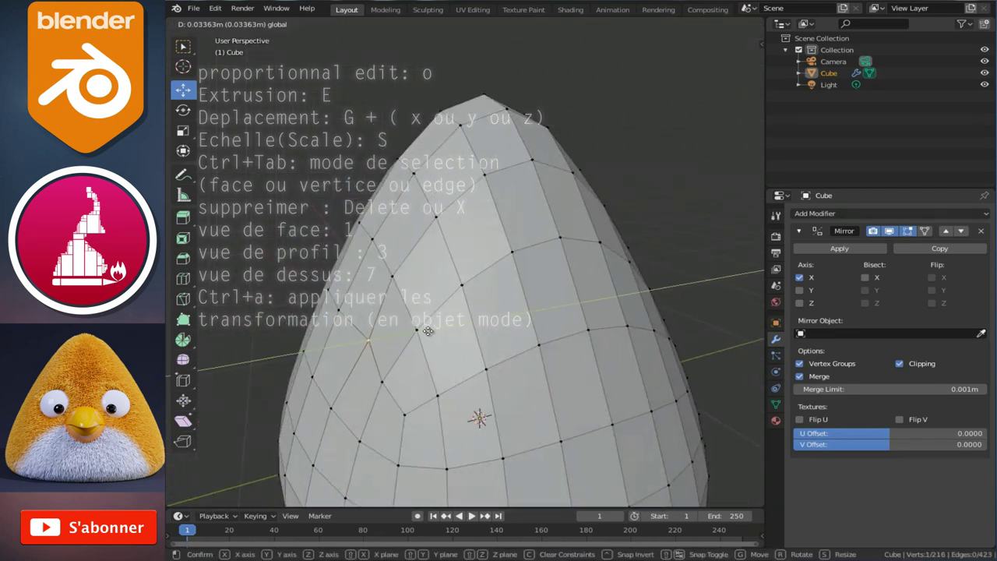
pyautogui.click(429, 325)
pyautogui.scroll(-2, 430, 323)
pyautogui.moveTo(431, 321); pyautogui.dragTo(639, 318, button='middle')
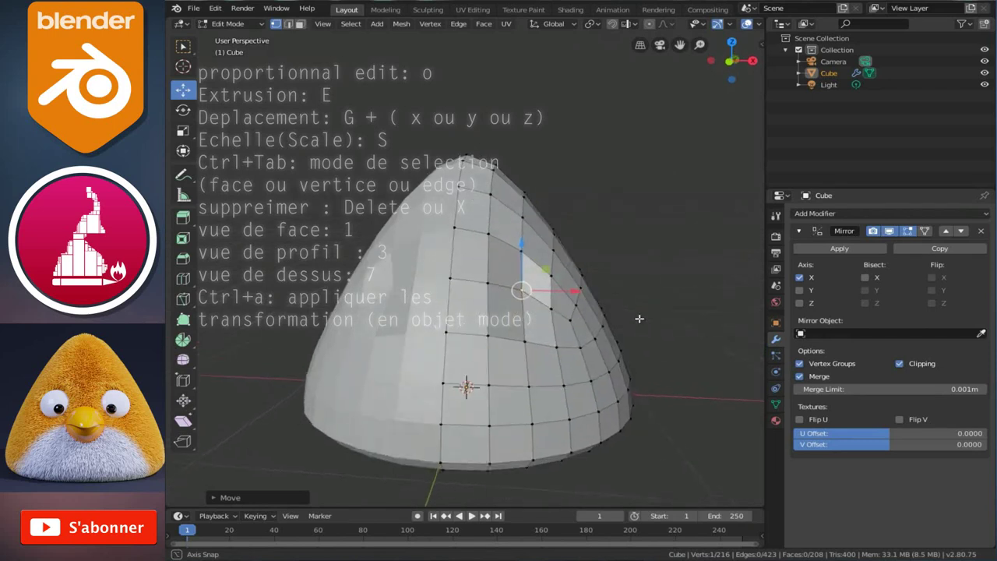
pyautogui.scroll(3, 631, 319)
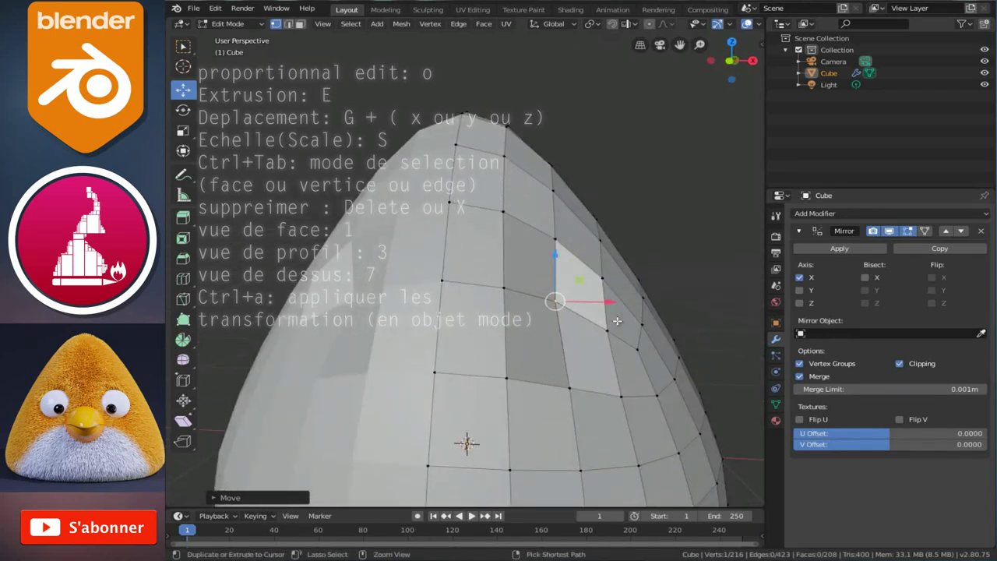
pyautogui.hotkey('ctrl', 'z')
# Switch to face select and pick the two stacked faces on the cone's front.
pyautogui.hotkey('ctrl', 'Tab')
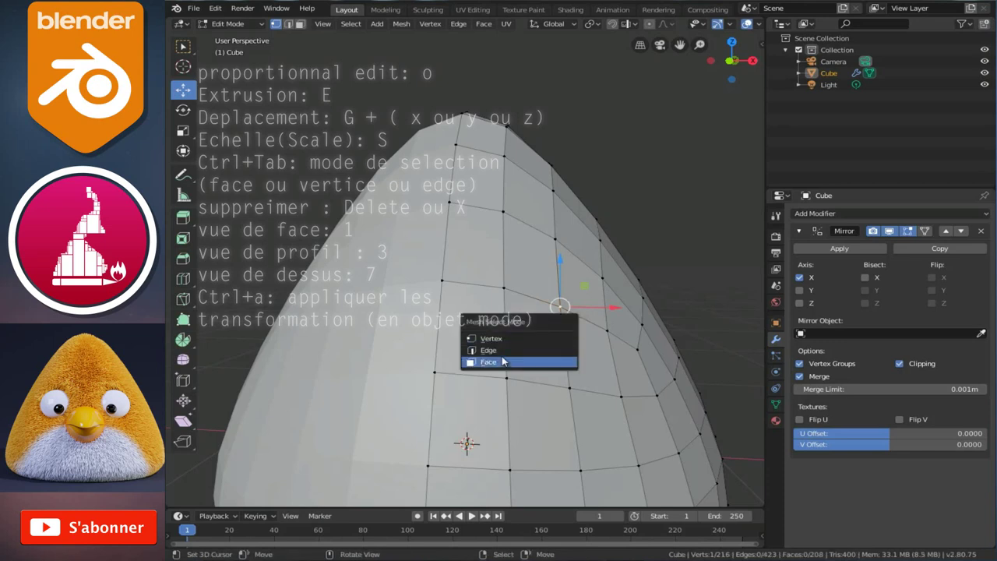
pyautogui.click(505, 363)
pyautogui.click(553, 340)
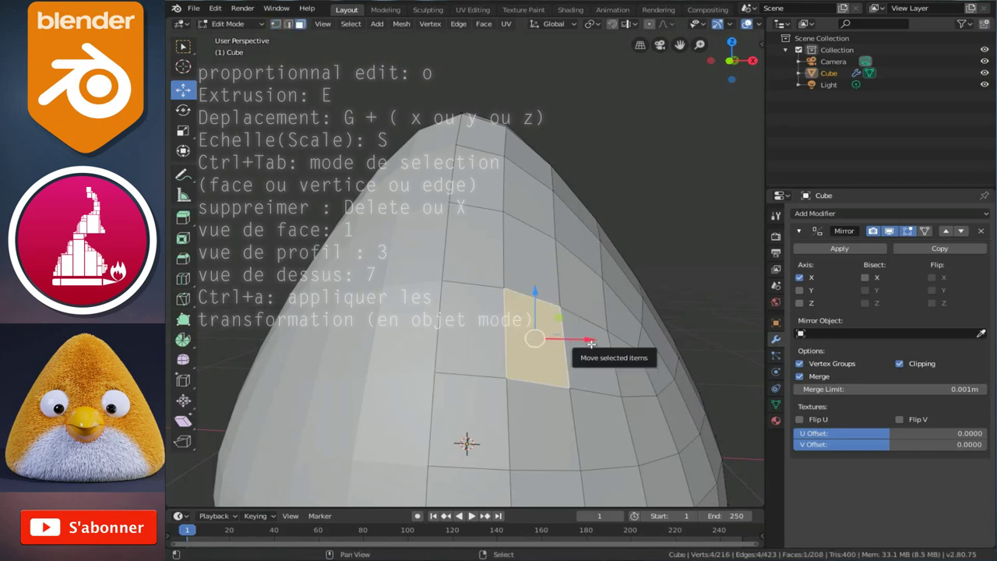
pyautogui.keyDown('shift'); pyautogui.click(585, 344); pyautogui.keyUp('shift')
pyautogui.keyDown('shift'); pyautogui.click(579, 305); pyautogui.keyUp('shift')
pyautogui.keyDown('shift'); pyautogui.click(540, 280); pyautogui.keyUp('shift')
pyautogui.moveTo(540, 279)
pyautogui.mouseDown(button='middle')
pyautogui.moveTo(446, 298)
pyautogui.moveTo(444, 333)
pyautogui.mouseUp(button='middle')
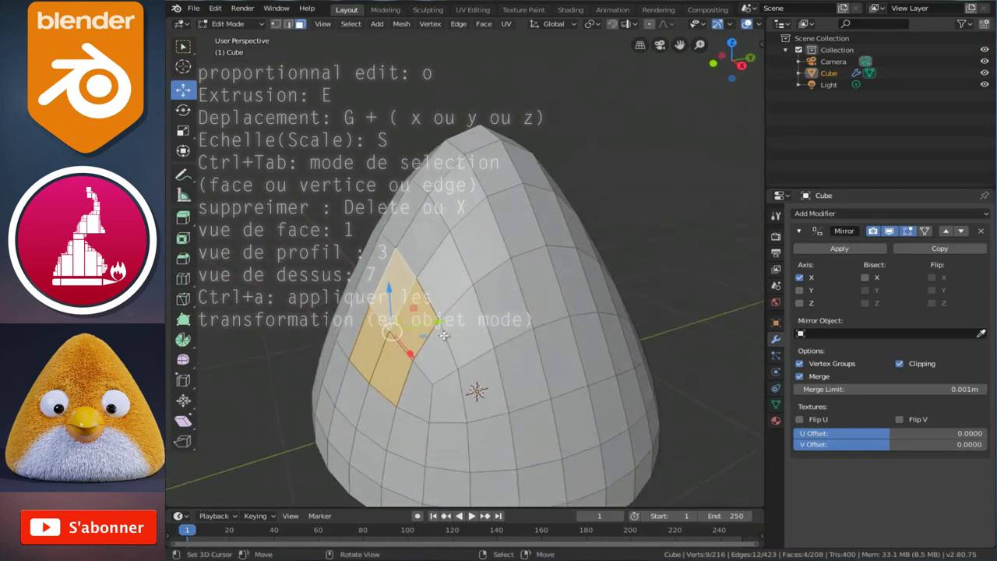
# Extrude the two faces inward along Y and scale them down into a socket.
pyautogui.press('e')
pyautogui.press('y')
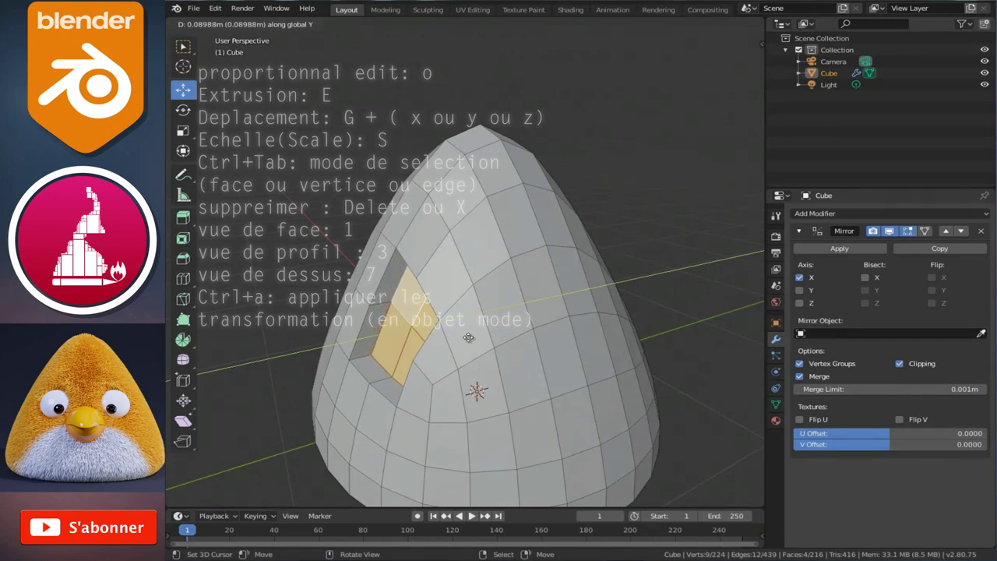
pyautogui.click(467, 337)
pyautogui.moveTo(526, 339); pyautogui.dragTo(561, 395, button='middle')
pyautogui.press('s')
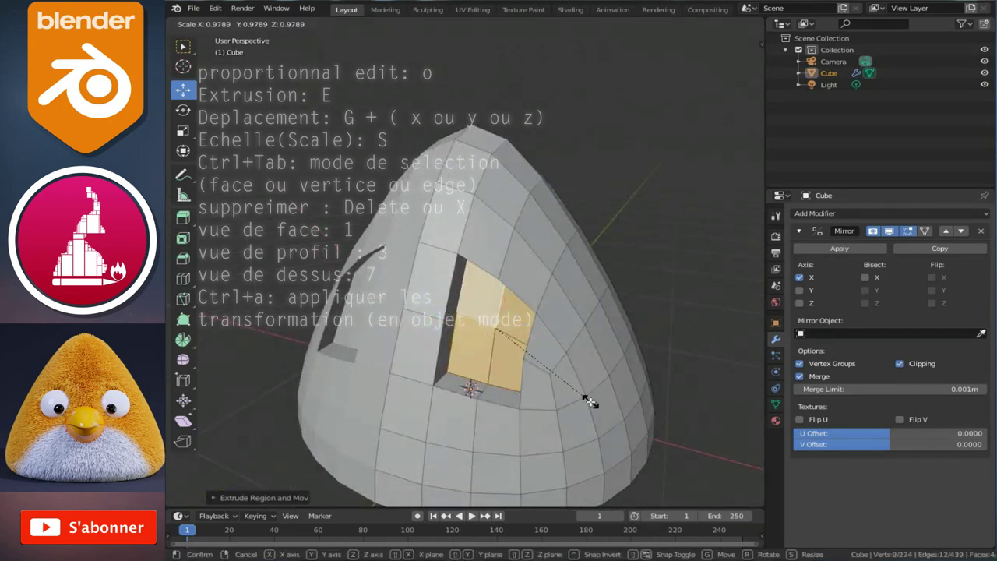
pyautogui.click(569, 382)
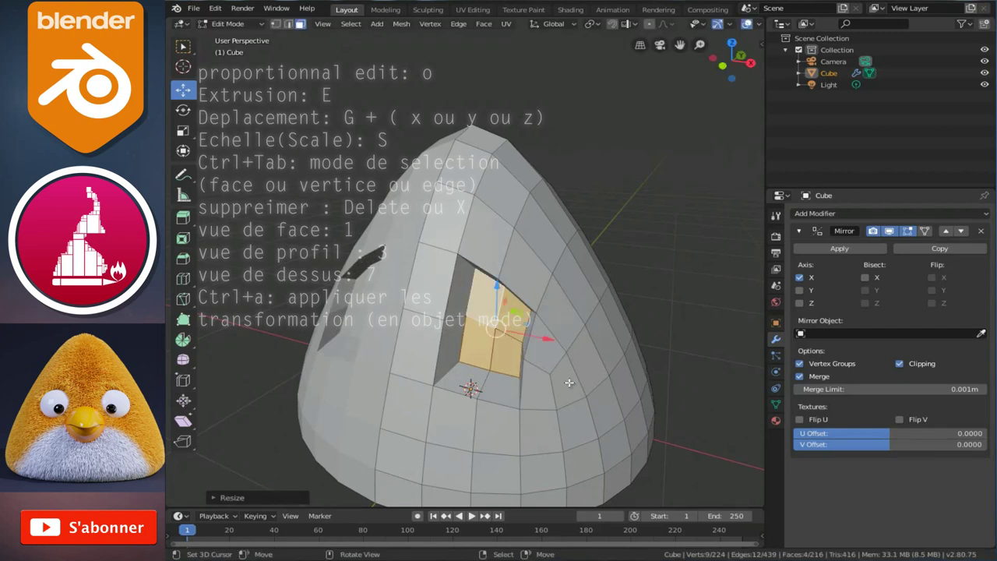
pyautogui.press('KP_1')
pyautogui.scroll(3, 586, 378)
pyautogui.press('s')
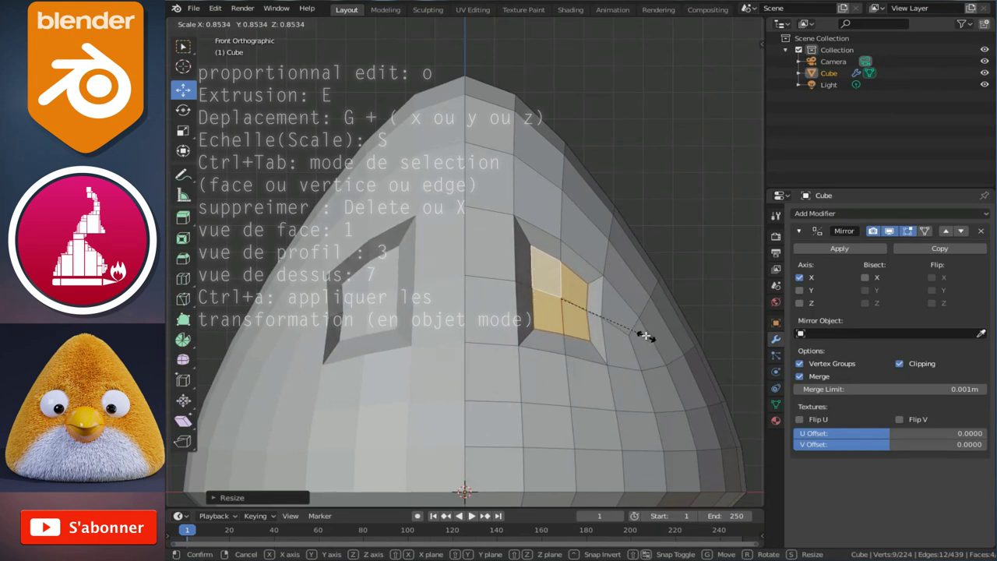
pyautogui.click(645, 336)
# Add a loop cut around the inset socket face.
pyautogui.hotkey('ctrl', 'r')
pyautogui.click(571, 346)
pyautogui.click(571, 346)
# Scale the socket's new inner loop, then edge-slide it closer to the recess.
pyautogui.press('s')
pyautogui.click(597, 375)
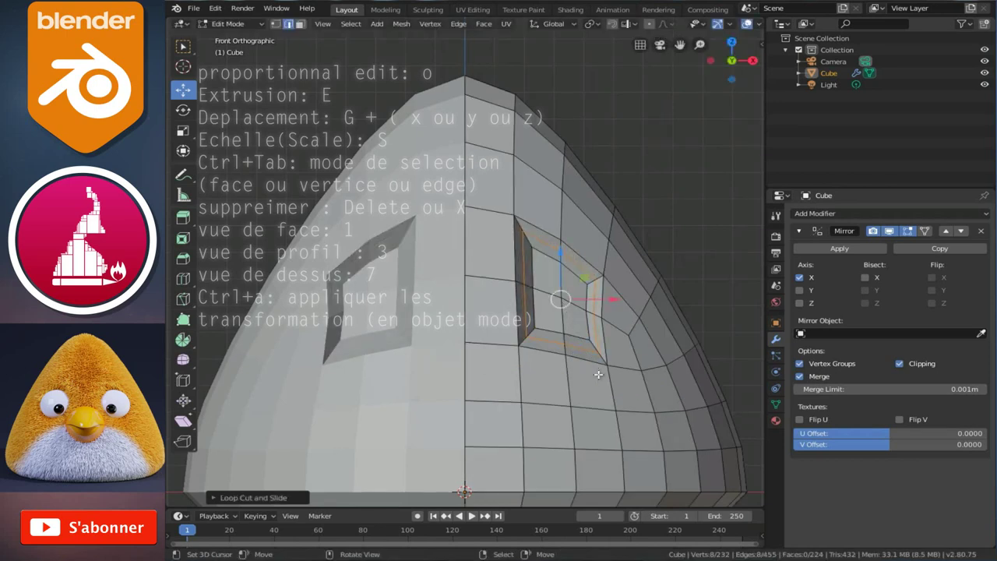
pyautogui.press('ctrl')
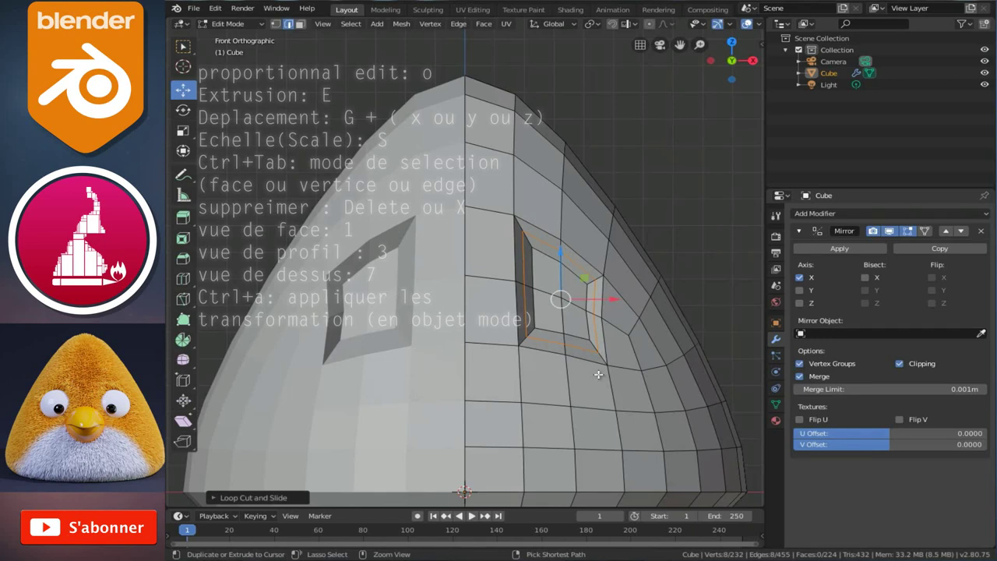
pyautogui.hotkey('ctrl', 'e')
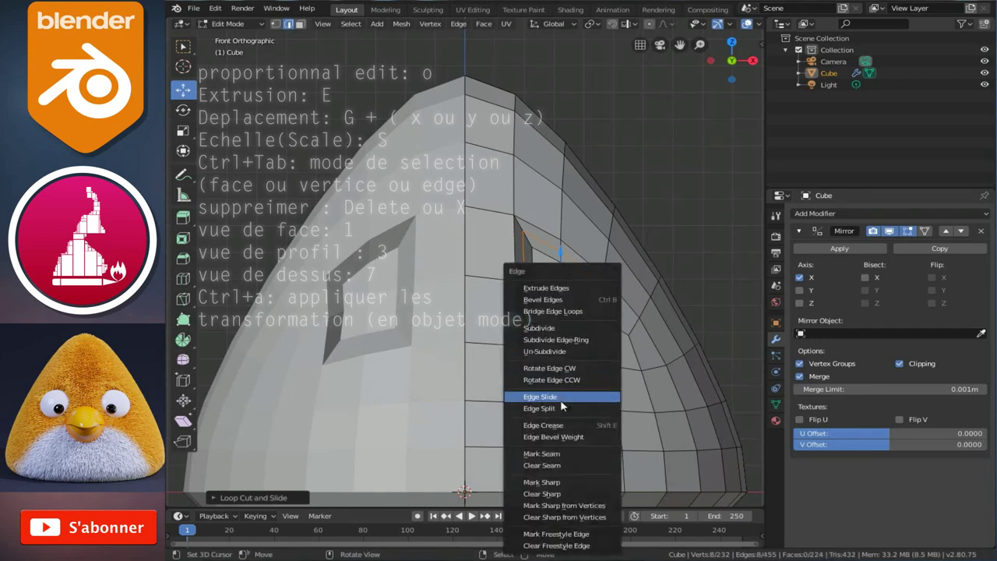
pyautogui.click(557, 399)
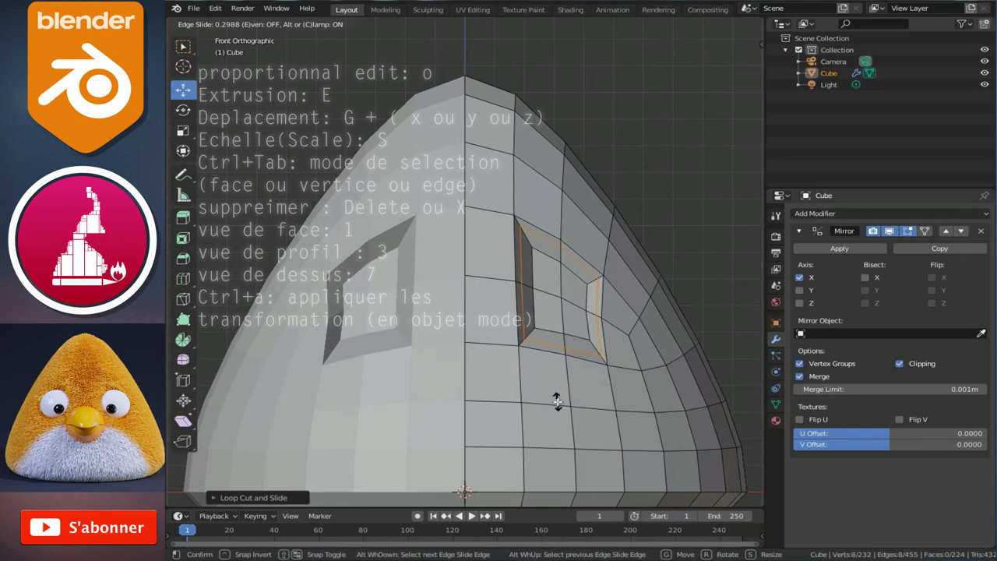
pyautogui.click(557, 399)
# Return to Object Mode and orbit around the full cone body.
pyautogui.moveTo(653, 319)
pyautogui.mouseDown(button='middle')
pyautogui.moveTo(631, 296)
pyautogui.moveTo(639, 329)
pyautogui.moveTo(608, 311)
pyautogui.mouseUp(button='middle')
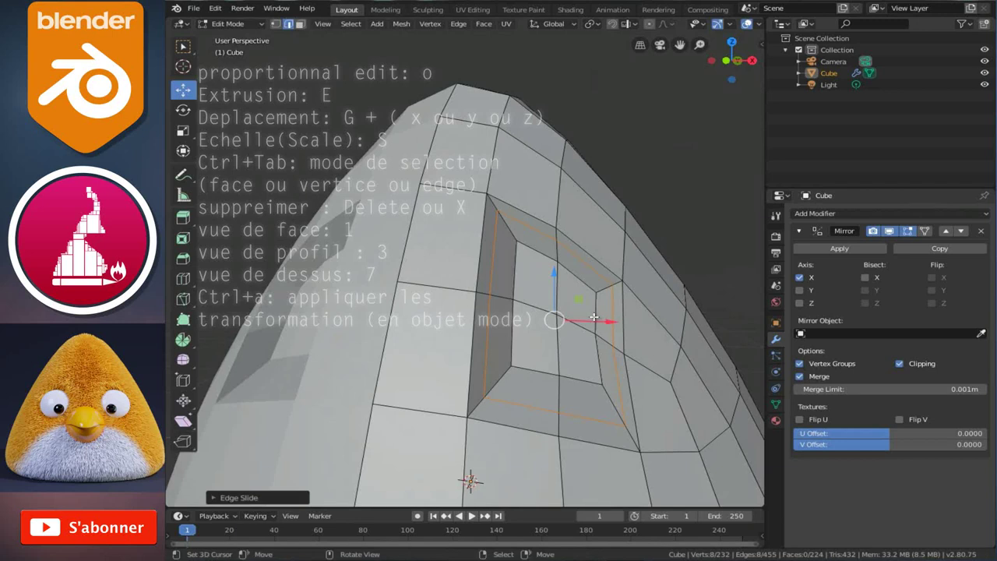
pyautogui.press('Tab')
pyautogui.scroll(-4, 581, 301)
pyautogui.moveTo(500, 307)
pyautogui.mouseDown(button='middle')
pyautogui.moveTo(582, 316)
pyautogui.moveTo(606, 304)
pyautogui.mouseUp(button='middle')
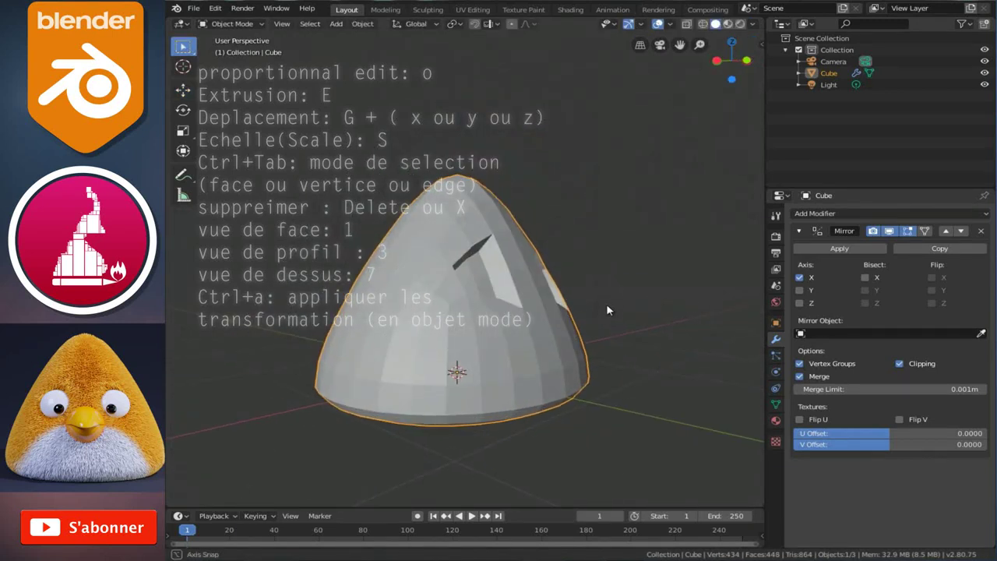
# Add a level-1 Subdivision Surface modifier, view the body from the front, and re-enter Edit Mode.
pyautogui.click(810, 213)
pyautogui.click(744, 406)
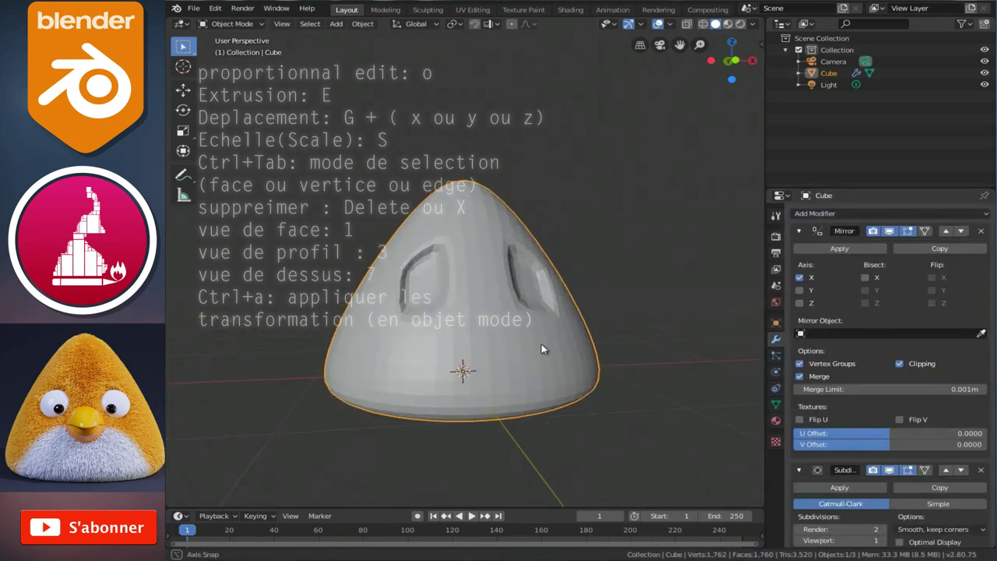
pyautogui.scroll(2, 543, 349)
pyautogui.moveTo(561, 333); pyautogui.dragTo(494, 336, button='middle')
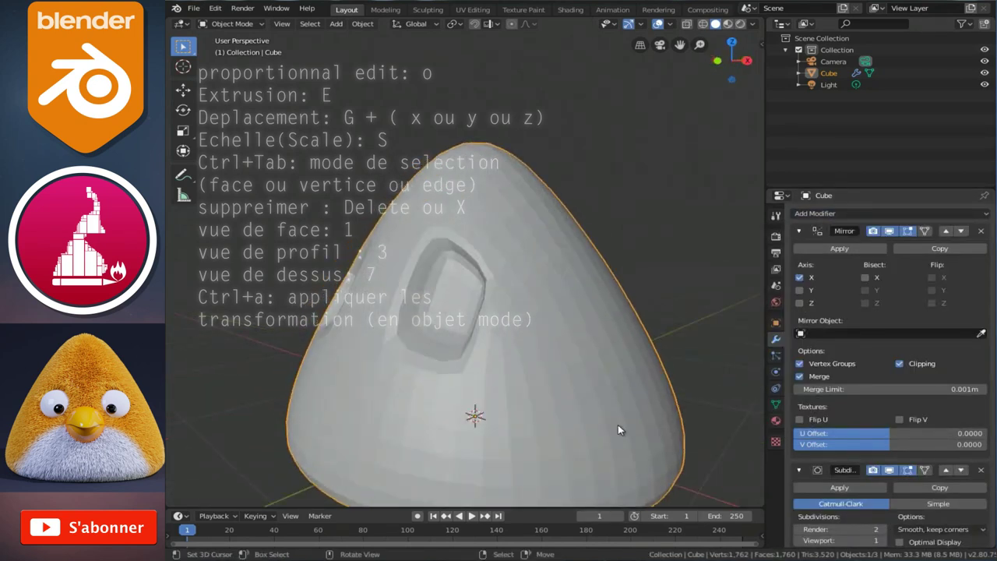
pyautogui.scroll(-2, 540, 309)
pyautogui.moveTo(541, 308); pyautogui.dragTo(654, 363, button='middle')
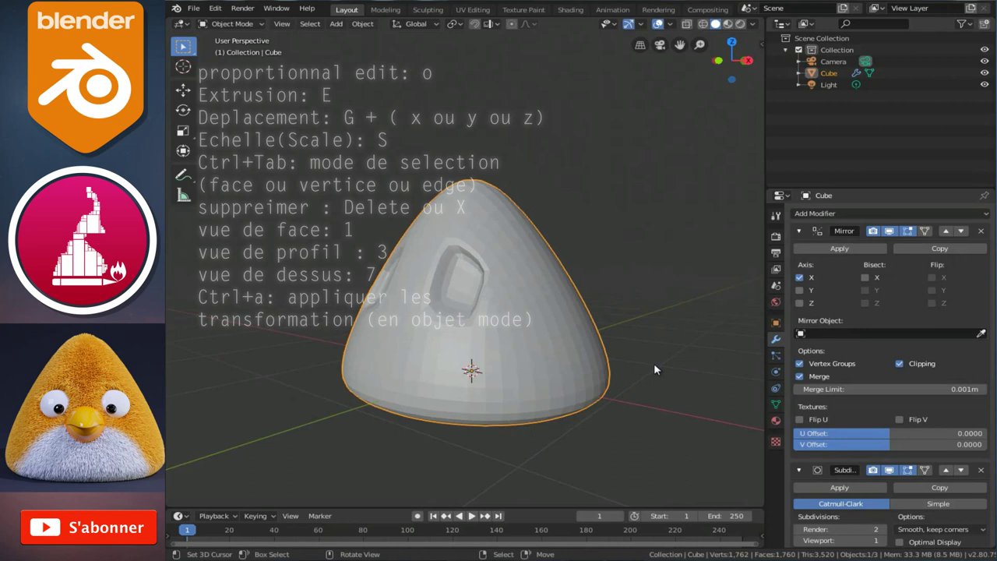
pyautogui.press('1')
pyautogui.scroll(3, 648, 357)
pyautogui.press('Tab')
# Switch to vertex select, collapse the Mirror panel, and enable Subdivision on cage.
pyautogui.scroll(3, 576, 335)
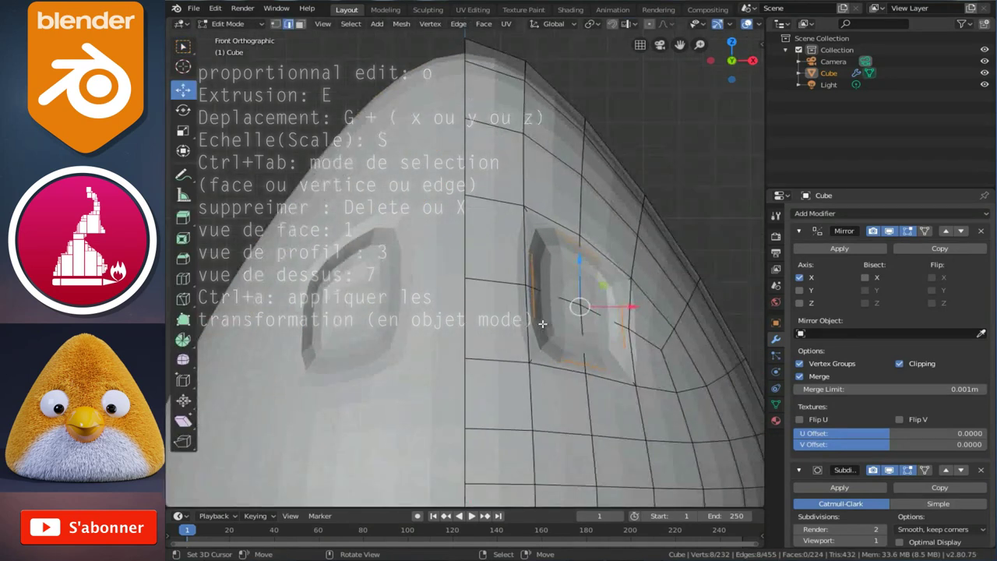
pyautogui.hotkey('ctrl', 'Tab')
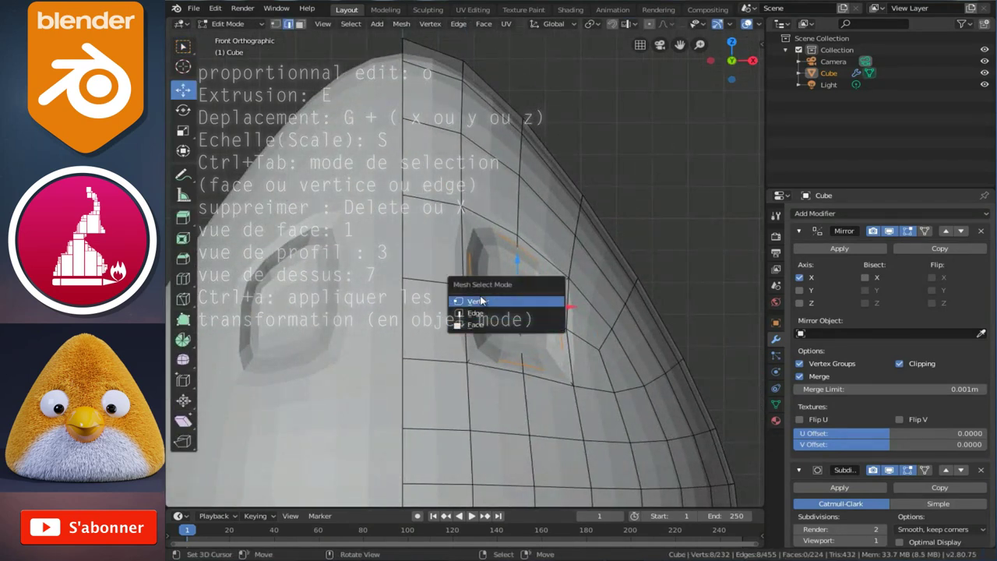
pyautogui.click(481, 302)
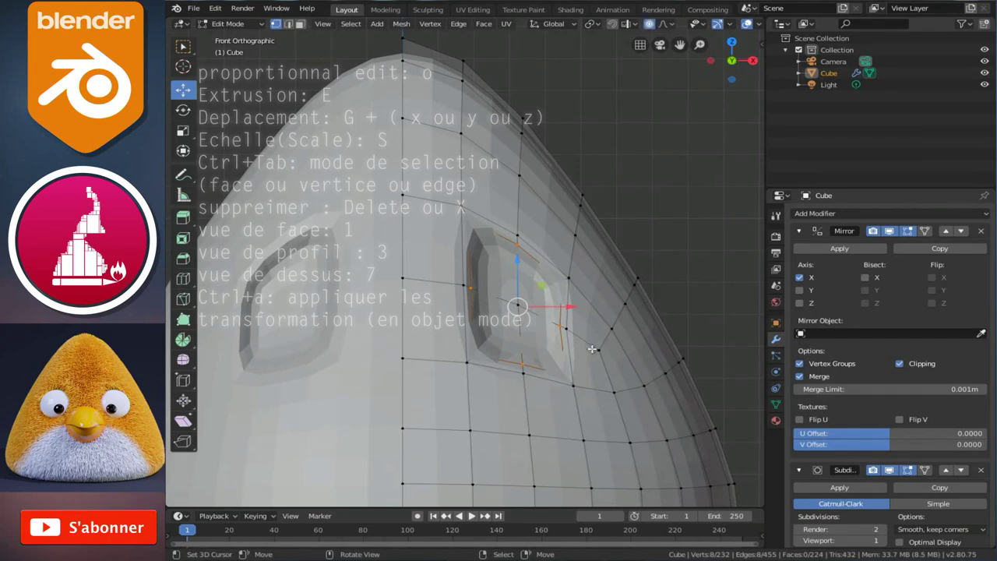
pyautogui.scroll(-1, 949, 380)
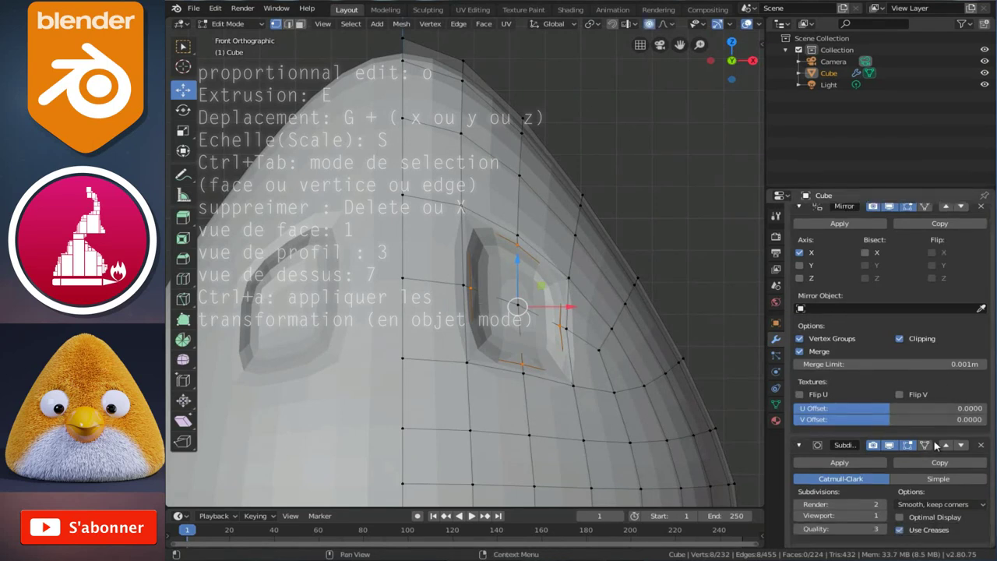
pyautogui.scroll(1, 798, 263)
pyautogui.click(800, 231)
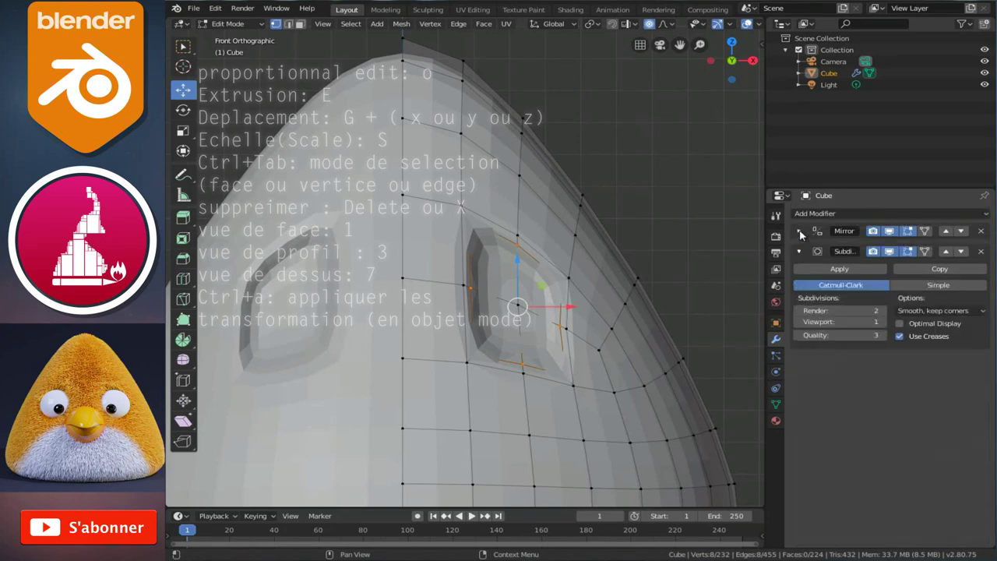
pyautogui.click(925, 251)
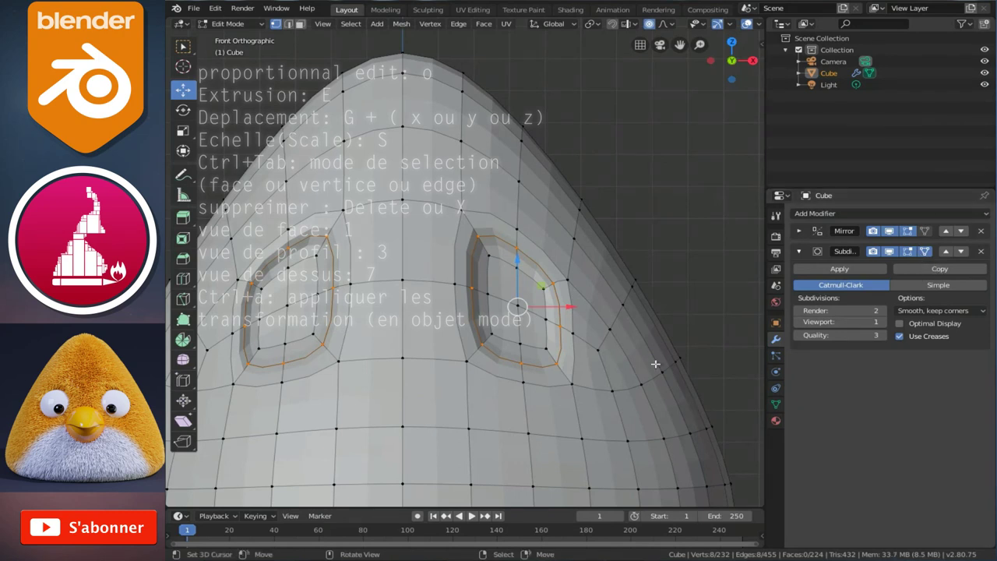
# Move the socket vertices with a widened proportional-editing falloff.
pyautogui.scroll(1, 612, 379)
pyautogui.scroll(1, 565, 390)
pyautogui.scroll(2, 564, 390)
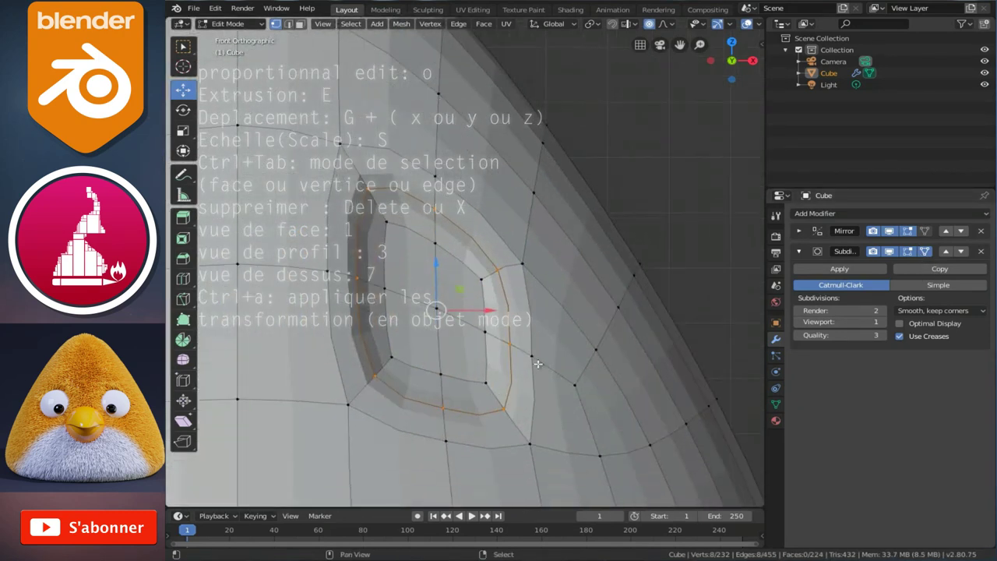
pyautogui.press('g')
pyautogui.scroll(8, 552, 346)
pyautogui.scroll(5, 555, 347)
pyautogui.scroll(3, 558, 348)
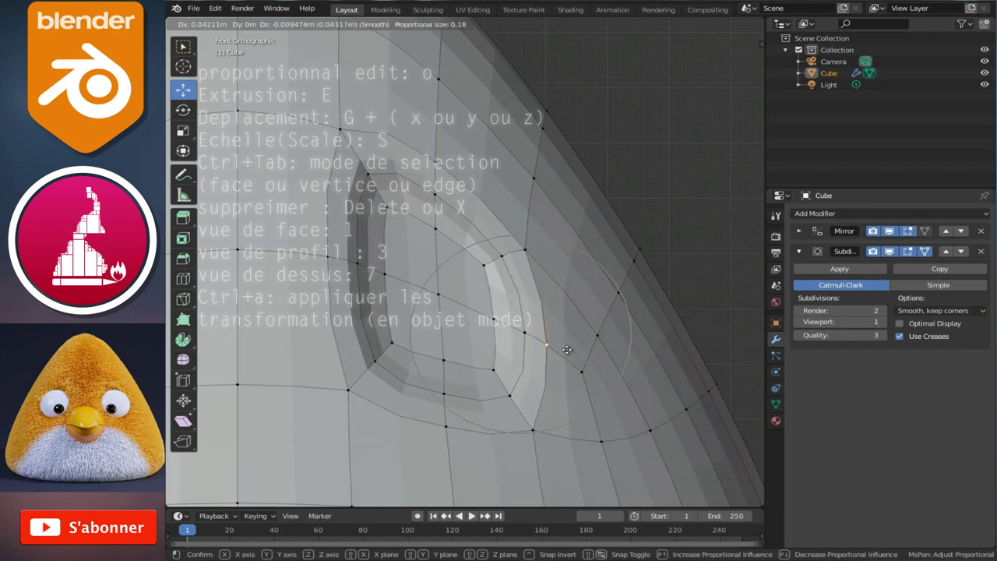
pyautogui.click(564, 350)
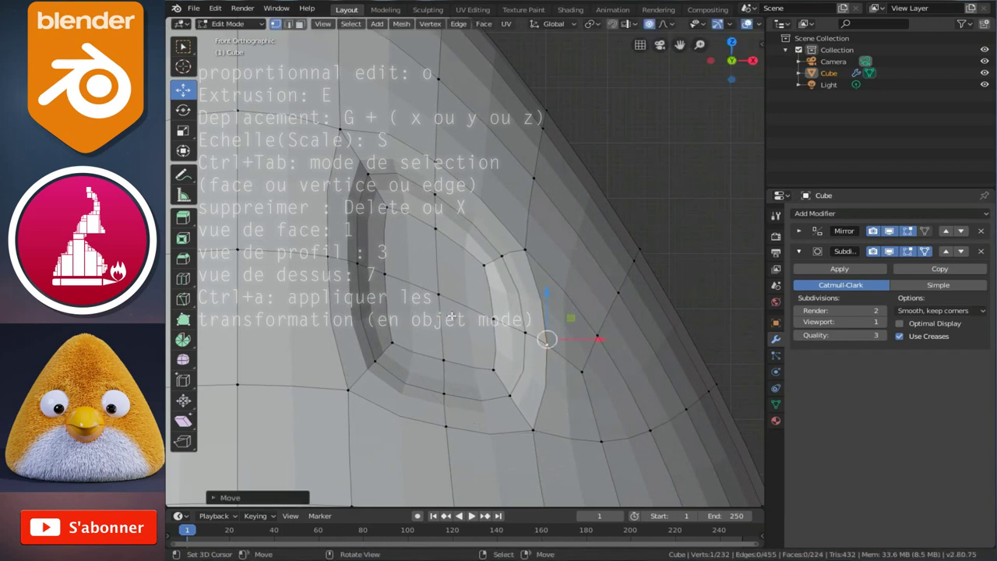
# Nudge a socket rim vertex twice and one below the socket to round it into an oval.
pyautogui.click(337, 135)
pyautogui.press('g')
pyautogui.click(367, 168)
pyautogui.press('g')
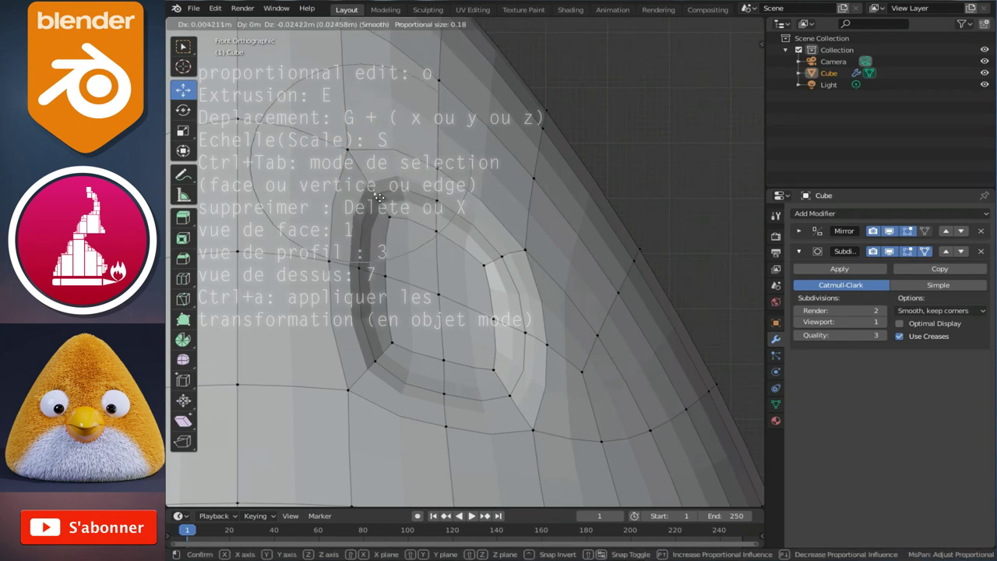
pyautogui.click(379, 198)
pyautogui.click(348, 397)
pyautogui.press('g')
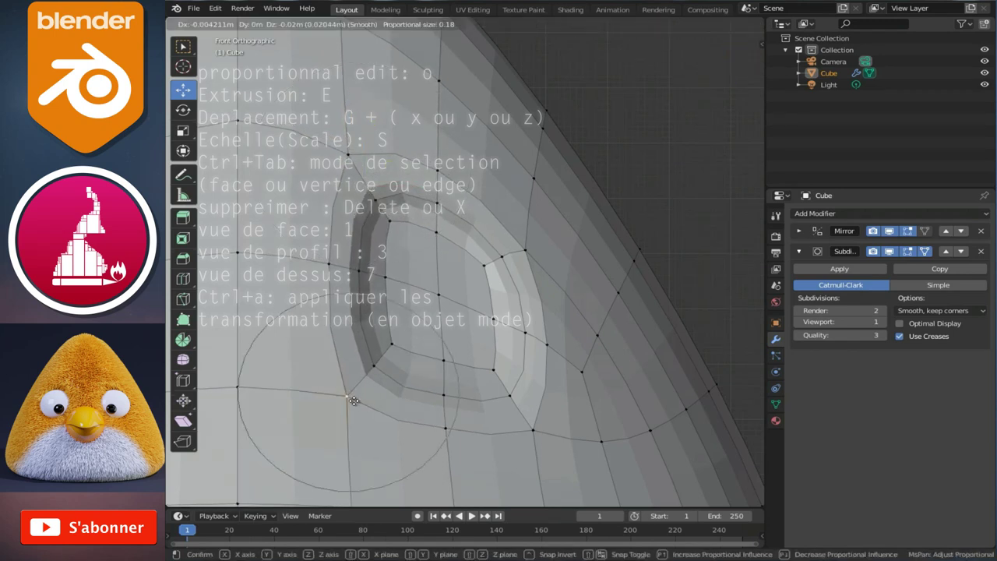
pyautogui.click(354, 400)
pyautogui.scroll(-6, 467, 327)
# Apply Shade Smooth to the cone body in Object Mode.
pyautogui.press('Tab')
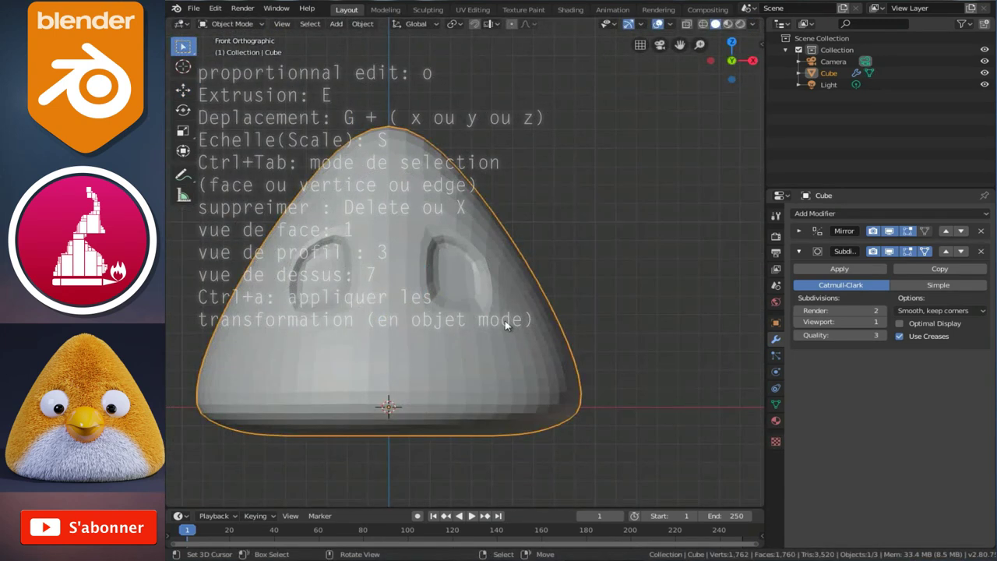
pyautogui.rightClick(507, 325)
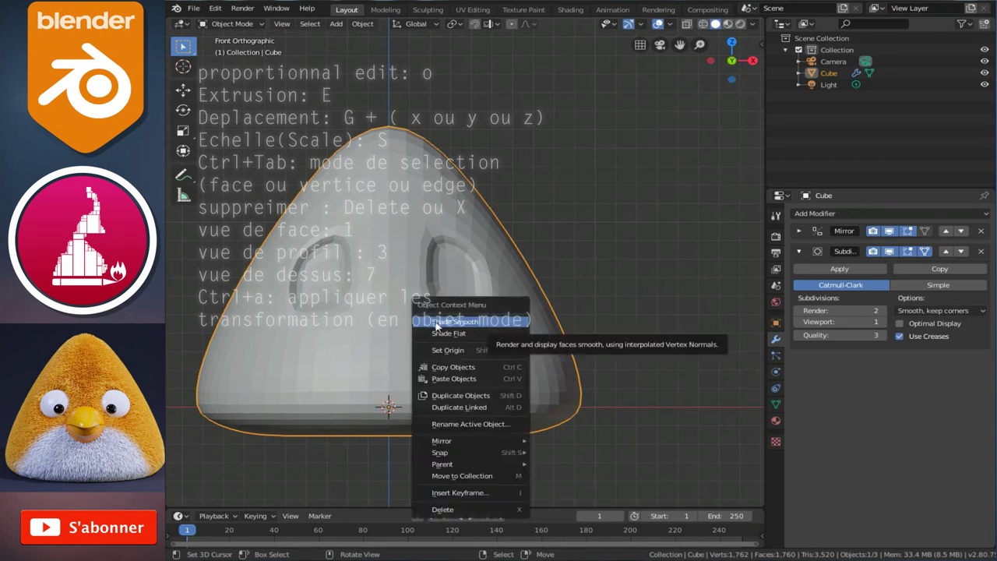
pyautogui.click(407, 325)
pyautogui.scroll(2, 491, 323)
# Proportionally nudge vertices below the eye socket, then check the shape in Object Mode.
pyautogui.press('Tab')
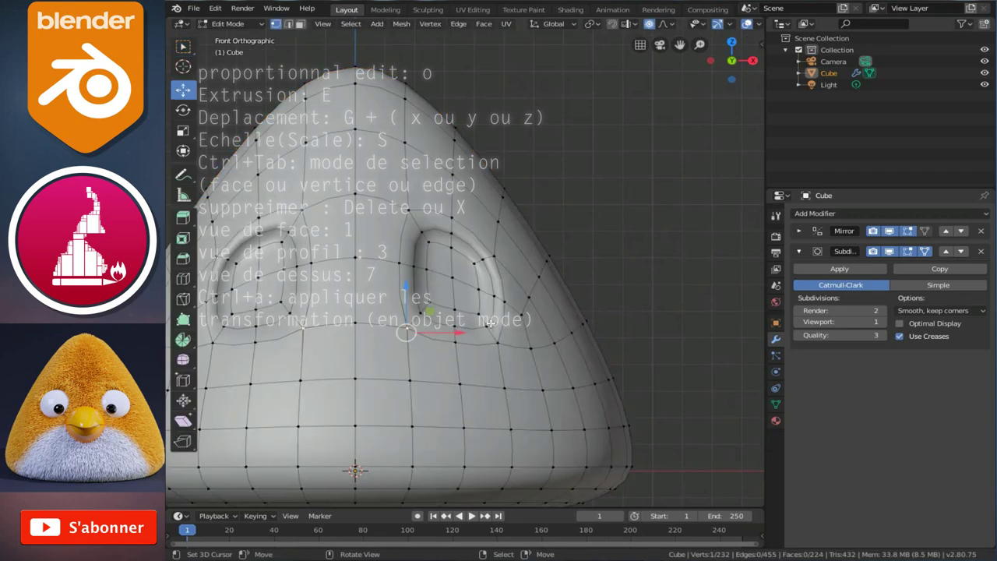
pyautogui.scroll(3, 490, 339)
pyautogui.scroll(1, 489, 339)
pyautogui.scroll(1, 490, 331)
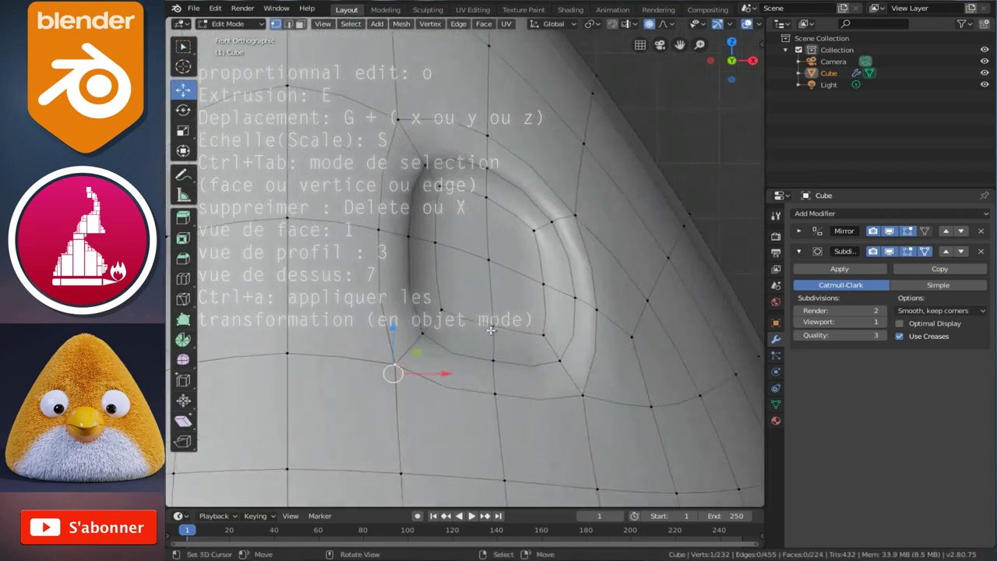
pyautogui.moveTo(498, 404); pyautogui.dragTo(501, 406)
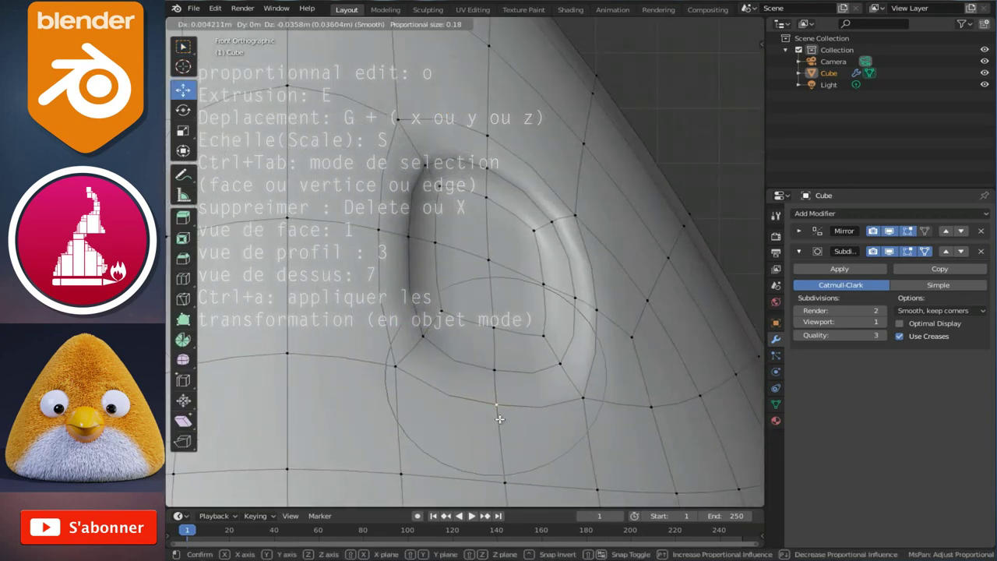
pyautogui.moveTo(396, 372); pyautogui.dragTo(393, 380)
pyautogui.click(394, 382)
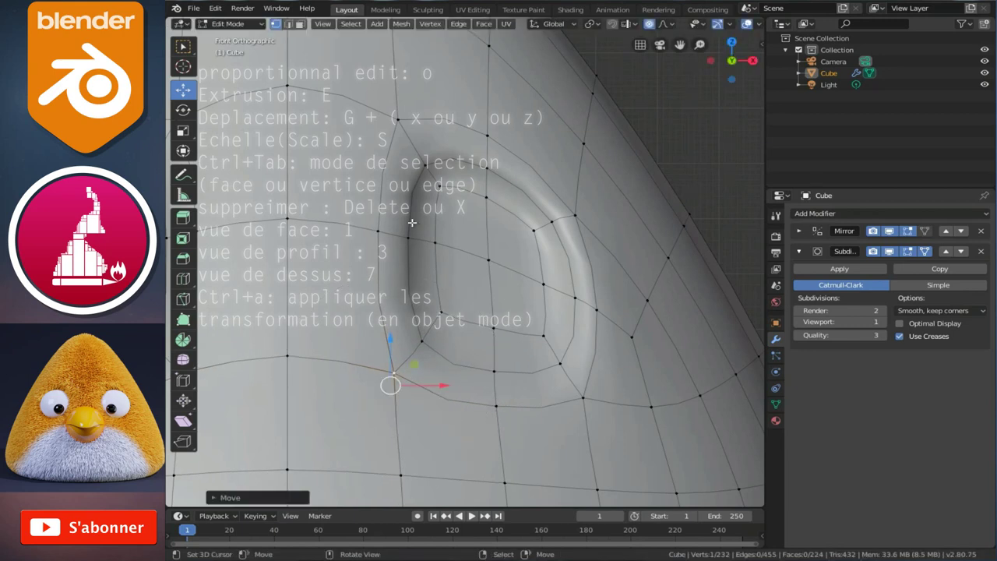
pyautogui.scroll(-5, 394, 382)
pyautogui.press('Tab')
pyautogui.moveTo(405, 312)
pyautogui.mouseDown(button='middle')
pyautogui.moveTo(455, 272)
pyautogui.moveTo(439, 276)
pyautogui.mouseUp(button='middle')
pyautogui.scroll(-2, 461, 269)
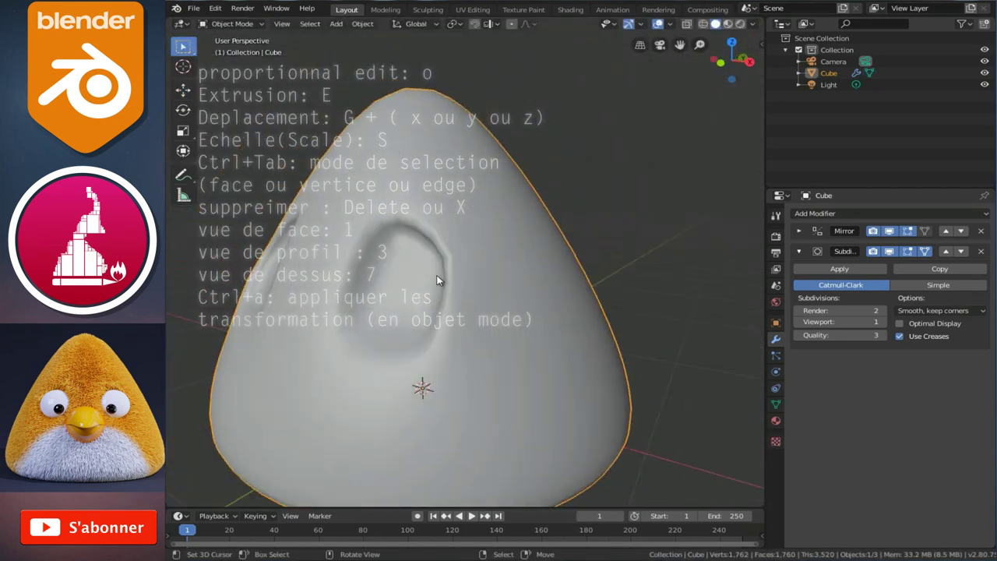
pyautogui.press('Tab')
# Softly move several vertices beside the socket and along its rim.
pyautogui.press('g')
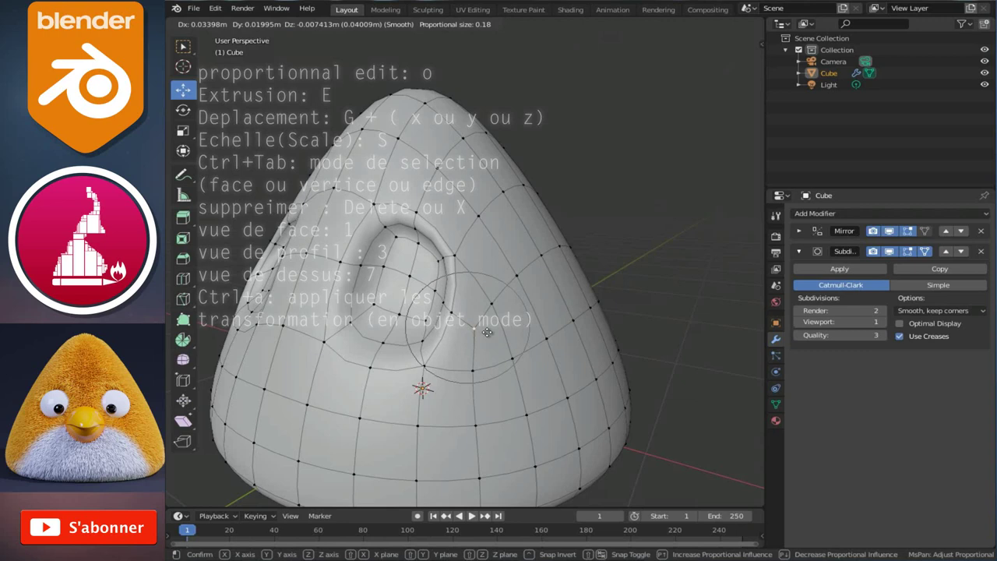
pyautogui.click(463, 336)
pyautogui.moveTo(464, 335); pyautogui.dragTo(462, 337, button='middle')
pyautogui.press('g')
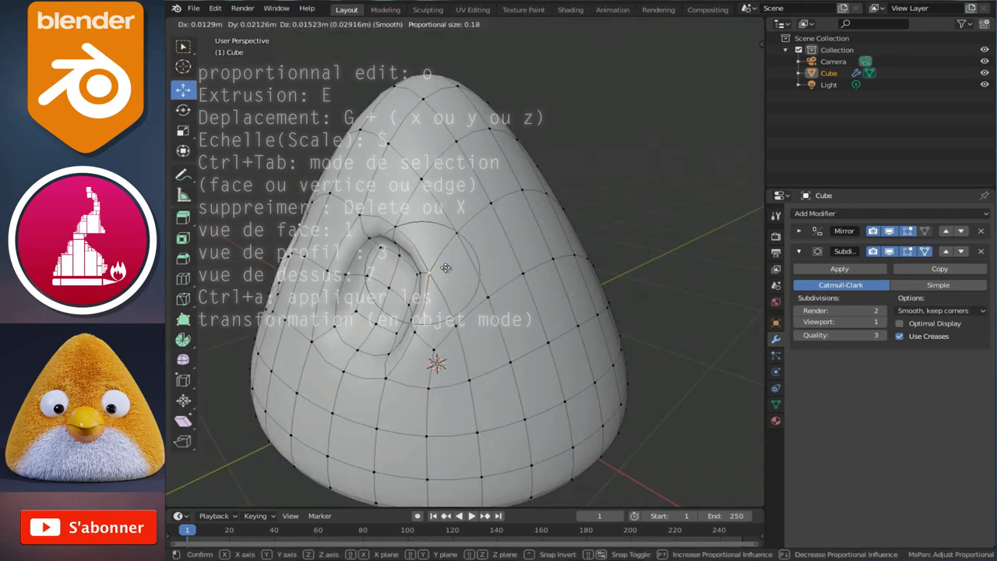
pyautogui.click(507, 257)
pyautogui.moveTo(507, 257)
pyautogui.mouseDown(button='middle')
pyautogui.moveTo(518, 247)
pyautogui.moveTo(438, 270)
pyautogui.moveTo(463, 268)
pyautogui.mouseUp(button='middle')
pyautogui.press('g')
pyautogui.click(499, 261)
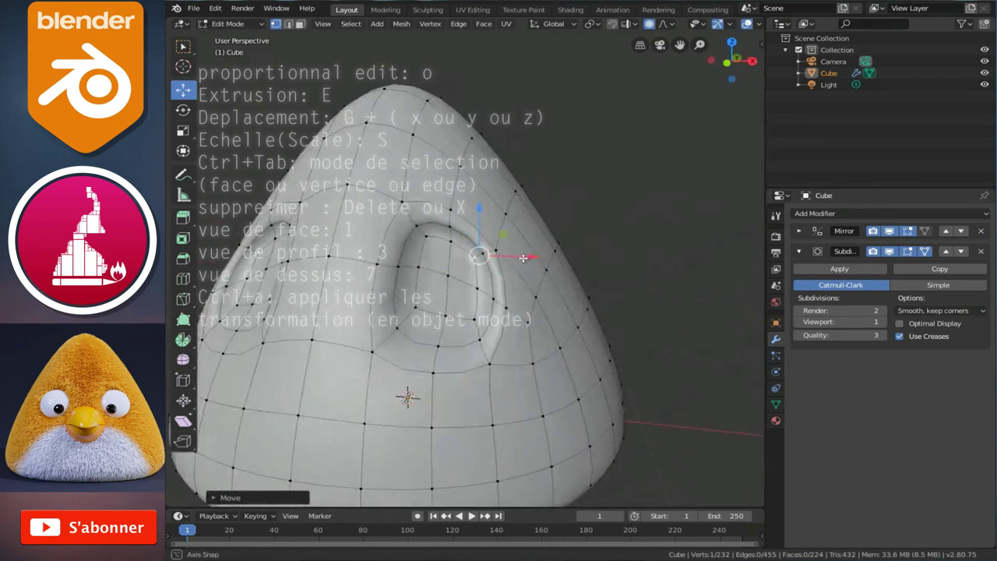
pyautogui.press('g')
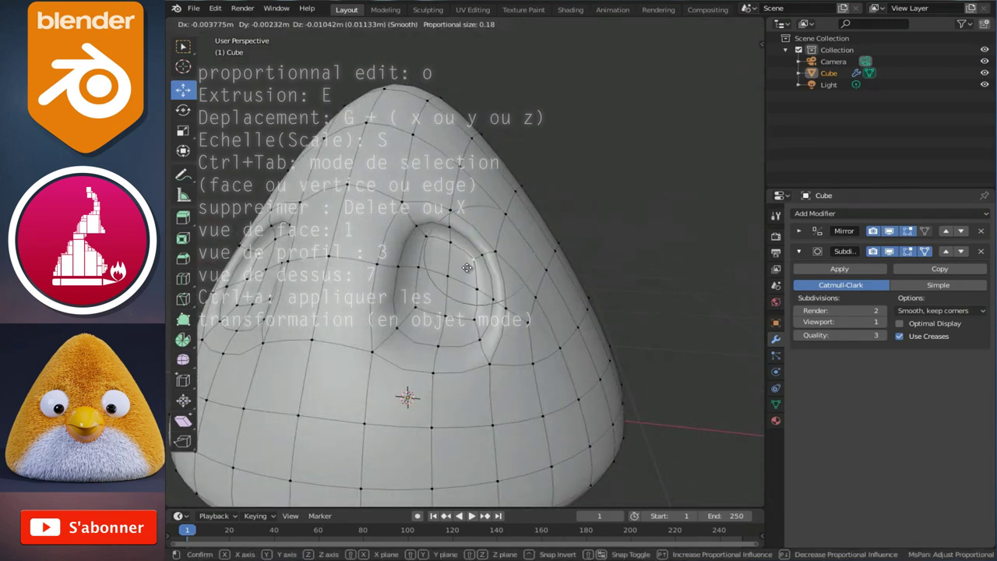
pyautogui.click(477, 285)
pyautogui.press('KP_1')
pyautogui.scroll(4, 534, 342)
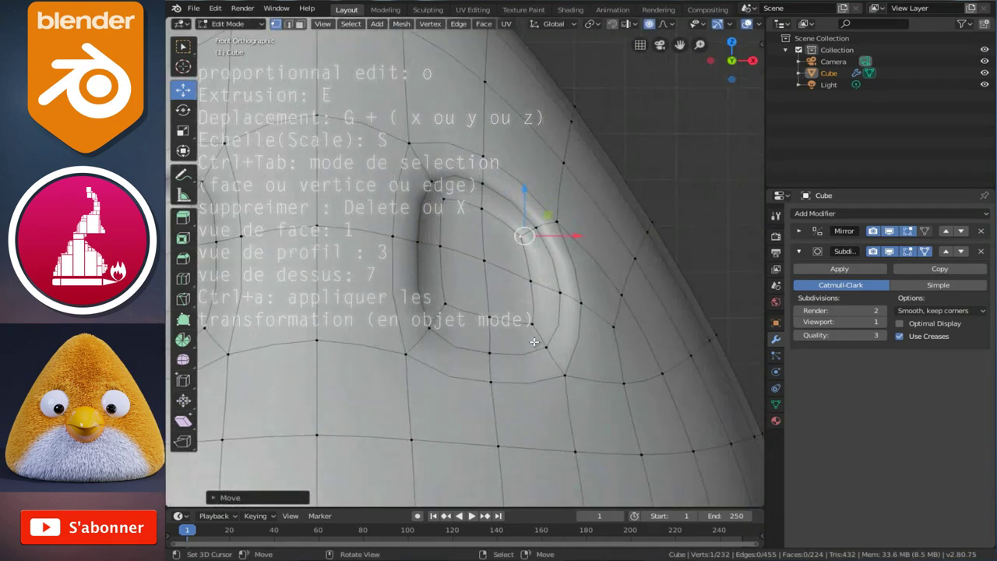
# In front view, softly move vertices above and at the top of the socket.
pyautogui.press('g')
pyautogui.press('Escape')
pyautogui.click(398, 343)
pyautogui.press('g')
pyautogui.click(389, 355)
pyautogui.click(386, 229)
pyautogui.press('g')
pyautogui.click(396, 227)
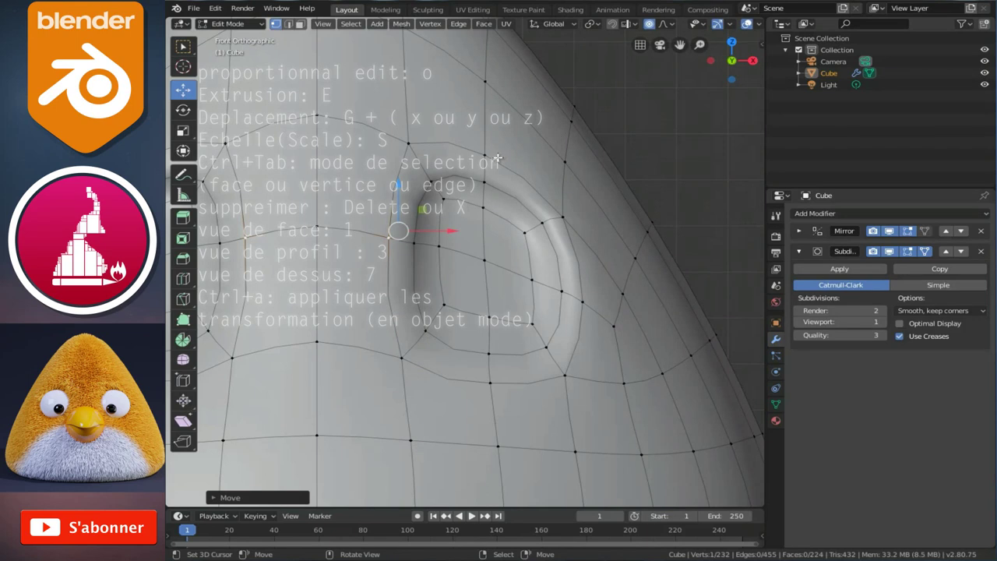
# Softly adjust vertices beside and right of the socket, then review in Object Mode.
pyautogui.moveTo(497, 159); pyautogui.dragTo(499, 292, button='middle')
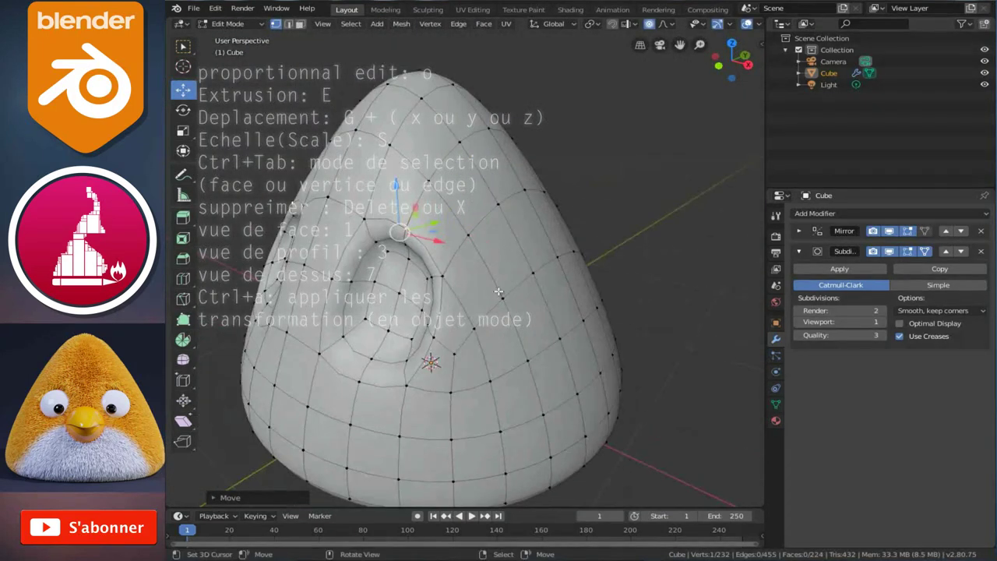
pyautogui.press('g')
pyautogui.click(472, 352)
pyautogui.click(483, 328)
pyautogui.press('g')
pyautogui.click(492, 324)
pyautogui.click(454, 268)
pyautogui.press('g')
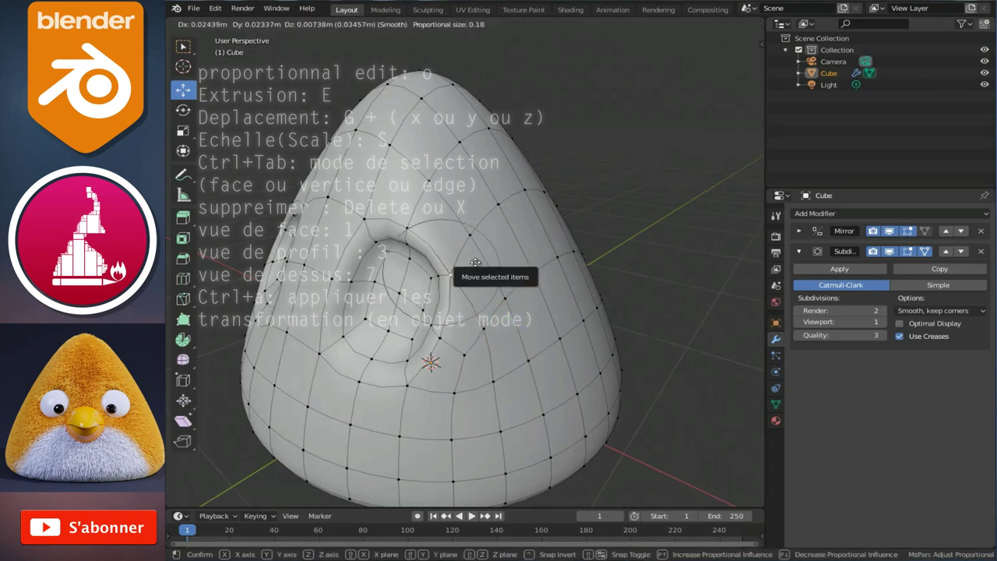
pyautogui.click(463, 289)
pyautogui.scroll(2, 468, 288)
pyautogui.press('Tab')
# Enter Edit Mode on the body and switch to face selection.
pyautogui.scroll(-5, 532, 285)
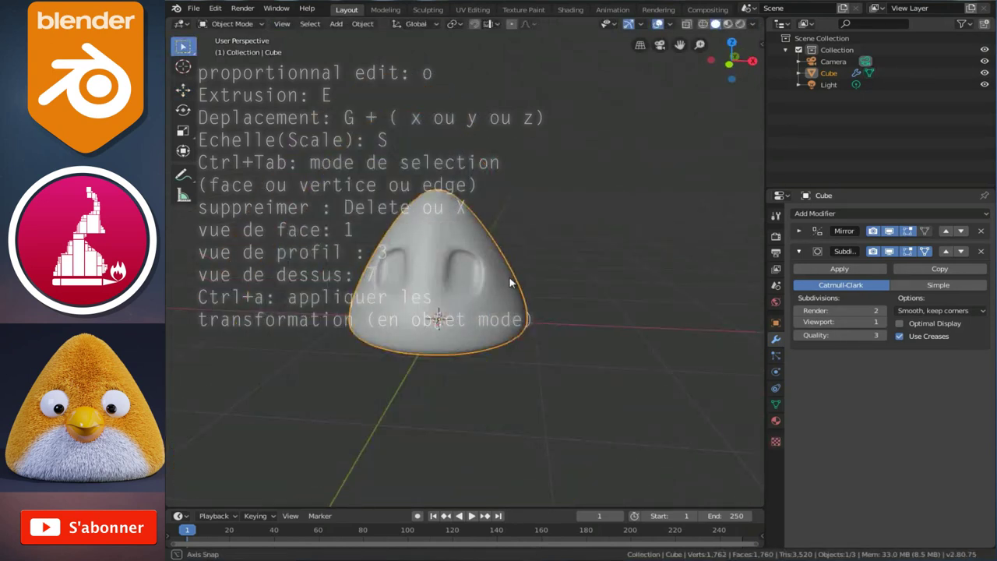
pyautogui.scroll(4, 545, 277)
pyautogui.press('Tab')
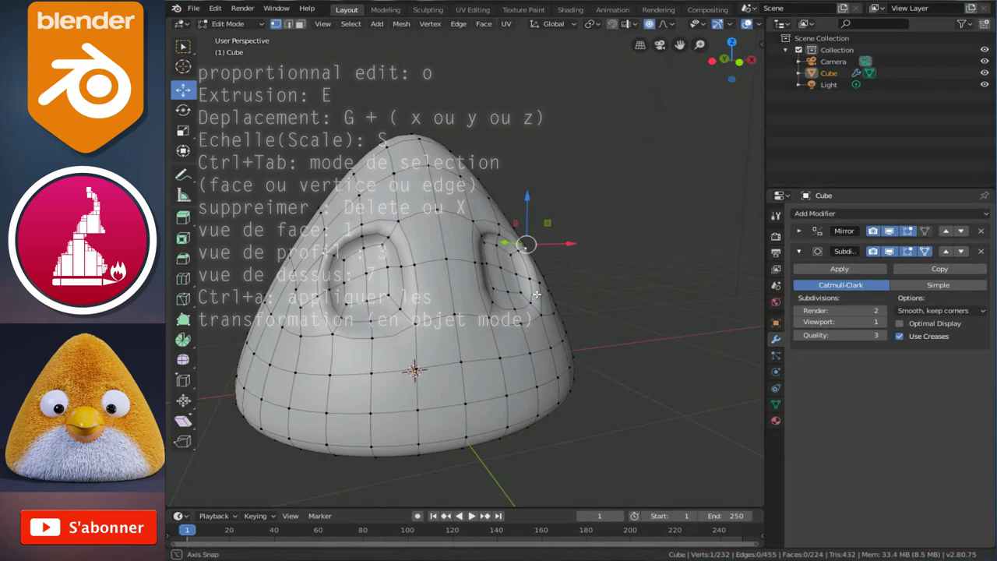
pyautogui.scroll(2, 505, 297)
pyautogui.hotkey('ctrl', 'Tab')
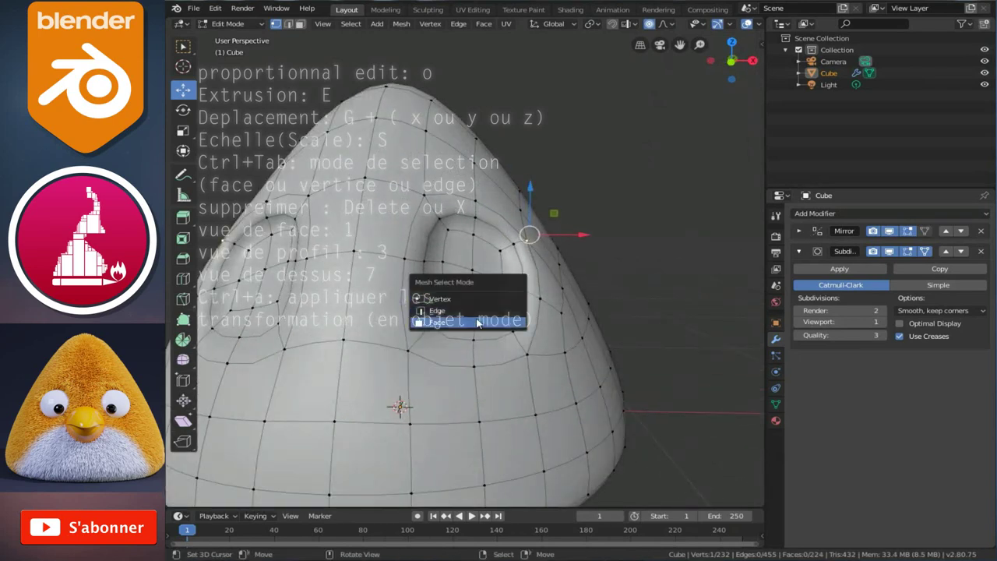
pyautogui.click(473, 322)
# Select all the faces filling the right eye socket.
pyautogui.click(481, 328)
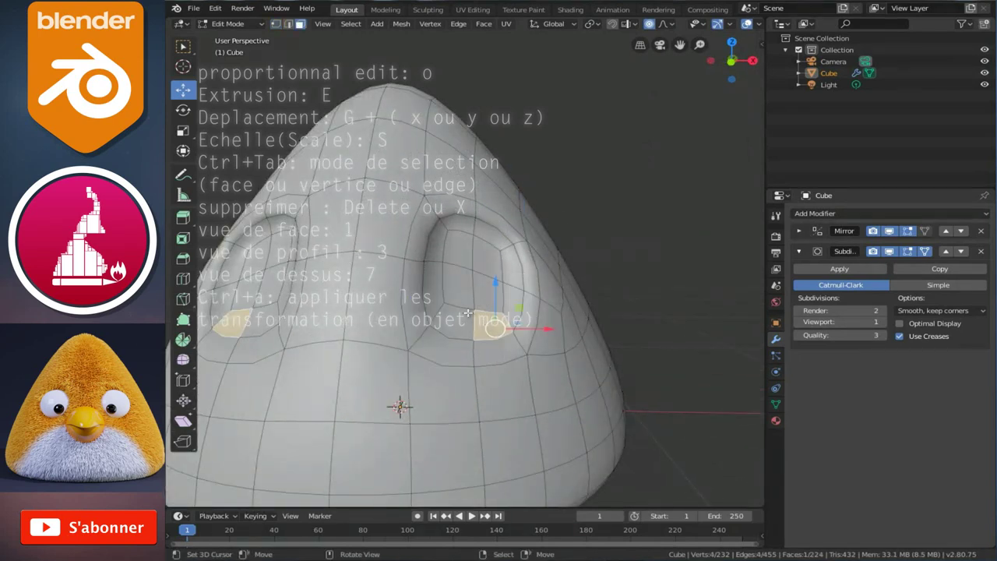
pyautogui.keyDown('ctrl'); pyautogui.click(437, 299); pyautogui.keyUp('ctrl')
pyautogui.keyDown('ctrl'); pyautogui.click(441, 253); pyautogui.keyUp('ctrl')
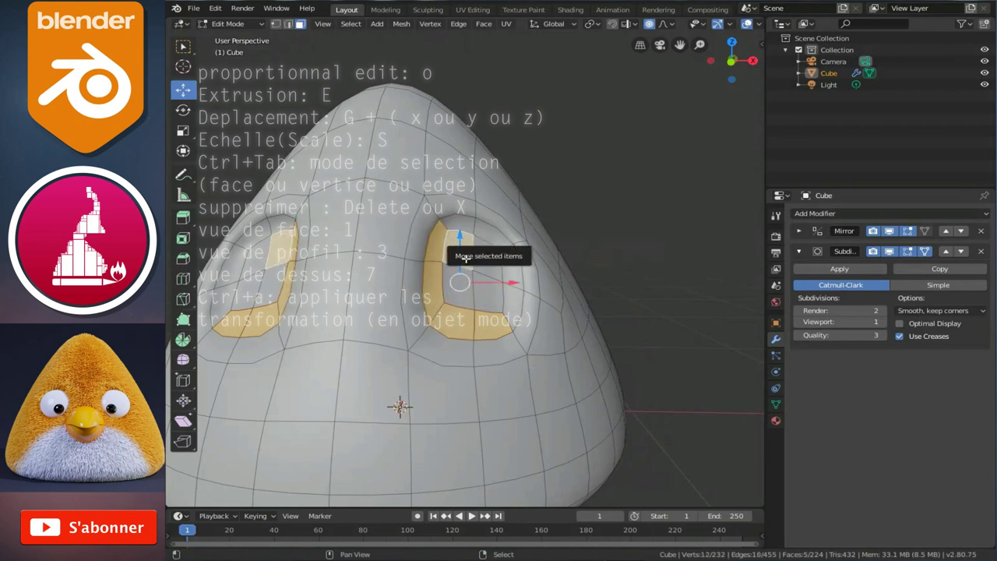
pyautogui.keyDown('ctrl'); pyautogui.click(459, 238); pyautogui.keyUp('ctrl')
pyautogui.keyDown('ctrl'); pyautogui.click(477, 228); pyautogui.keyUp('ctrl')
pyautogui.keyDown('ctrl'); pyautogui.click(493, 239); pyautogui.keyUp('ctrl')
pyautogui.keyDown('ctrl'); pyautogui.click(508, 260); pyautogui.keyUp('ctrl')
pyautogui.keyDown('ctrl'); pyautogui.click(517, 300); pyautogui.keyUp('ctrl')
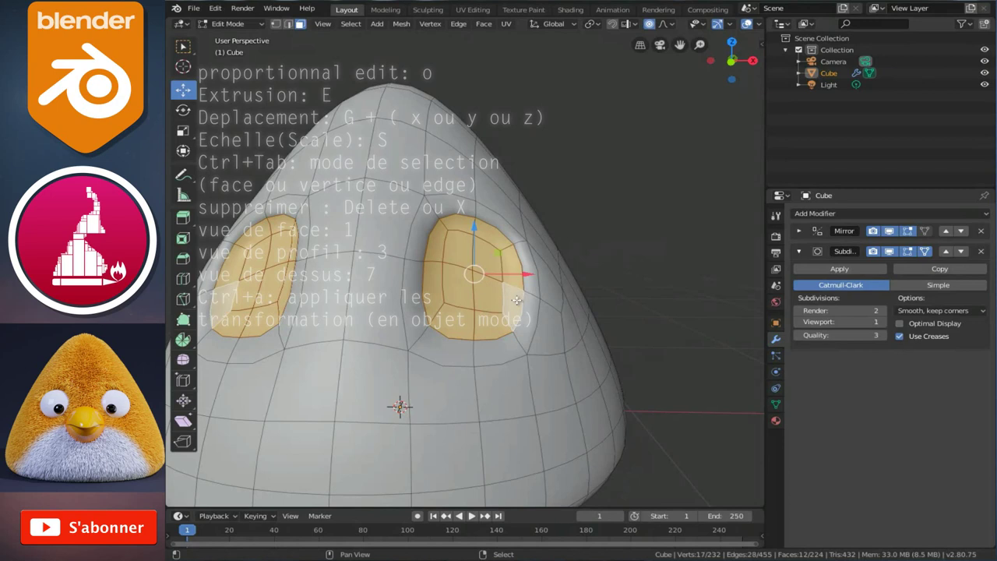
pyautogui.scroll(-3, 517, 300)
pyautogui.moveTo(517, 300); pyautogui.dragTo(419, 323, button='middle')
pyautogui.scroll(2, 406, 258)
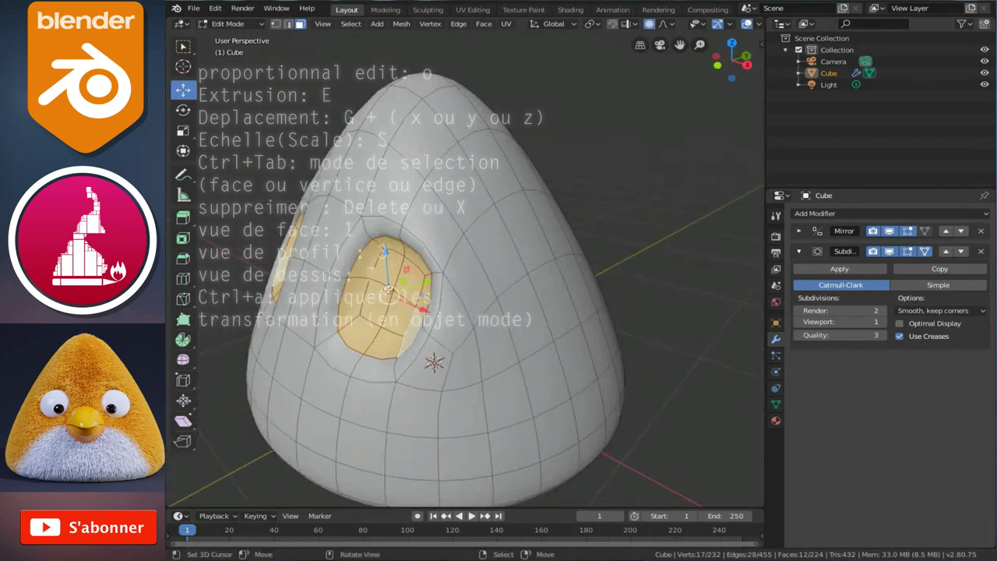
pyautogui.moveTo(431, 281); pyautogui.dragTo(408, 291, button='middle')
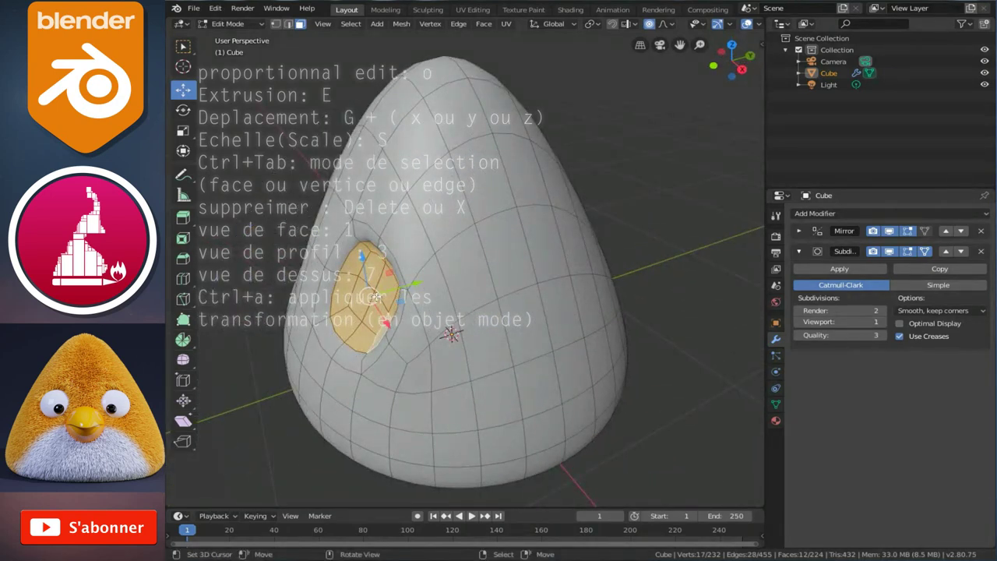
# With proportional editing off, move the socket faces outward and scale them to about 0.79.
pyautogui.click(650, 27)
pyautogui.scroll(1, 417, 345)
pyautogui.moveTo(406, 297); pyautogui.dragTo(417, 289)
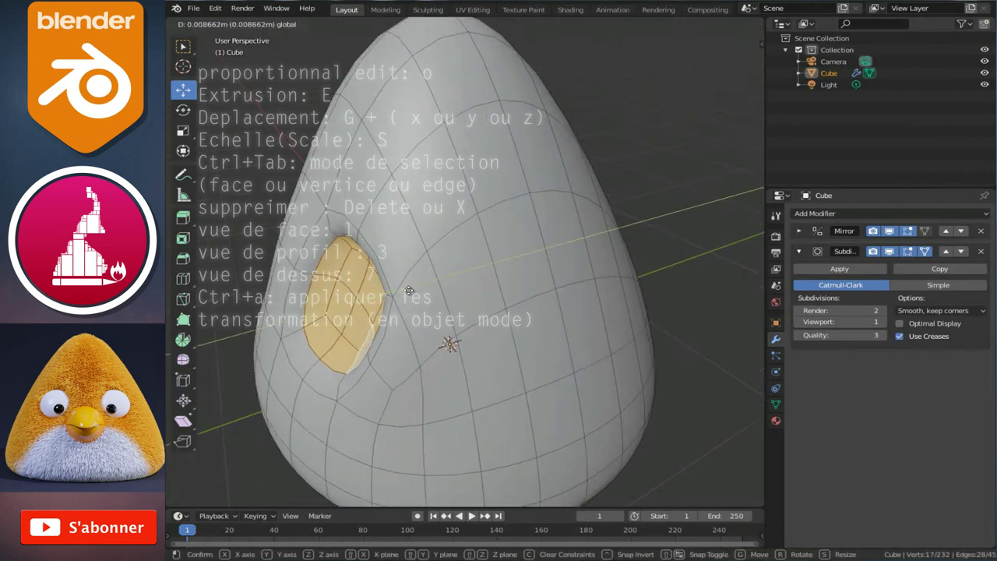
pyautogui.moveTo(416, 289); pyautogui.dragTo(483, 265, button='middle')
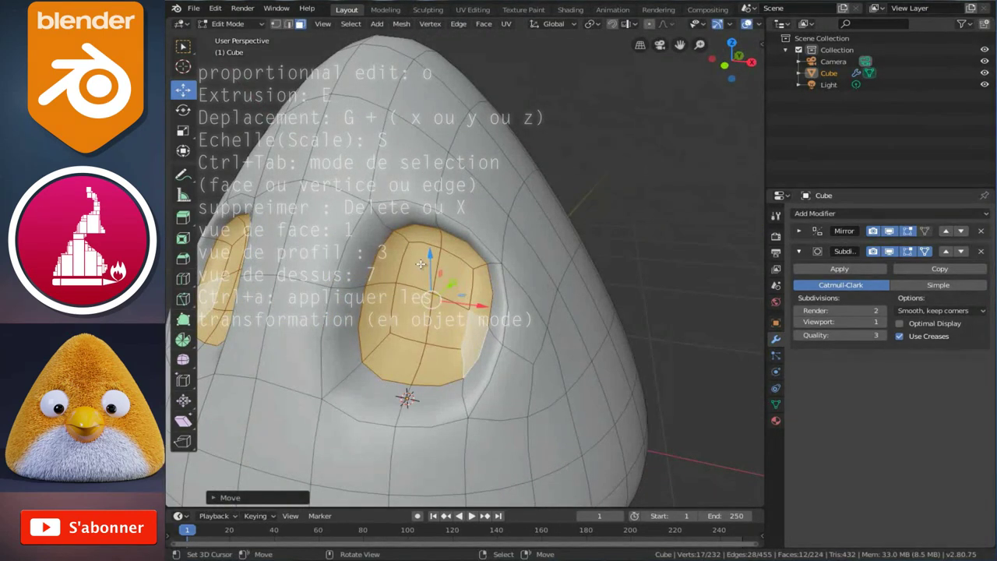
pyautogui.moveTo(449, 290); pyautogui.dragTo(473, 309)
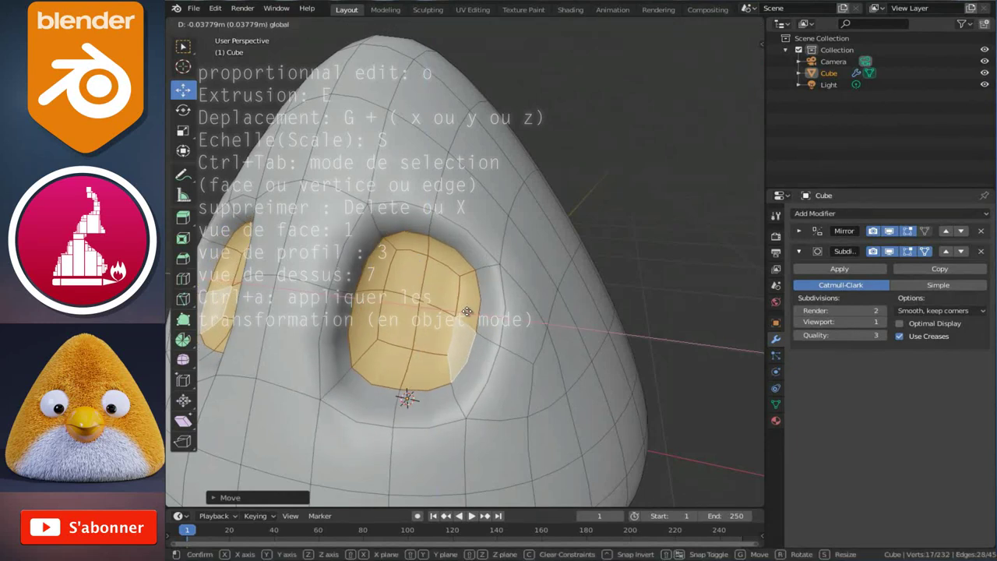
pyautogui.press('KP_1')
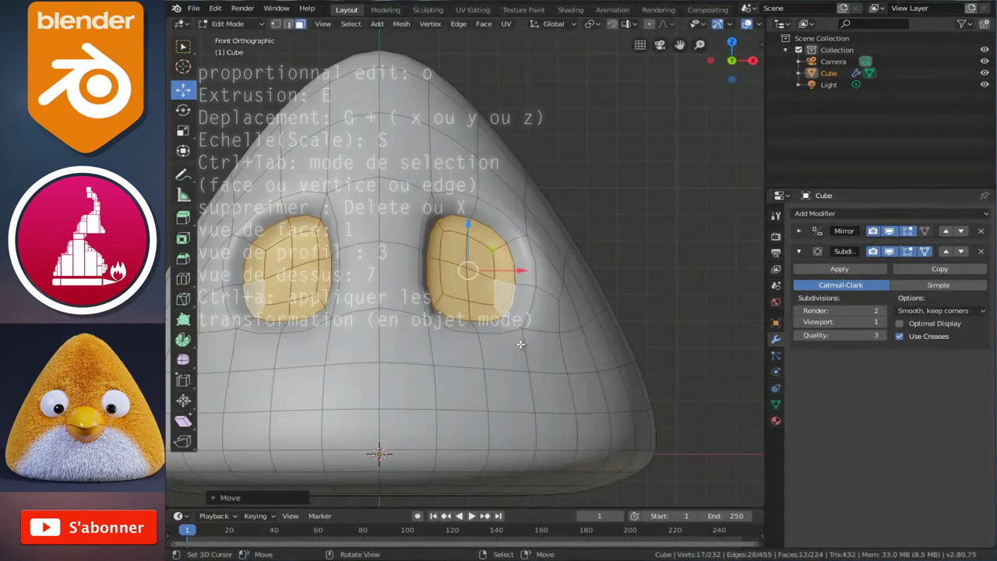
pyautogui.press('s')
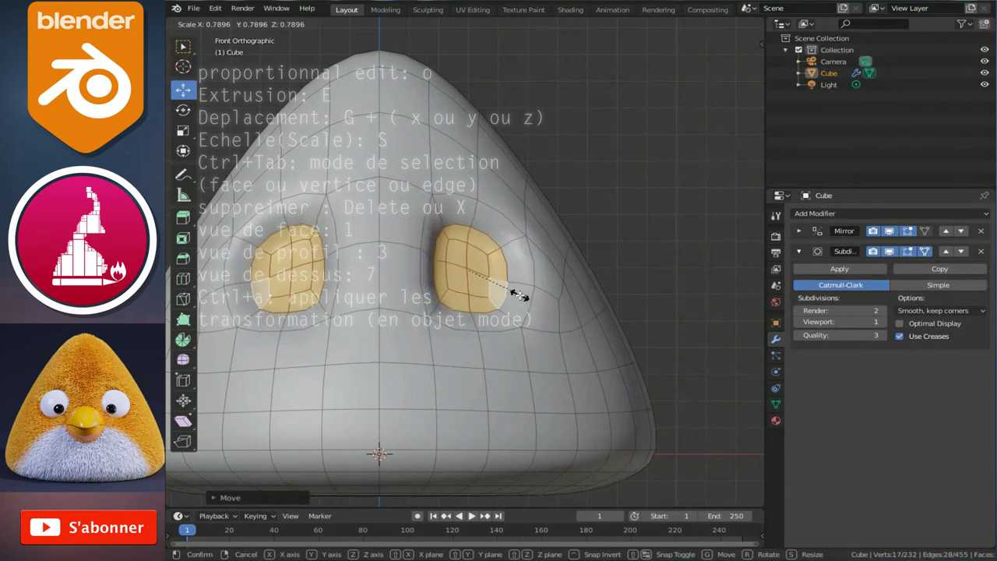
pyautogui.click(518, 295)
# Review the body in perspective and set its subdivision level with Ctrl+1.
pyautogui.press('Tab')
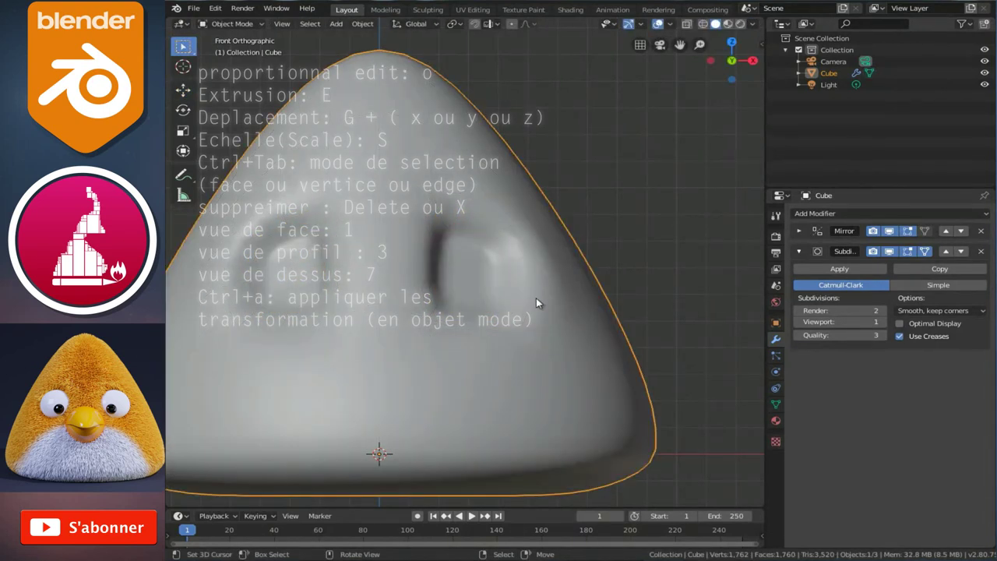
pyautogui.scroll(-3, 537, 297)
pyautogui.moveTo(537, 298)
pyautogui.mouseDown(button='middle')
pyautogui.moveTo(462, 281)
pyautogui.moveTo(503, 276)
pyautogui.mouseUp(button='middle')
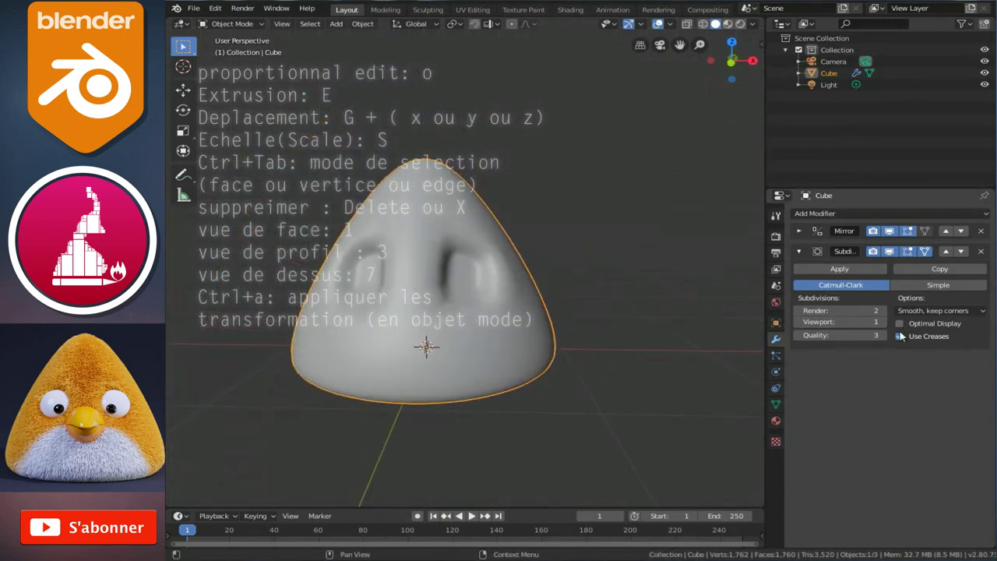
pyautogui.click(840, 271)
pyautogui.moveTo(418, 331); pyautogui.dragTo(487, 321, button='middle')
pyautogui.hotkey('ctrl', '1')
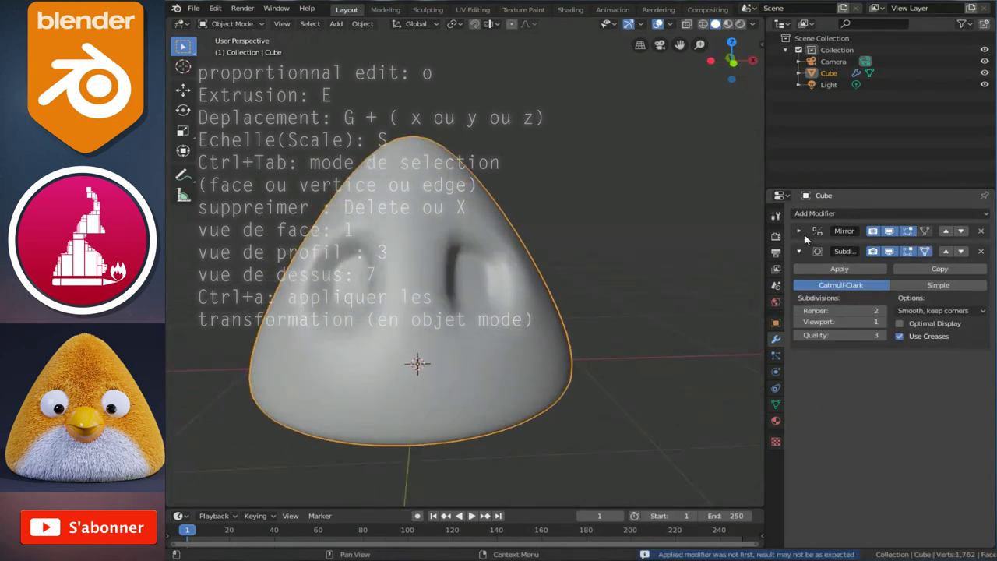
# Apply the Mirror modifier, then the Subdivision Surface modifier, leaving a 1,762-vertex mesh.
pyautogui.click(799, 232)
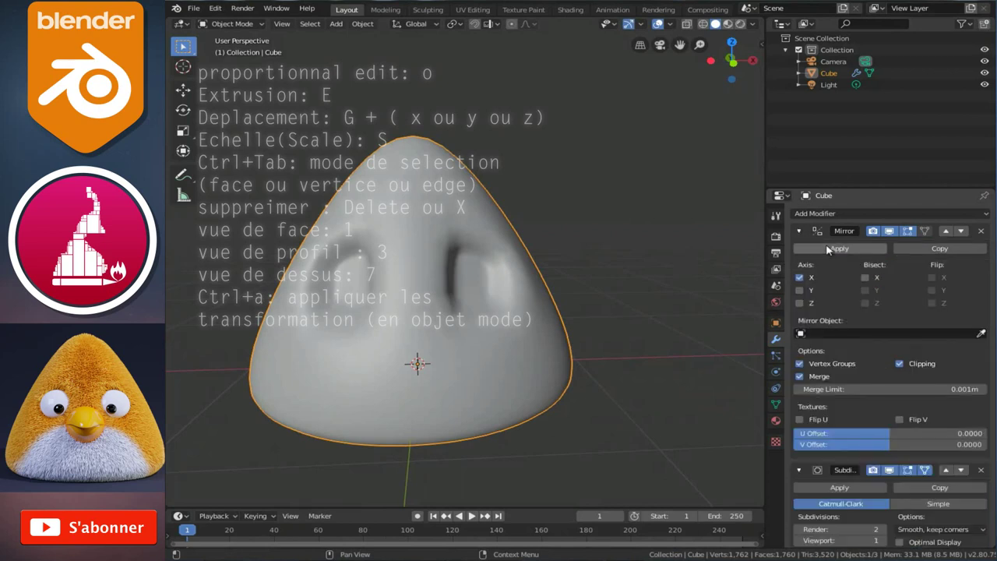
pyautogui.click(829, 248)
pyautogui.click(799, 232)
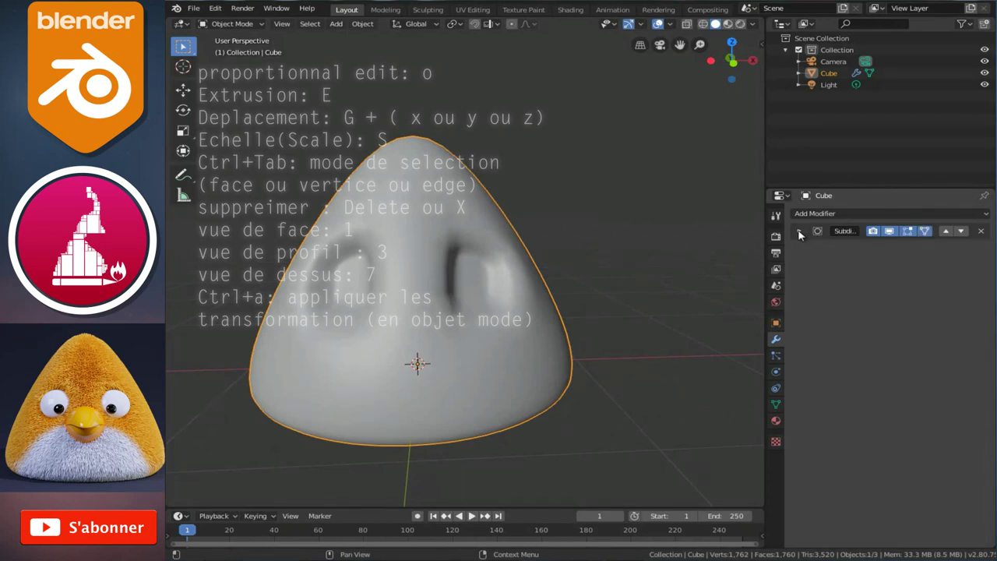
pyautogui.click(799, 233)
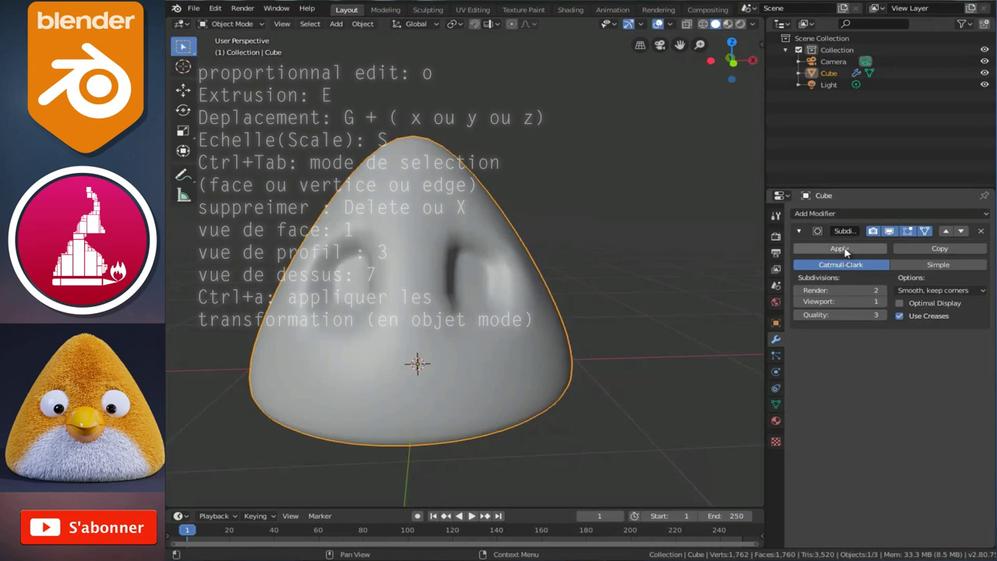
pyautogui.click(840, 248)
pyautogui.press('Tab')
pyautogui.moveTo(438, 331)
pyautogui.mouseDown(button='middle')
pyautogui.moveTo(419, 297)
pyautogui.moveTo(477, 380)
pyautogui.mouseUp(button='middle')
pyautogui.scroll(3, 419, 297)
# Switch to front view and edit the mesh in vertex select mode.
pyautogui.press('Tab')
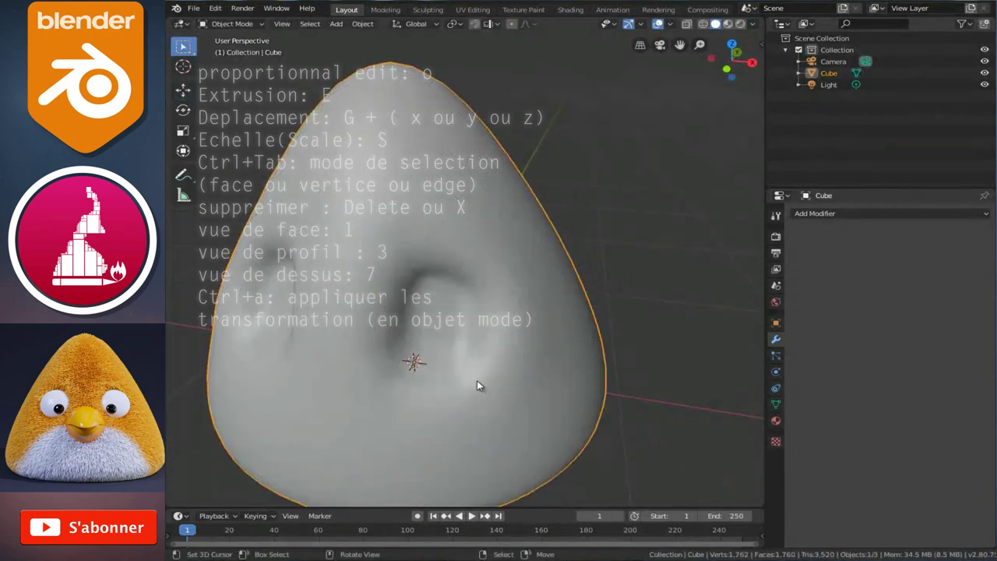
pyautogui.press('KP_1')
pyautogui.scroll(-3, 520, 335)
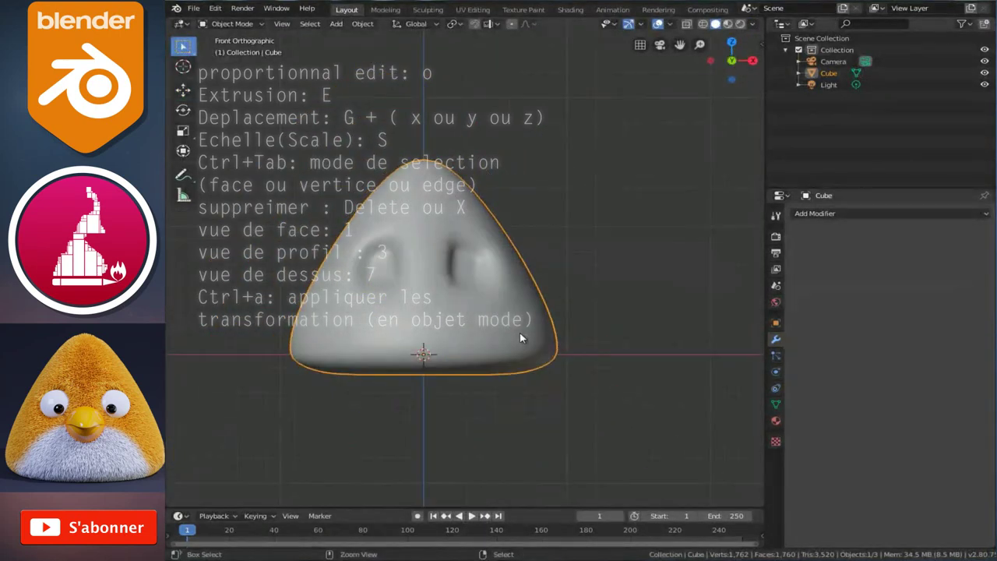
pyautogui.scroll(3, 520, 333)
pyautogui.press('Tab')
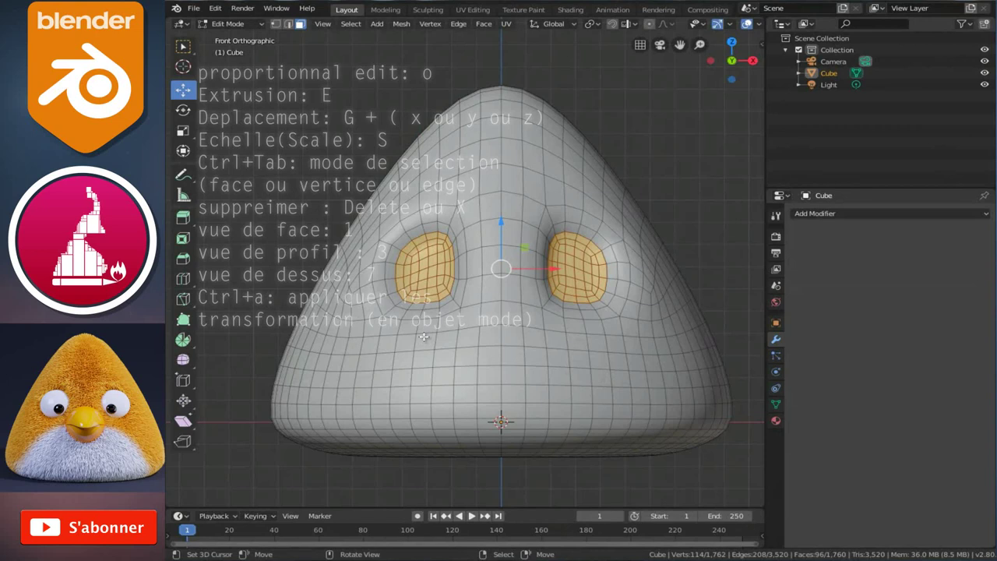
pyautogui.hotkey('ctrl', 'Tab')
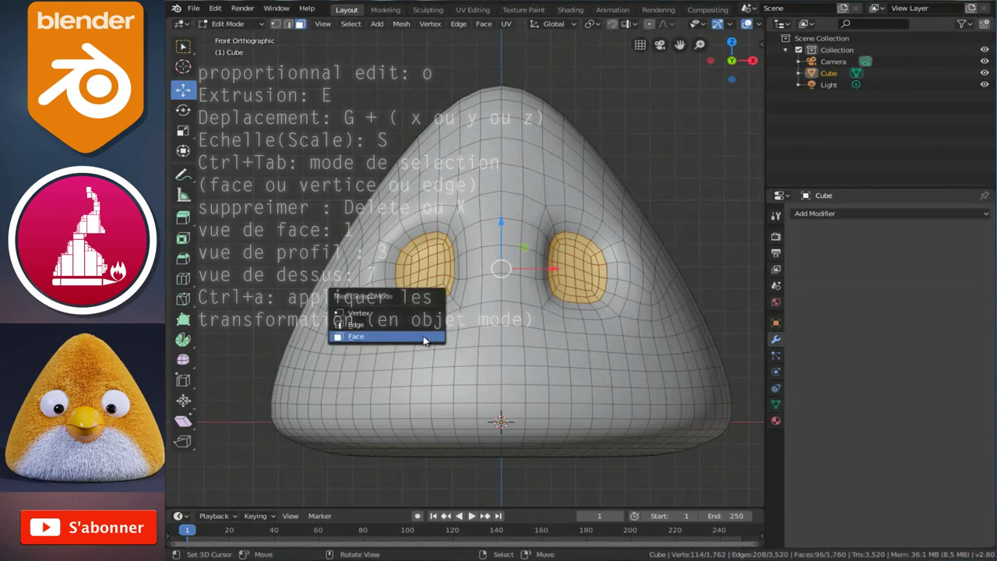
pyautogui.click(371, 314)
# With X-ray on, box-select the left half of the body and delete its vertices.
pyautogui.click(353, 387)
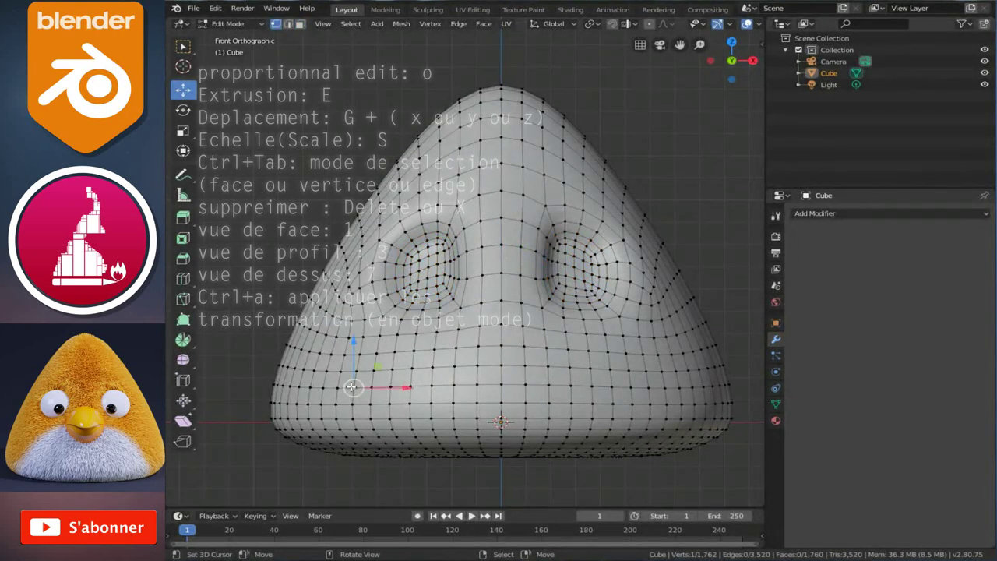
pyautogui.hotkey('alt', 'z')
pyautogui.scroll(-1, 330, 336)
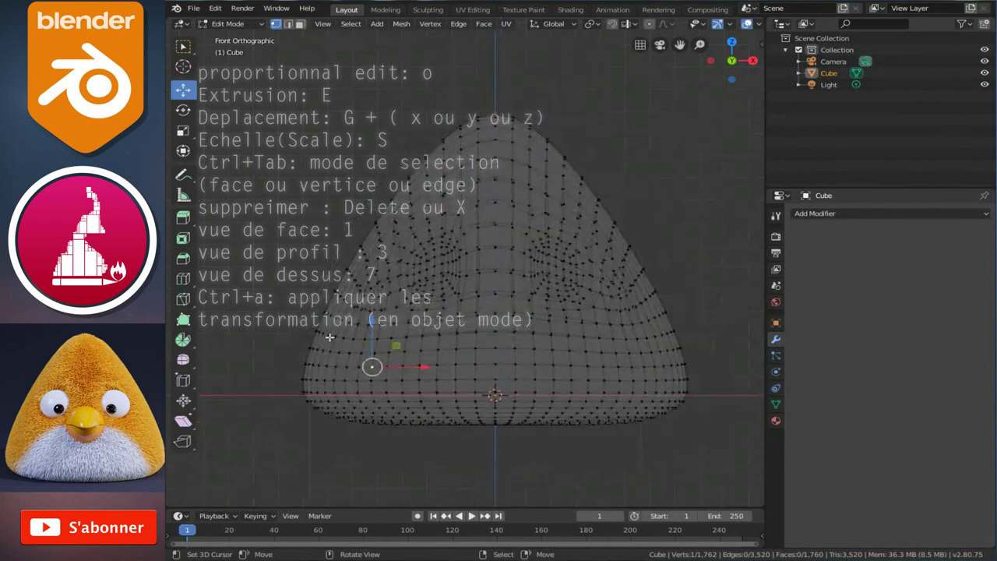
pyautogui.press('b')
pyautogui.moveTo(250, 85)
pyautogui.mouseDown()
pyautogui.moveTo(470, 451)
pyautogui.moveTo(490, 461)
pyautogui.mouseUp()
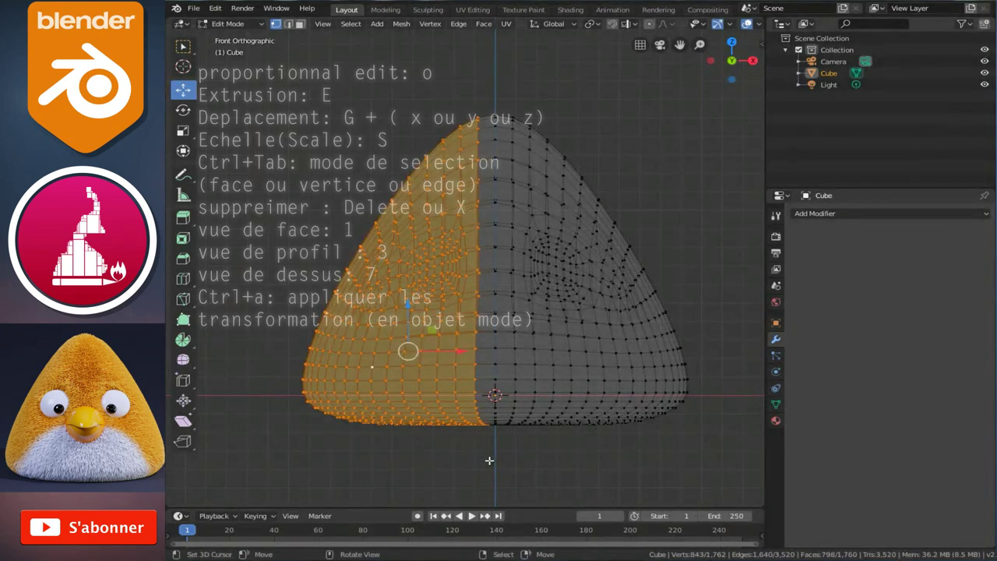
pyautogui.rightClick(455, 461)
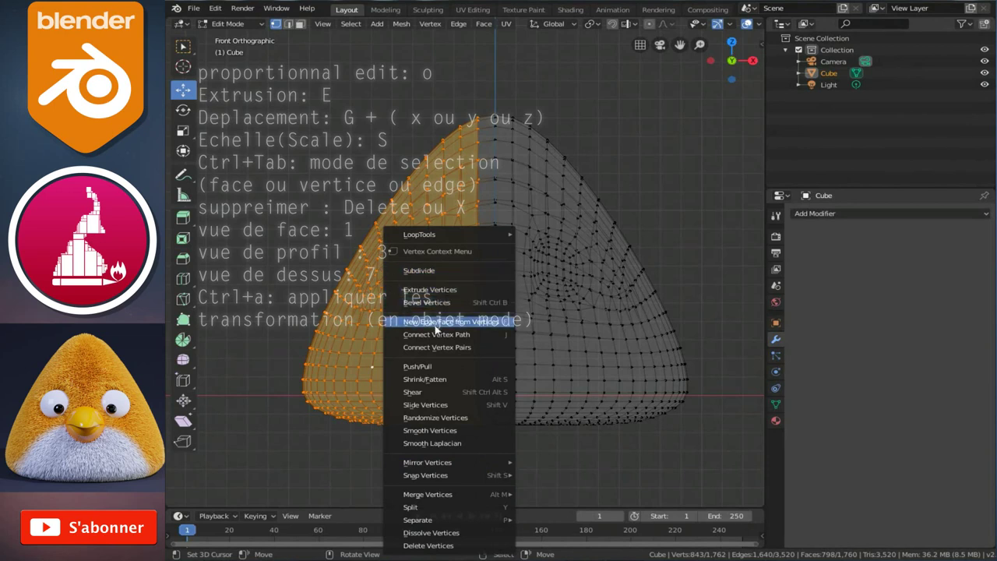
pyautogui.press('Escape')
pyautogui.press('x')
pyautogui.click(451, 381)
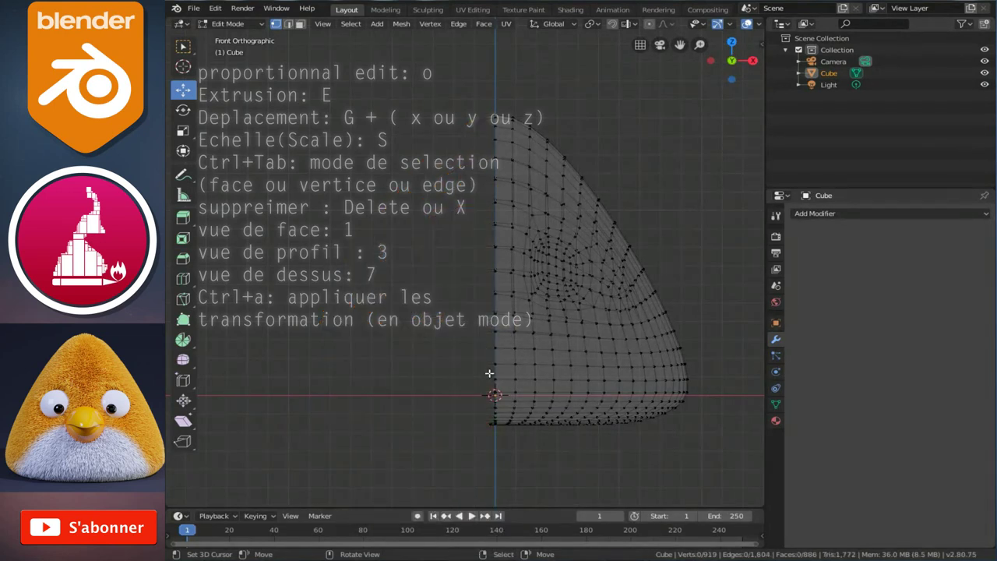
# Add an X-axis Mirror modifier to restore the full 1,778-vertex body.
pyautogui.press('Tab')
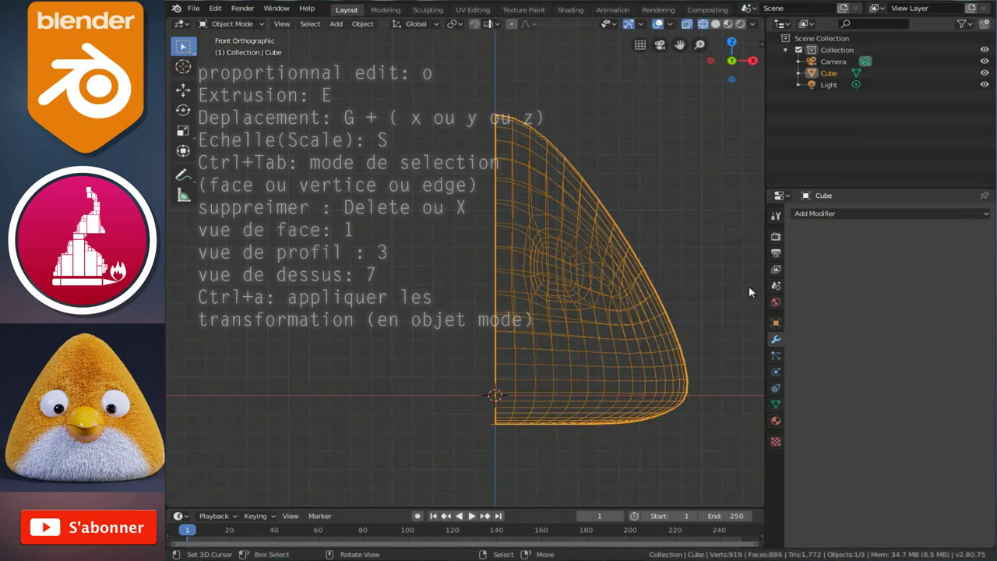
pyautogui.click(873, 212)
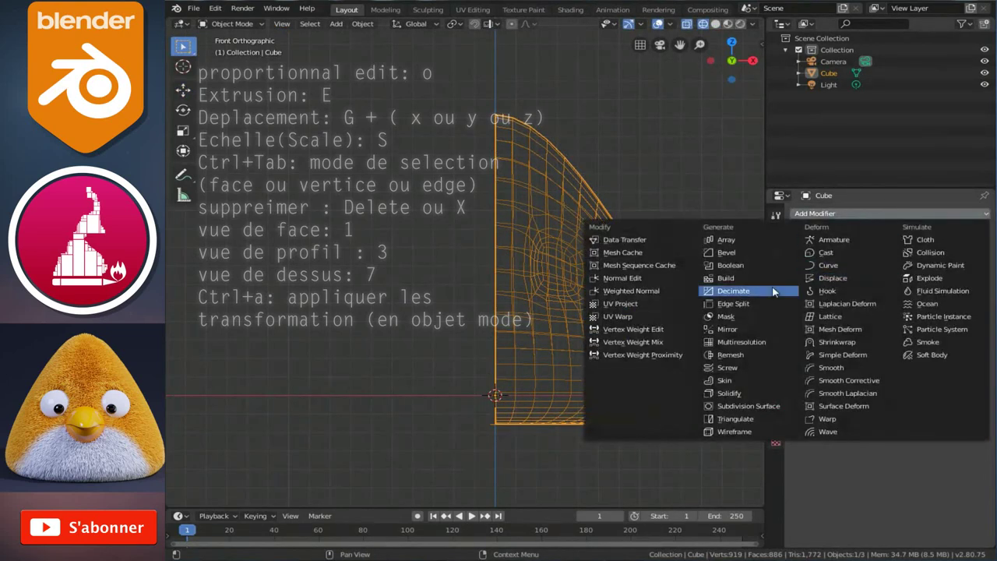
pyautogui.click(734, 328)
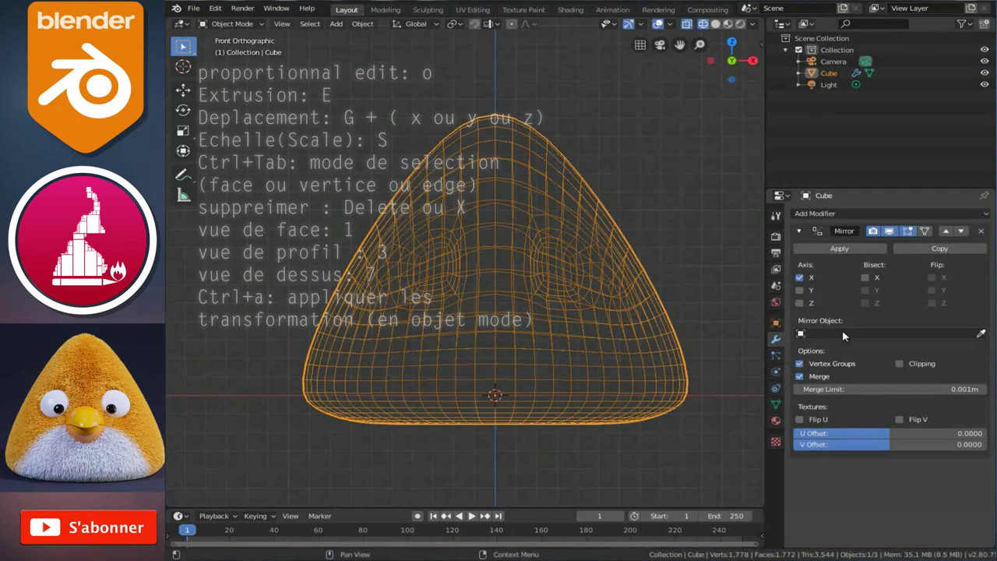
# With X-ray off, select the eye socket centre and grow the selection twice.
pyautogui.press('Tab')
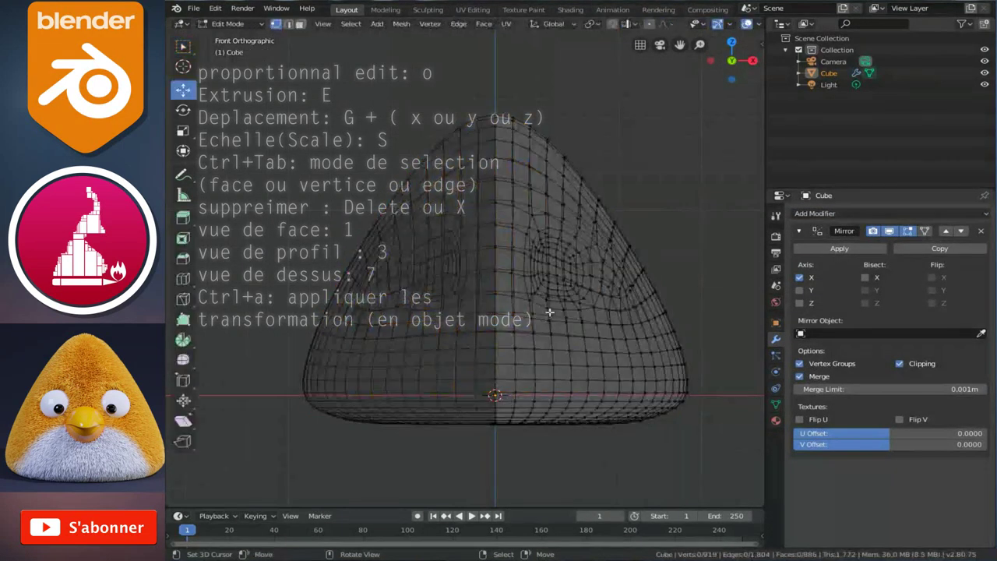
pyautogui.hotkey('alt', 'z')
pyautogui.moveTo(505, 258); pyautogui.dragTo(473, 232, button='middle')
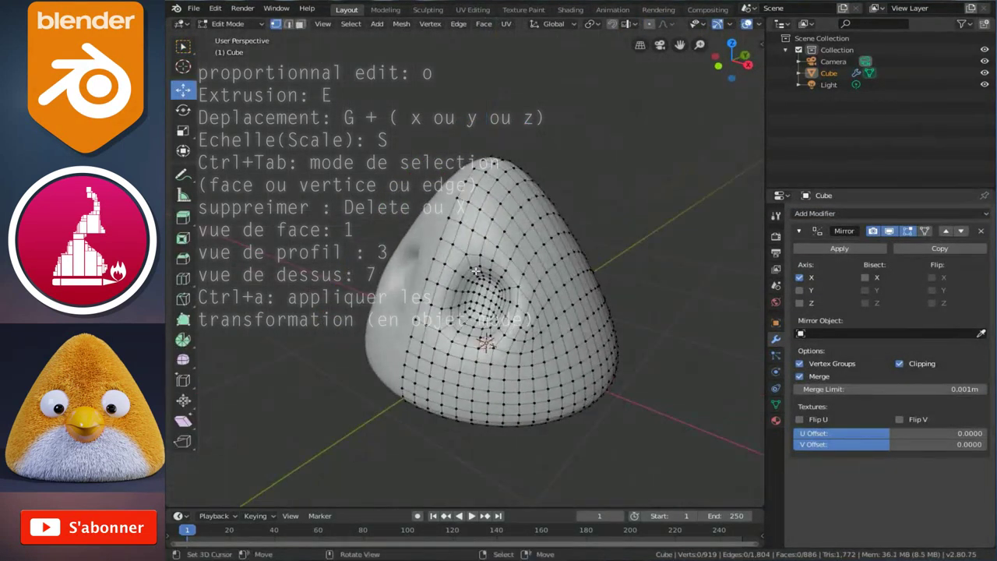
pyautogui.scroll(2, 473, 232)
pyautogui.click(498, 277)
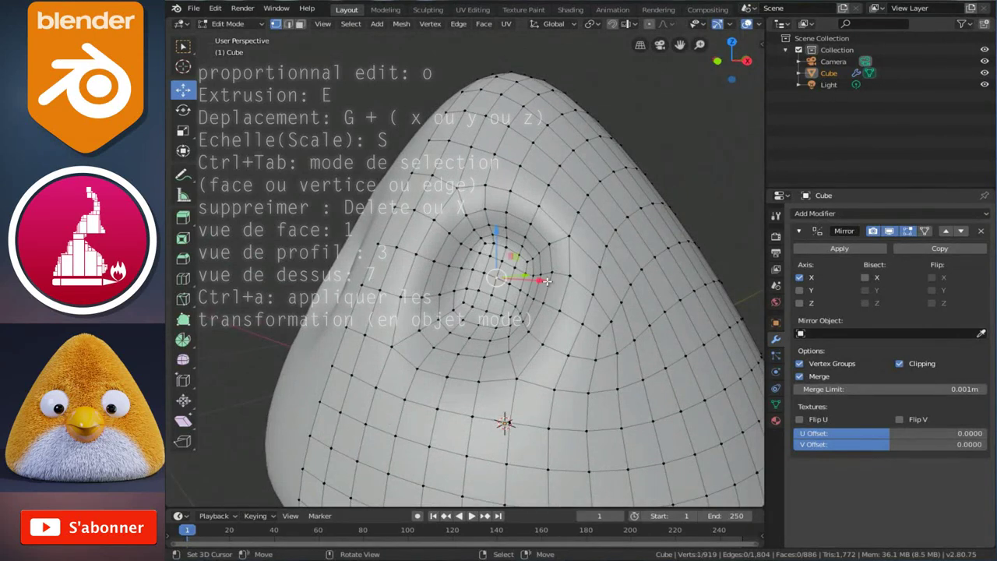
pyautogui.press('ctrl+KP_Add')
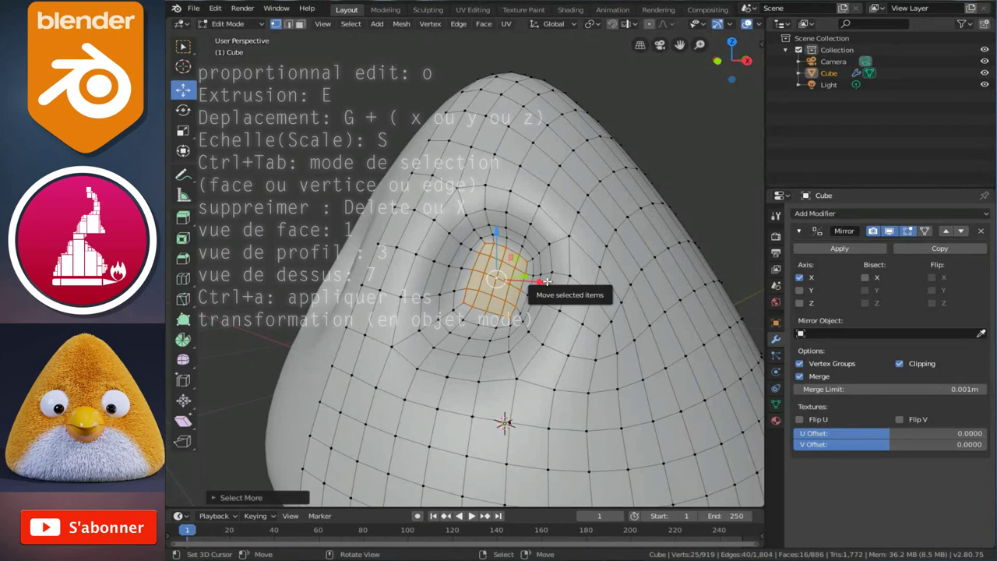
pyautogui.press('ctrl+KP_Add')
pyautogui.press('ctrl+KP_Add')
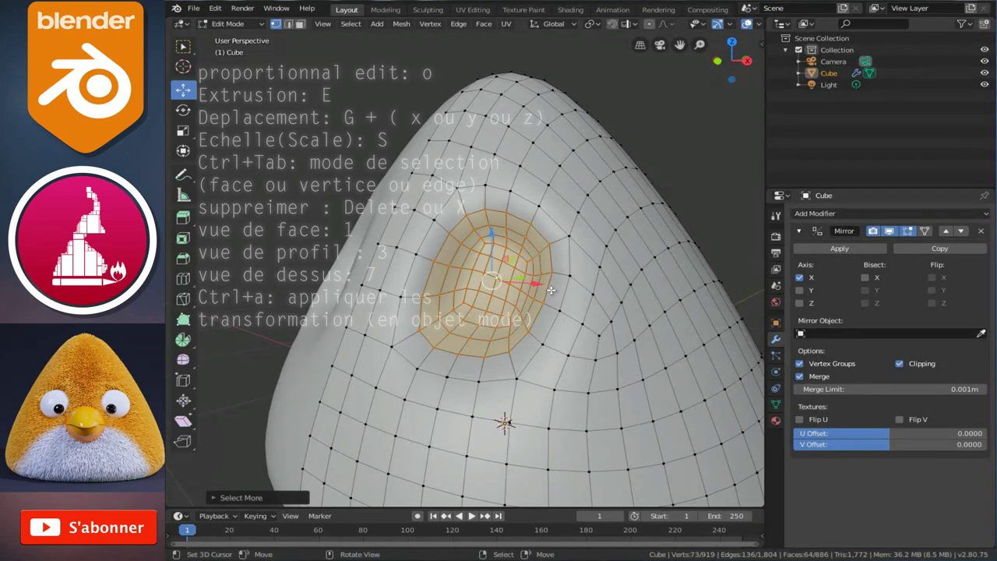
# In front view, move and slightly scale the socket patch, then grow the selection a ring.
pyautogui.press('KP_1')
pyautogui.scroll(3, 561, 300)
pyautogui.scroll(2, 577, 308)
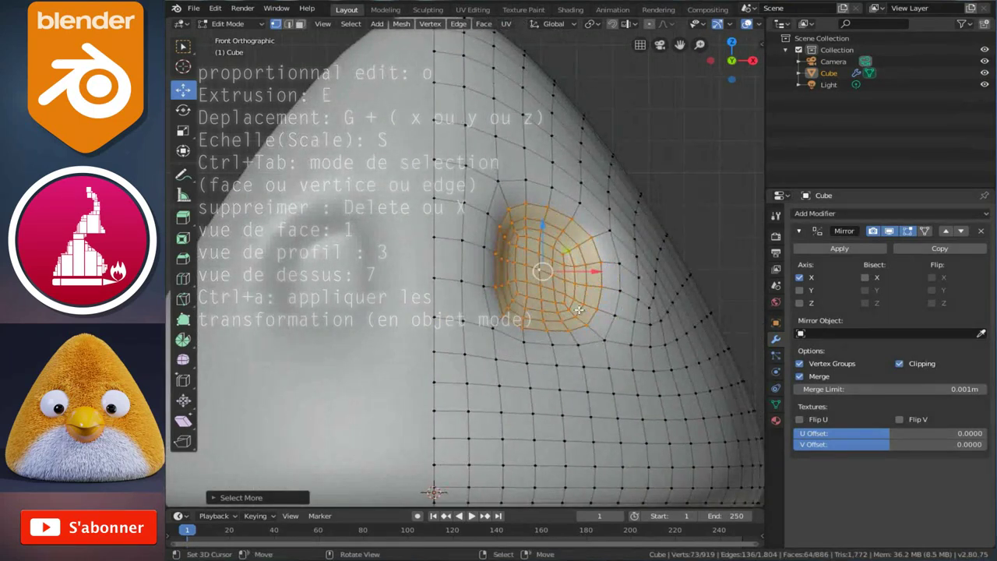
pyautogui.keyDown('shift'); pyautogui.moveTo(585, 311); pyautogui.dragTo(541, 315, button='middle'); pyautogui.keyUp('shift')
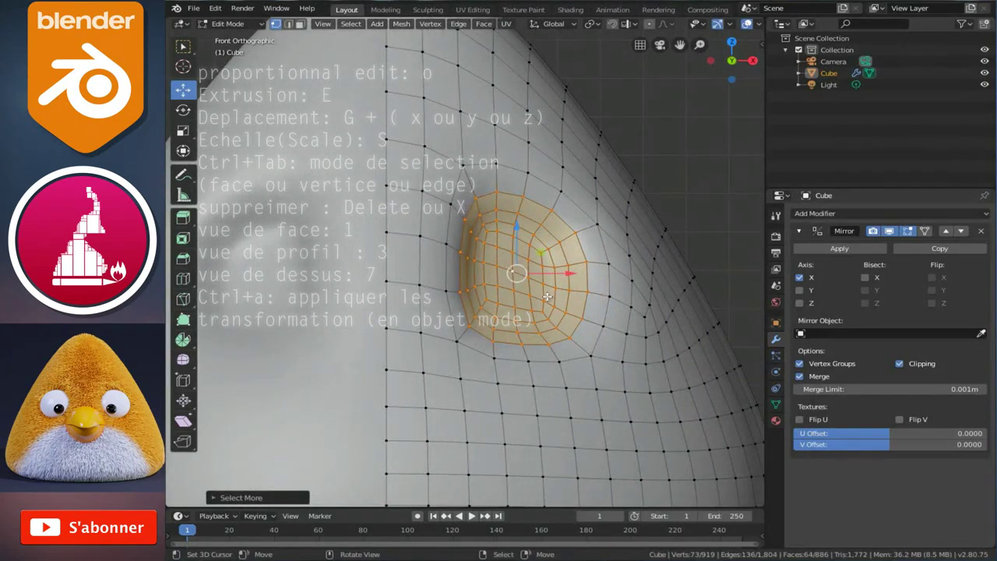
pyautogui.press('g')
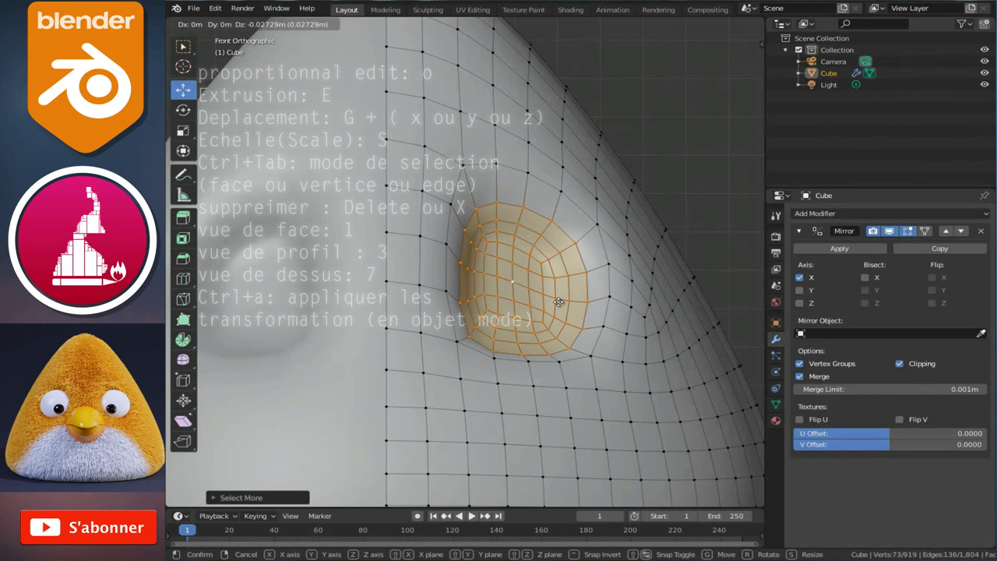
pyautogui.click(553, 302)
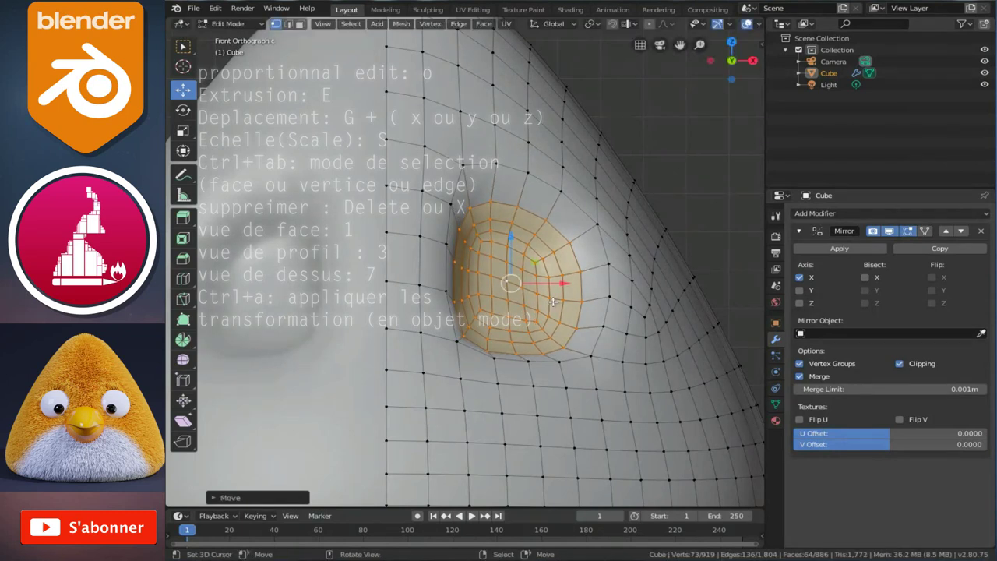
pyautogui.press('s')
pyautogui.click(586, 366)
pyautogui.press('ctrl+KP_Add')
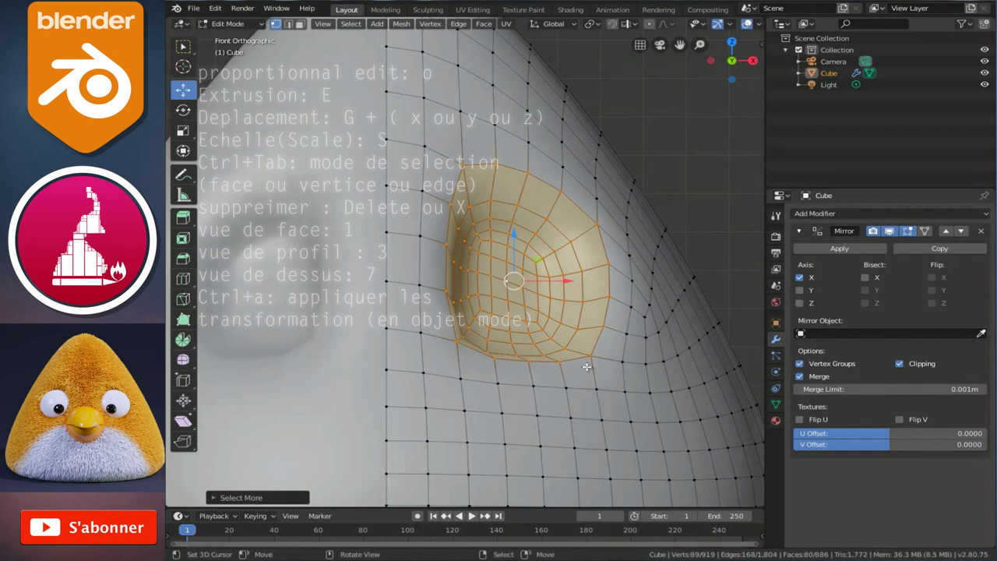
# Apply Smooth Vertices repeatedly around the socket, growing the selection once more, then return to Object Mode.
pyautogui.rightClick(587, 366)
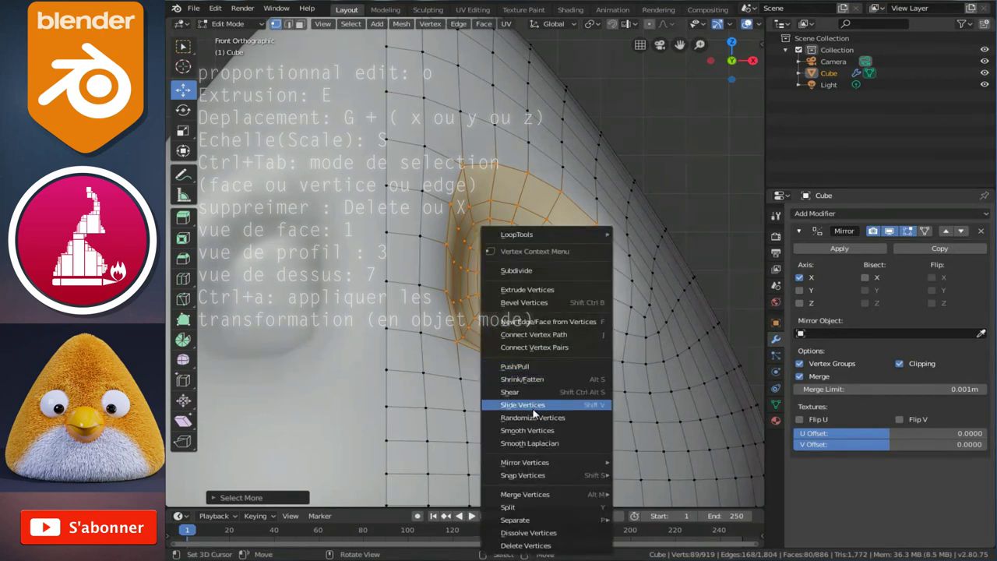
pyautogui.click(526, 432)
pyautogui.rightClick(524, 433)
pyautogui.click(523, 432)
pyautogui.rightClick(523, 432)
pyautogui.click(525, 433)
pyautogui.press('ctrl+KP_Add')
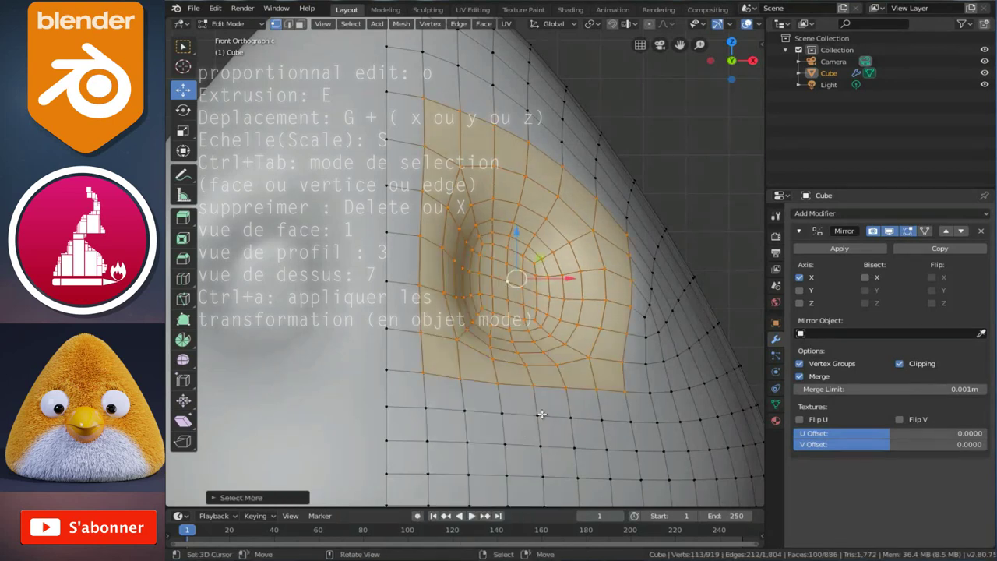
pyautogui.rightClick(541, 414)
pyautogui.click(499, 414)
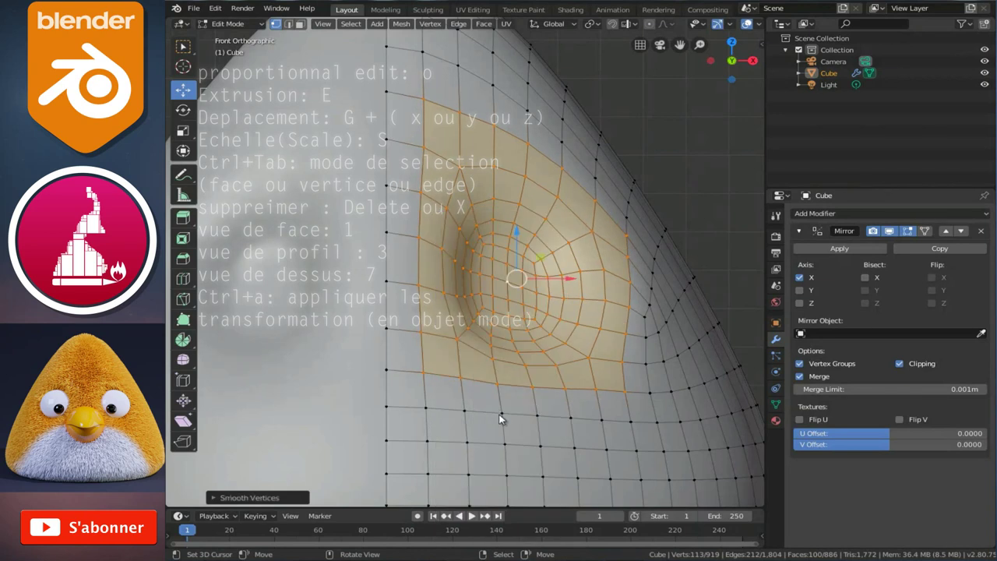
pyautogui.press('Tab')
pyautogui.scroll(-5, 592, 355)
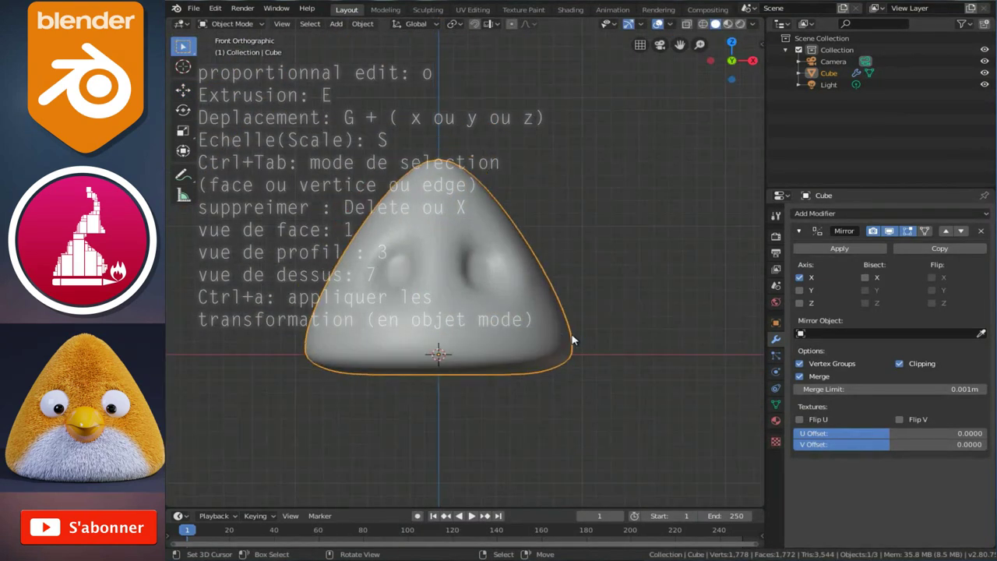
# View the smooth body from the front and bring up the Shift+A Add menu.
pyautogui.moveTo(531, 324)
pyautogui.mouseDown(button='middle')
pyautogui.moveTo(437, 330)
pyautogui.moveTo(509, 326)
pyautogui.moveTo(545, 368)
pyautogui.moveTo(519, 308)
pyautogui.moveTo(384, 331)
pyautogui.moveTo(485, 323)
pyautogui.moveTo(492, 349)
pyautogui.moveTo(579, 340)
pyautogui.moveTo(538, 312)
pyautogui.moveTo(459, 286)
pyautogui.mouseUp(button='middle')
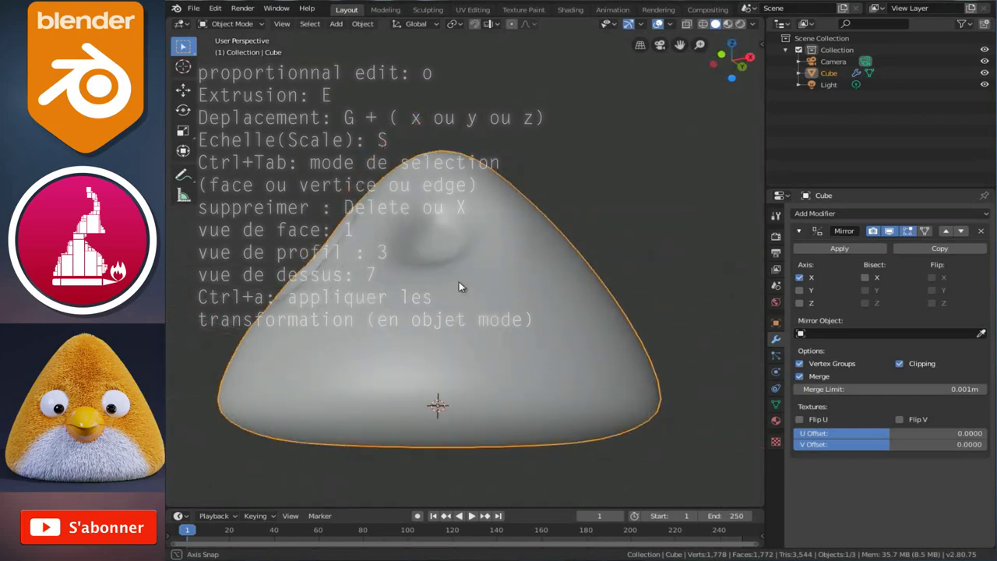
pyautogui.press('KP_1')
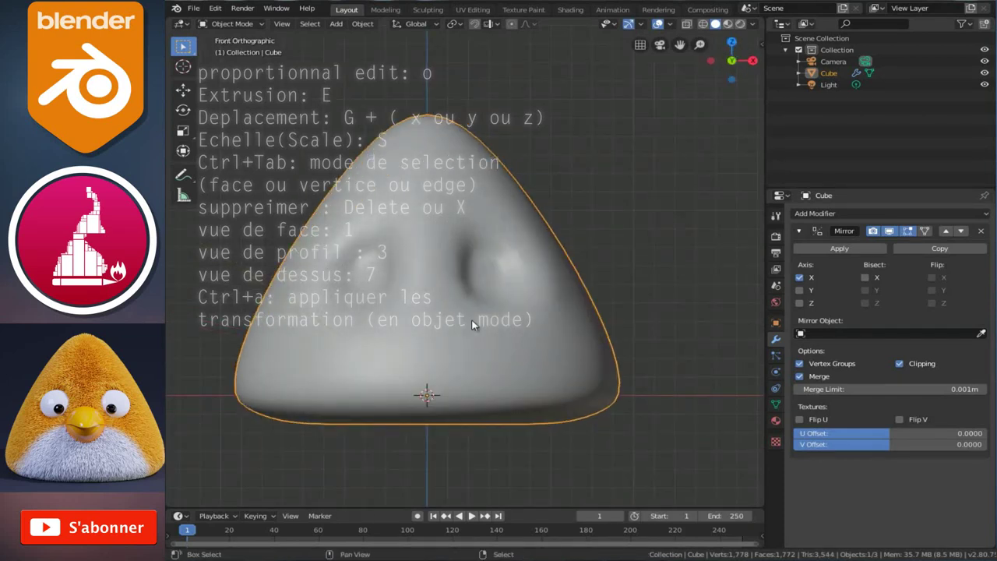
pyautogui.hotkey('shift', 'a')
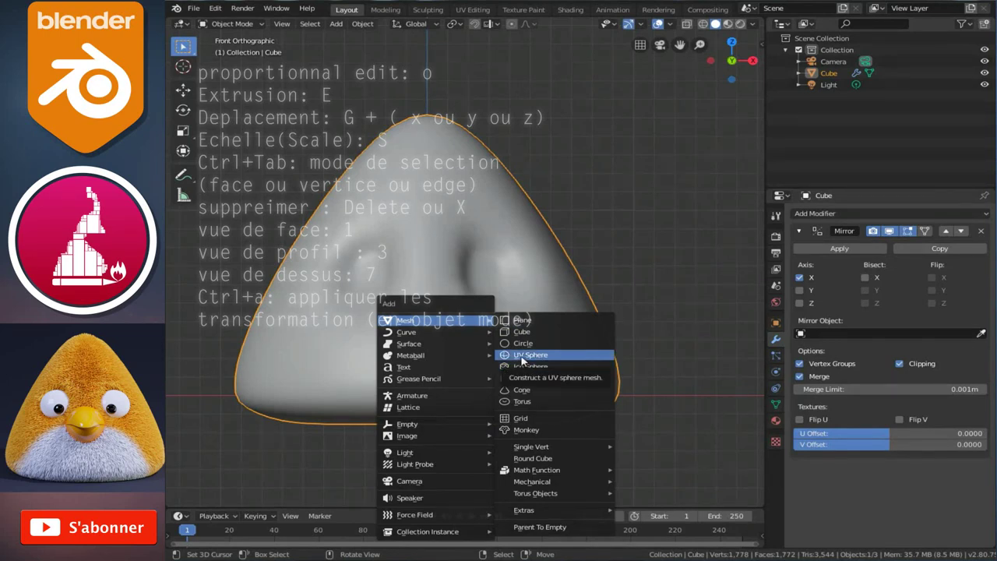
# Add a UV sphere and scale it down.
pyautogui.click(528, 356)
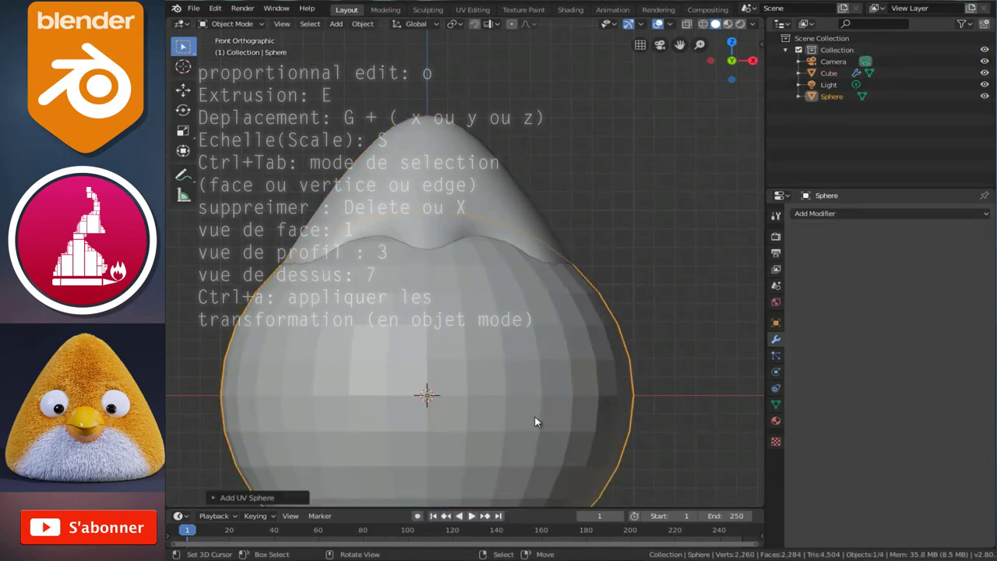
pyautogui.press('s')
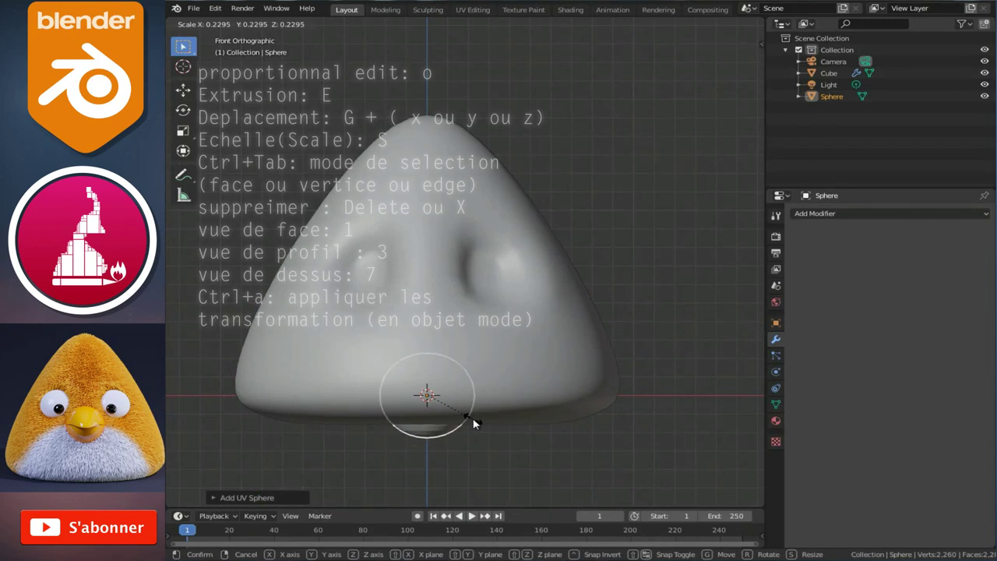
pyautogui.click(489, 437)
# Move the sphere up onto the body and sideways into the eye socket.
pyautogui.press('KP_3')
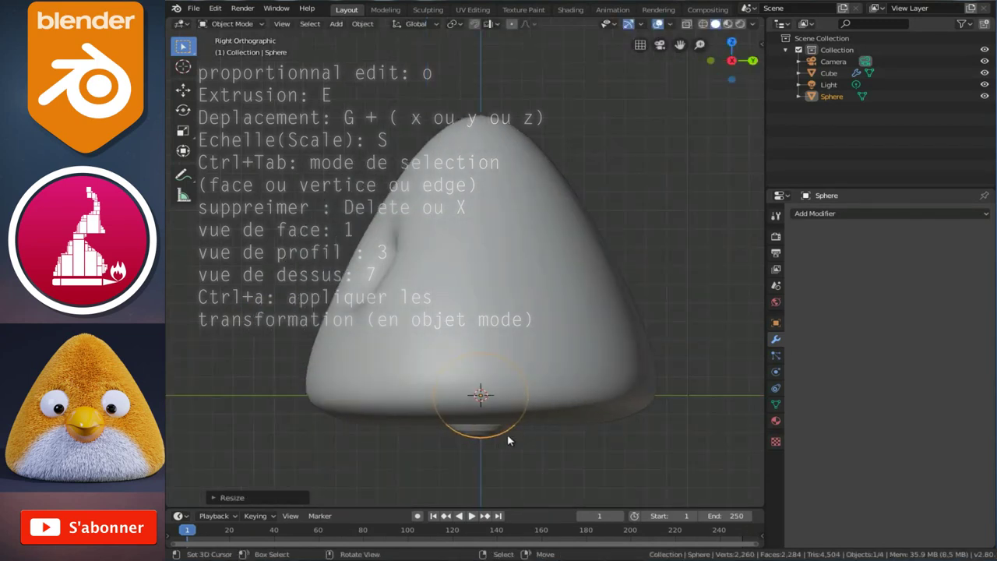
pyautogui.press('g')
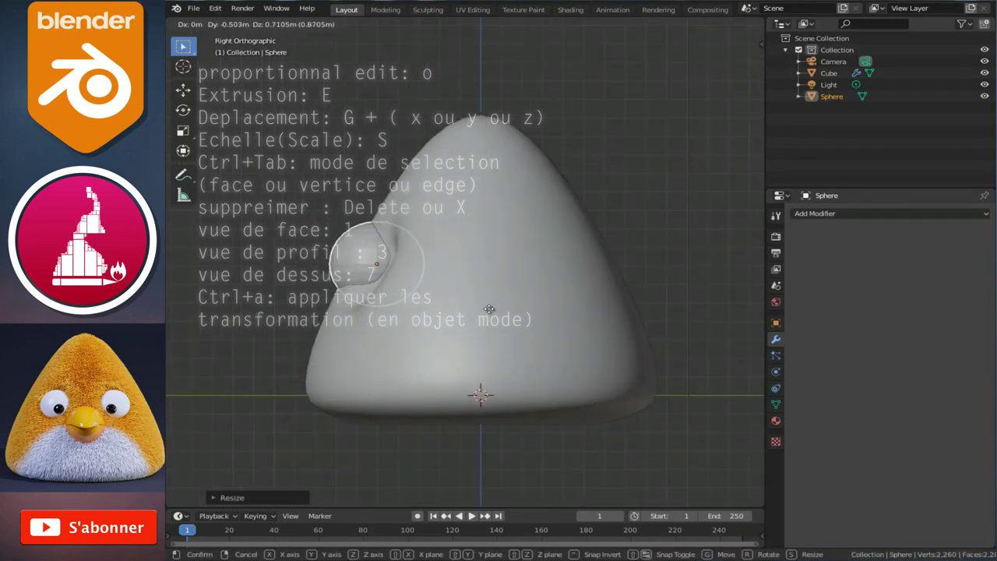
pyautogui.click(514, 329)
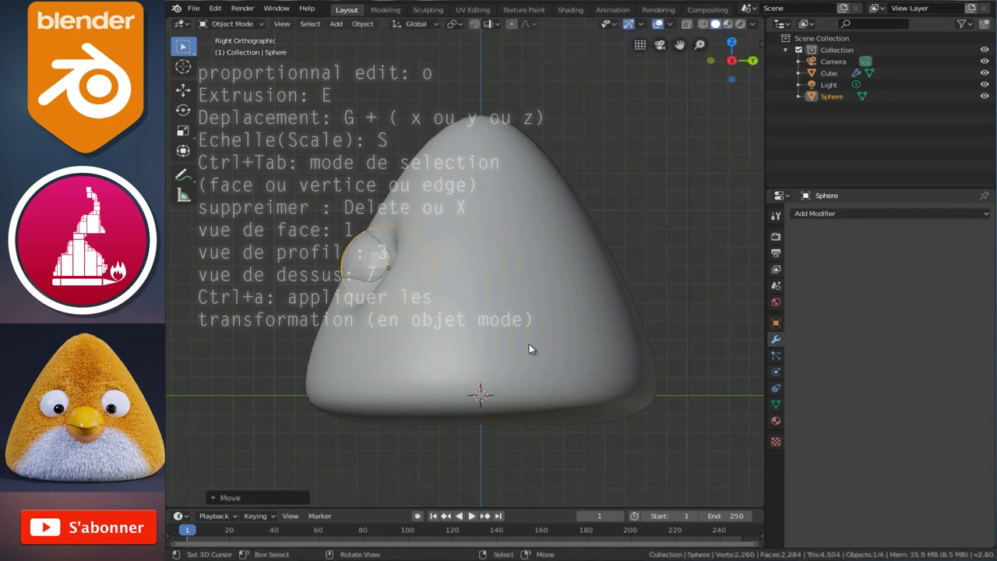
pyautogui.press('KP_1')
pyautogui.press('g')
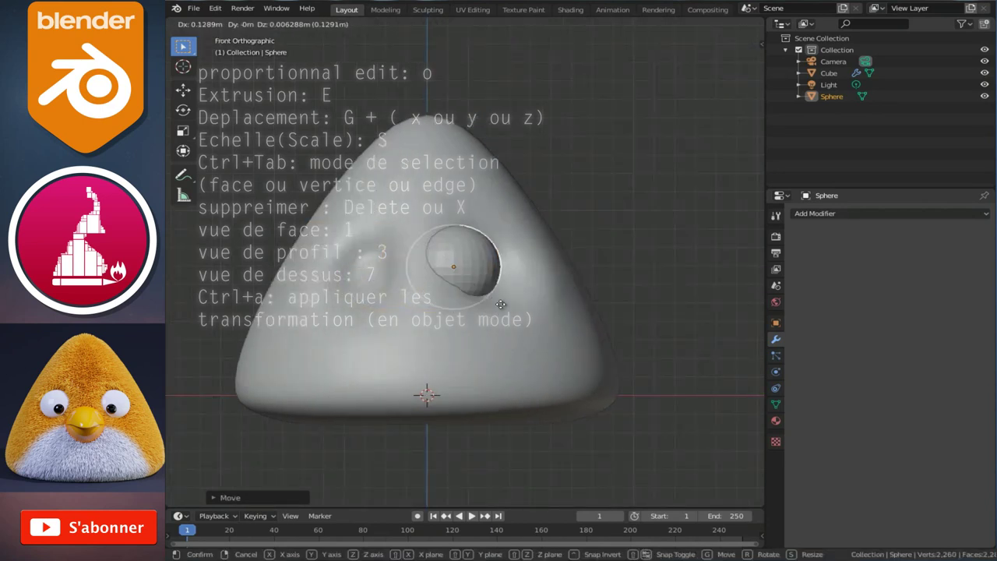
pyautogui.click(524, 303)
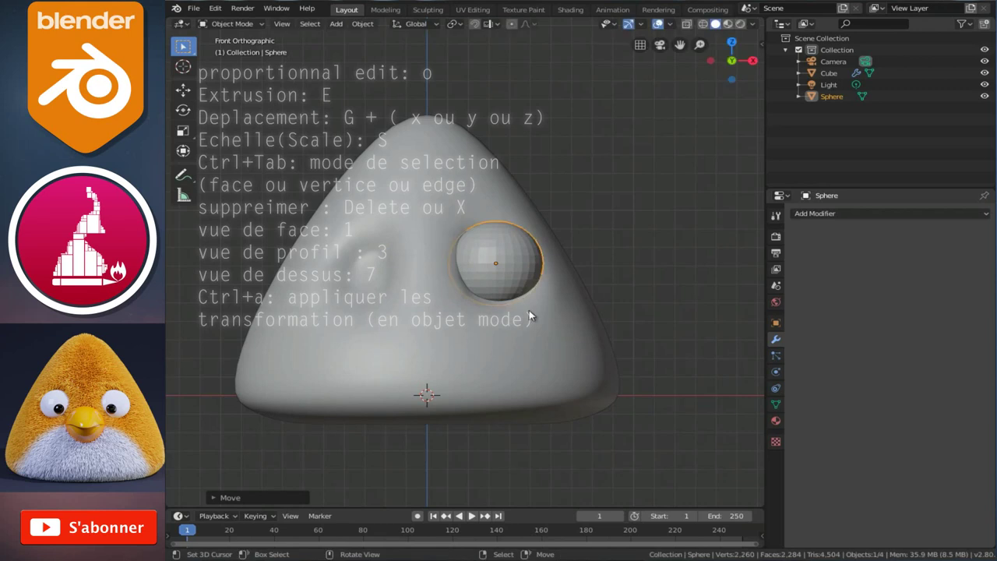
# Rotate the sphere 90° and shrink it further to eyeball size.
pyautogui.press('KP_3')
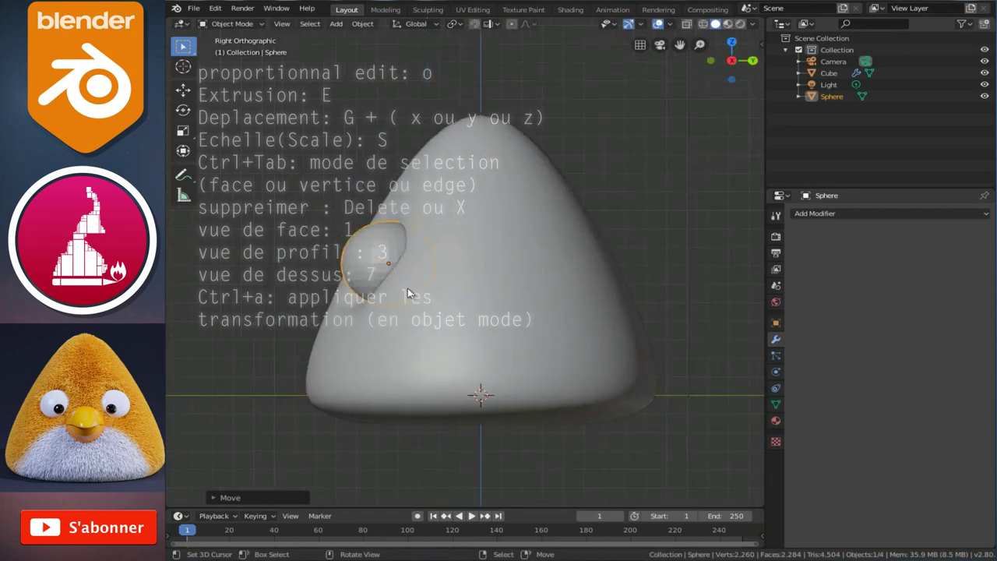
pyautogui.press('r')
pyautogui.write('90')
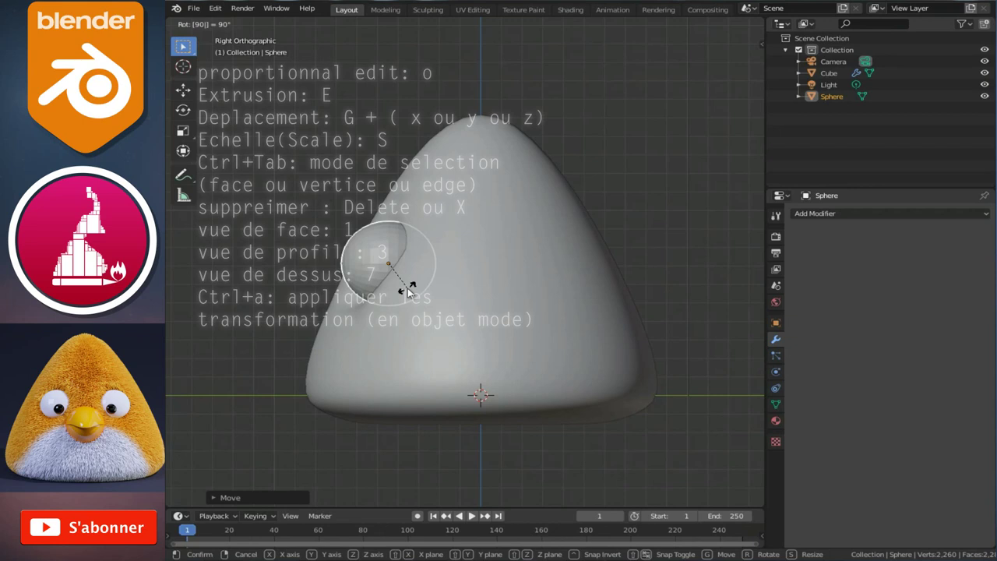
pyautogui.press('Return')
pyautogui.scroll(2, 413, 290)
pyautogui.scroll(2, 436, 295)
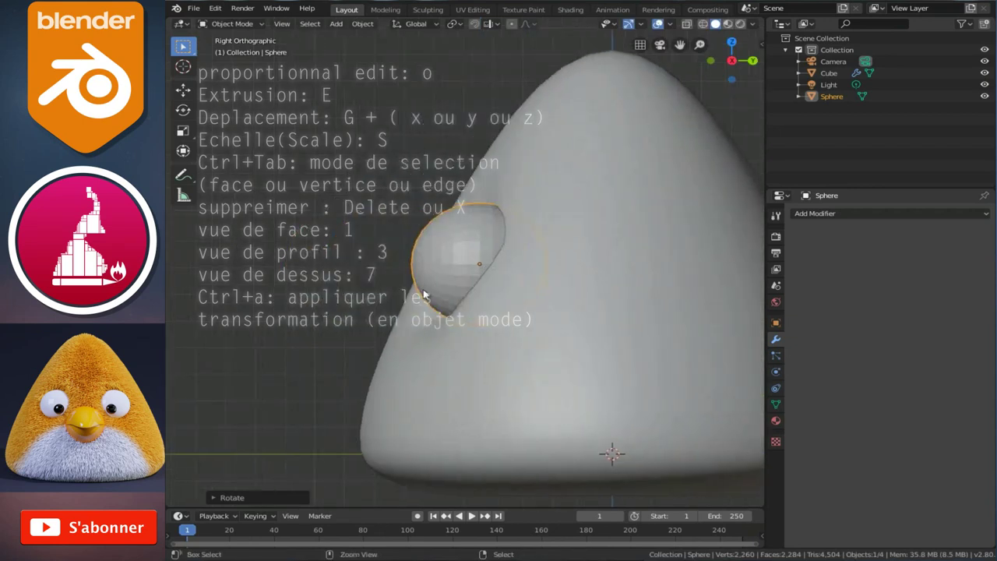
pyautogui.press('r')
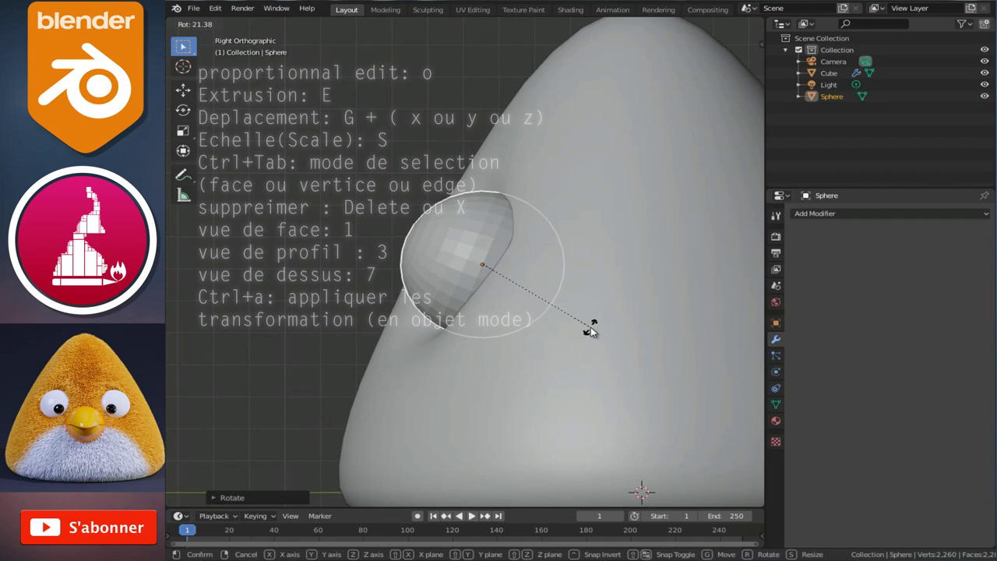
pyautogui.press('s')
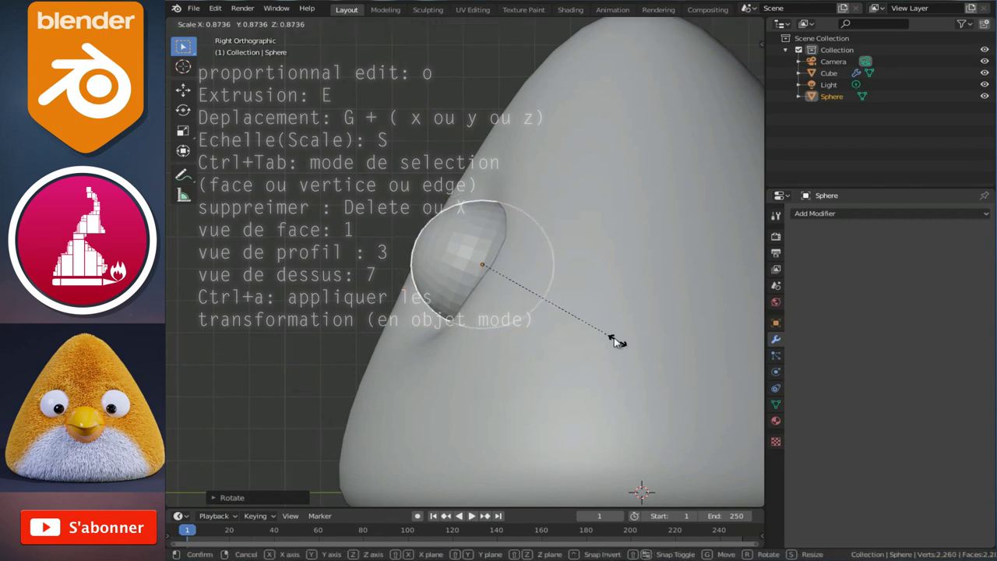
pyautogui.click(588, 321)
# Nudge the eyeball into its final position in the socket from the front view.
pyautogui.moveTo(587, 319); pyautogui.dragTo(589, 325, button='middle')
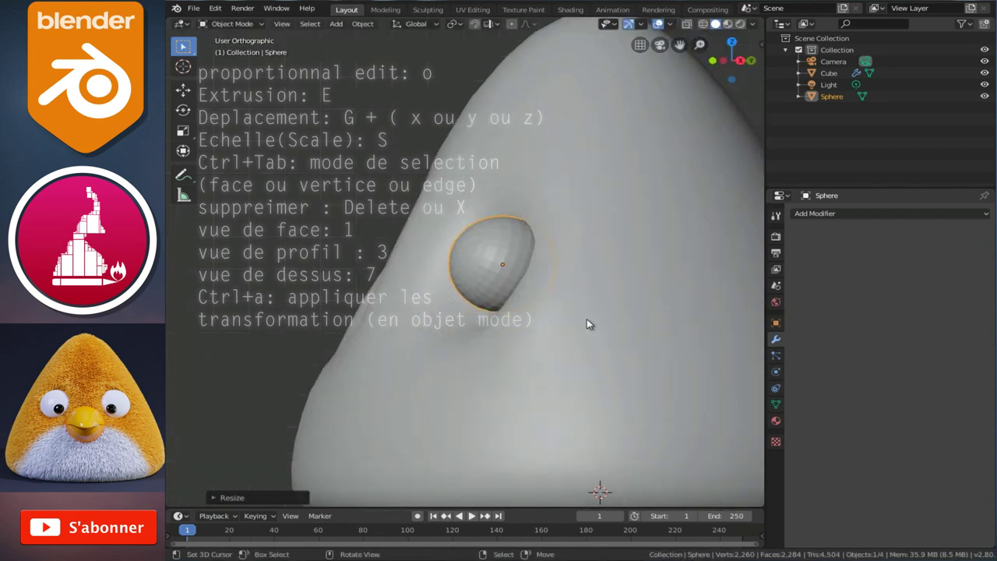
pyautogui.press('KP_1')
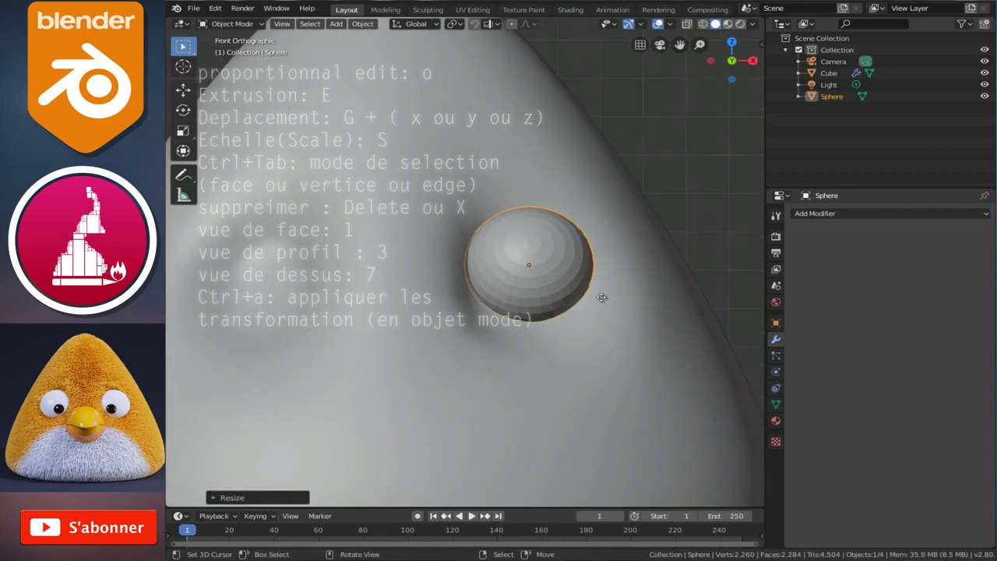
pyautogui.press('g')
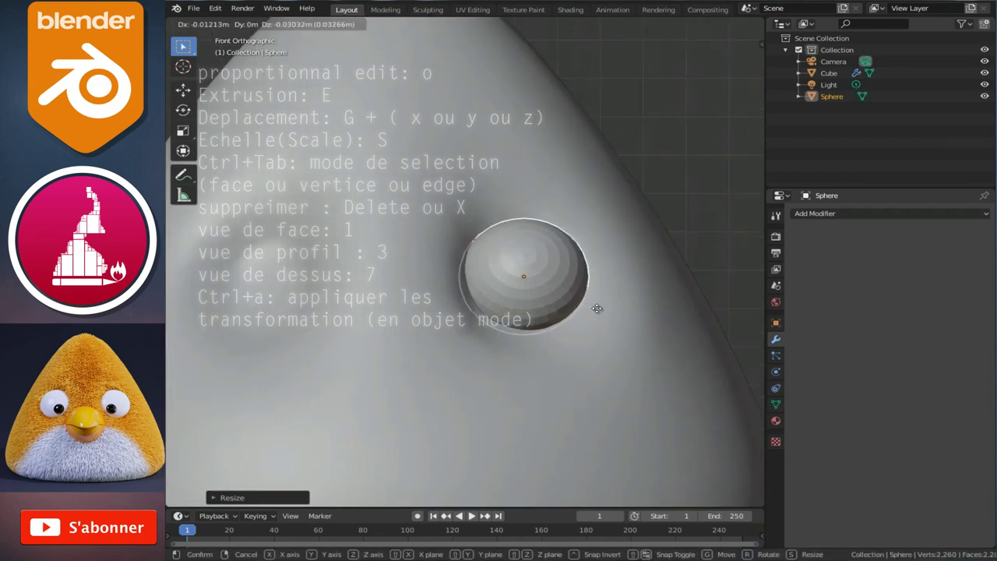
pyautogui.click(597, 308)
pyautogui.moveTo(597, 312)
pyautogui.mouseDown(button='middle')
pyautogui.moveTo(528, 257)
pyautogui.moveTo(499, 300)
pyautogui.moveTo(433, 305)
pyautogui.moveTo(431, 294)
pyautogui.mouseUp(button='middle')
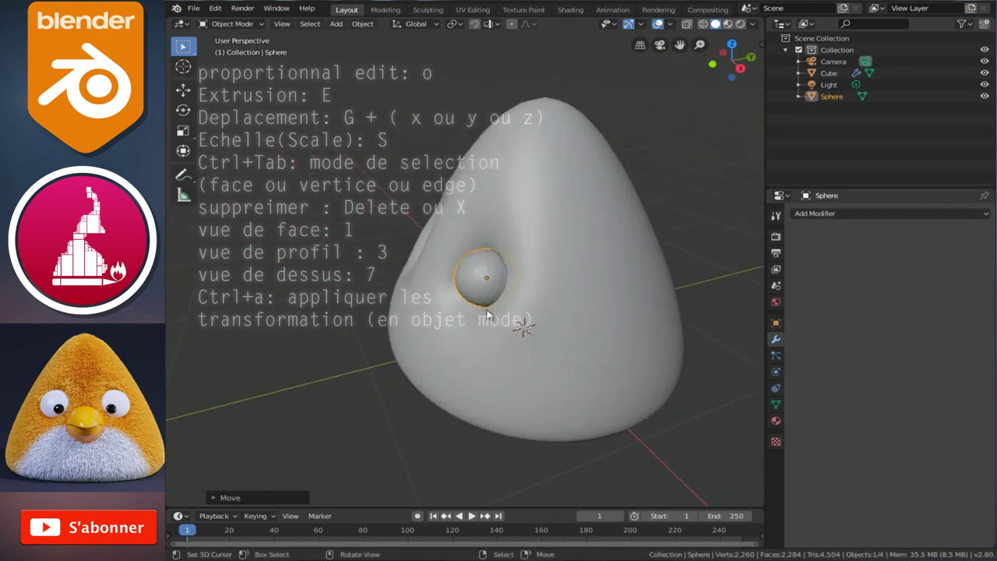
# Flatten the eyeball along Y, slide it back, enlarge it slightly and tilt it about 21°.
pyautogui.press('KP_7')
pyautogui.scroll(2, 525, 316)
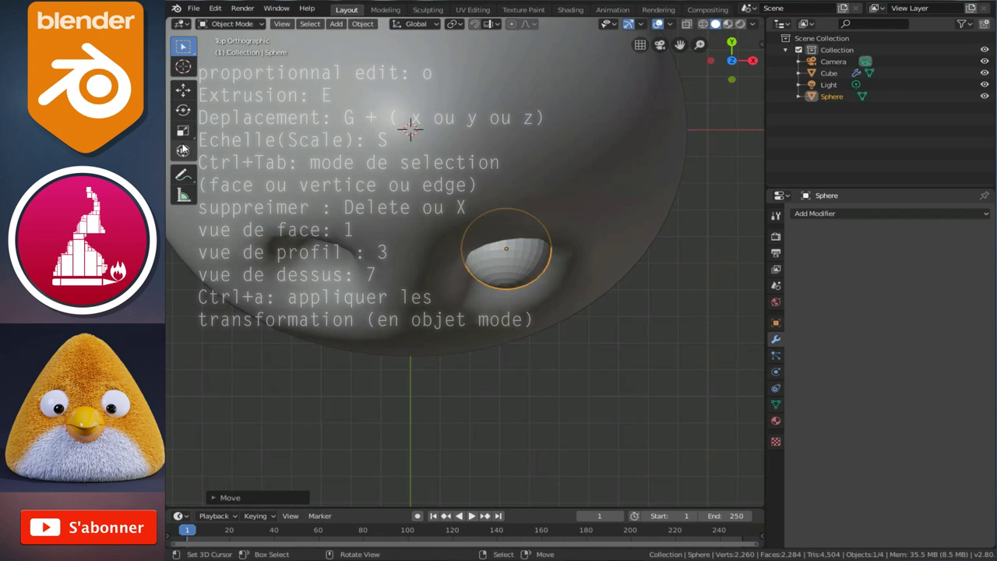
pyautogui.click(187, 131)
pyautogui.moveTo(507, 203); pyautogui.dragTo(507, 219)
pyautogui.click(183, 90)
pyautogui.press('s')
pyautogui.click(585, 306)
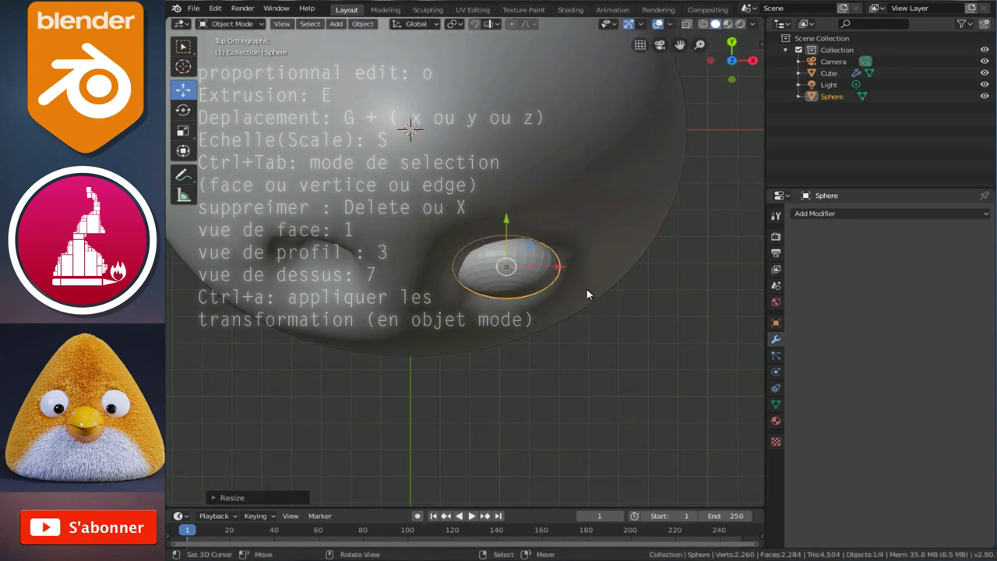
pyautogui.press('r')
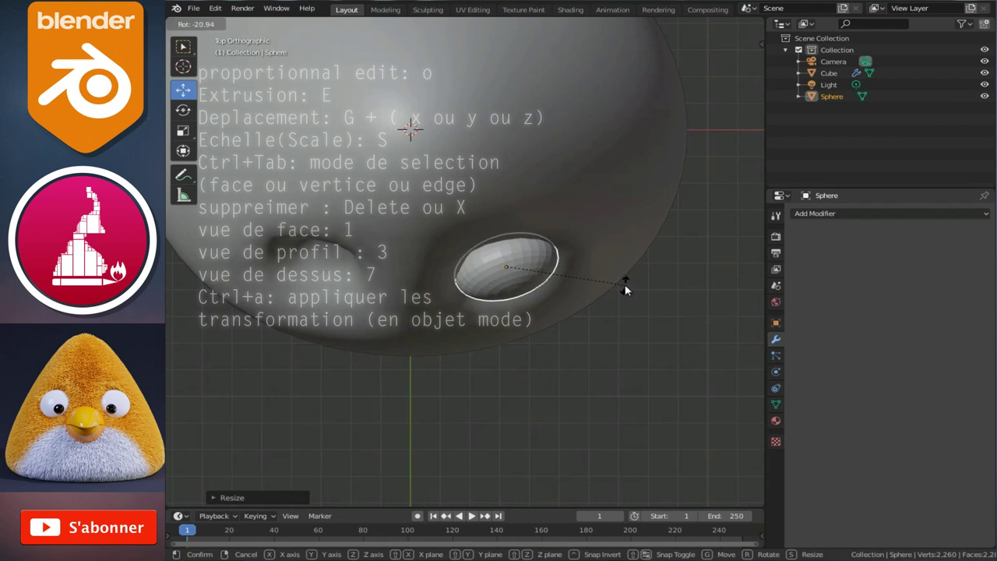
pyautogui.click(580, 310)
pyautogui.press('KP_1')
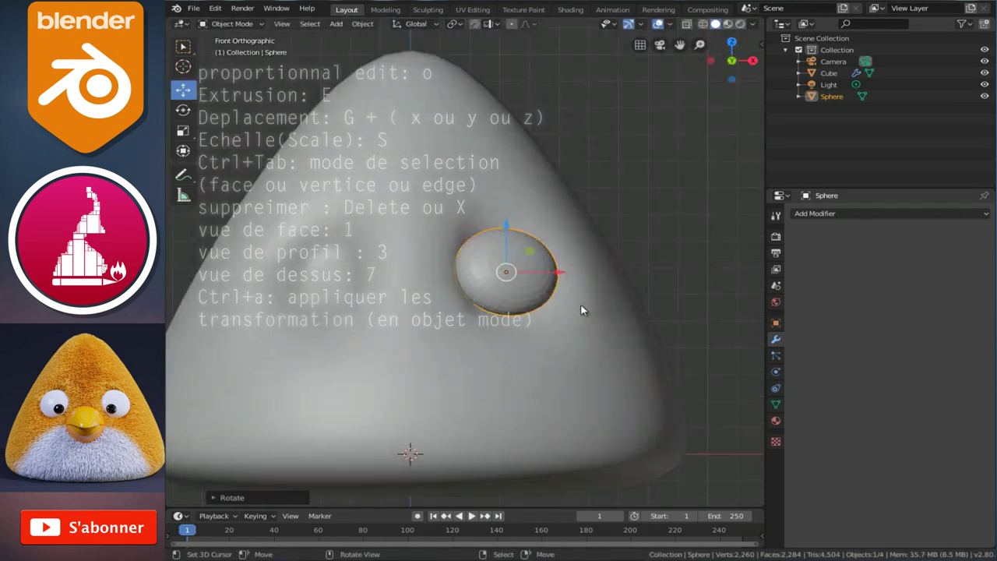
pyautogui.scroll(2, 580, 310)
pyautogui.press('s')
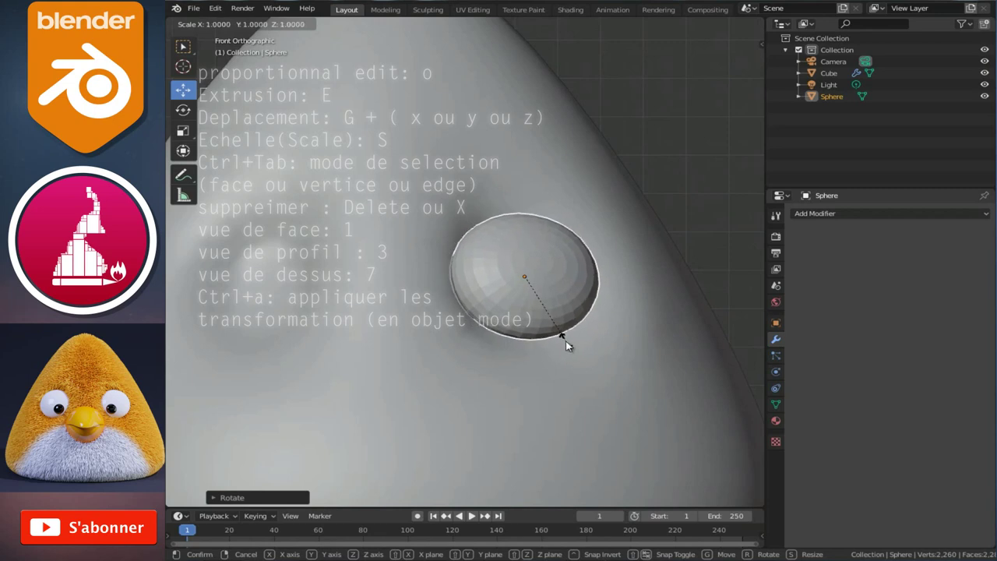
pyautogui.click(566, 342)
pyautogui.scroll(-2, 567, 341)
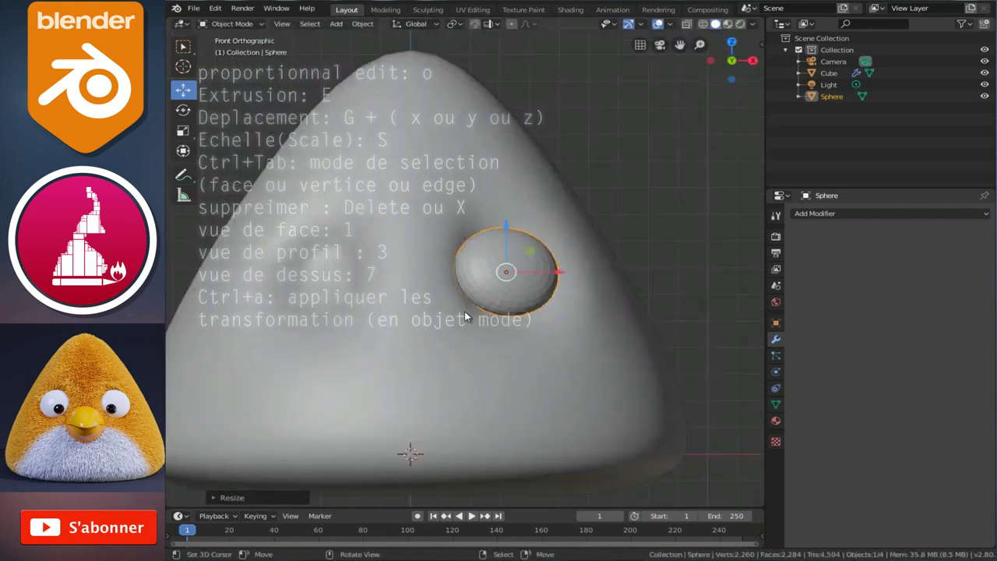
pyautogui.keyDown('shift'); pyautogui.moveTo(503, 300); pyautogui.dragTo(523, 299, button='middle'); pyautogui.keyUp('shift')
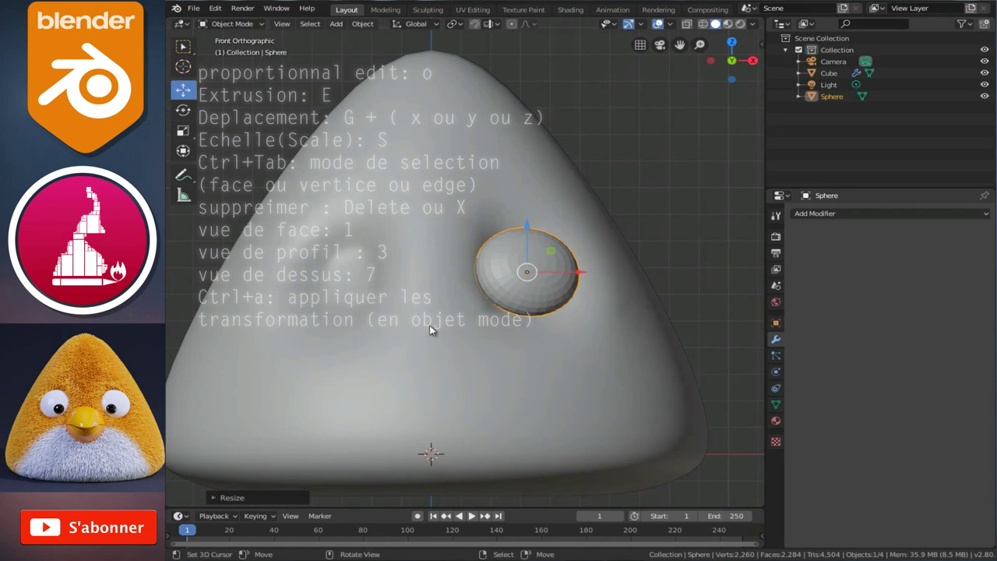
pyautogui.scroll(-10, 439, 325)
pyautogui.keyDown('shift'); pyautogui.moveTo(439, 325); pyautogui.dragTo(532, 327, button='middle'); pyautogui.keyUp('shift')
pyautogui.scroll(6, 475, 390)
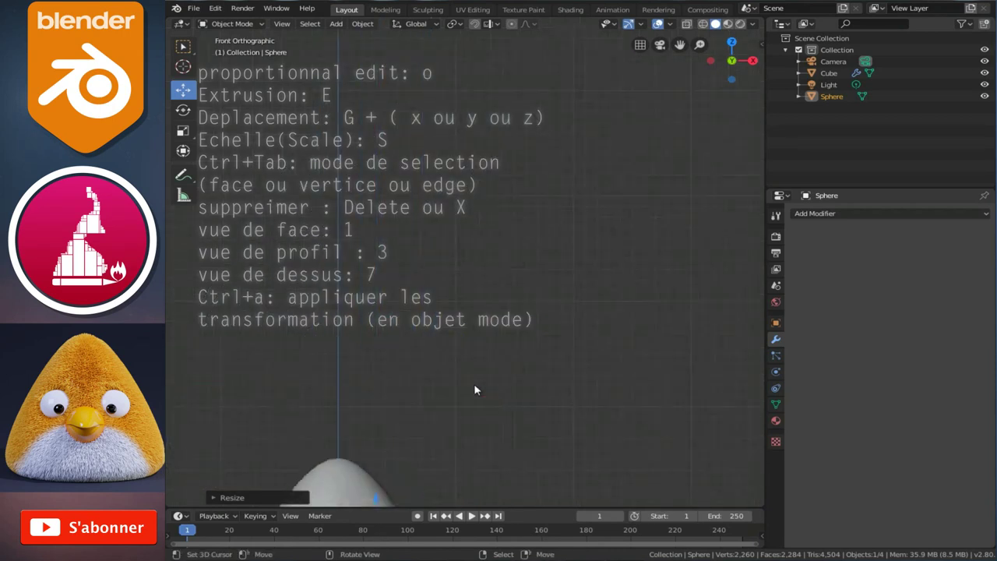
pyautogui.keyDown('shift'); pyautogui.moveTo(475, 389); pyautogui.dragTo(445, 312, button='middle'); pyautogui.keyUp('shift')
pyautogui.scroll(3, 493, 349)
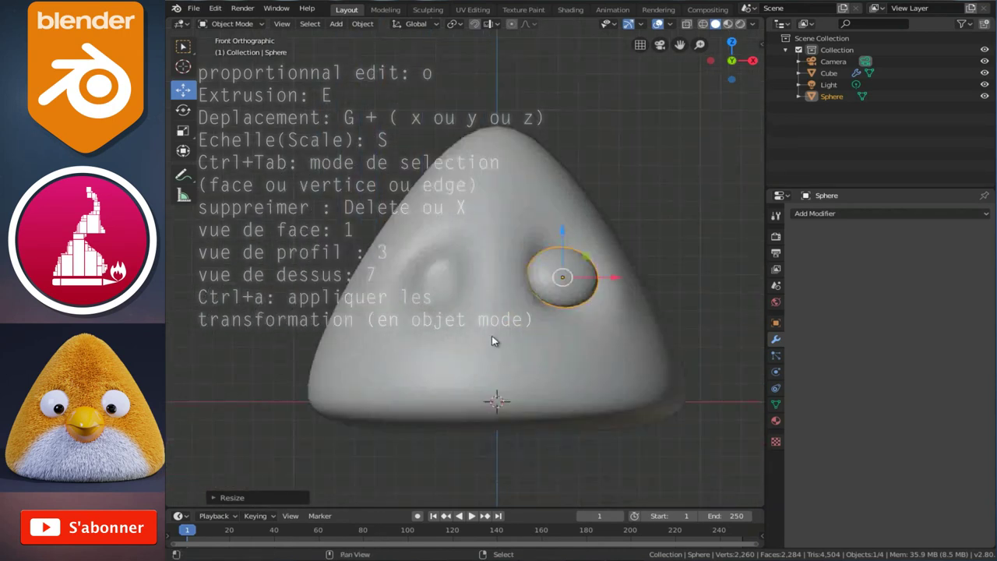
pyautogui.scroll(2, 493, 342)
pyautogui.keyDown('ctrl'); pyautogui.scroll(2, 541, 318); pyautogui.keyUp('ctrl')
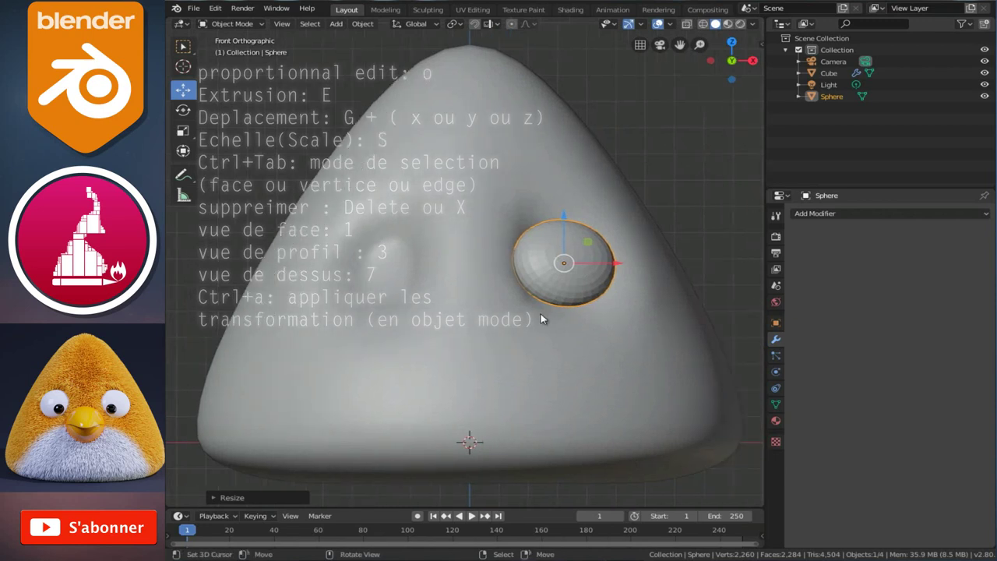
# Shade the eye sphere smooth and set its origin to the 3D cursor.
pyautogui.rightClick(563, 274)
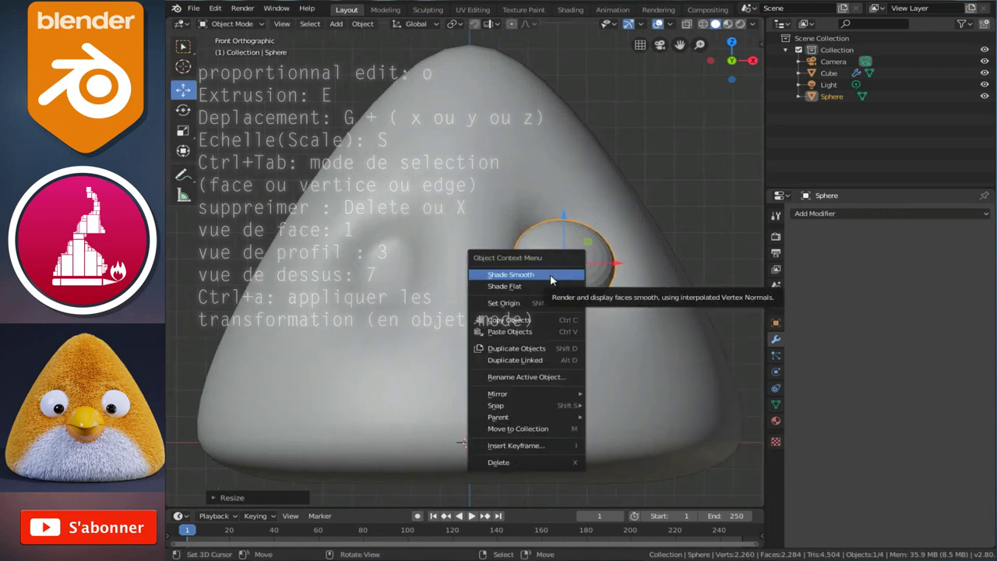
pyautogui.click(505, 276)
pyautogui.scroll(1, 593, 282)
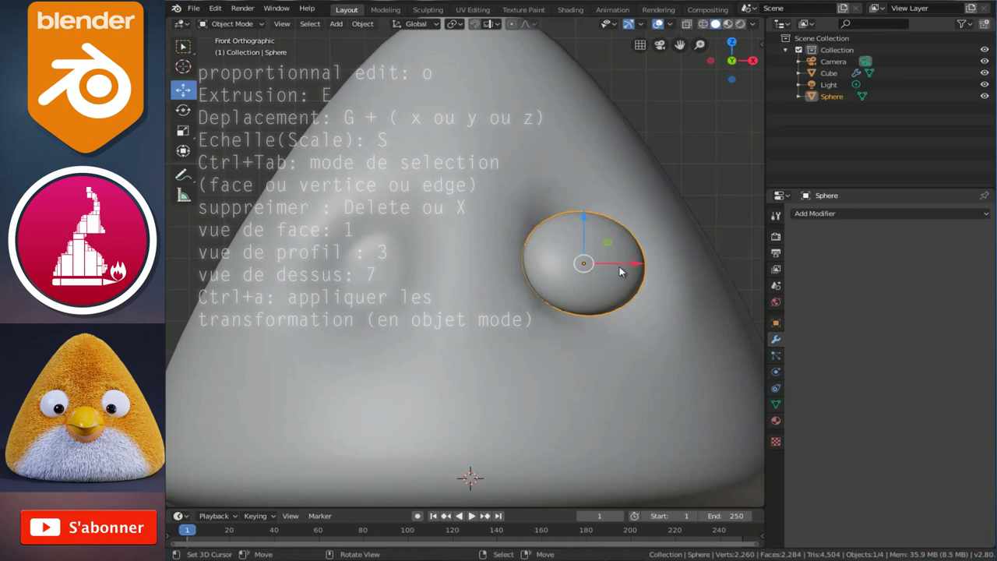
pyautogui.click(363, 25)
pyautogui.moveTo(504, 303)
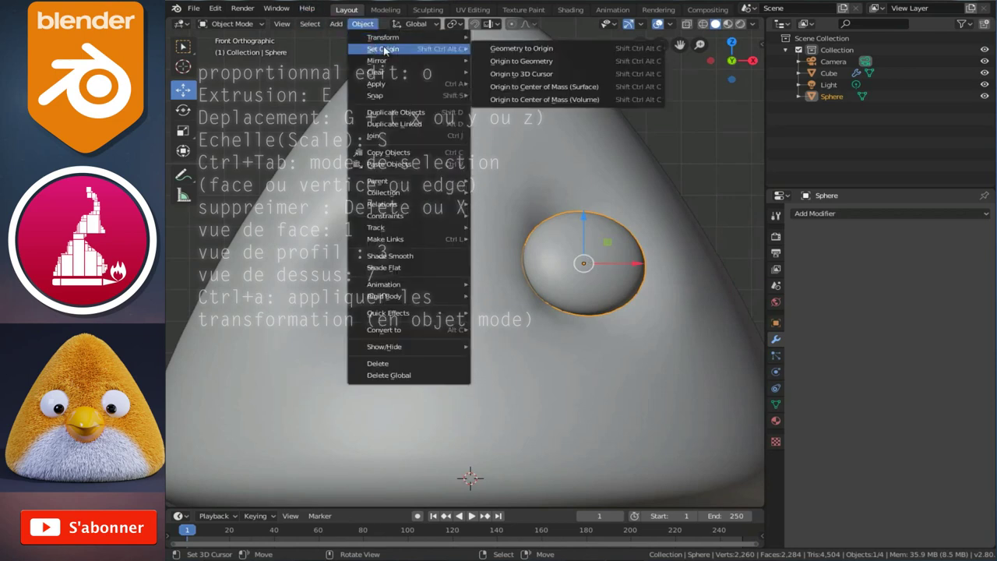
pyautogui.click(523, 77)
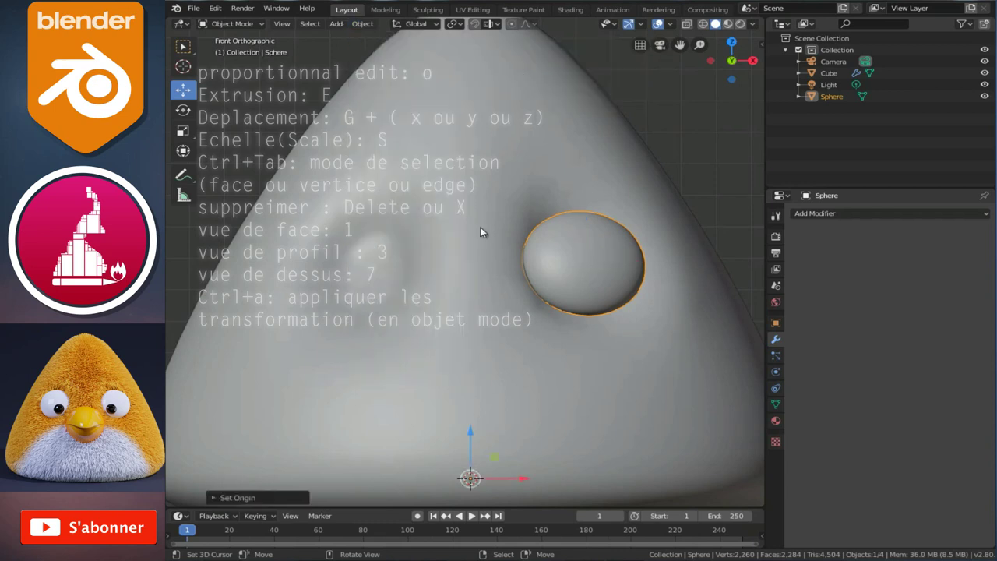
pyautogui.scroll(-2, 449, 273)
# Add a Mirror modifier to the eye sphere and apply its Location transform.
pyautogui.click(838, 215)
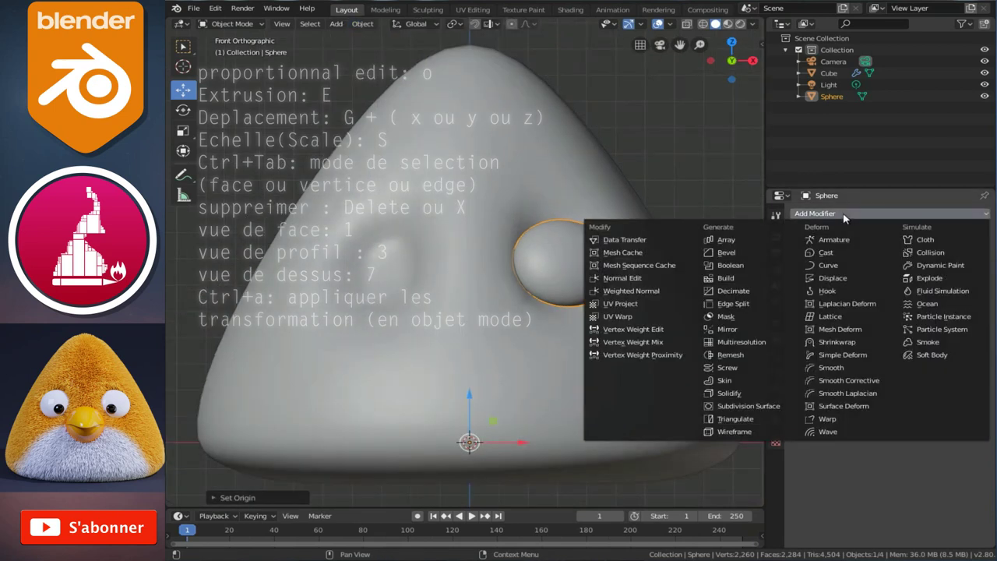
pyautogui.click(746, 331)
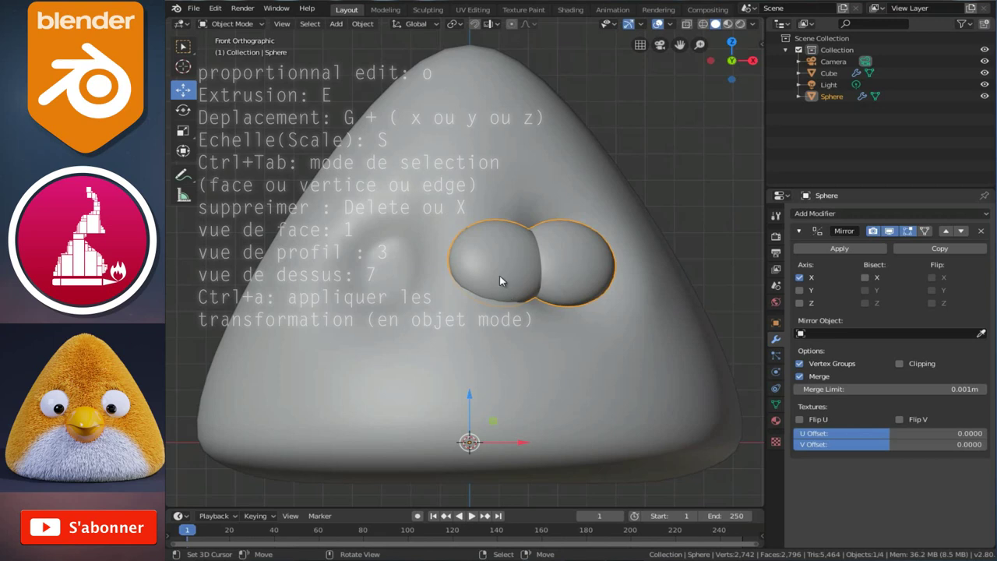
pyautogui.hotkey('ctrl', 'a')
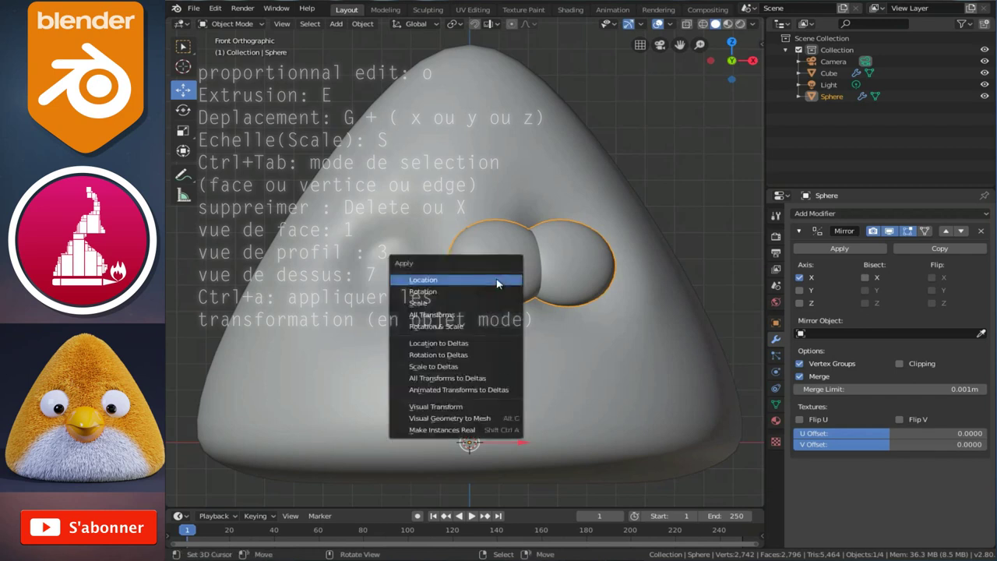
pyautogui.click(438, 296)
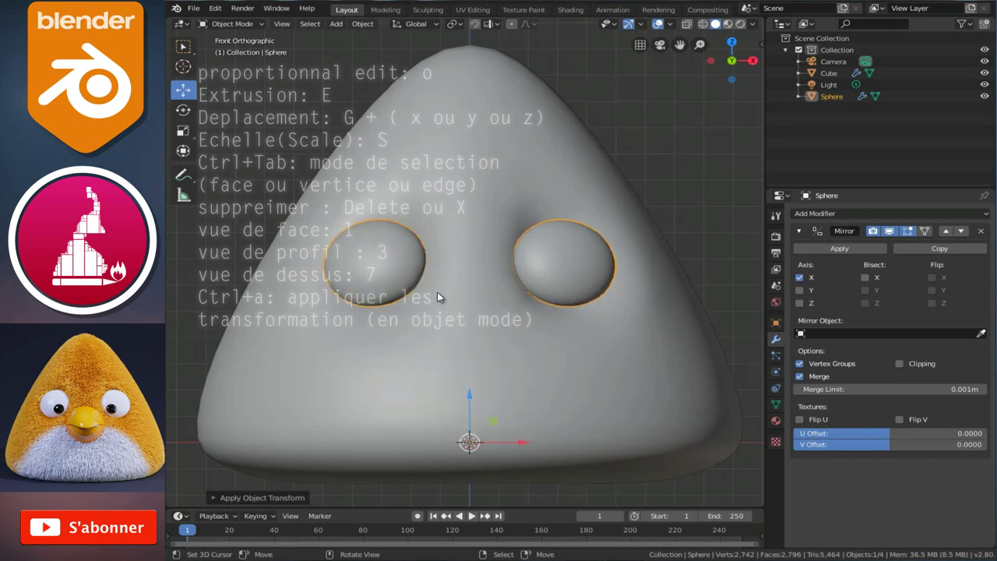
# Inspect both mirrored eyeballs from the side and front views.
pyautogui.scroll(-3, 591, 256)
pyautogui.moveTo(570, 238); pyautogui.dragTo(502, 274, button='middle')
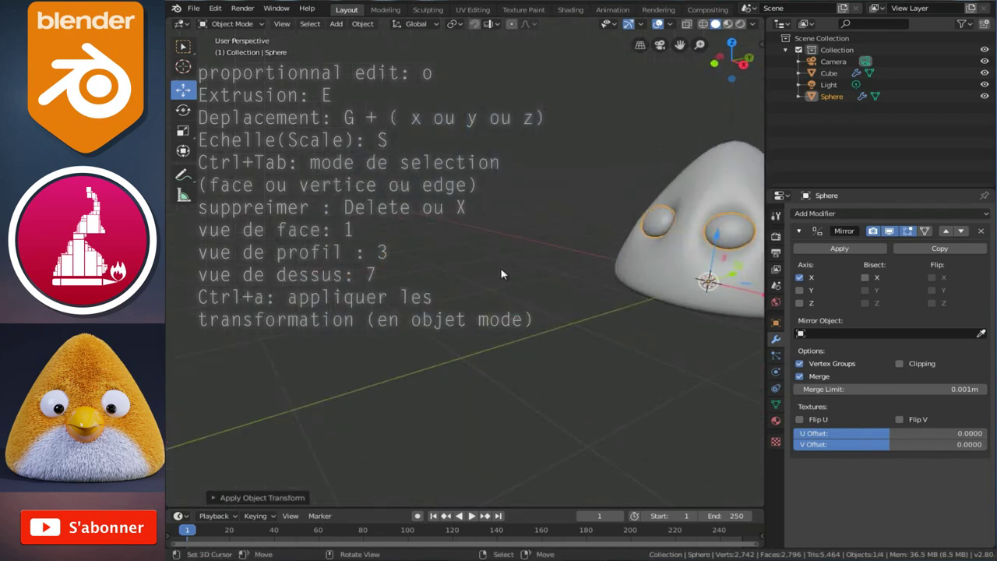
pyautogui.press('KP_3')
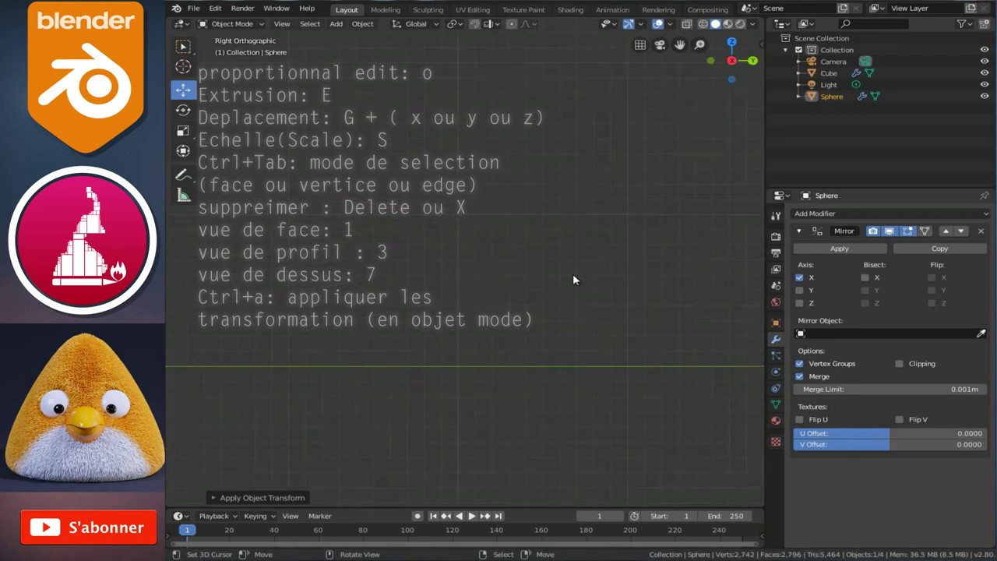
pyautogui.press('KP_Decimal')
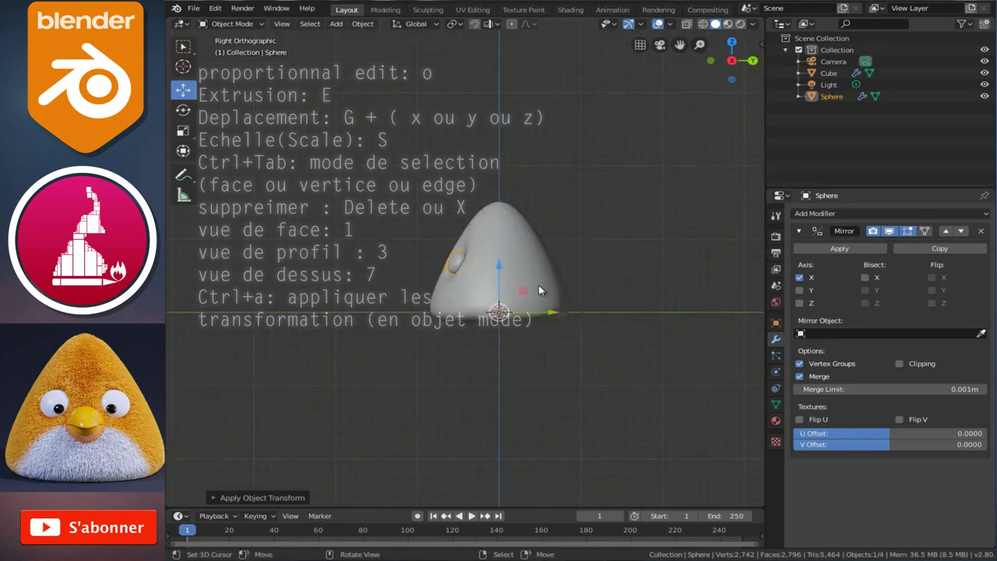
pyautogui.scroll(1, 540, 290)
pyautogui.scroll(1, 561, 284)
pyautogui.scroll(1, 584, 281)
pyautogui.scroll(1, 598, 280)
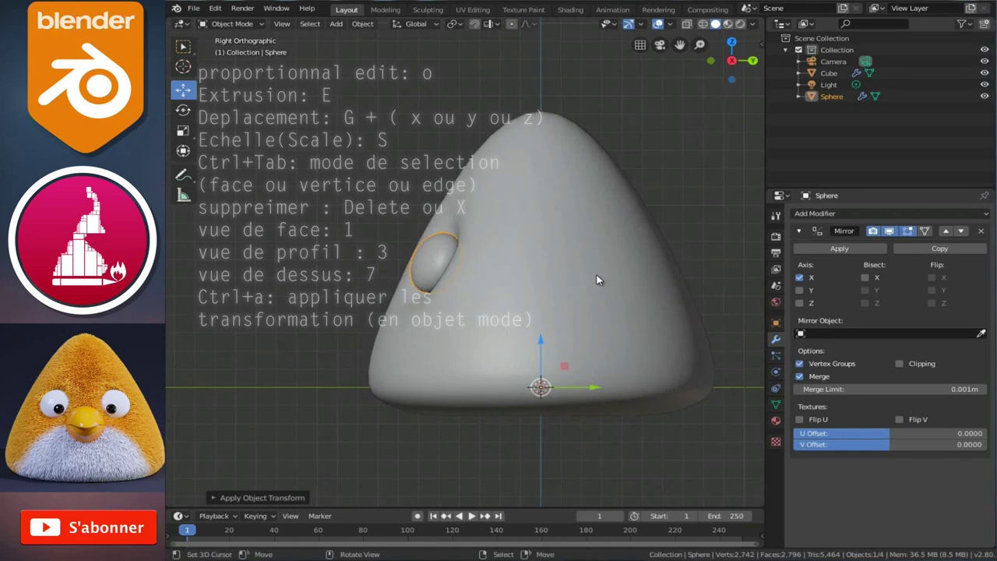
pyautogui.press('KP_1')
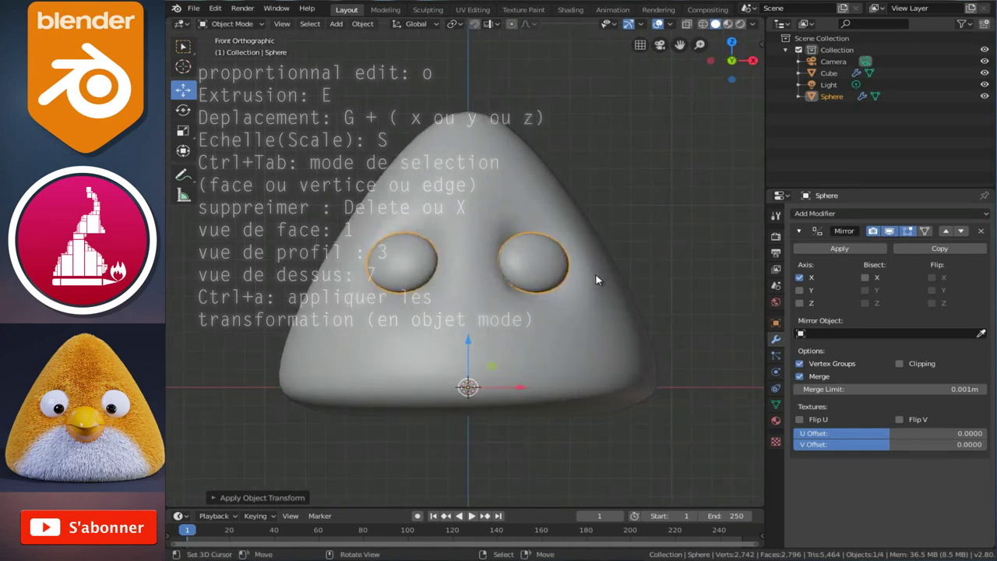
# In Edit Mode, duplicate the eyeball mesh and push the copy forward in top view.
pyautogui.press('Tab')
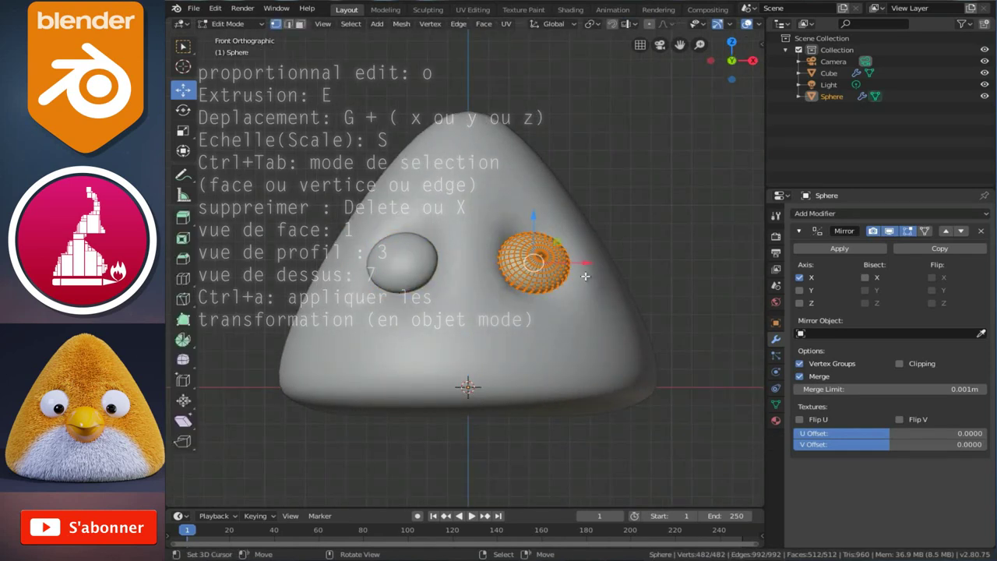
pyautogui.hotkey('shift', 'd')
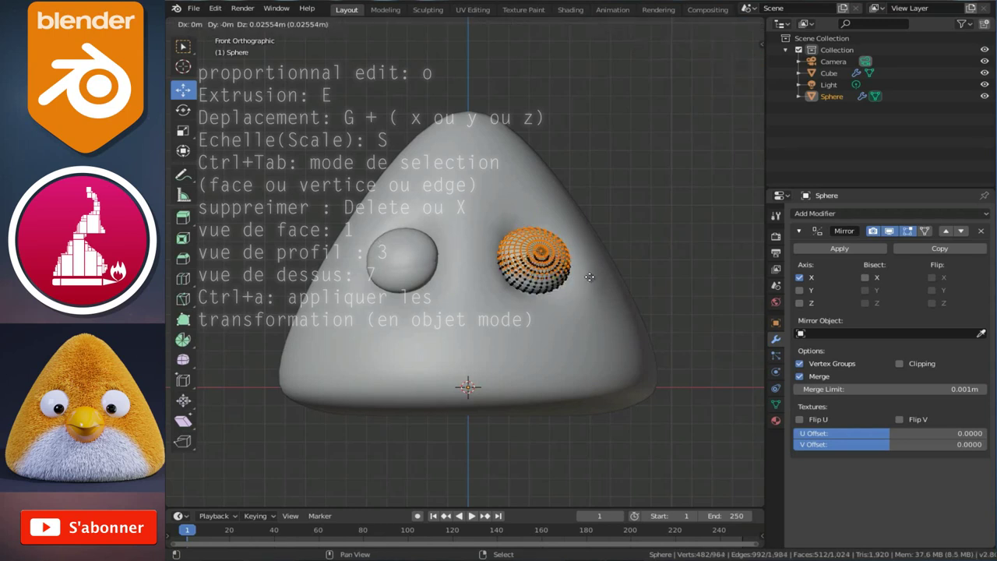
pyautogui.rightClick(590, 270)
pyautogui.press('KP_7')
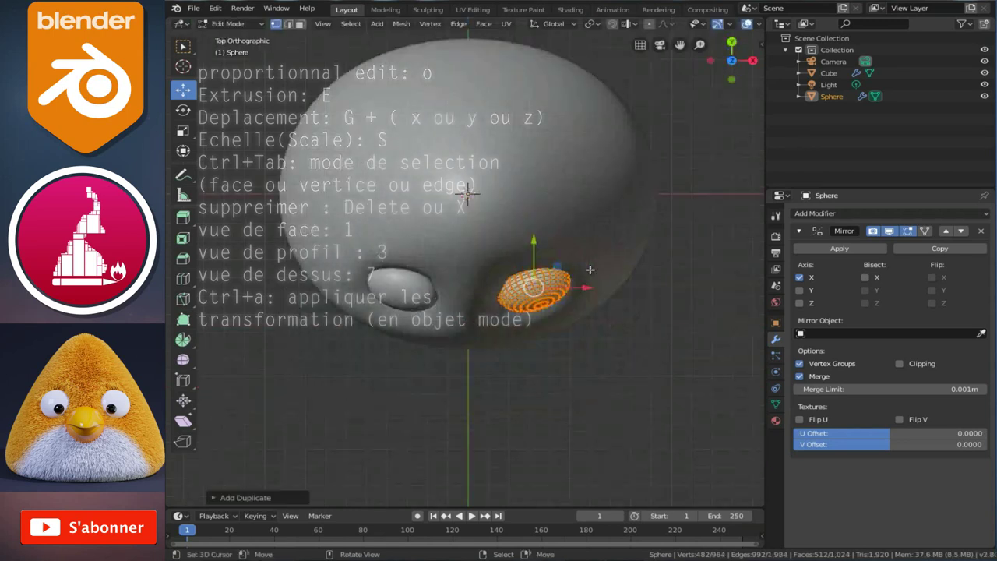
pyautogui.moveTo(534, 241); pyautogui.dragTo(539, 267)
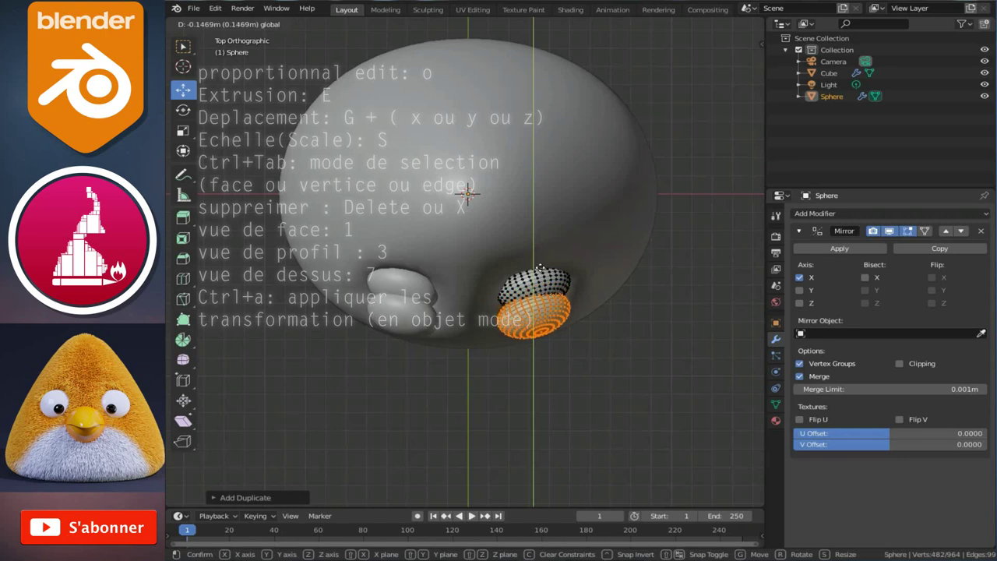
pyautogui.click(539, 268)
# Shrink the copy to about 0.91 as a pupil and reposition it along Y and from the front.
pyautogui.press('s')
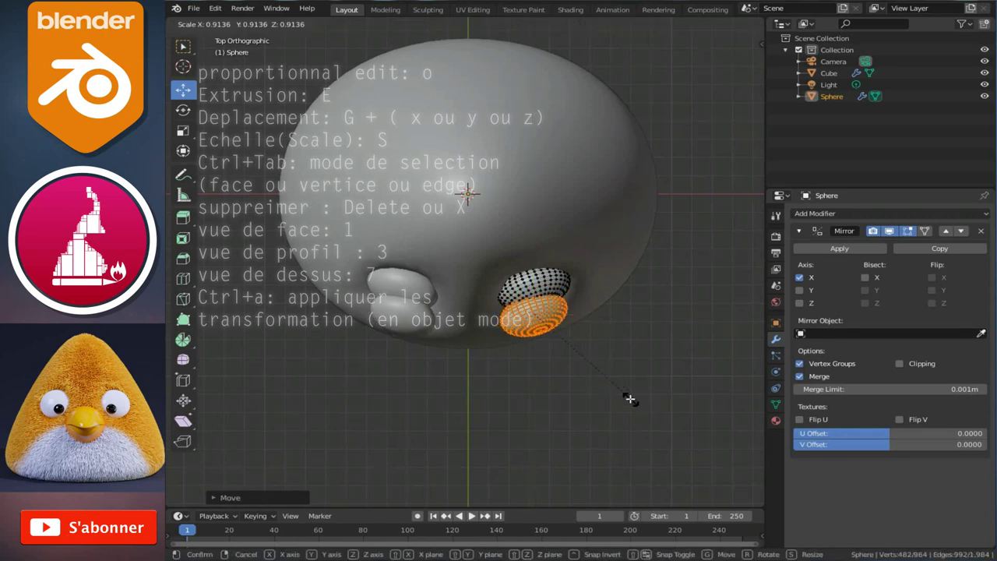
pyautogui.click(576, 351)
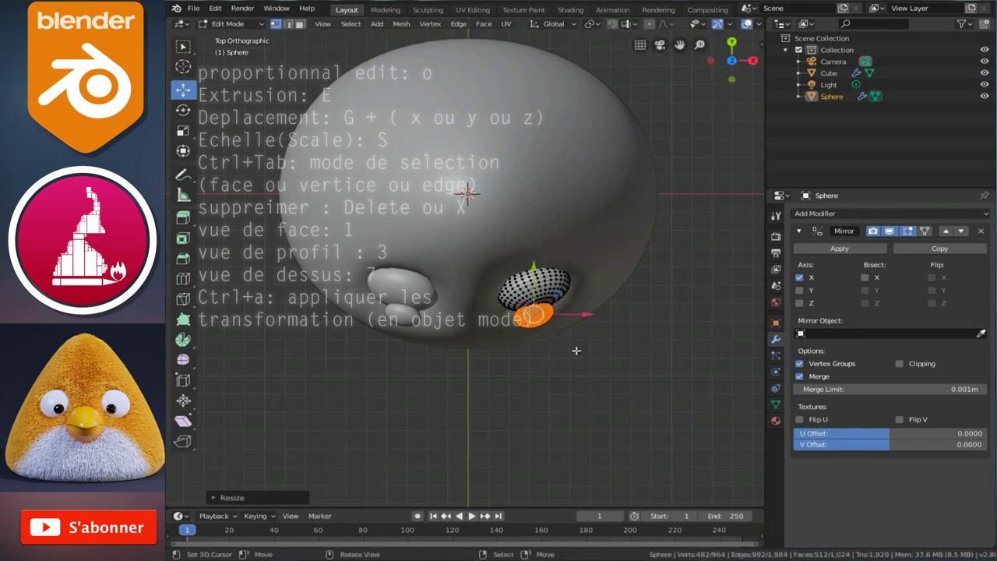
pyautogui.press('g')
pyautogui.press('y')
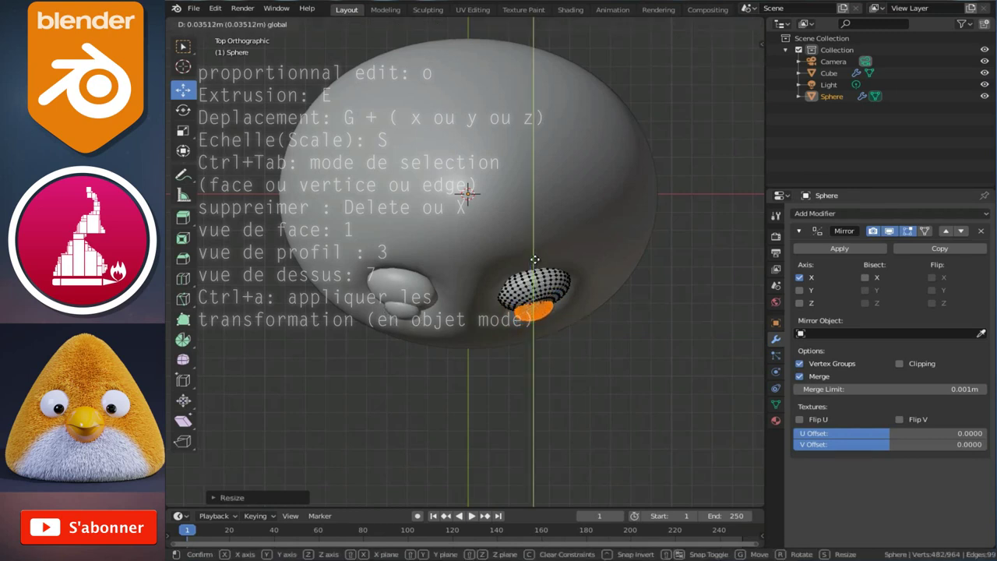
pyautogui.click(535, 258)
pyautogui.press('1')
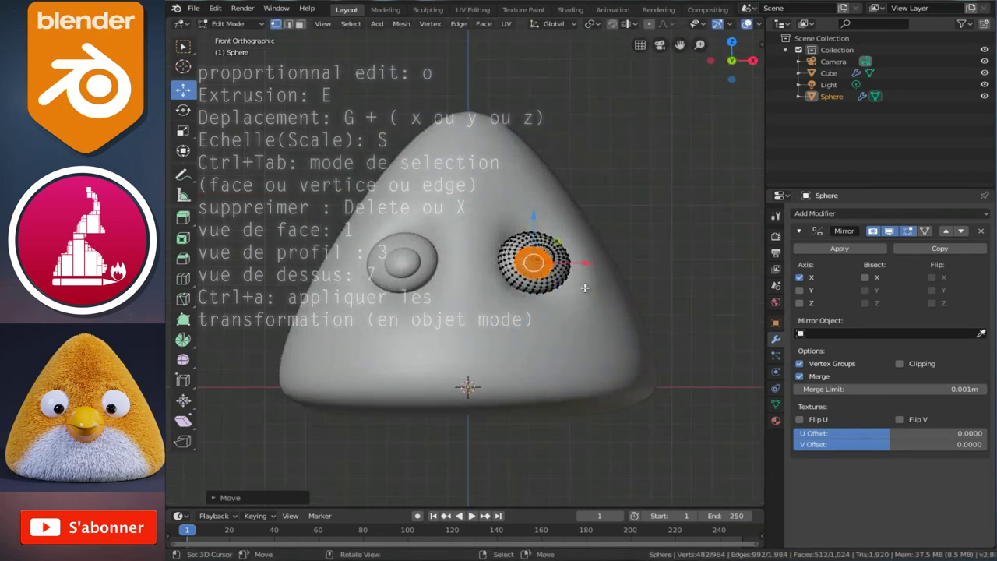
pyautogui.scroll(2, 516, 266)
pyautogui.scroll(1, 516, 266)
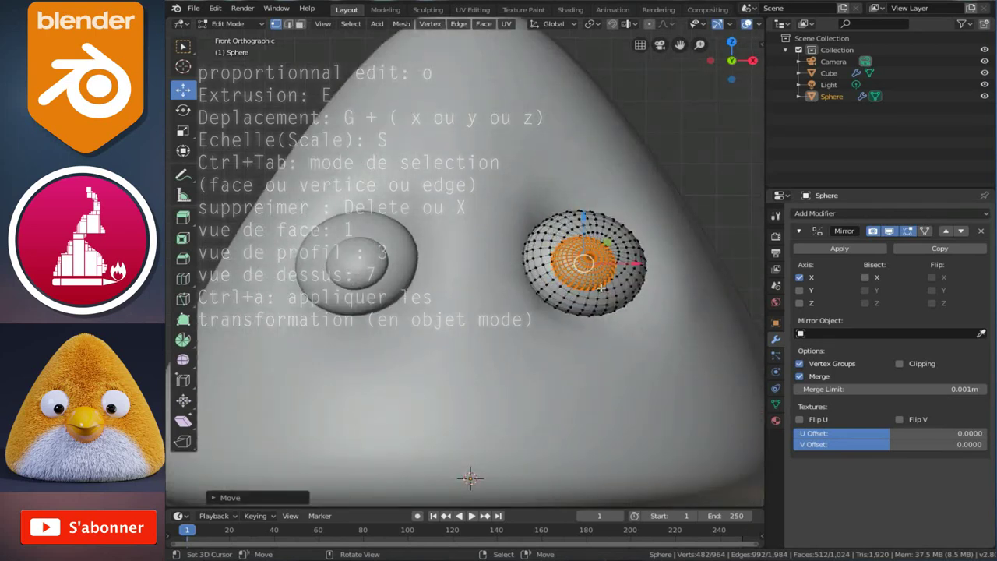
pyautogui.press('g')
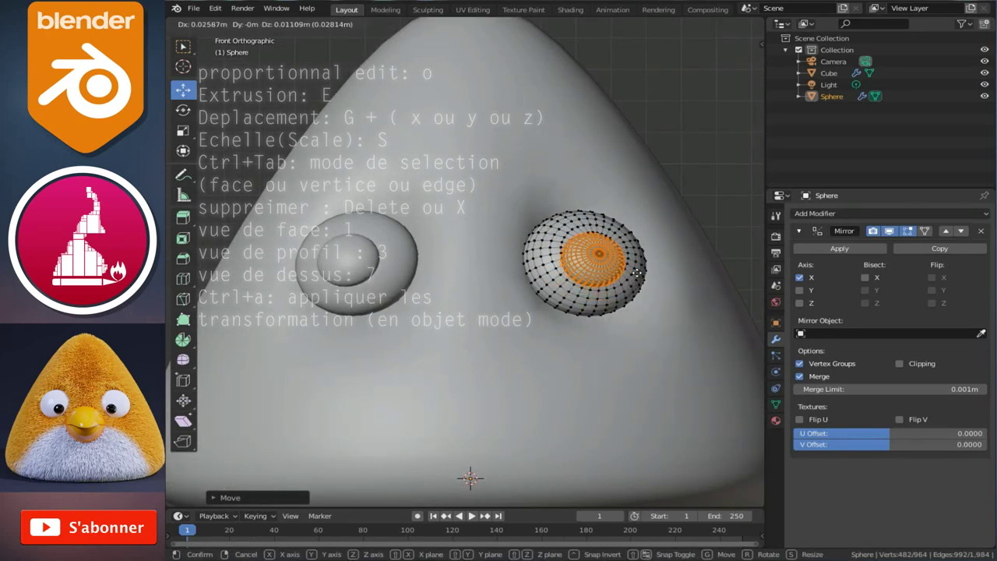
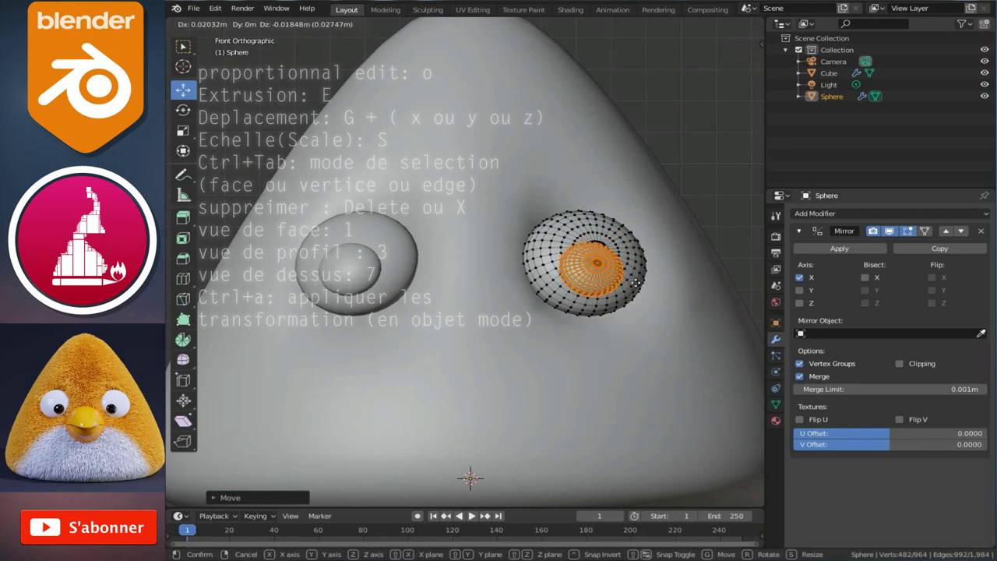
# Scale the pupil vertices up to enlarge the pupil, then return to Object Mode.
pyautogui.press('s')
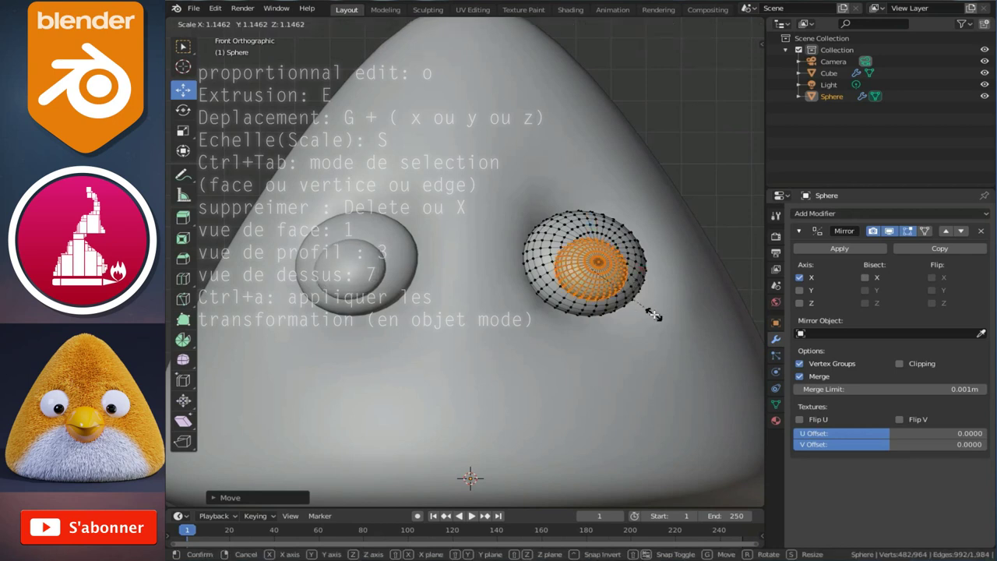
pyautogui.click(655, 316)
pyautogui.press('Tab')
pyautogui.scroll(-1, 634, 310)
pyautogui.click(604, 323)
pyautogui.scroll(-3, 519, 234)
# Reopen the eye sphere for editing and move the pupil to a better spot on the eyeball.
pyautogui.moveTo(519, 233); pyautogui.dragTo(506, 284, button='middle')
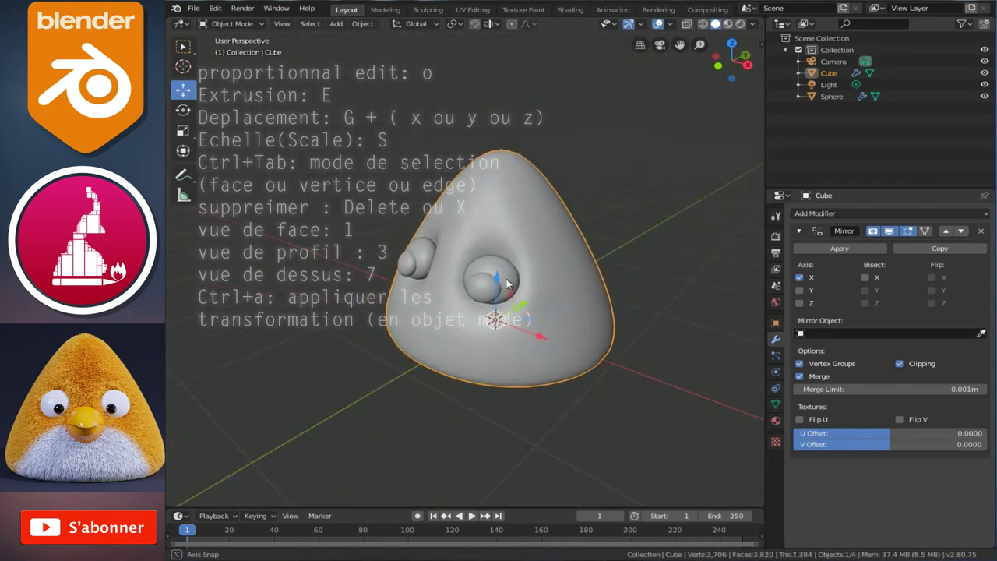
pyautogui.scroll(3, 507, 285)
pyautogui.press('Tab')
pyautogui.press('Tab')
pyautogui.click(492, 341)
pyautogui.press('Tab')
pyautogui.moveTo(492, 341); pyautogui.dragTo(493, 334, button='middle')
pyautogui.press('g')
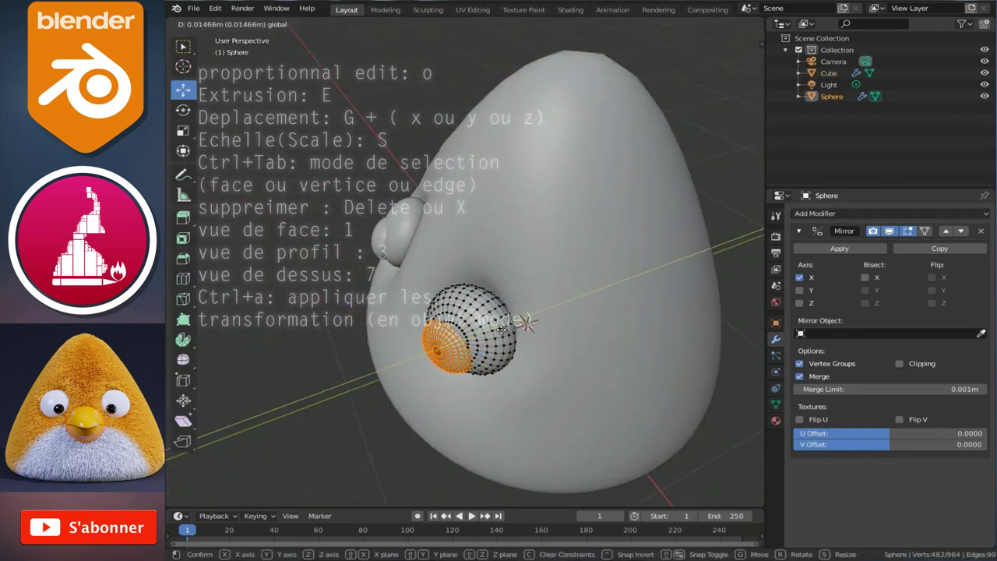
pyautogui.click(505, 330)
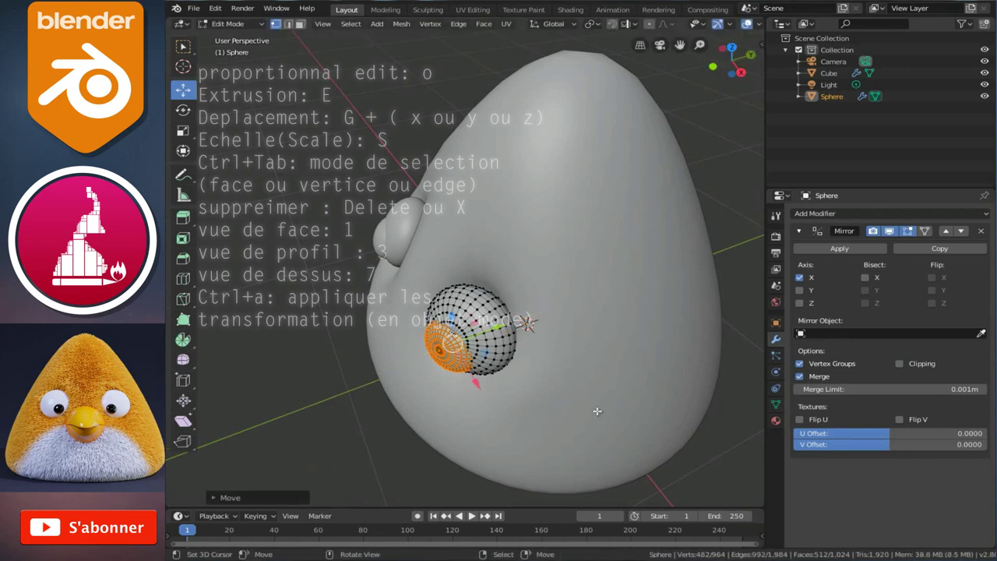
# Tilt the pupil slightly in Right view, then return to Object Mode to see the whole head.
pyautogui.press('3')
pyautogui.scroll(2, 569, 374)
pyautogui.scroll(2, 577, 343)
pyautogui.scroll(2, 579, 320)
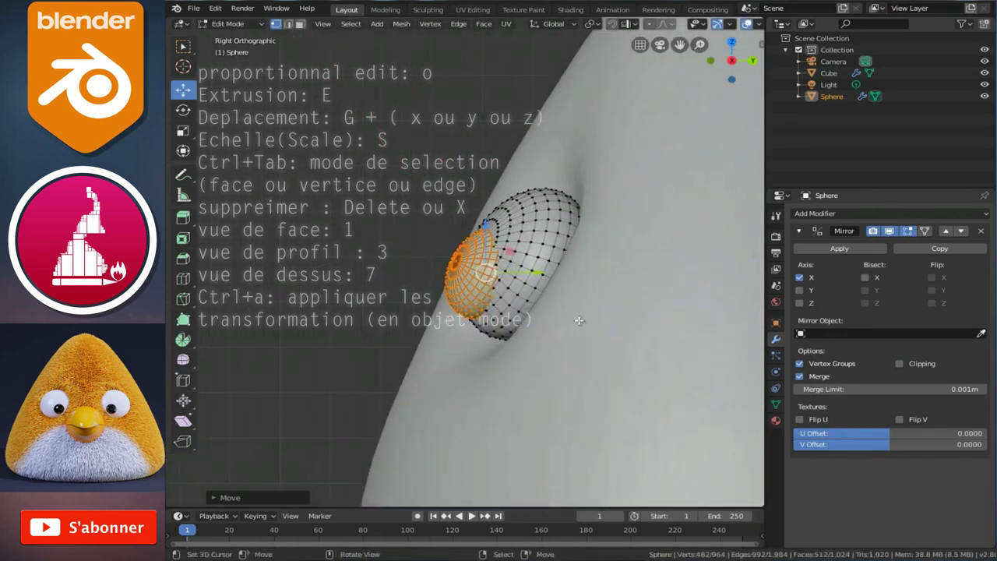
pyautogui.press('r')
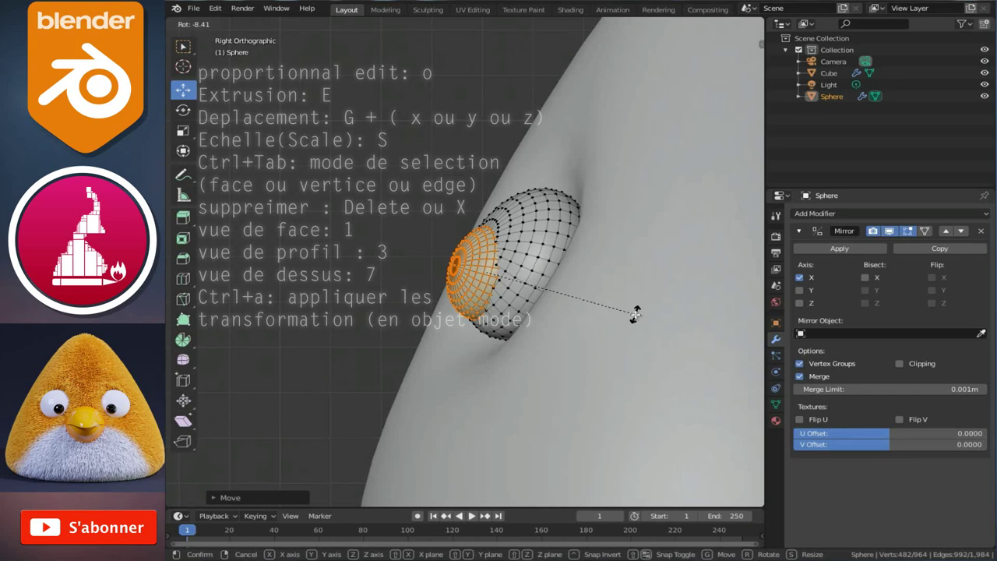
pyautogui.click(635, 313)
pyautogui.press('Tab')
pyautogui.scroll(-4, 504, 239)
pyautogui.moveTo(504, 239)
pyautogui.mouseDown(button='middle')
pyautogui.moveTo(491, 277)
pyautogui.moveTo(613, 283)
pyautogui.moveTo(641, 308)
pyautogui.mouseUp(button='middle')
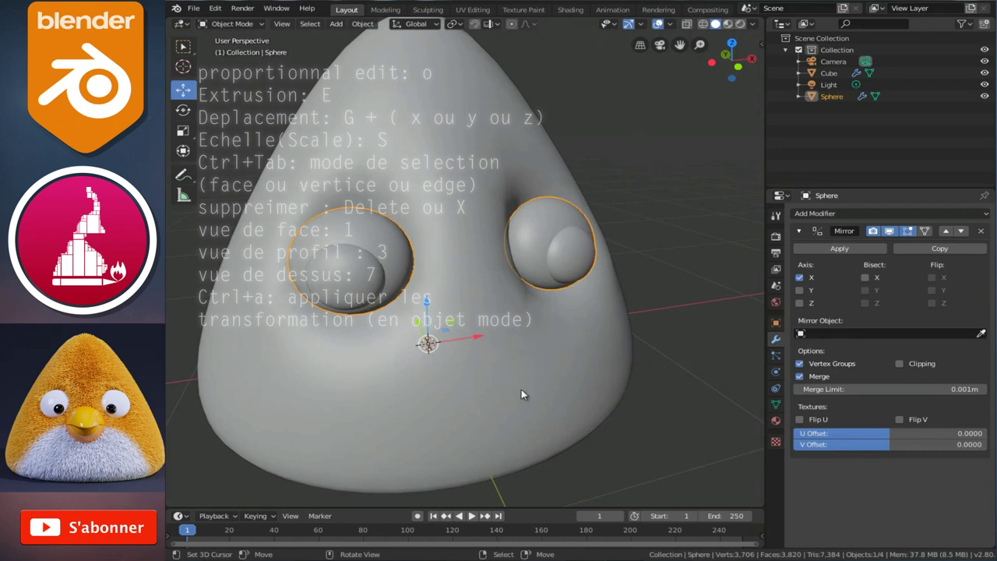
# Select the Cube head instead of the eye sphere and enter Edit Mode on it.
pyautogui.scroll(-3, 510, 347)
pyautogui.moveTo(455, 248)
pyautogui.mouseDown(button='middle')
pyautogui.moveTo(537, 250)
pyautogui.moveTo(455, 264)
pyautogui.mouseUp(button='middle')
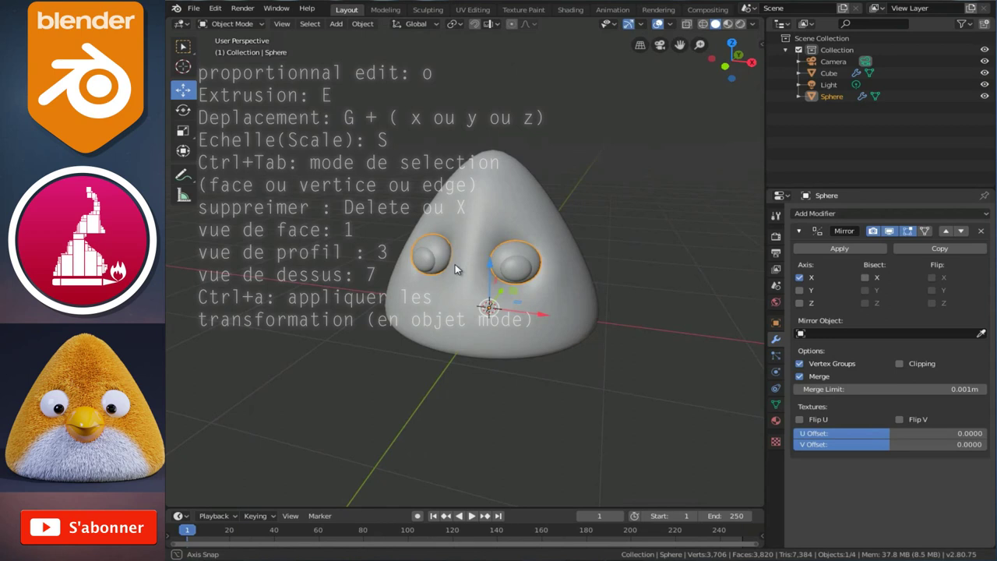
pyautogui.moveTo(473, 239); pyautogui.dragTo(465, 236, button='middle')
pyautogui.press('Tab')
pyautogui.press('Tab')
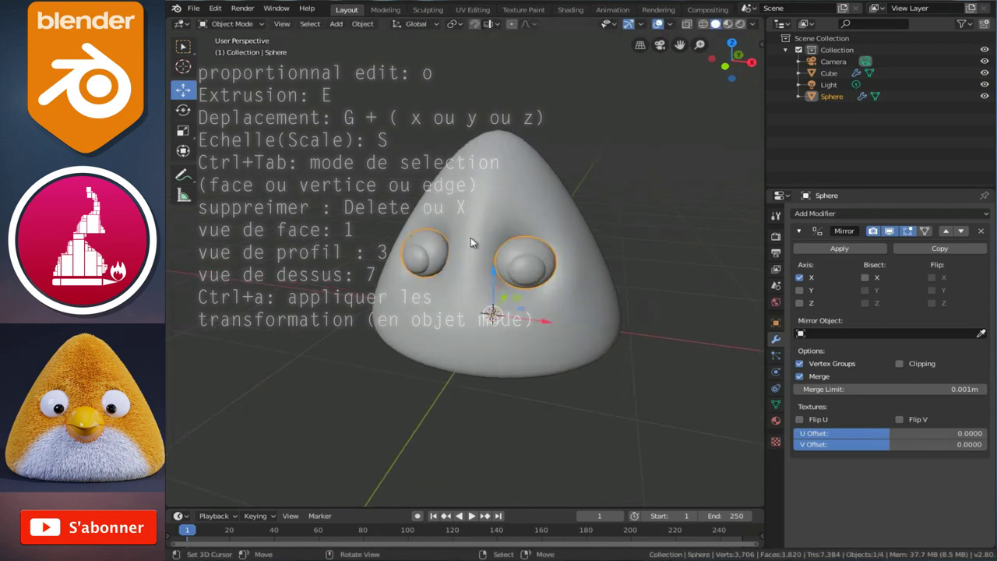
pyautogui.click(472, 316)
pyautogui.moveTo(486, 311); pyautogui.dragTo(524, 302, button='middle')
pyautogui.press('Tab')
pyautogui.moveTo(591, 240)
pyautogui.mouseDown(button='middle')
pyautogui.moveTo(561, 300)
pyautogui.moveTo(408, 312)
pyautogui.mouseUp(button='middle')
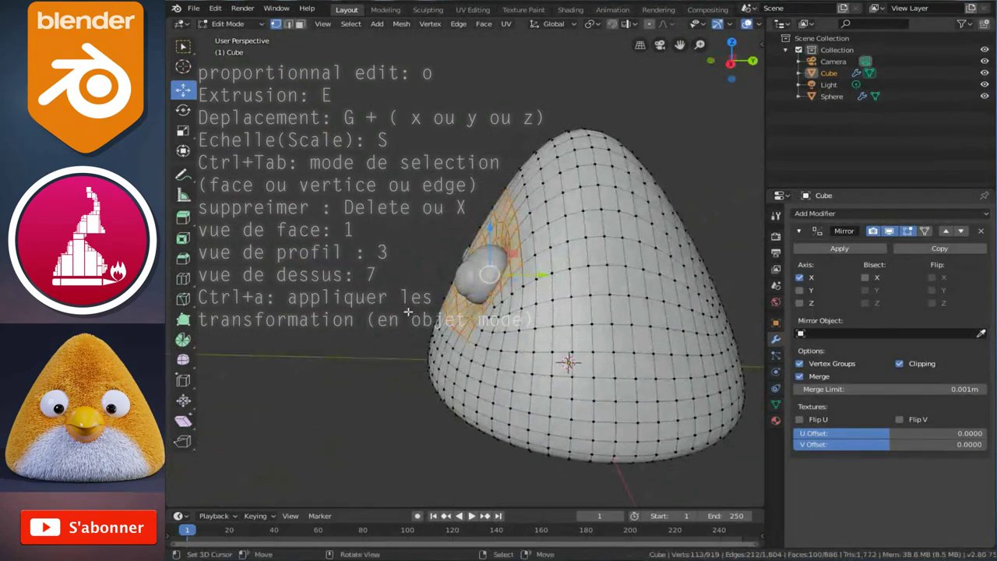
# Switch to Face select and pick a strip of four faces just above the eye.
pyautogui.moveTo(590, 252)
pyautogui.mouseDown(button='middle')
pyautogui.moveTo(650, 261)
pyautogui.moveTo(612, 252)
pyautogui.mouseUp(button='middle')
pyautogui.scroll(3, 655, 258)
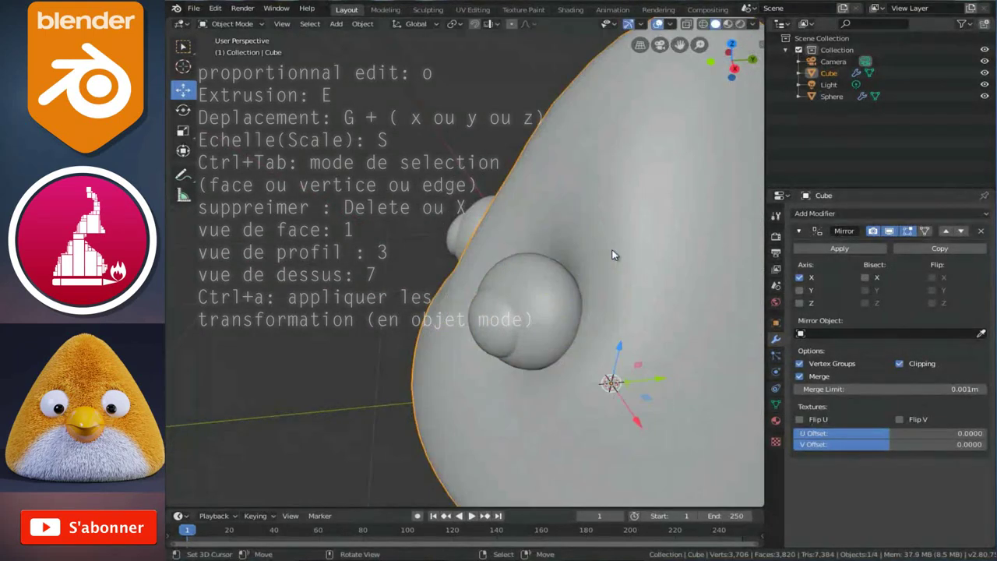
pyautogui.hotkey('ctrl', 'Tab')
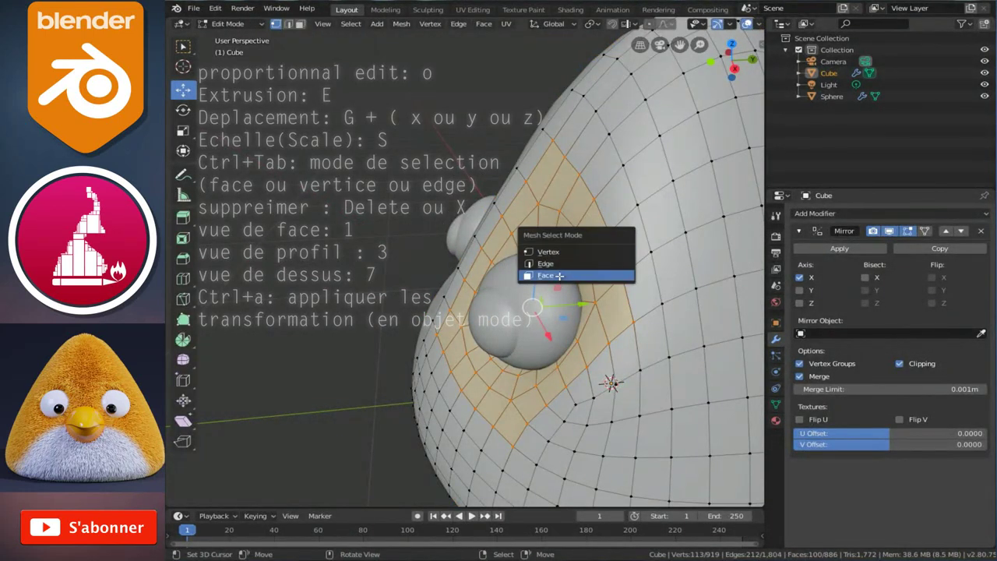
pyautogui.click(559, 276)
pyautogui.click(637, 244)
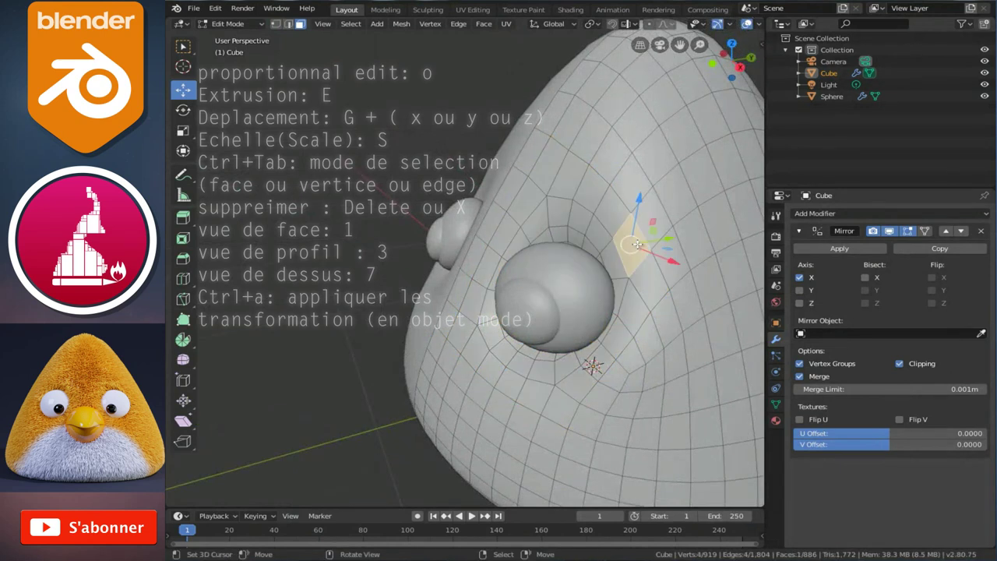
pyautogui.keyDown('shift'); pyautogui.click(616, 222); pyautogui.keyUp('shift')
pyautogui.keyDown('shift'); pyautogui.click(592, 195); pyautogui.keyUp('shift')
pyautogui.keyDown('shift'); pyautogui.click(573, 181); pyautogui.keyUp('shift')
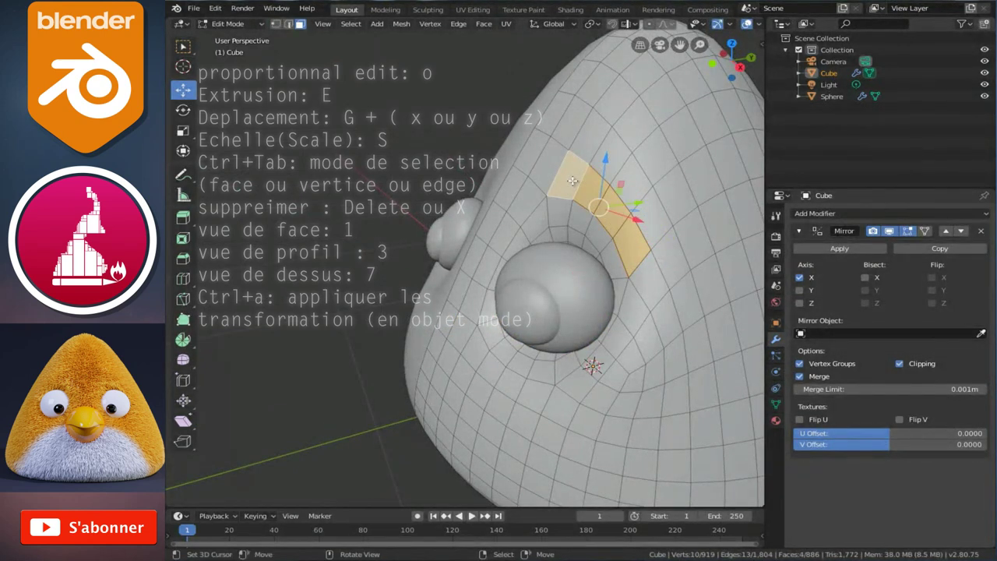
pyautogui.moveTo(560, 180); pyautogui.dragTo(638, 232, button='middle')
# Move the face strip outward over the eye and check the shape in Object Mode.
pyautogui.press('g')
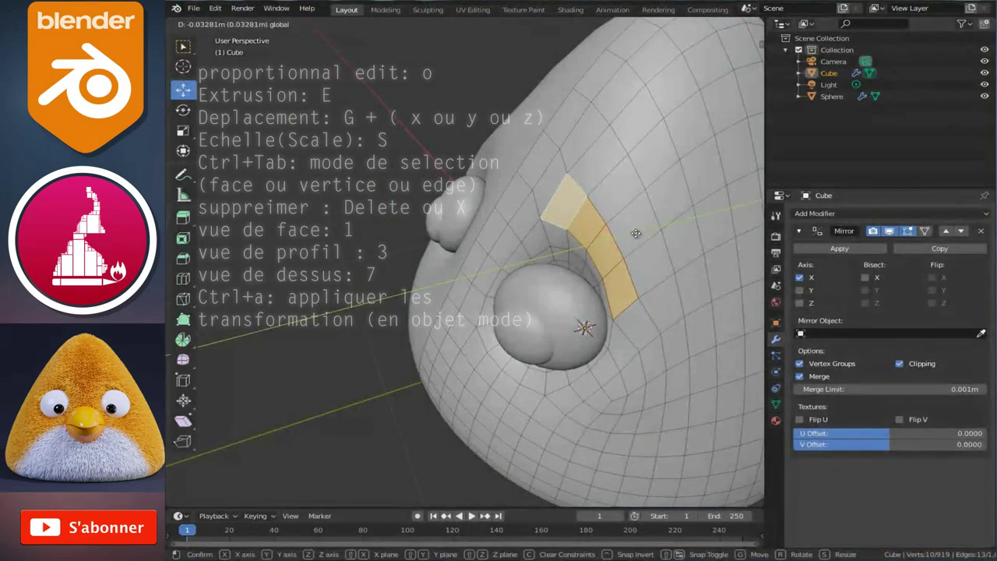
pyautogui.click(638, 232)
pyautogui.moveTo(638, 232); pyautogui.dragTo(604, 213, button='middle')
pyautogui.press('g')
pyautogui.click(609, 226)
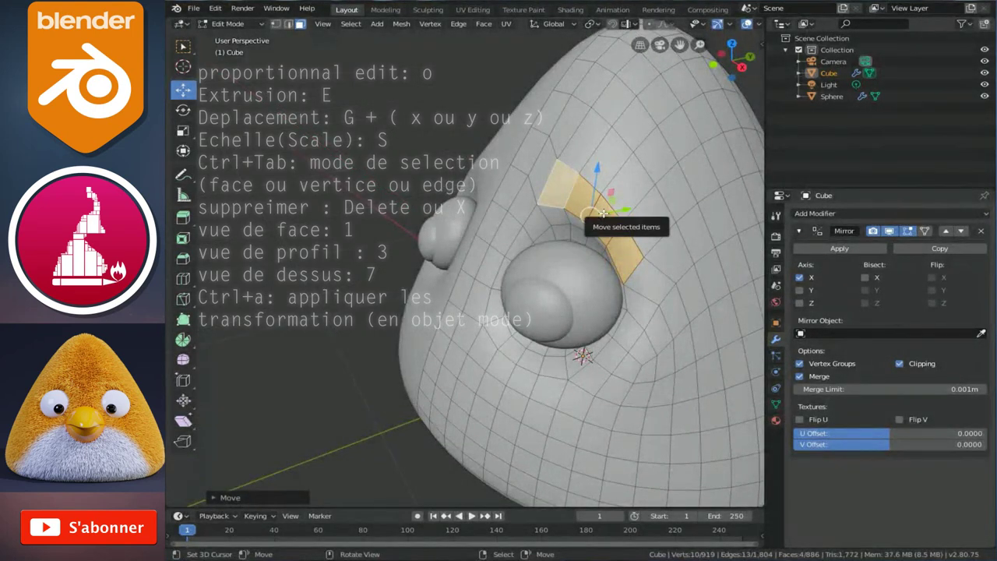
pyautogui.press('1')
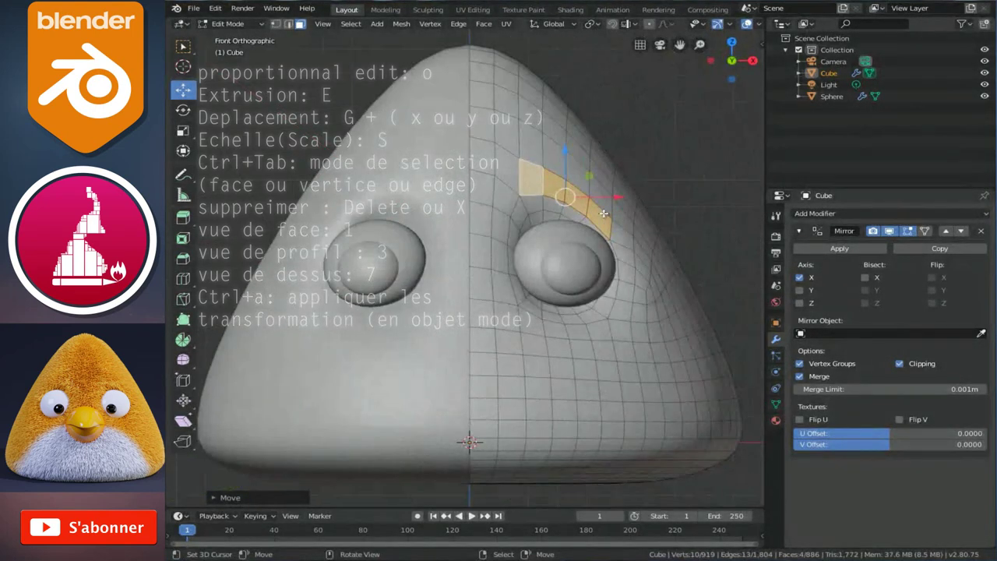
pyautogui.scroll(3, 635, 226)
pyautogui.press('Tab')
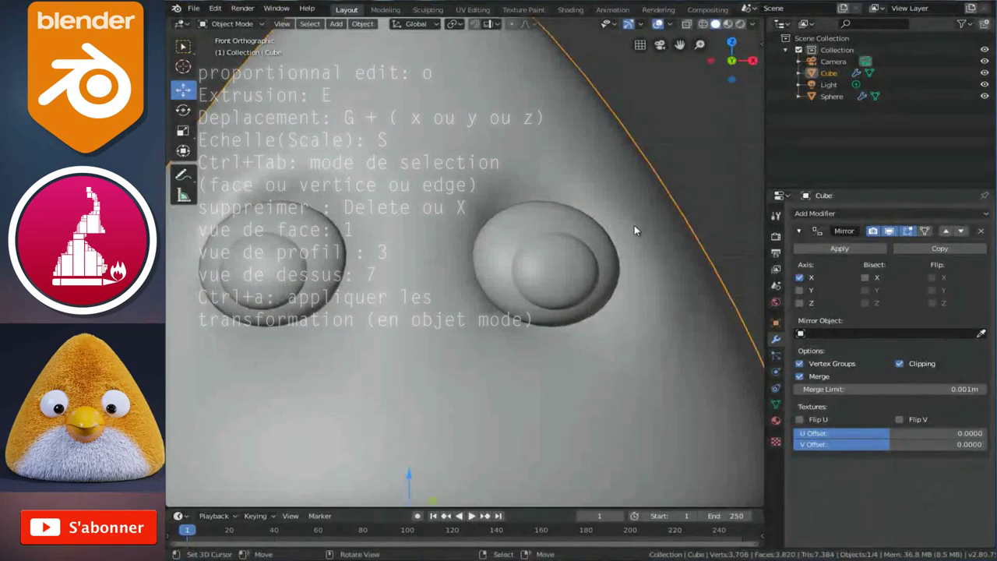
pyautogui.scroll(-3, 634, 228)
pyautogui.scroll(-2, 623, 222)
# Back in Edit Mode, add three more faces beside the brow strip.
pyautogui.press('Tab')
pyautogui.moveTo(609, 212); pyautogui.dragTo(534, 247, button='middle')
pyautogui.moveTo(608, 303); pyautogui.dragTo(577, 265, button='middle')
pyautogui.scroll(2, 576, 265)
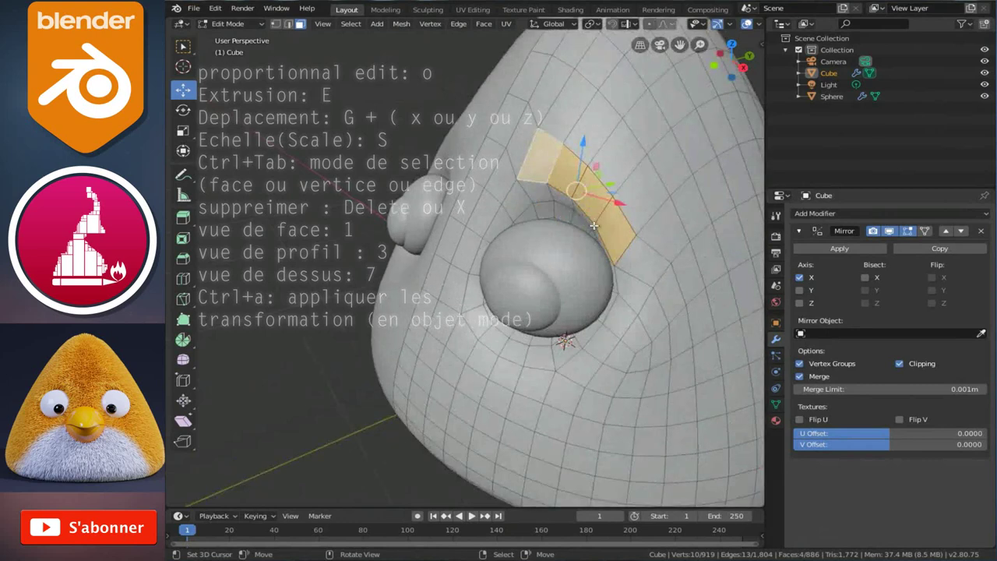
pyautogui.keyDown('shift'); pyautogui.click(521, 188); pyautogui.keyUp('shift')
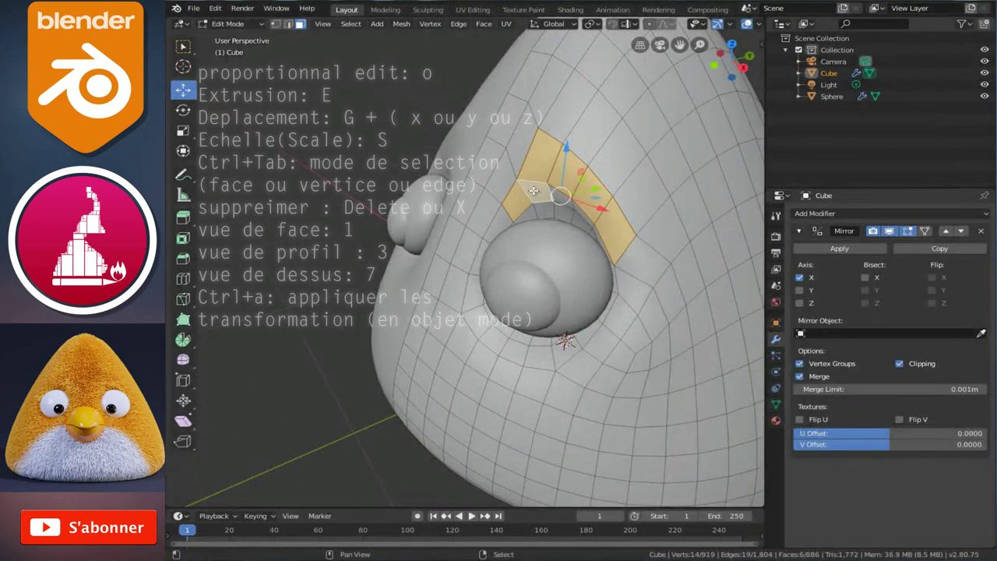
pyautogui.moveTo(558, 191); pyautogui.dragTo(569, 194, button='middle')
pyautogui.keyDown('shift'); pyautogui.click(573, 200); pyautogui.keyUp('shift')
pyautogui.keyDown('shift'); pyautogui.click(593, 218); pyautogui.keyUp('shift')
pyautogui.moveTo(600, 225); pyautogui.dragTo(595, 200, button='middle')
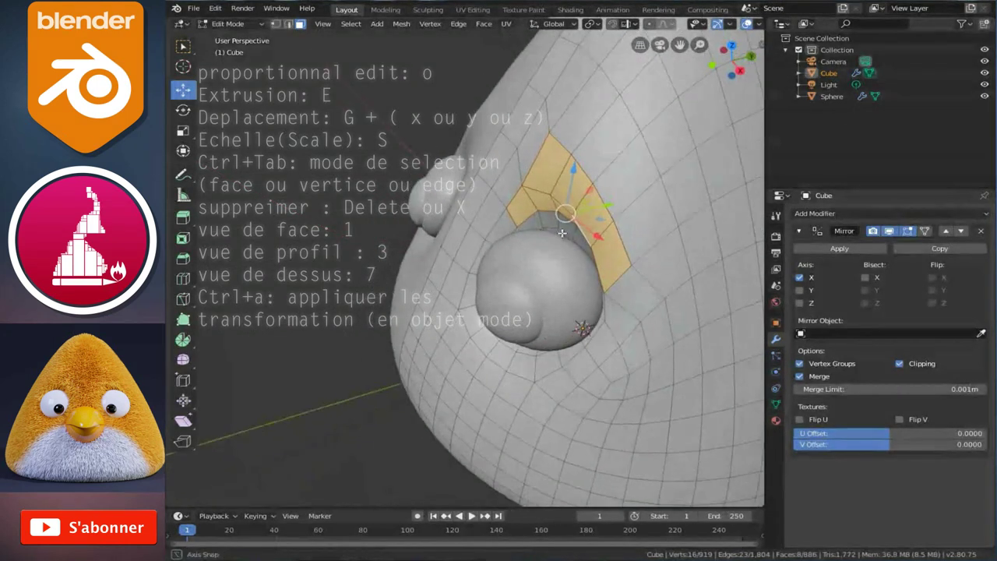
# Extrude the selected brow faces and drag them down over the eyeball in front view.
pyautogui.press('e')
pyautogui.click(606, 208)
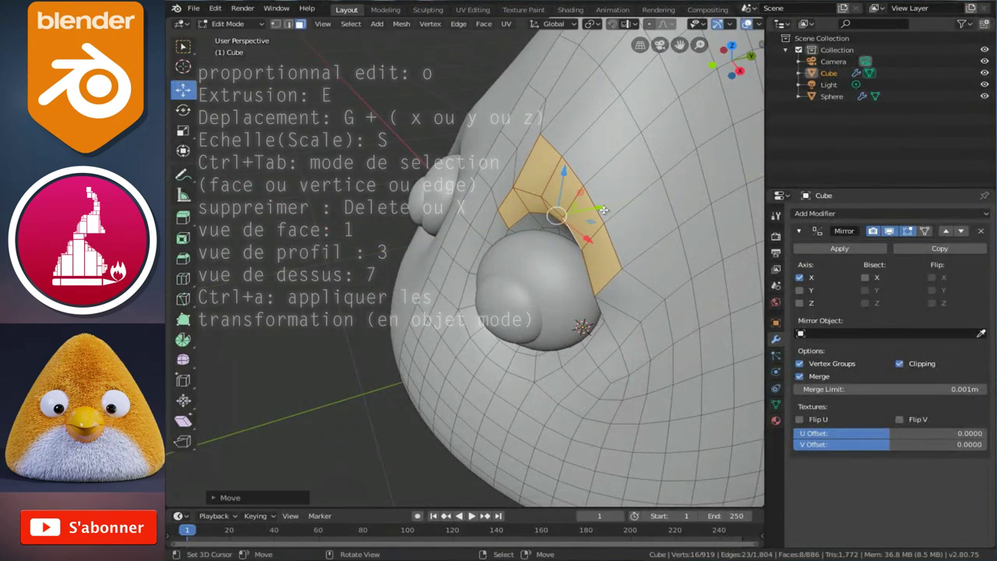
pyautogui.press('KP_1')
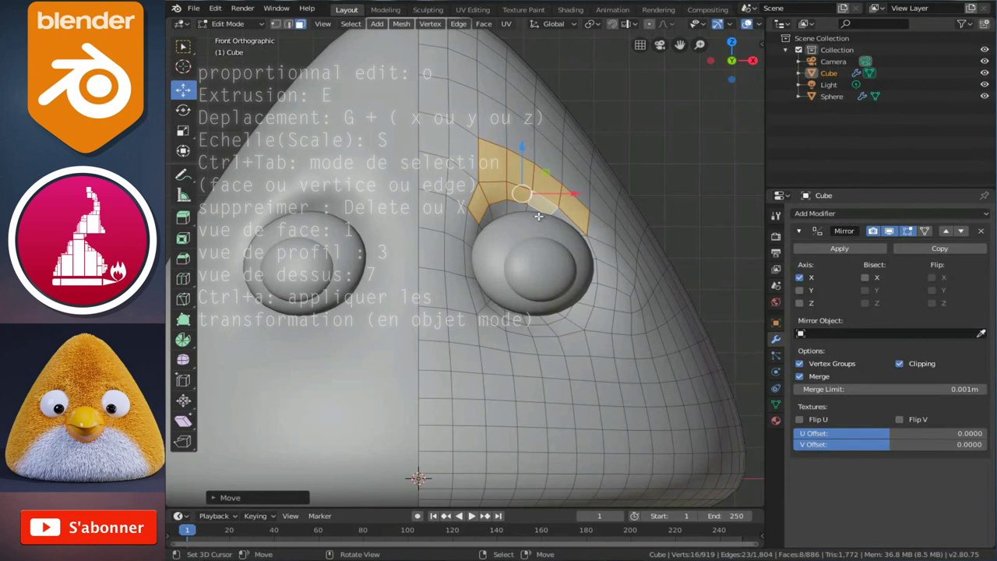
pyautogui.press('g')
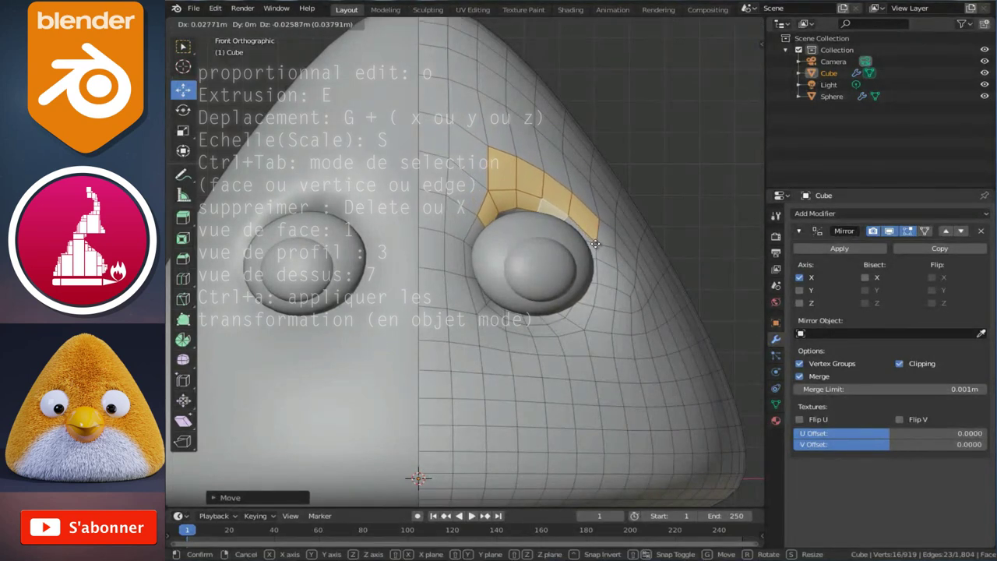
pyautogui.click(592, 242)
pyautogui.press('Tab')
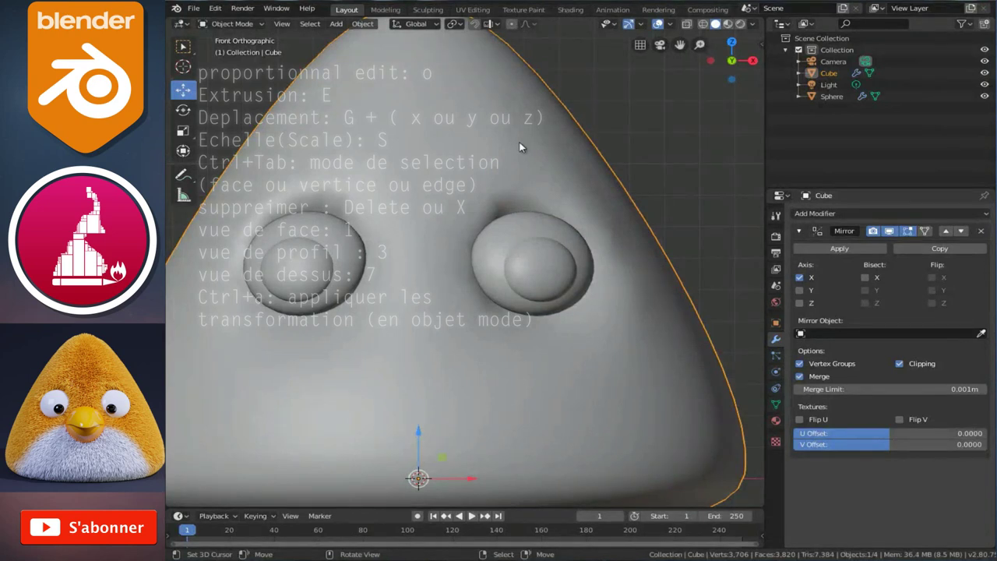
# Re-enter Edit Mode on the head and zoom in beside the right eye socket.
pyautogui.scroll(-3, 521, 146)
pyautogui.moveTo(521, 146); pyautogui.dragTo(552, 245, button='middle')
pyautogui.scroll(3, 552, 245)
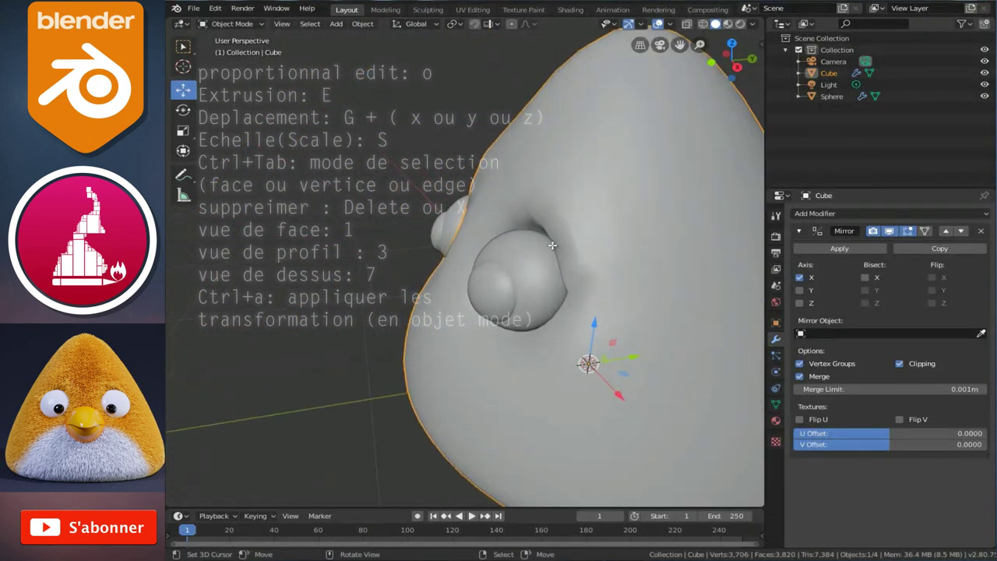
pyautogui.press('Tab')
pyautogui.scroll(1, 551, 245)
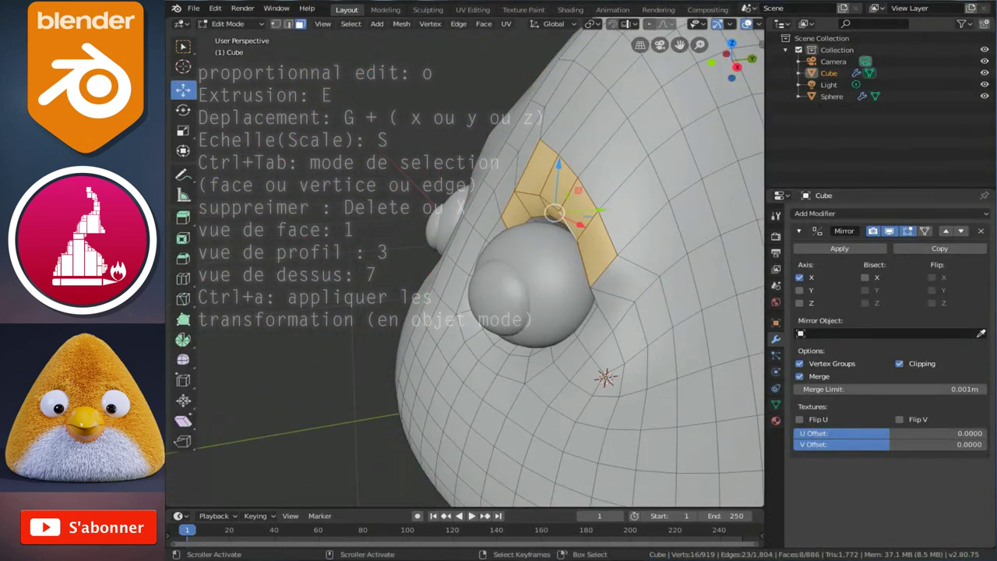
pyautogui.click(934, 523)
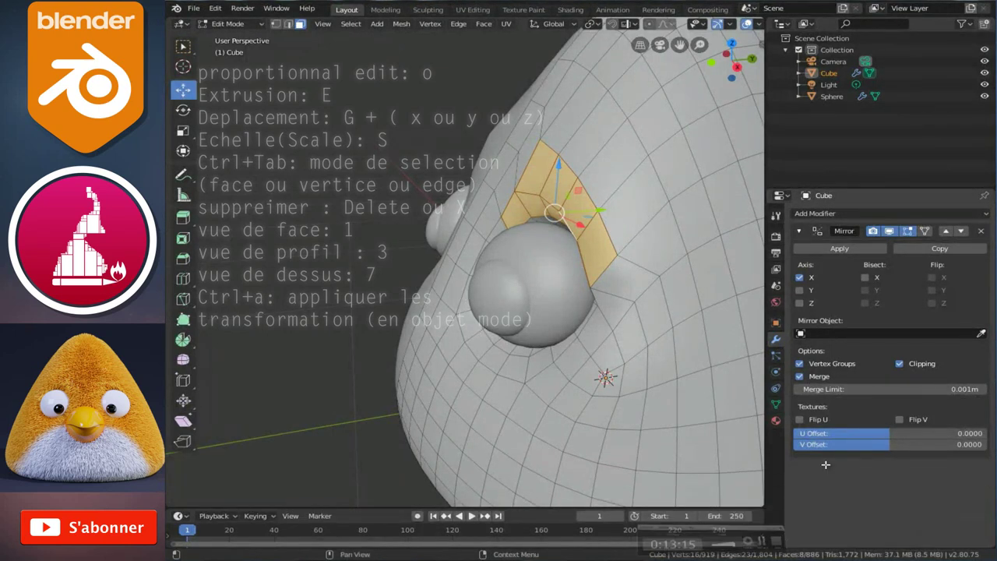
pyautogui.moveTo(646, 294); pyautogui.dragTo(624, 257, button='middle')
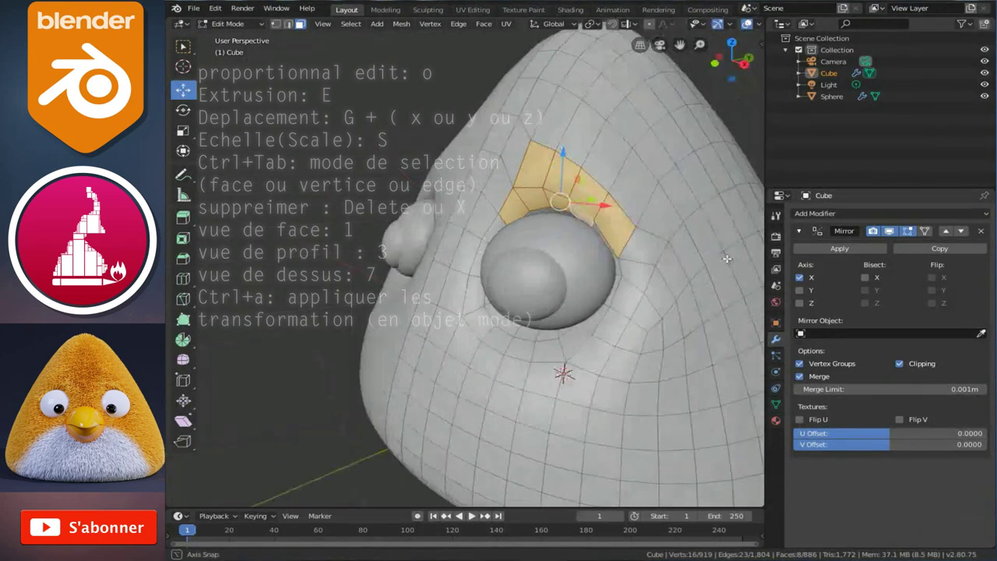
pyautogui.scroll(2, 618, 239)
pyautogui.scroll(1, 618, 239)
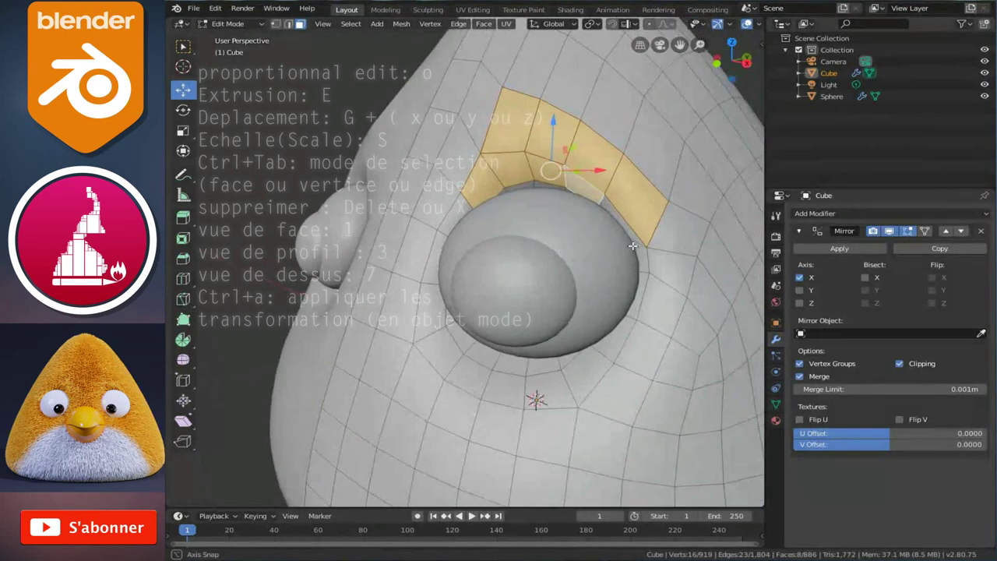
pyautogui.moveTo(623, 243)
pyautogui.mouseDown(button='middle')
pyautogui.moveTo(650, 258)
pyautogui.moveTo(656, 289)
pyautogui.mouseUp(button='middle')
# Select the few faces at the outer corner of the right eye.
pyautogui.keyDown('shift'); pyautogui.click(650, 259); pyautogui.keyUp('shift')
pyautogui.click(656, 289)
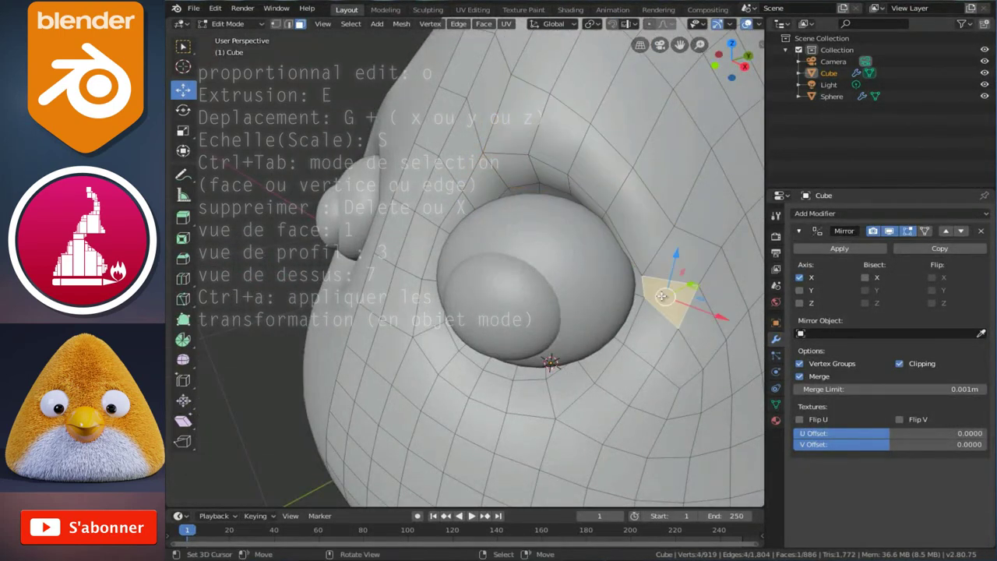
pyautogui.keyDown('shift'); pyautogui.click(670, 258); pyautogui.keyUp('shift')
pyautogui.keyDown('shift'); pyautogui.click(642, 247); pyautogui.keyUp('shift')
pyautogui.moveTo(670, 247); pyautogui.dragTo(647, 230, button='middle')
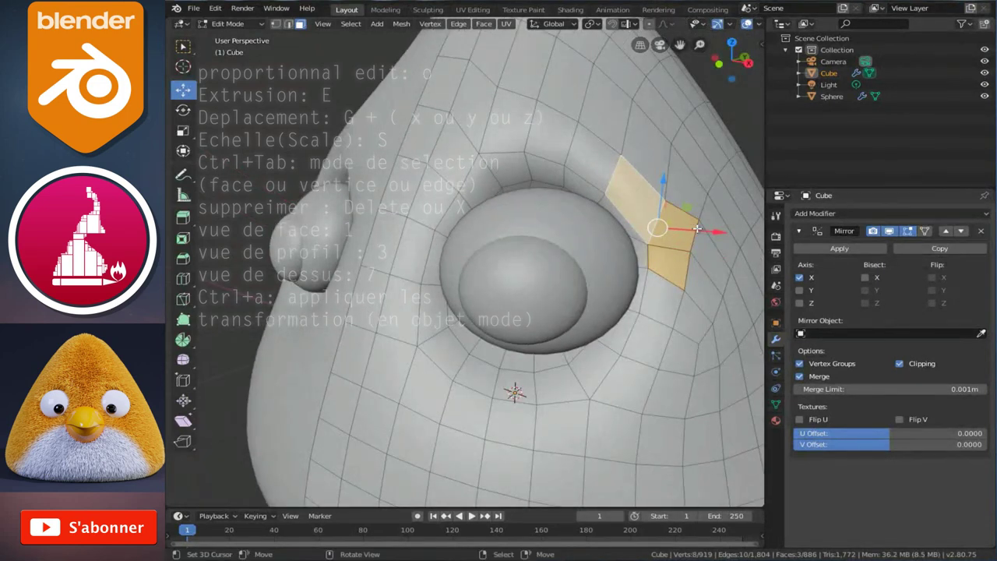
# Switch to Vertex select and apply Smooth Vertices, then return to Object Mode.
pyautogui.hotkey('ctrl', 'Tab')
pyautogui.click(646, 205)
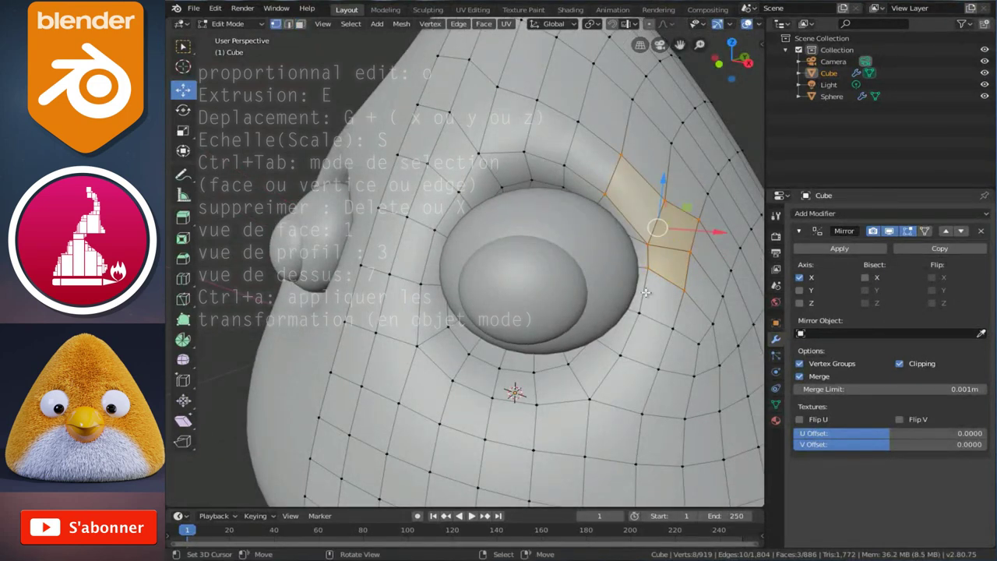
pyautogui.rightClick(646, 292)
pyautogui.click(605, 296)
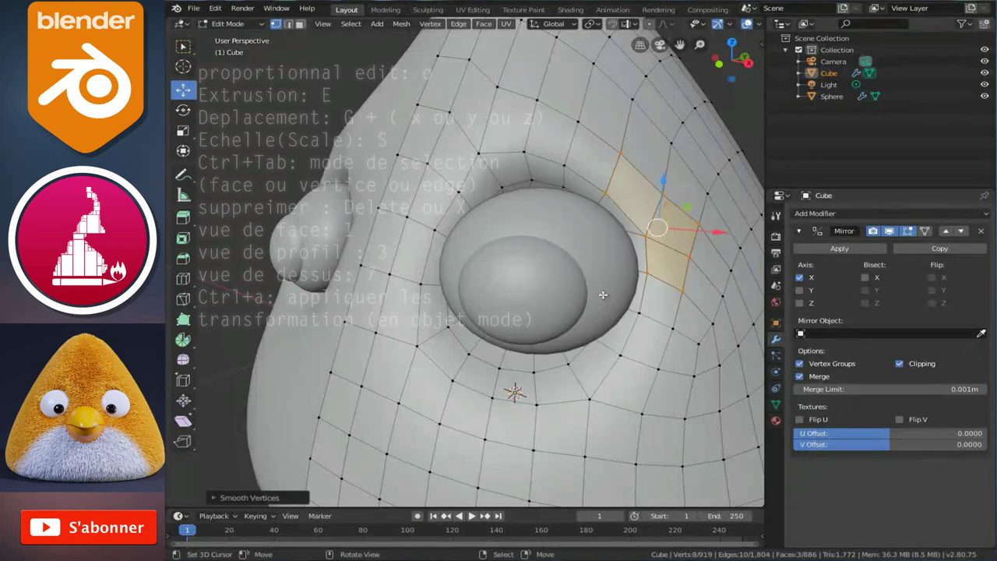
pyautogui.press('Tab')
pyautogui.scroll(-5, 616, 287)
pyautogui.moveTo(632, 297)
pyautogui.mouseDown(button='middle')
pyautogui.moveTo(600, 269)
pyautogui.moveTo(607, 273)
pyautogui.mouseUp(button='middle')
# Inspect the head through the camera and front views, briefly toggling Edit Mode.
pyautogui.press('KP_0')
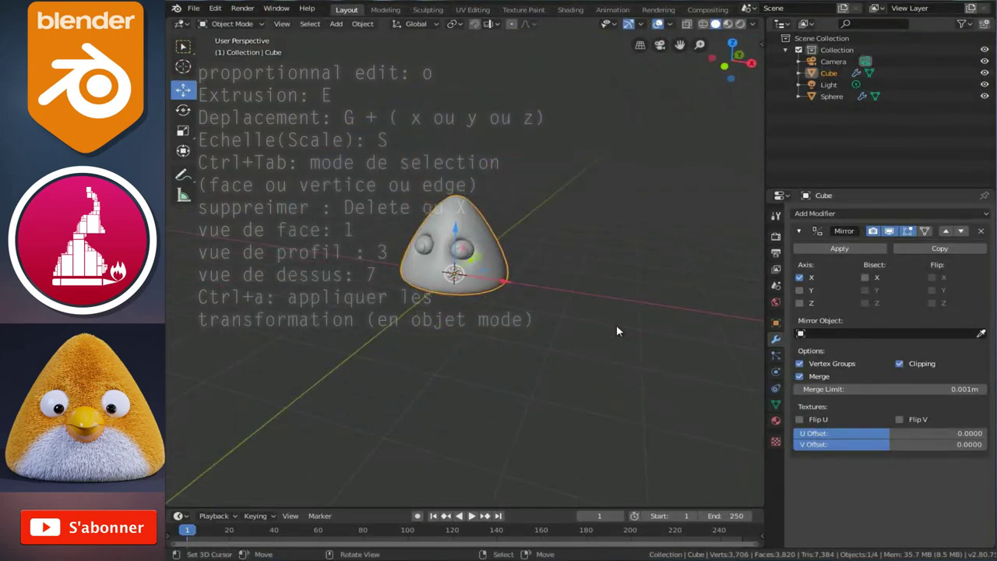
pyautogui.press('KP_1')
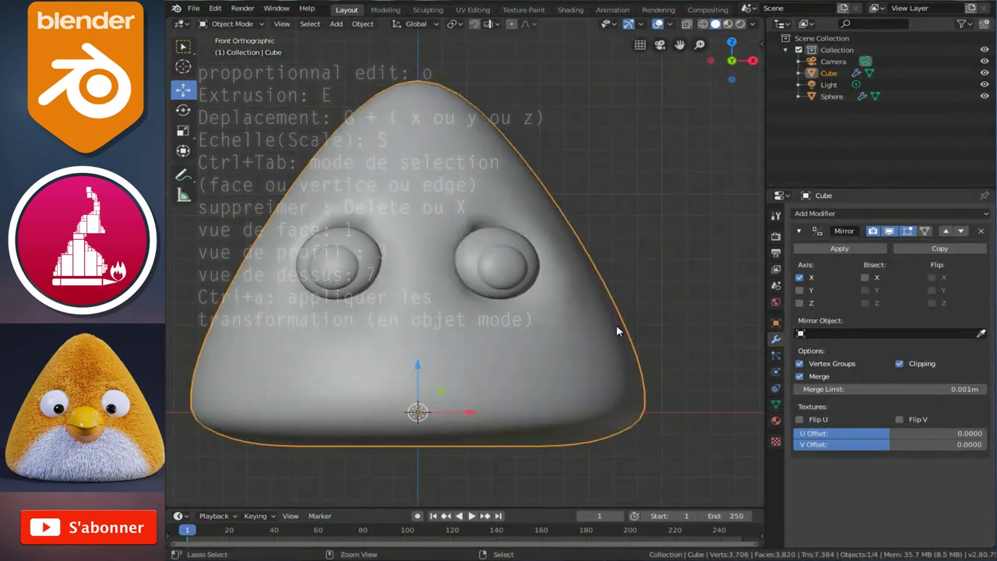
pyautogui.keyDown('shift'); pyautogui.scroll(1, 607, 325); pyautogui.keyUp('shift')
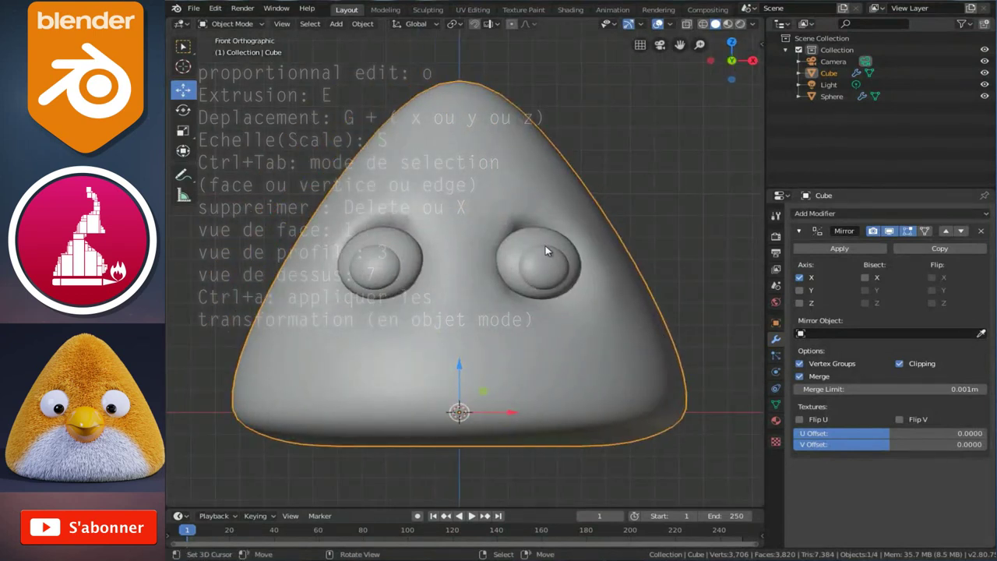
pyautogui.moveTo(550, 257); pyautogui.dragTo(504, 278, button='middle')
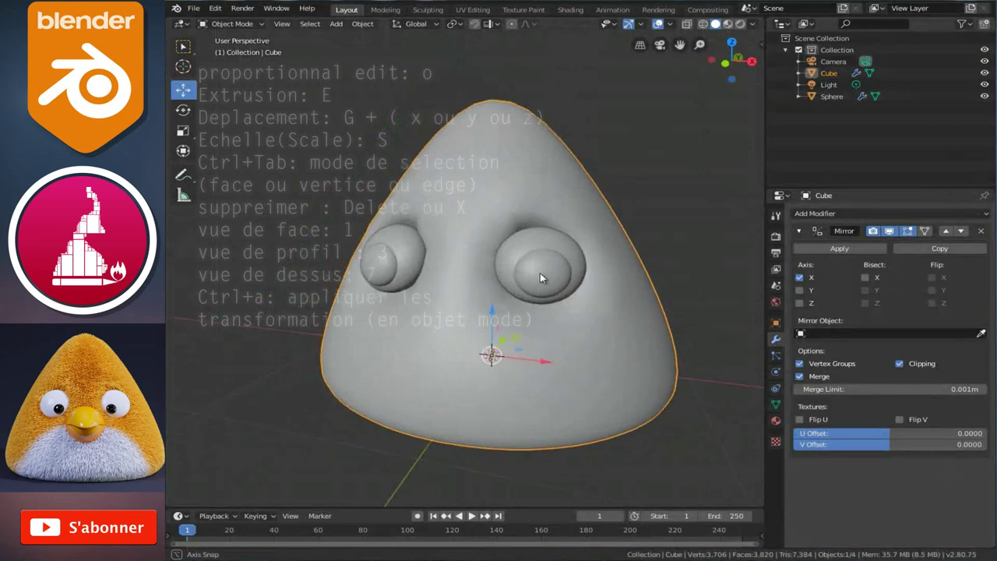
pyautogui.press('Tab')
pyautogui.scroll(3, 567, 239)
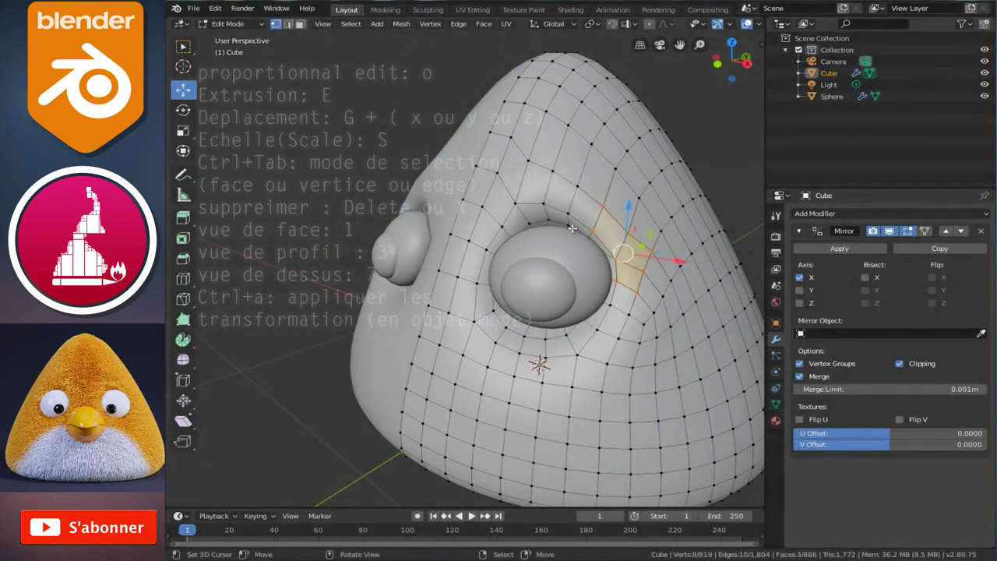
pyautogui.scroll(-2, 553, 229)
pyautogui.moveTo(554, 229)
pyautogui.mouseDown(button='middle')
pyautogui.moveTo(631, 256)
pyautogui.moveTo(403, 287)
pyautogui.moveTo(456, 282)
pyautogui.moveTo(501, 226)
pyautogui.moveTo(499, 308)
pyautogui.moveTo(559, 302)
pyautogui.mouseUp(button='middle')
pyautogui.scroll(-2, 403, 287)
pyautogui.press('Tab')
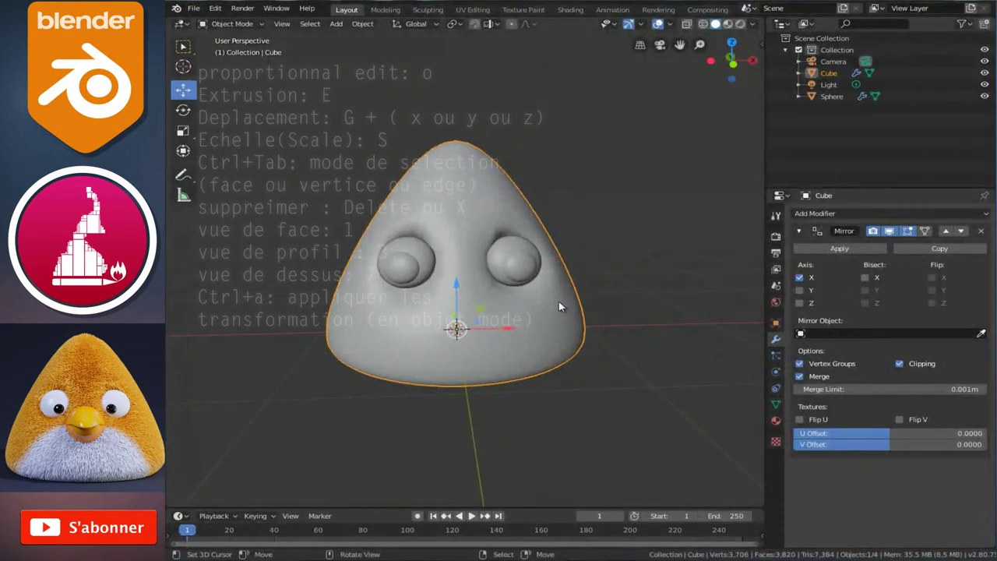
# Apply the Mirror modifier on the head and re-enter Edit Mode.
pyautogui.click(839, 251)
pyautogui.press('Tab')
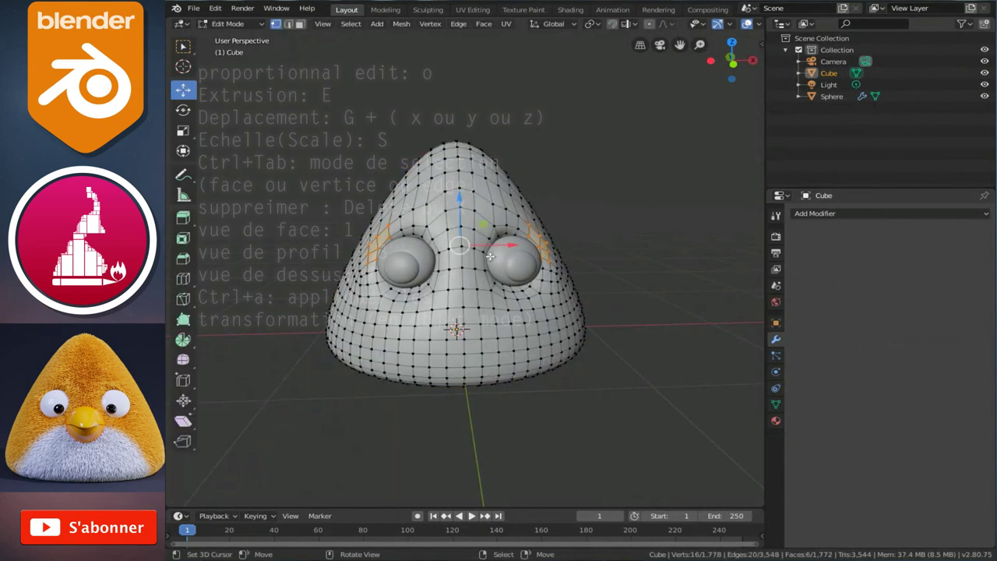
pyautogui.scroll(2, 457, 261)
pyautogui.moveTo(454, 277); pyautogui.dragTo(481, 224, button='middle')
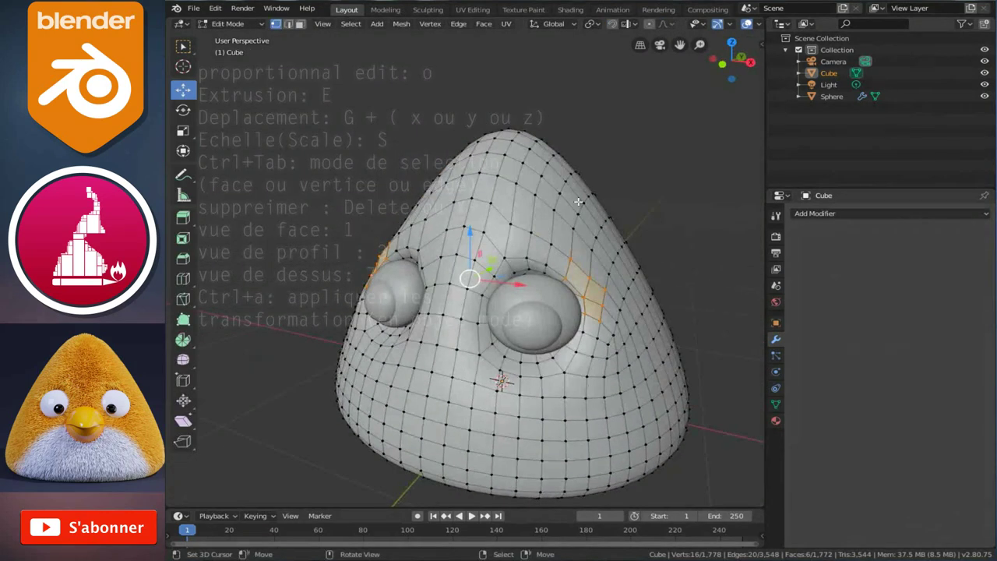
pyautogui.hotkey('ctrl', 'Tab')
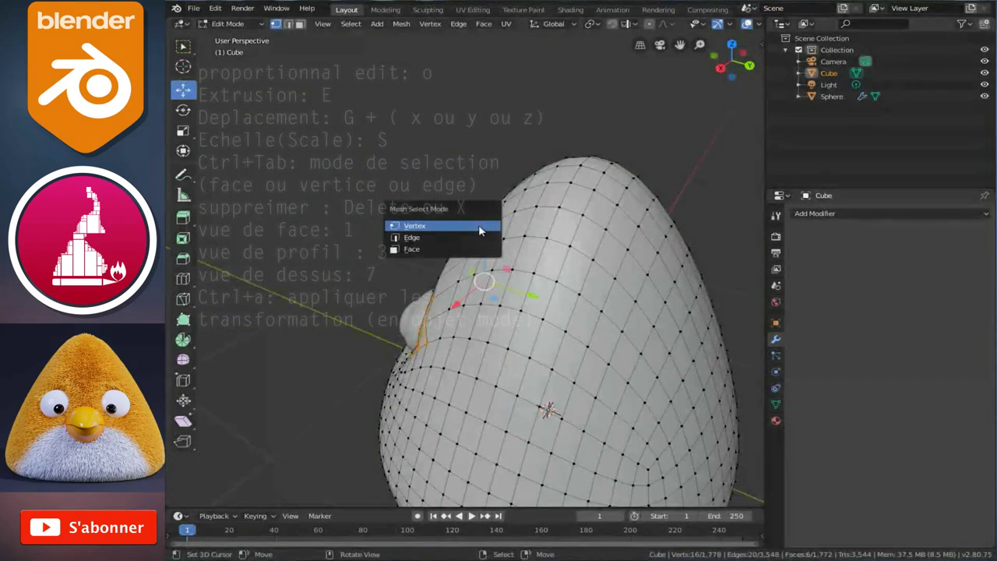
# In Edge select, Alt+click a vertical edge loop over the head and switch to top view.
pyautogui.click(437, 243)
pyautogui.moveTo(437, 242); pyautogui.dragTo(492, 240, button='middle')
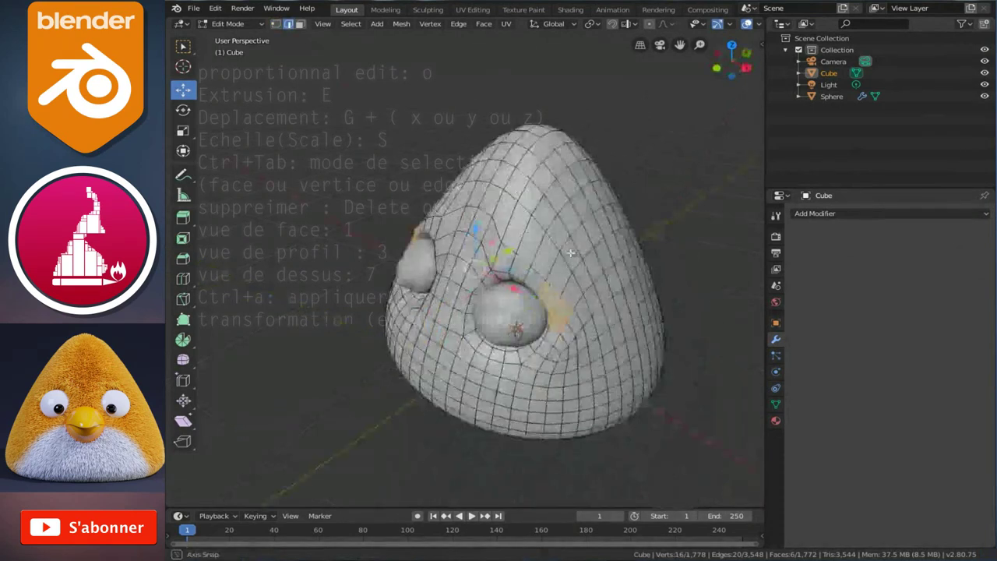
pyautogui.scroll(1, 449, 239)
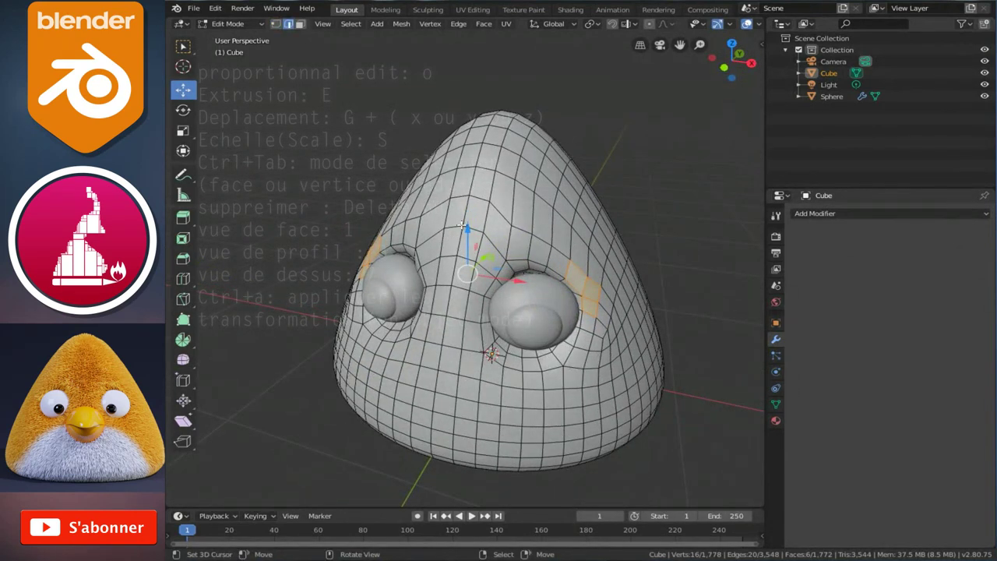
pyautogui.moveTo(611, 227); pyautogui.dragTo(496, 239, button='middle')
pyautogui.press('alt')
pyautogui.keyDown('alt'); pyautogui.click(513, 226); pyautogui.keyUp('alt')
pyautogui.moveTo(503, 231)
pyautogui.mouseDown(button='middle')
pyautogui.moveTo(531, 334)
pyautogui.moveTo(498, 425)
pyautogui.mouseUp(button='middle')
pyautogui.moveTo(614, 236)
pyautogui.mouseDown(button='middle')
pyautogui.moveTo(488, 205)
pyautogui.moveTo(609, 317)
pyautogui.moveTo(602, 299)
pyautogui.mouseUp(button='middle')
pyautogui.press('KP_7')
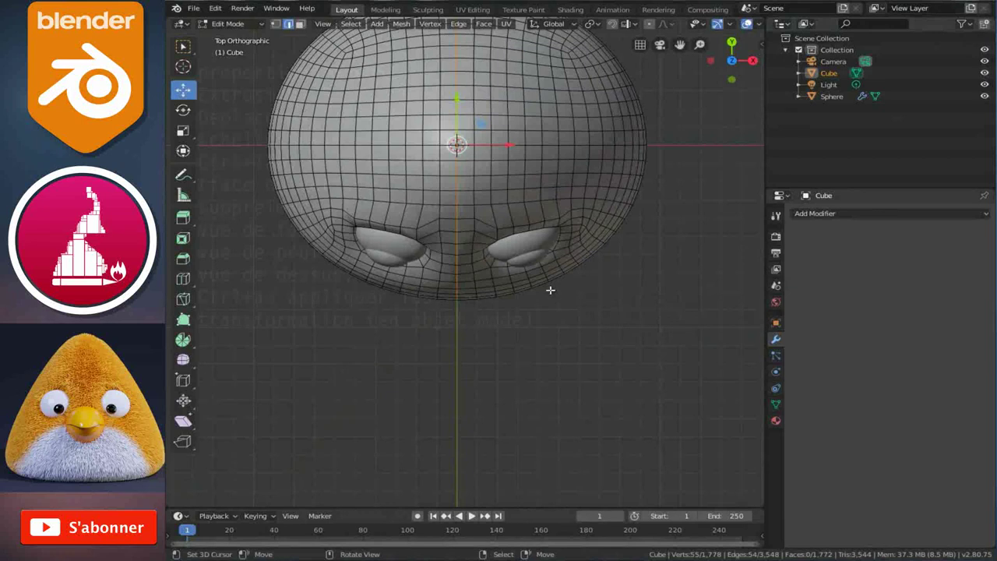
# Deselect an extra vertex from the vertical edge path and orbit to view the head's underside.
pyautogui.scroll(1, 548, 289)
pyautogui.scroll(3, 459, 260)
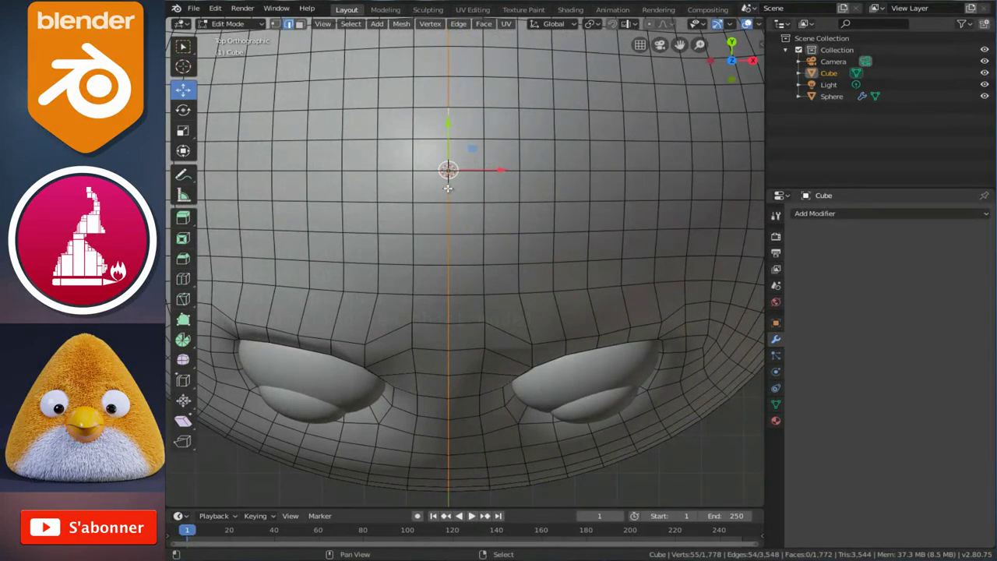
pyautogui.moveTo(449, 280)
pyautogui.mouseDown(button='middle')
pyautogui.moveTo(463, 352)
pyautogui.moveTo(459, 279)
pyautogui.mouseUp(button='middle')
pyautogui.keyDown('shift'); pyautogui.click(448, 75); pyautogui.keyUp('shift')
pyautogui.scroll(-1, 461, 148)
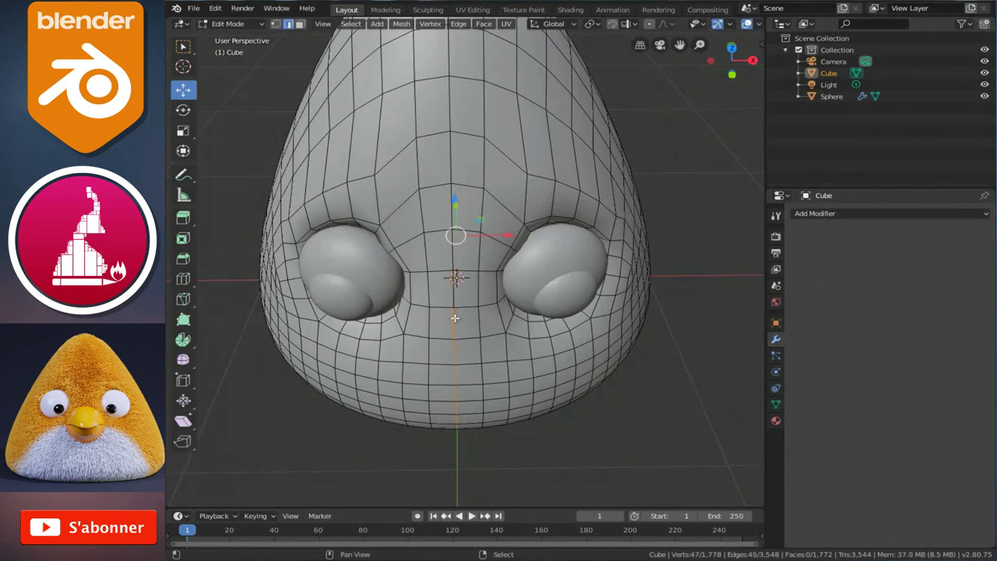
pyautogui.moveTo(477, 324); pyautogui.dragTo(460, 298, button='middle')
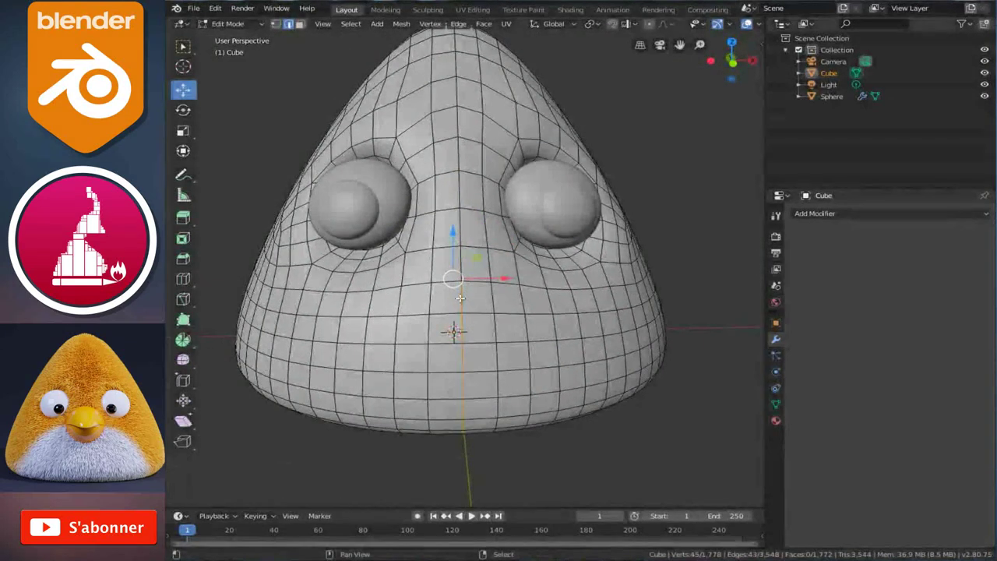
pyautogui.moveTo(456, 333); pyautogui.dragTo(465, 293, button='middle')
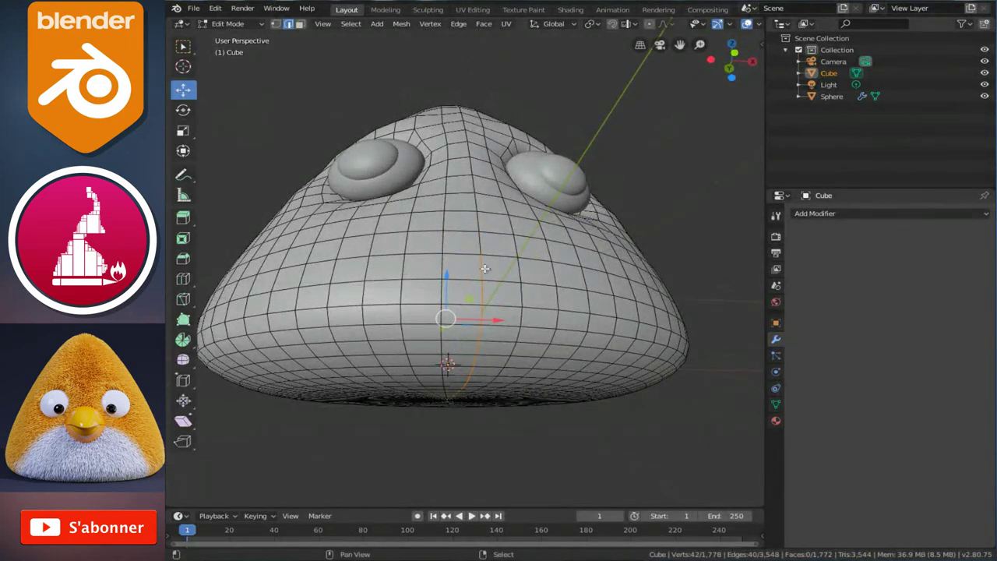
pyautogui.moveTo(485, 269); pyautogui.dragTo(470, 273, button='middle')
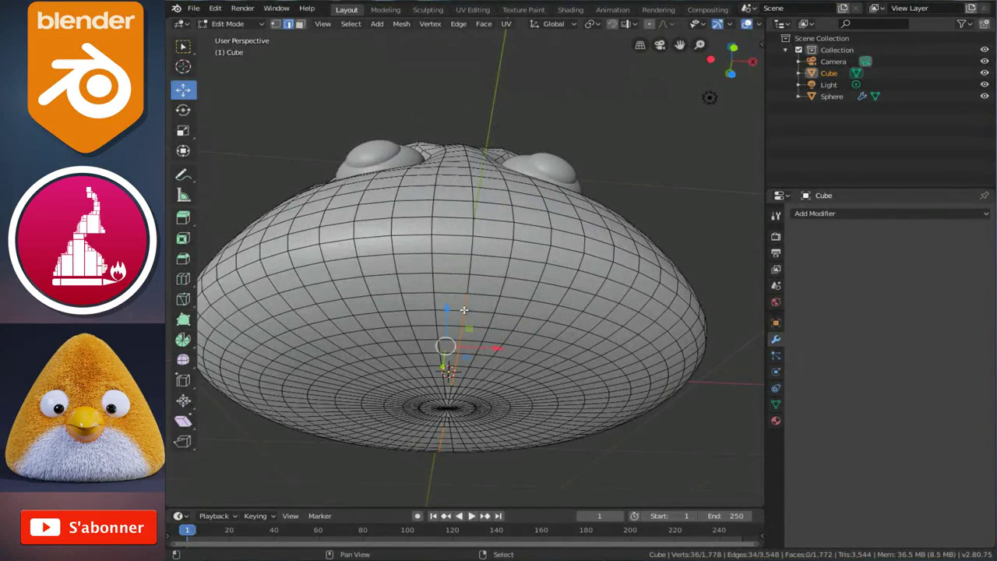
pyautogui.scroll(2, 450, 312)
# Extend the edge path selection across the underside to the bottom pole.
pyautogui.scroll(3, 450, 312)
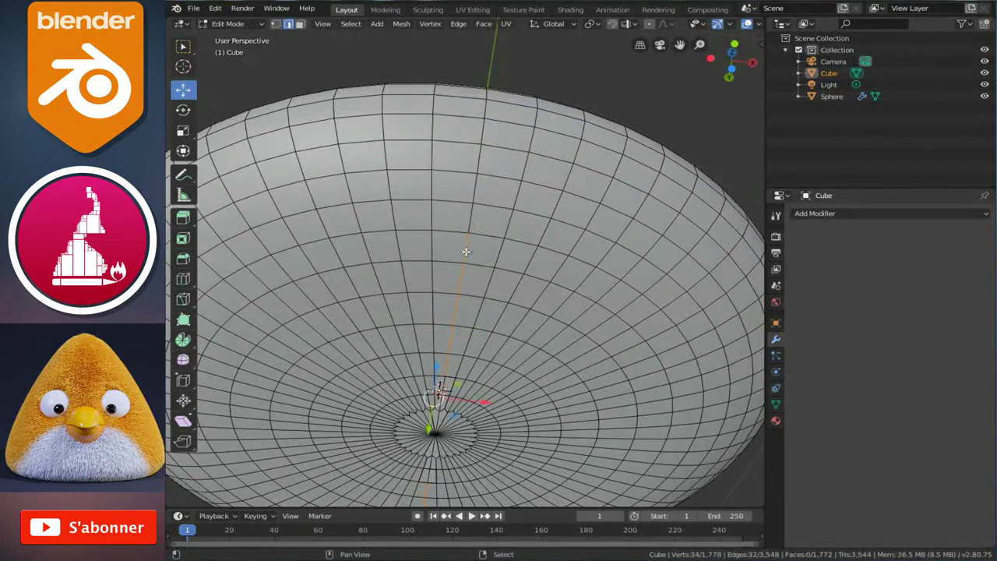
pyautogui.moveTo(453, 343)
pyautogui.mouseDown(button='middle')
pyautogui.moveTo(467, 295)
pyautogui.moveTo(399, 387)
pyautogui.mouseUp(button='middle')
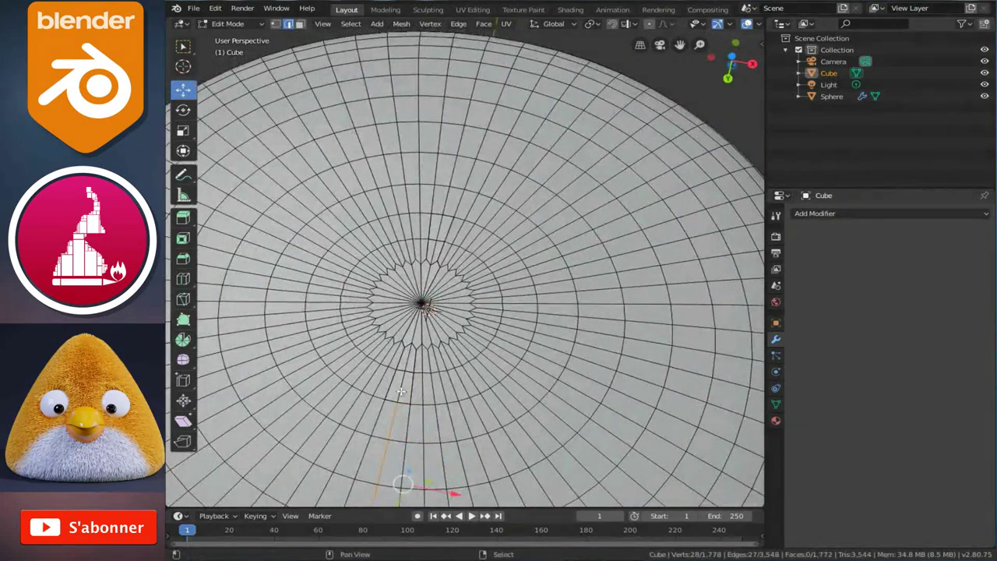
pyautogui.keyDown('ctrl'); pyautogui.click(414, 328); pyautogui.keyUp('ctrl')
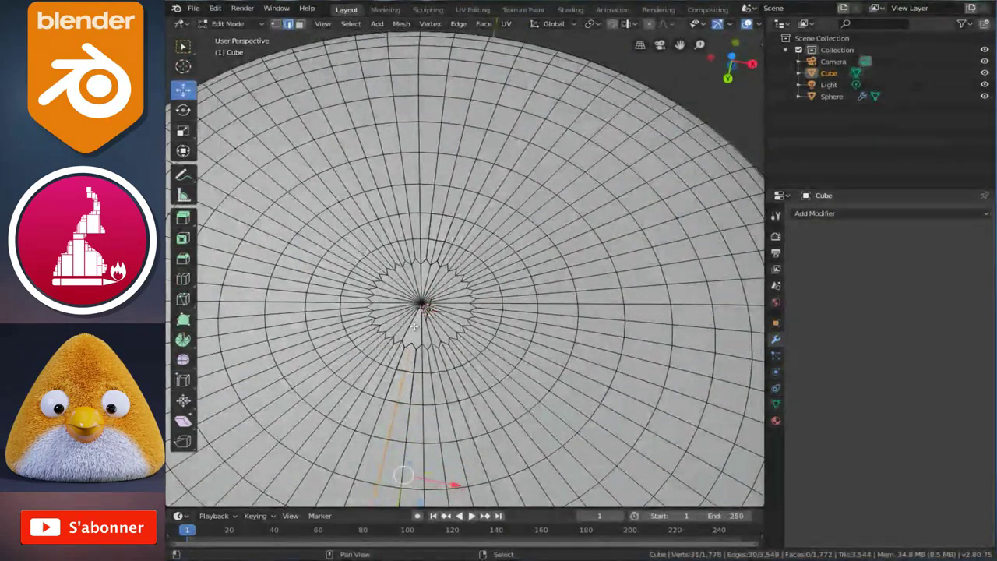
pyautogui.scroll(-3, 407, 303)
pyautogui.scroll(-3, 408, 303)
pyautogui.moveTo(408, 304)
pyautogui.mouseDown(button='middle')
pyautogui.moveTo(463, 330)
pyautogui.moveTo(499, 313)
pyautogui.moveTo(568, 322)
pyautogui.moveTo(528, 196)
pyautogui.moveTo(485, 161)
pyautogui.moveTo(440, 249)
pyautogui.moveTo(430, 241)
pyautogui.mouseUp(button='middle')
pyautogui.scroll(3, 485, 160)
pyautogui.scroll(2, 487, 171)
pyautogui.scroll(-5, 488, 170)
# Mark Seam on the edge path over the head and underside, then select all of the head.
pyautogui.scroll(-3, 430, 241)
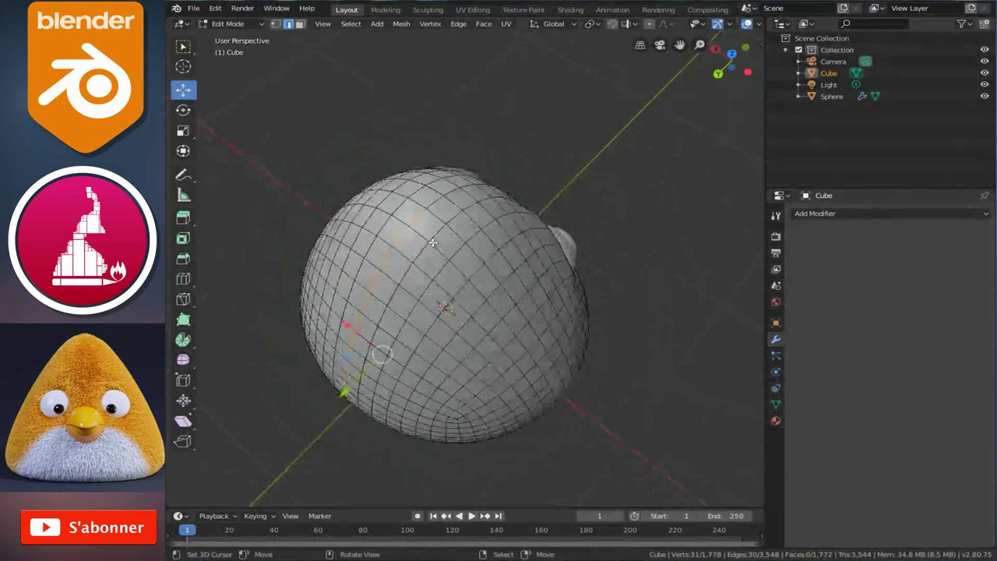
pyautogui.scroll(-1, 457, 256)
pyautogui.hotkey('ctrl', 'e')
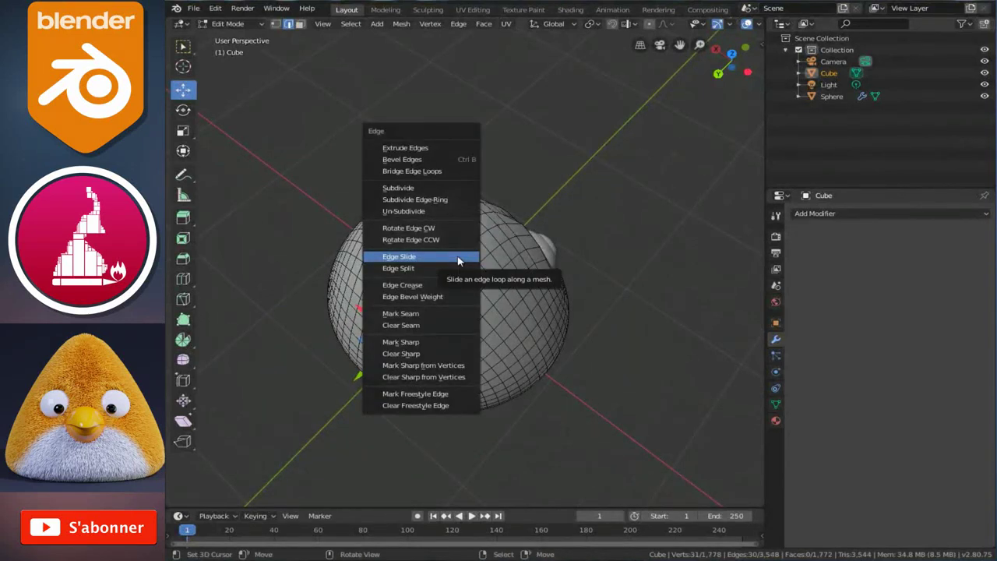
pyautogui.click(428, 315)
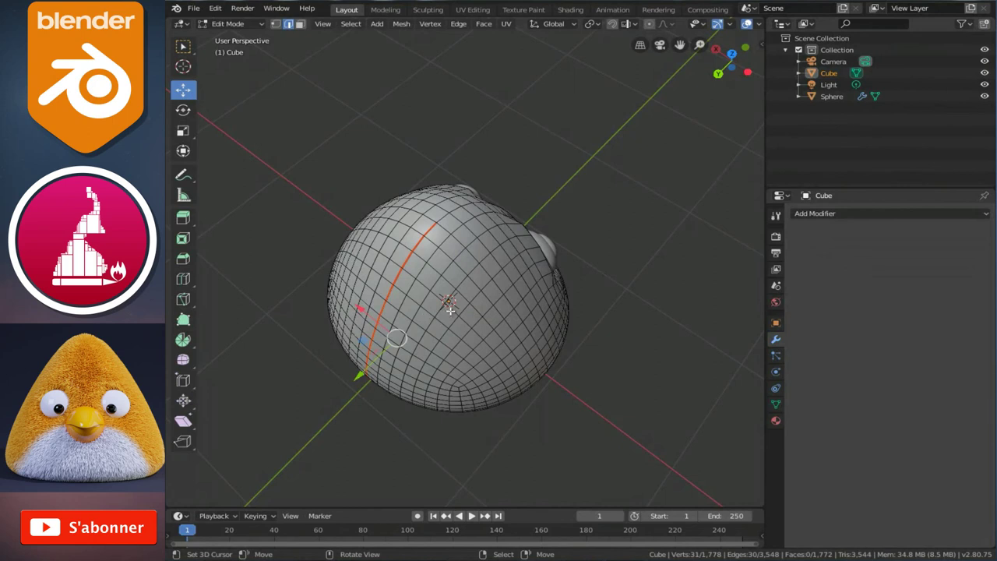
pyautogui.press('a')
pyautogui.moveTo(450, 310); pyautogui.dragTo(491, 289, button='middle')
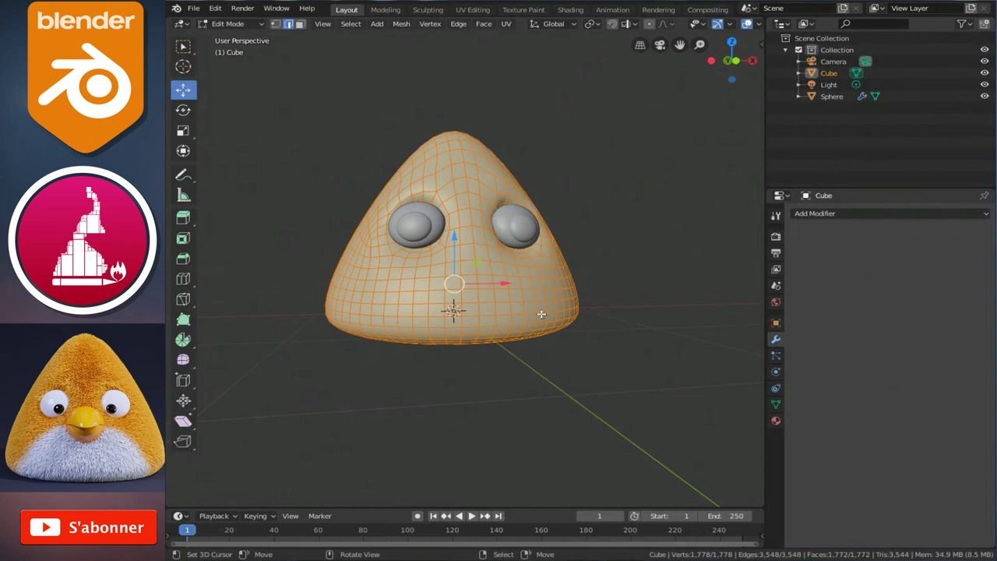
# Unwrap the head mesh and view its UVs in the UV Editing workspace.
pyautogui.press('u')
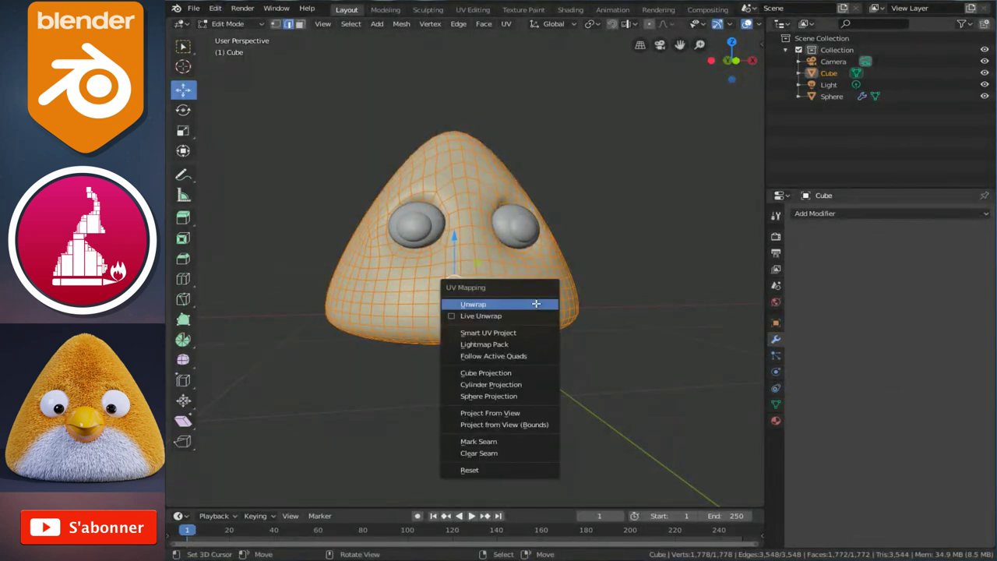
pyautogui.click(536, 304)
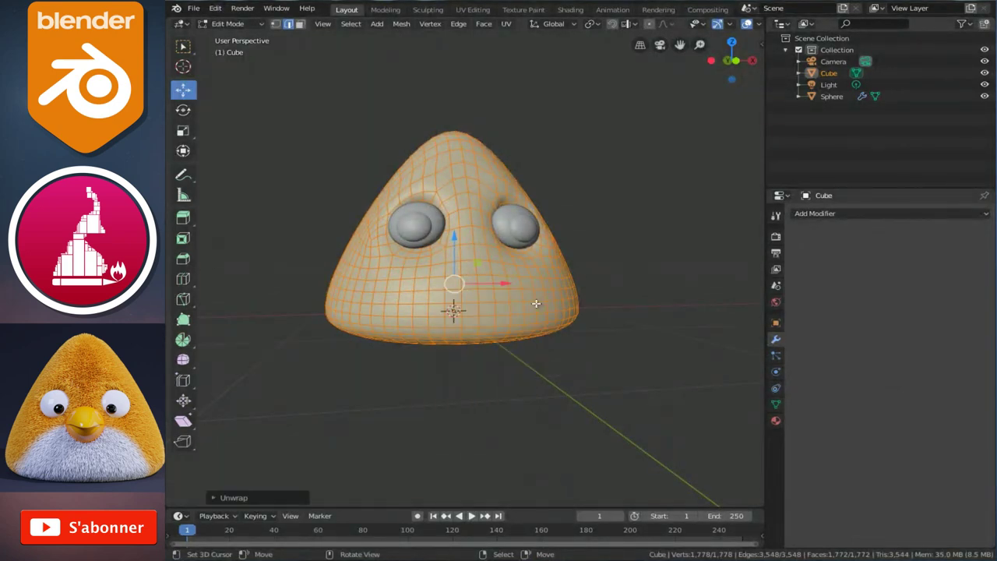
pyautogui.click(473, 10)
# Zoom in to select a vertex on the narrow seam island, then go back to Layout.
pyautogui.scroll(3, 350, 297)
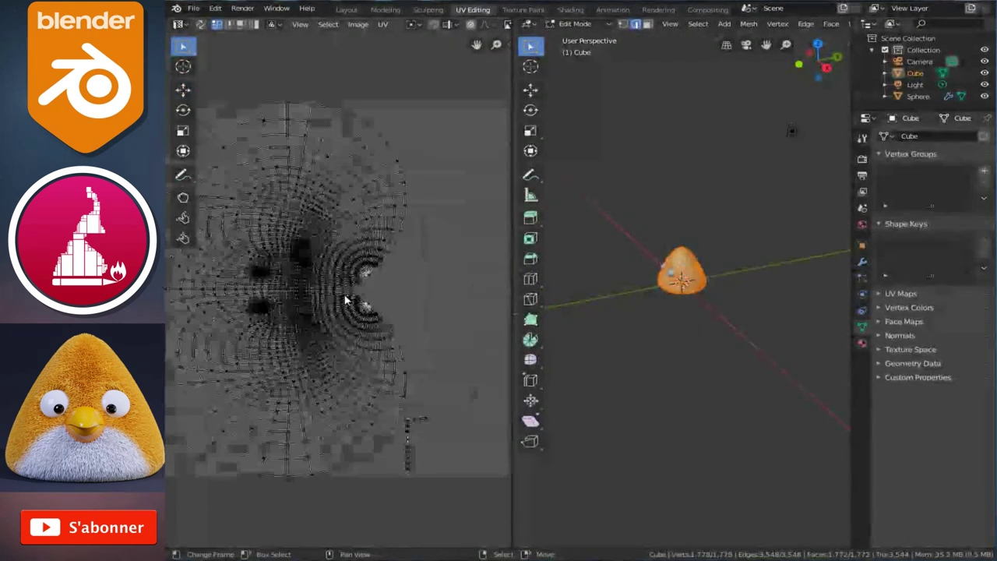
pyautogui.scroll(2, 345, 296)
pyautogui.scroll(2, 345, 296)
pyautogui.scroll(2, 312, 280)
pyautogui.scroll(2, 249, 244)
pyautogui.scroll(2, 397, 361)
pyautogui.scroll(2, 352, 329)
pyautogui.scroll(2, 379, 345)
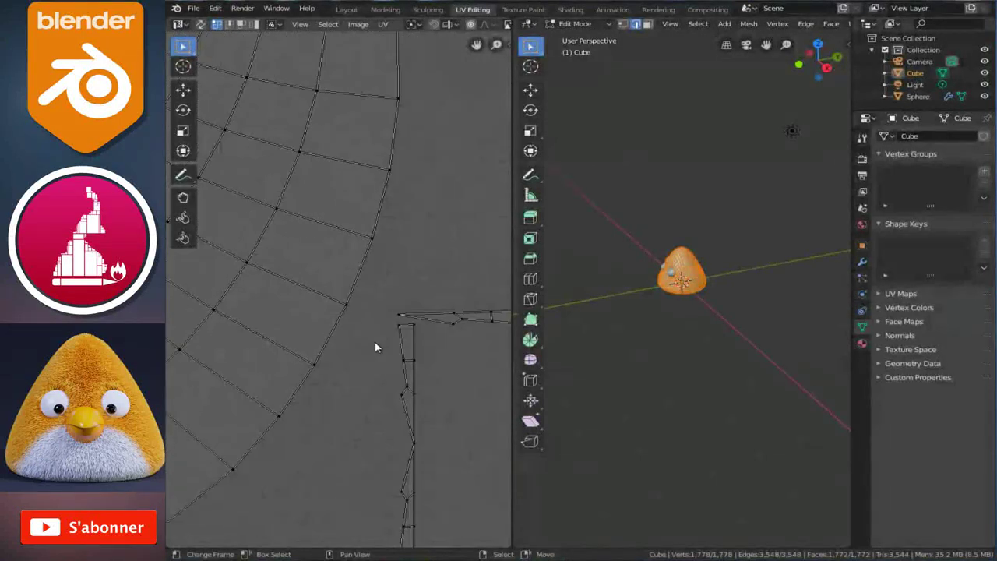
pyautogui.moveTo(386, 348); pyautogui.dragTo(339, 274, button='middle')
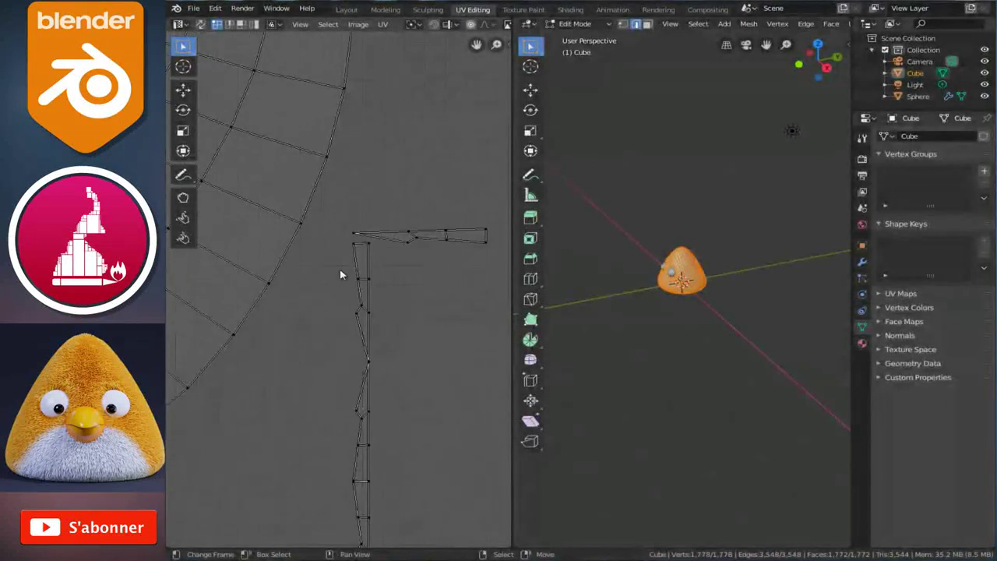
pyautogui.click(364, 363)
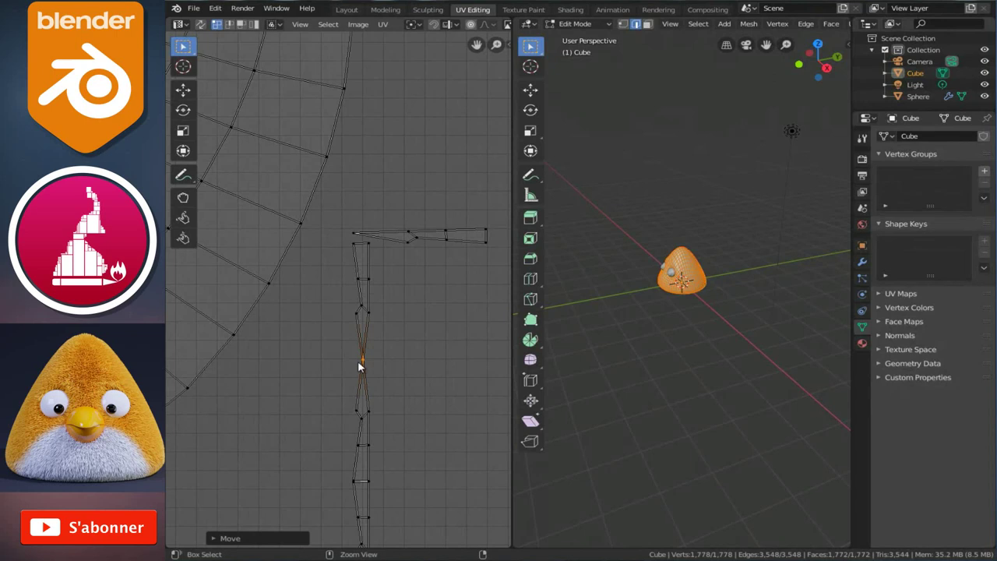
pyautogui.scroll(-3, 391, 316)
pyautogui.scroll(-4, 254, 269)
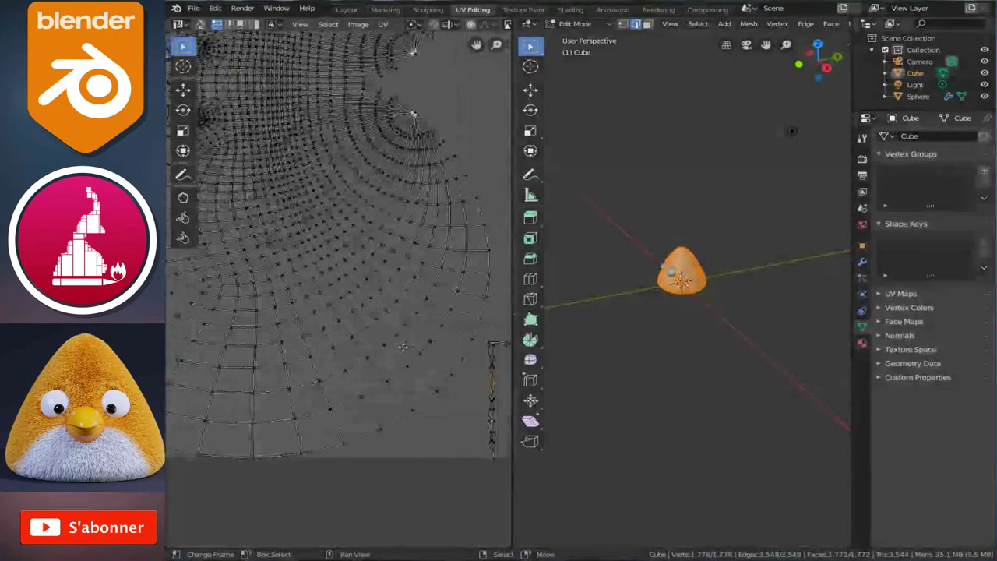
pyautogui.click(347, 10)
pyautogui.press('Tab')
pyautogui.moveTo(535, 272)
pyautogui.mouseDown(button='middle')
pyautogui.moveTo(533, 229)
pyautogui.moveTo(494, 201)
pyautogui.moveTo(514, 241)
pyautogui.moveTo(329, 221)
pyautogui.moveTo(303, 109)
pyautogui.moveTo(328, 257)
pyautogui.moveTo(366, 351)
pyautogui.mouseUp(button='middle')
pyautogui.scroll(2, 461, 330)
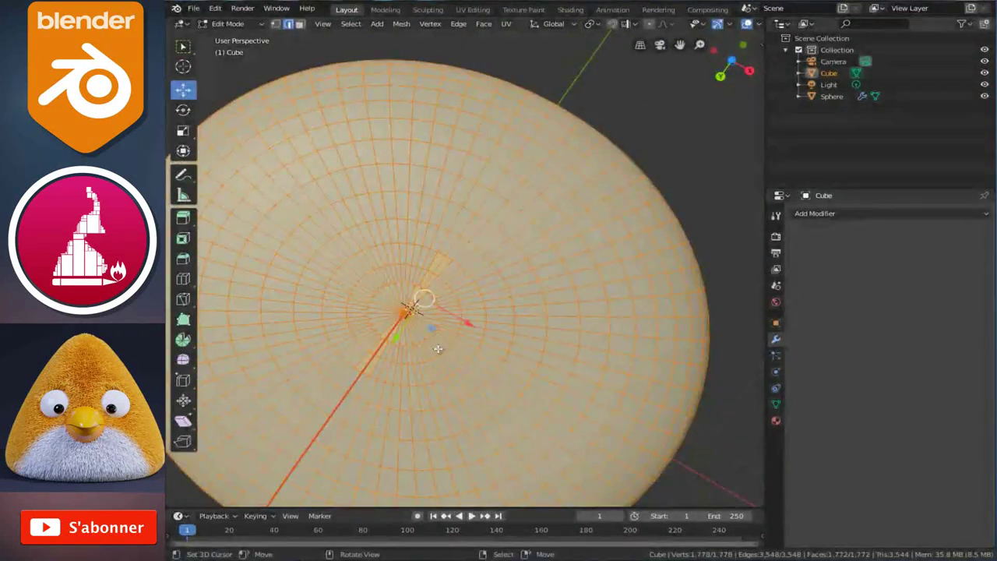
pyautogui.scroll(4, 434, 339)
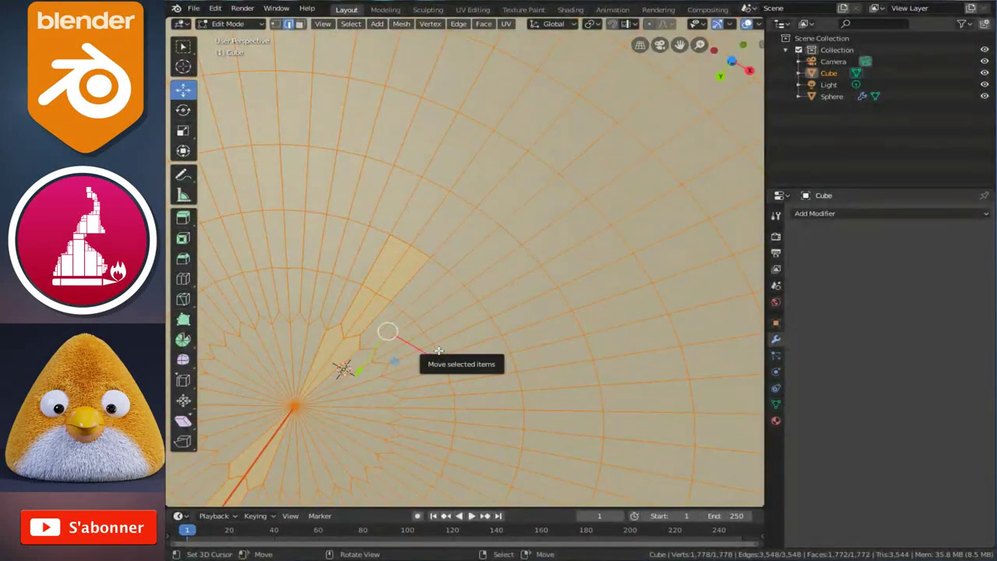
pyautogui.scroll(-5, 438, 351)
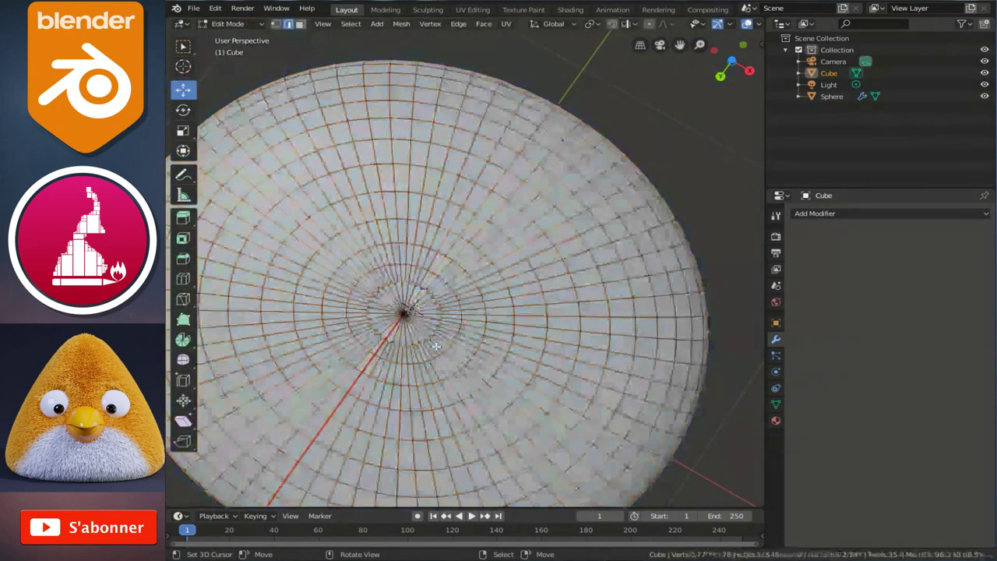
pyautogui.scroll(1, 436, 346)
pyautogui.scroll(3, 434, 327)
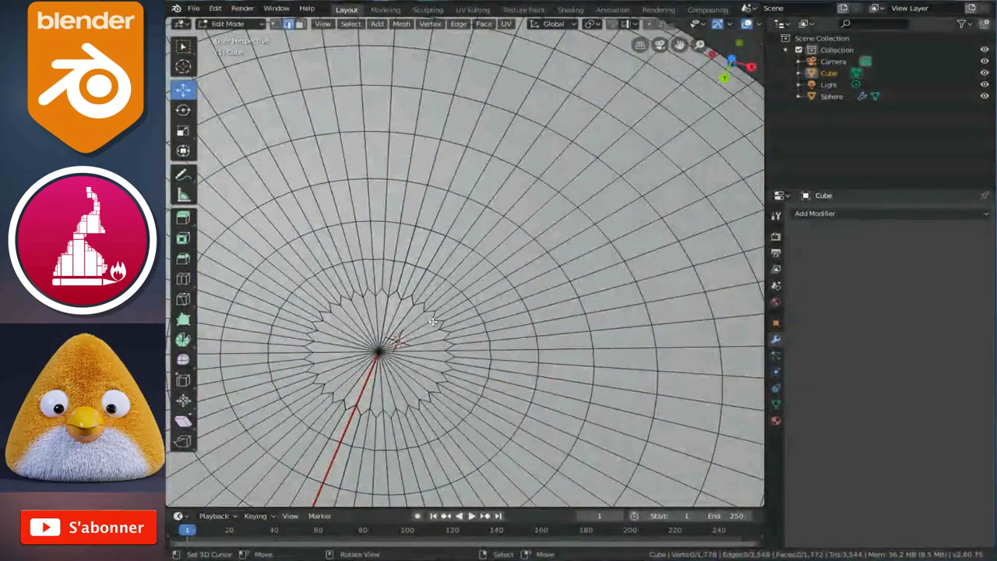
pyautogui.scroll(-4, 433, 322)
pyautogui.moveTo(433, 322); pyautogui.dragTo(577, 373, button='middle')
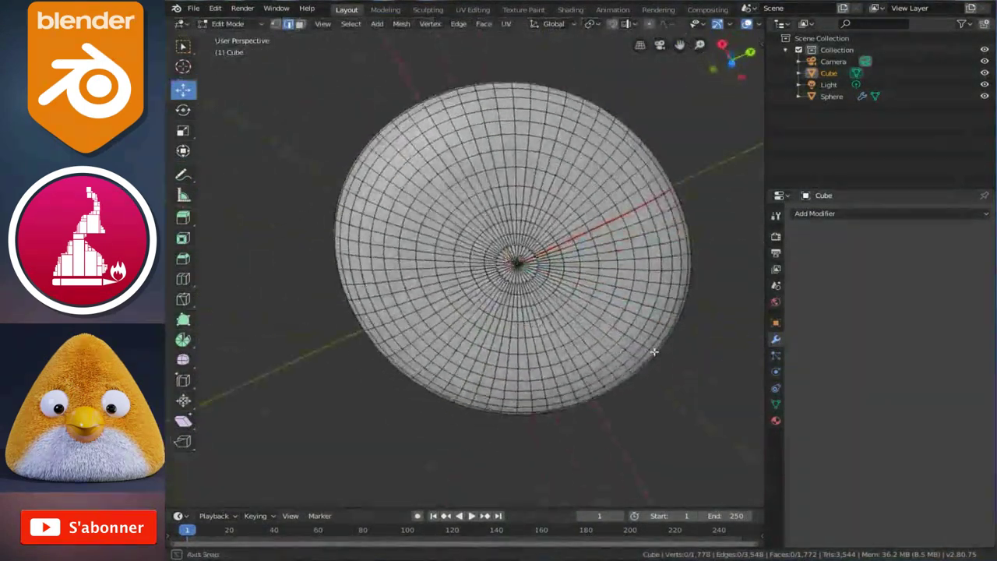
pyautogui.scroll(-3, 577, 373)
pyautogui.moveTo(525, 316); pyautogui.dragTo(405, 382, button='middle')
pyautogui.scroll(3, 423, 289)
pyautogui.moveTo(423, 289)
pyautogui.mouseDown(button='middle')
pyautogui.moveTo(463, 310)
pyautogui.moveTo(256, 234)
pyautogui.moveTo(519, 296)
pyautogui.moveTo(519, 193)
pyautogui.moveTo(561, 257)
pyautogui.moveTo(595, 285)
pyautogui.moveTo(556, 303)
pyautogui.moveTo(427, 306)
pyautogui.moveTo(508, 346)
pyautogui.mouseUp(button='middle')
pyautogui.press('Tab')
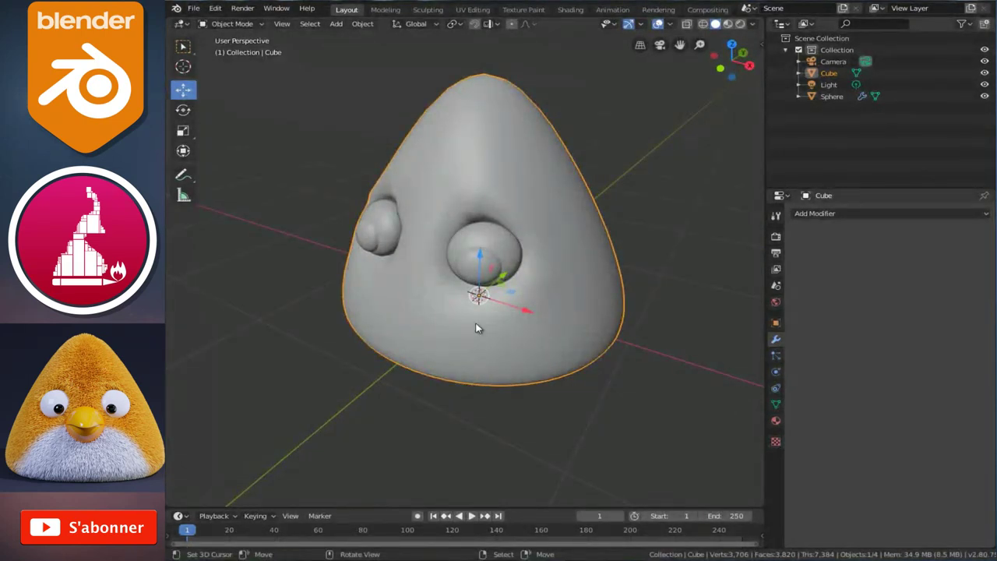
# Add a new particle system to the head in Particle Properties and set its type to Hair.
pyautogui.moveTo(478, 328); pyautogui.dragTo(493, 295, button='middle')
pyautogui.moveTo(698, 364); pyautogui.dragTo(498, 290, button='middle')
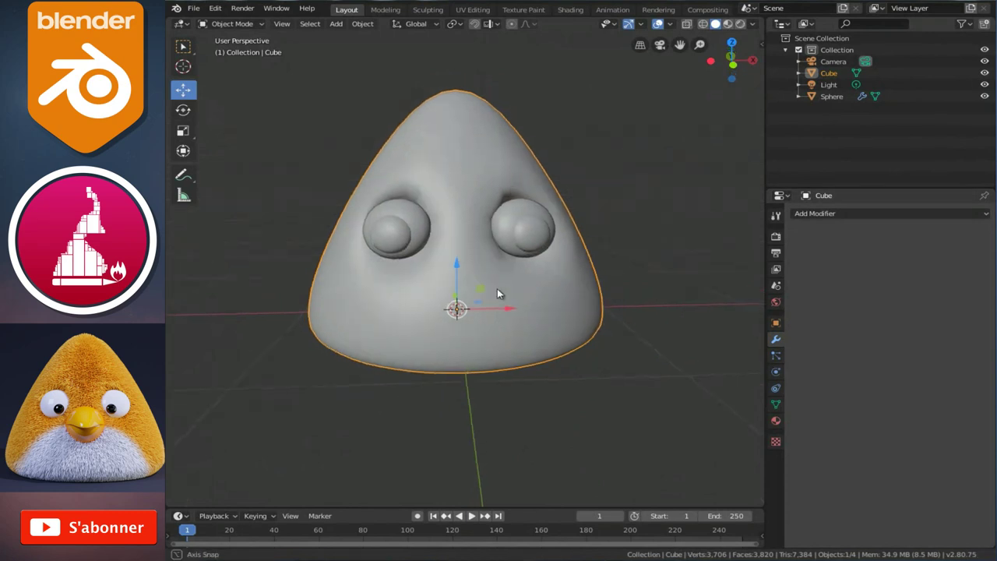
pyautogui.click(777, 356)
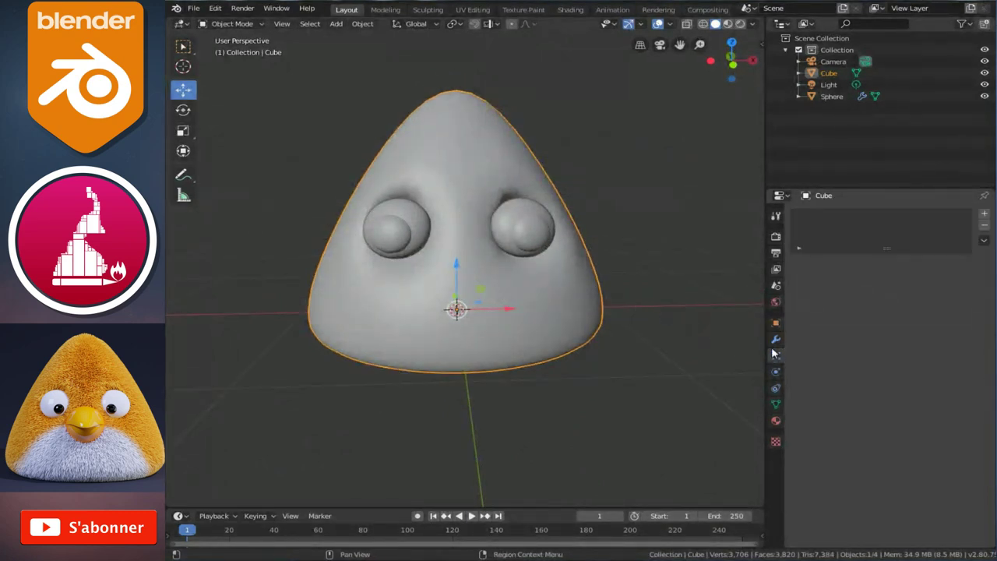
pyautogui.click(985, 214)
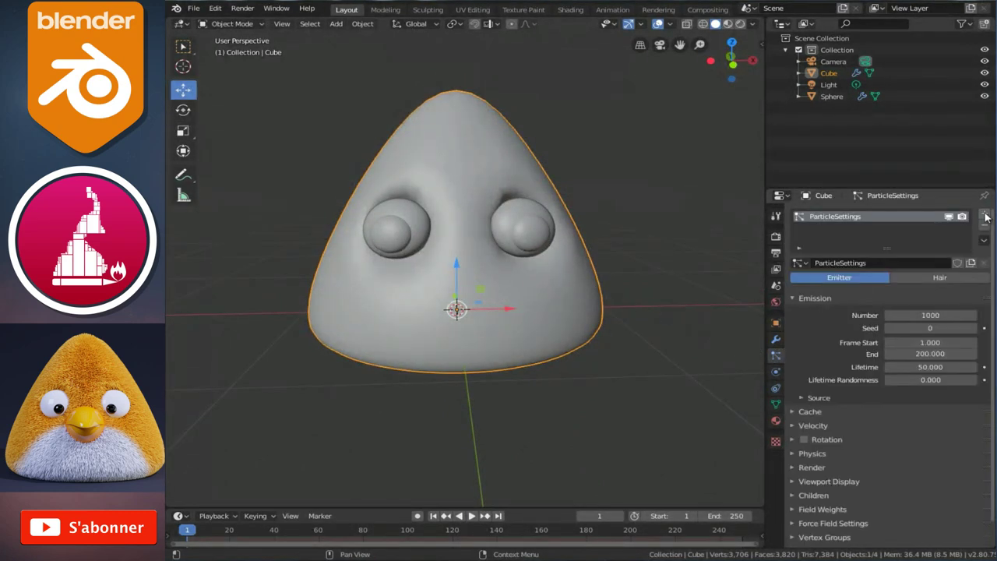
pyautogui.click(943, 279)
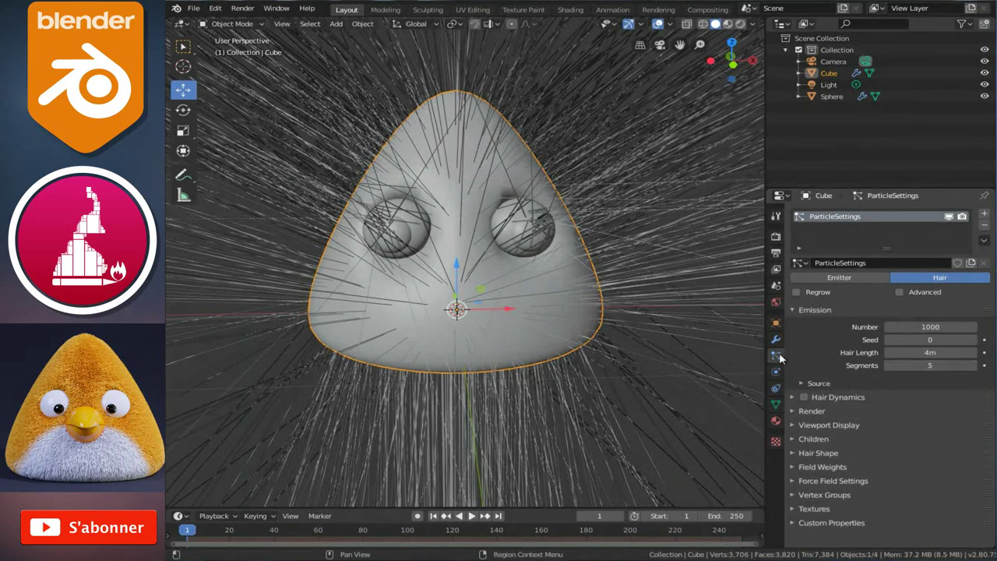
# Orbit to a more top-down view of the hair sprouting from the head.
pyautogui.moveTo(478, 310)
pyautogui.mouseDown(button='middle')
pyautogui.moveTo(551, 262)
pyautogui.moveTo(492, 274)
pyautogui.mouseUp(button='middle')
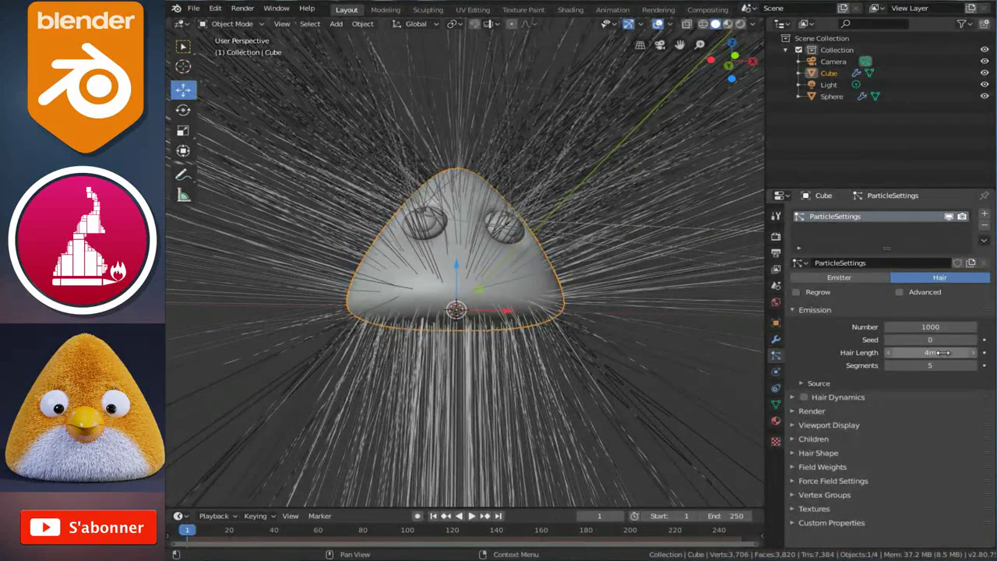
pyautogui.moveTo(488, 296)
pyautogui.mouseDown(button='middle')
pyautogui.moveTo(477, 264)
pyautogui.moveTo(471, 304)
pyautogui.mouseUp(button='middle')
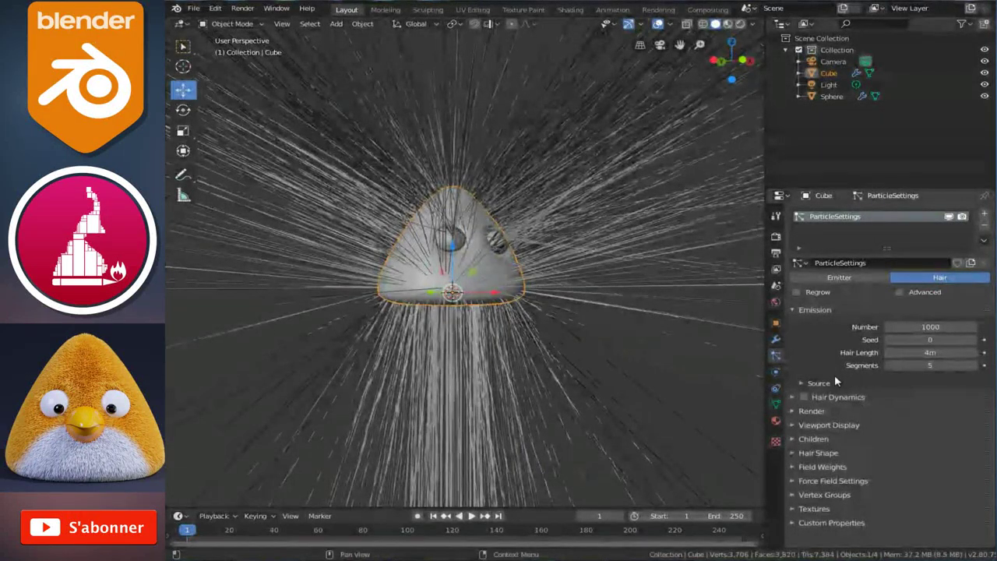
# Try emitting hair from the modified mesh via Use Modifier Stack, then turn it back off.
pyautogui.click(803, 384)
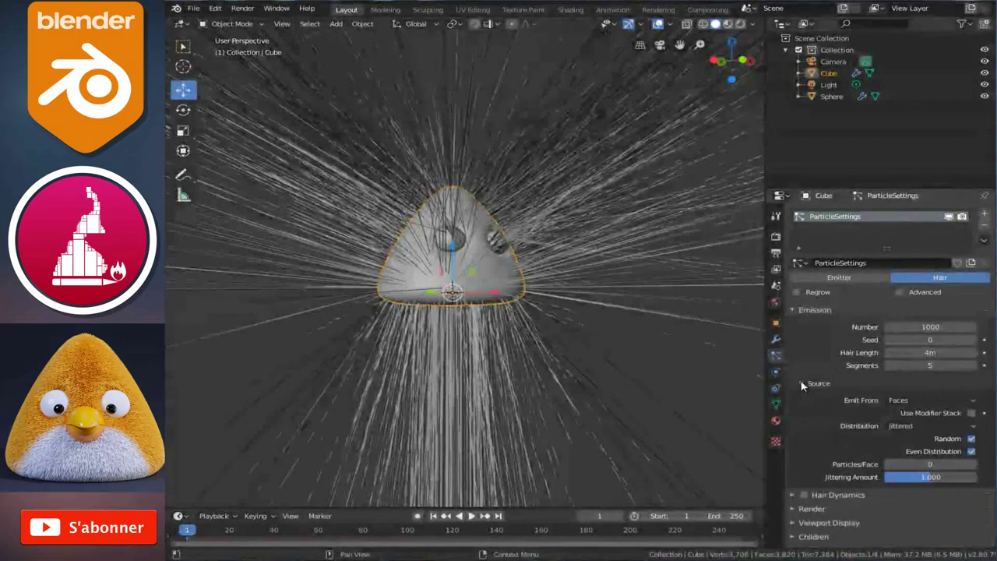
pyautogui.scroll(-2, 802, 389)
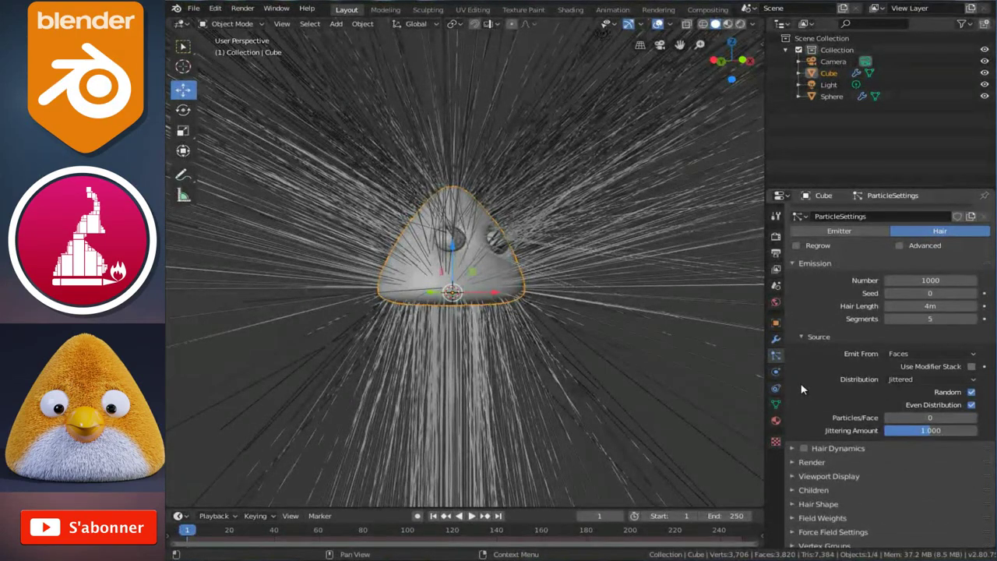
pyautogui.click(972, 367)
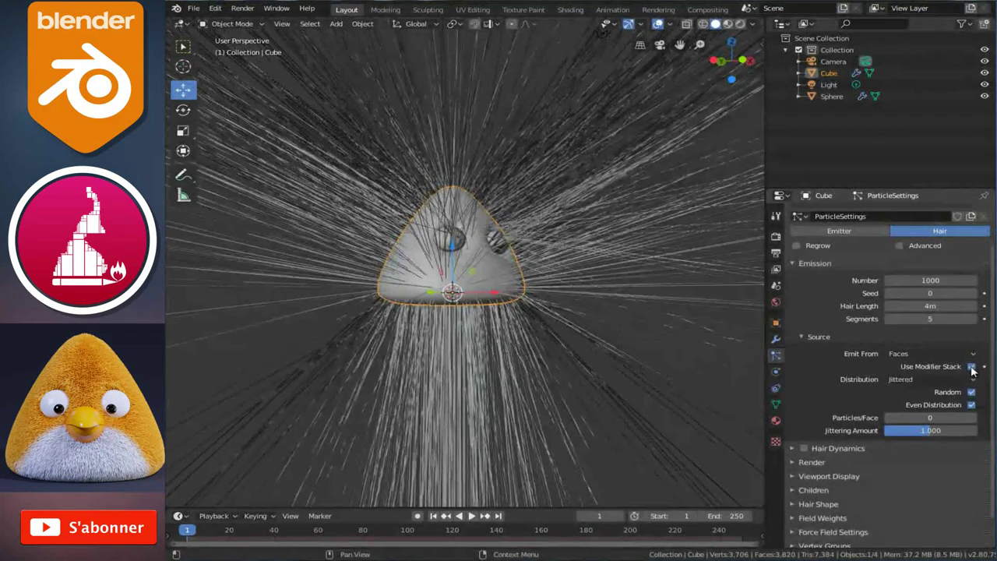
pyautogui.moveTo(474, 343)
pyautogui.mouseDown(button='middle')
pyautogui.moveTo(473, 279)
pyautogui.moveTo(590, 221)
pyautogui.moveTo(663, 322)
pyautogui.mouseUp(button='middle')
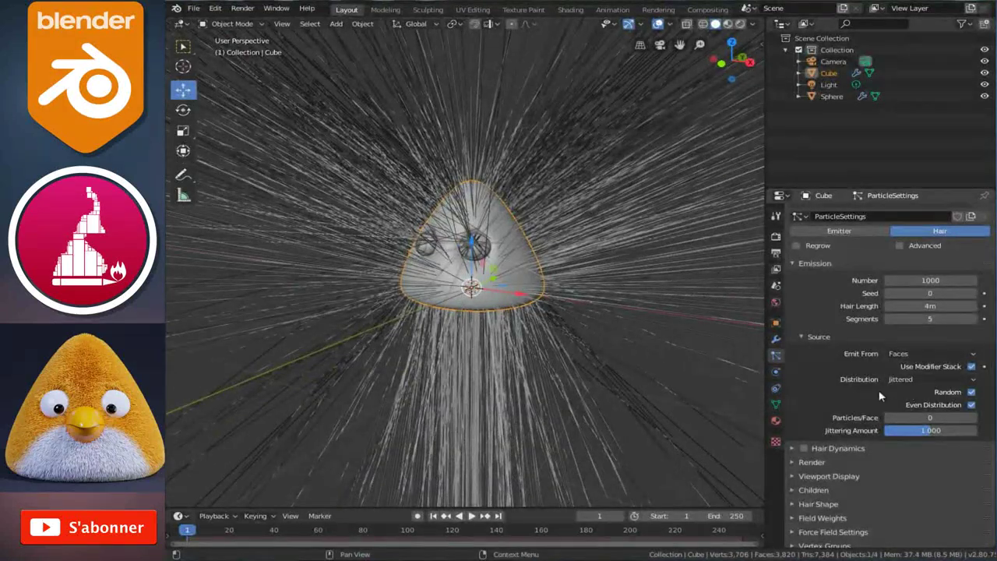
pyautogui.click(972, 366)
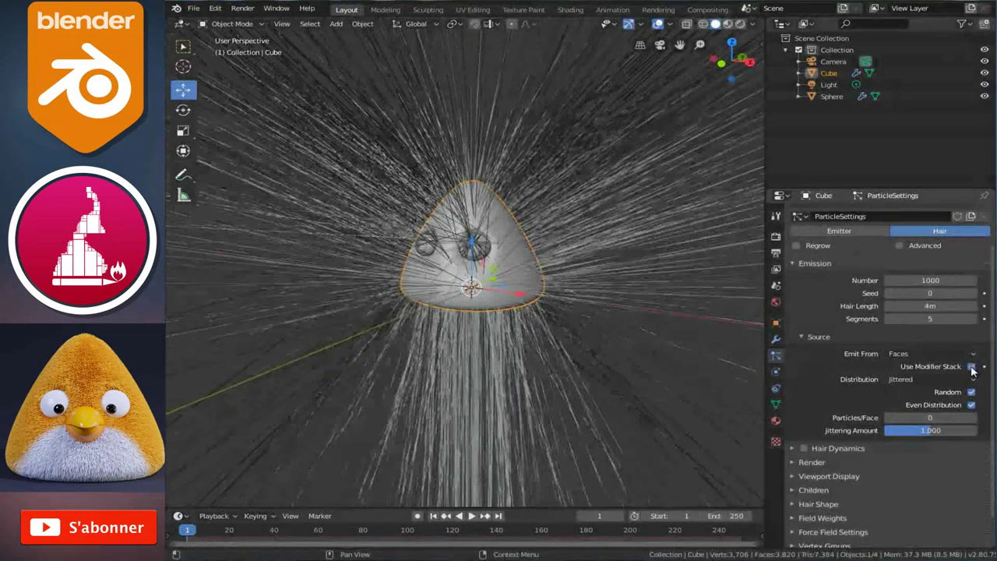
pyautogui.click(802, 337)
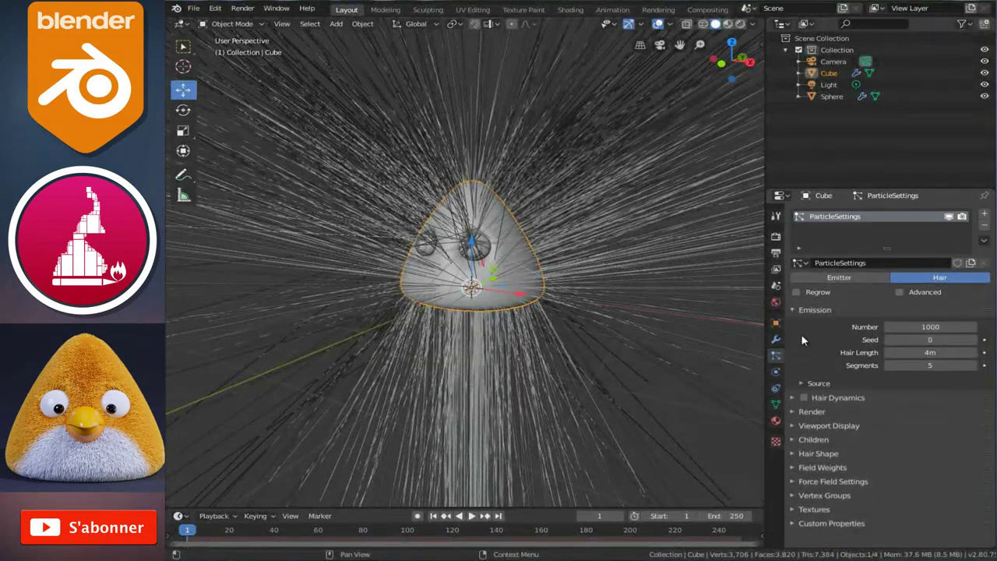
# Expand Viewport Display and list the Display As options for the hair.
pyautogui.click(794, 430)
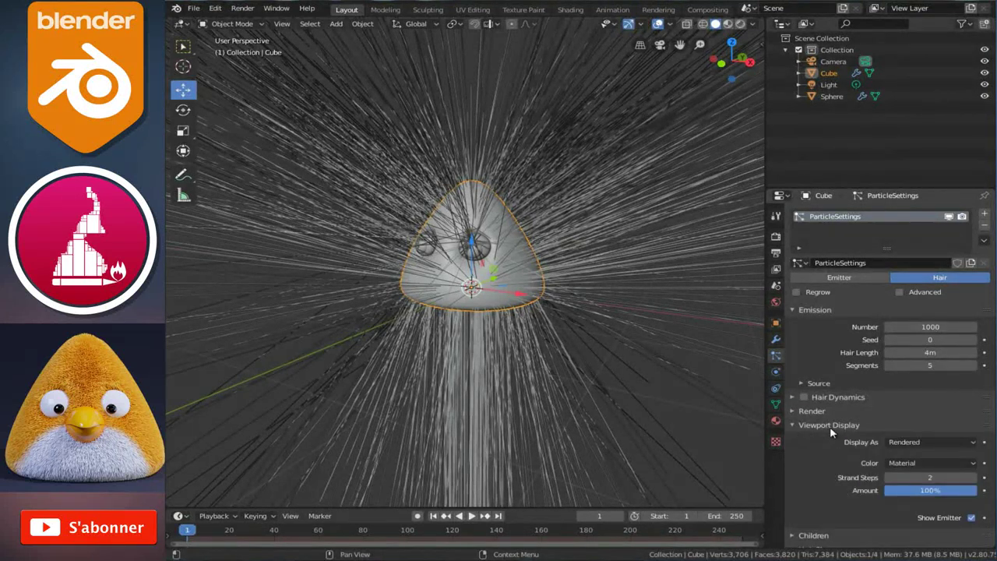
pyautogui.scroll(-2, 830, 426)
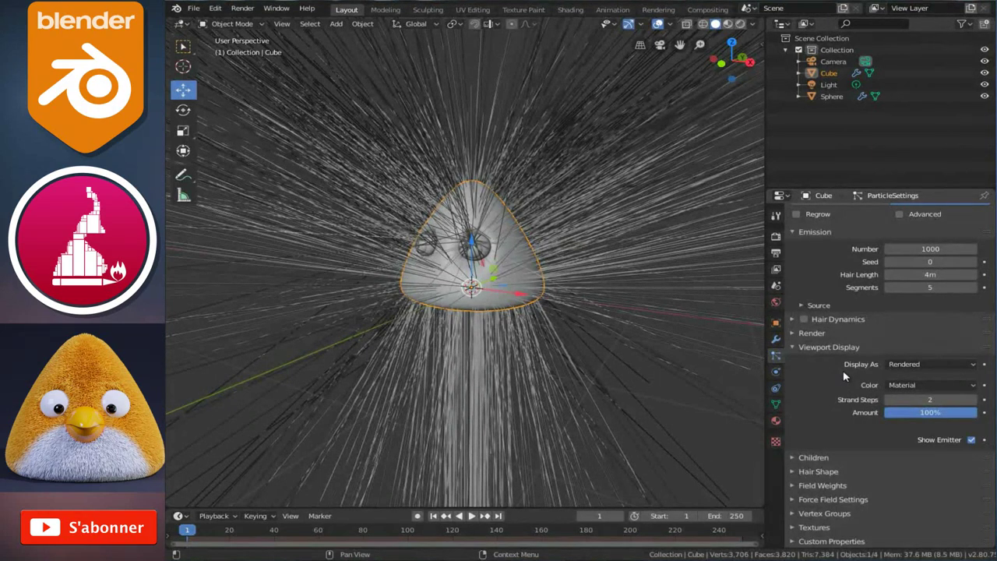
pyautogui.click(911, 368)
# Switch the hair's Children mode to Interpolated.
pyautogui.click(794, 349)
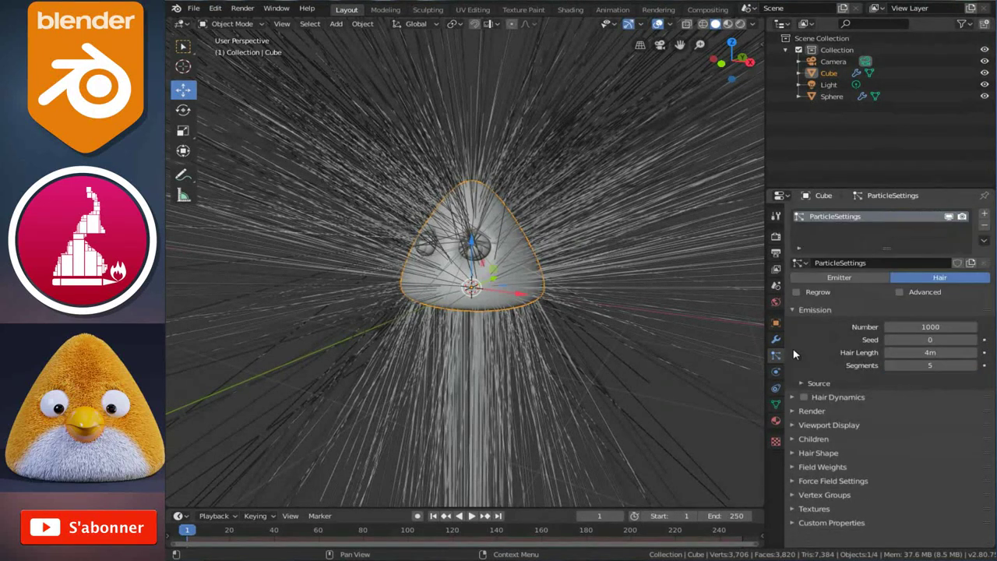
pyautogui.click(799, 440)
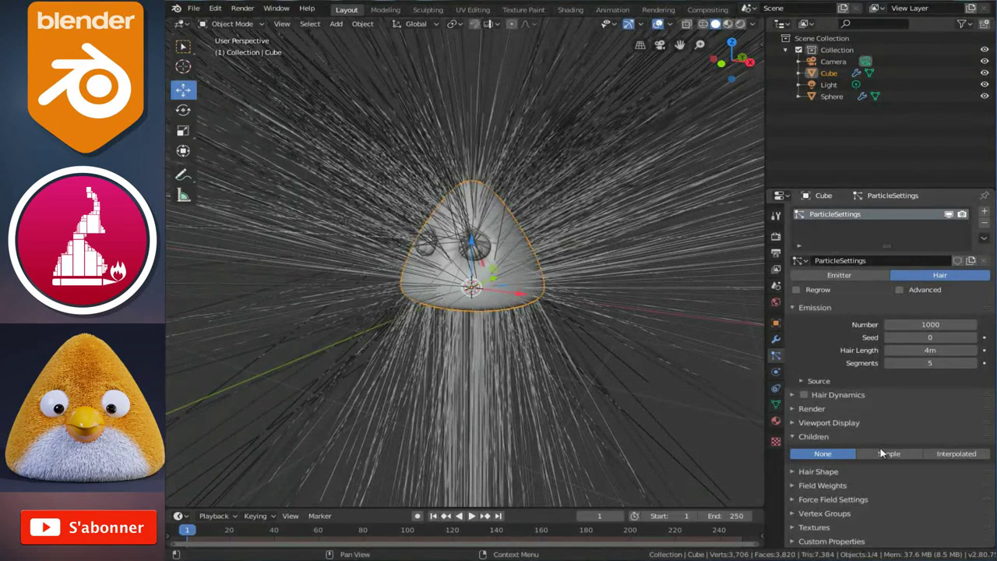
pyautogui.click(957, 455)
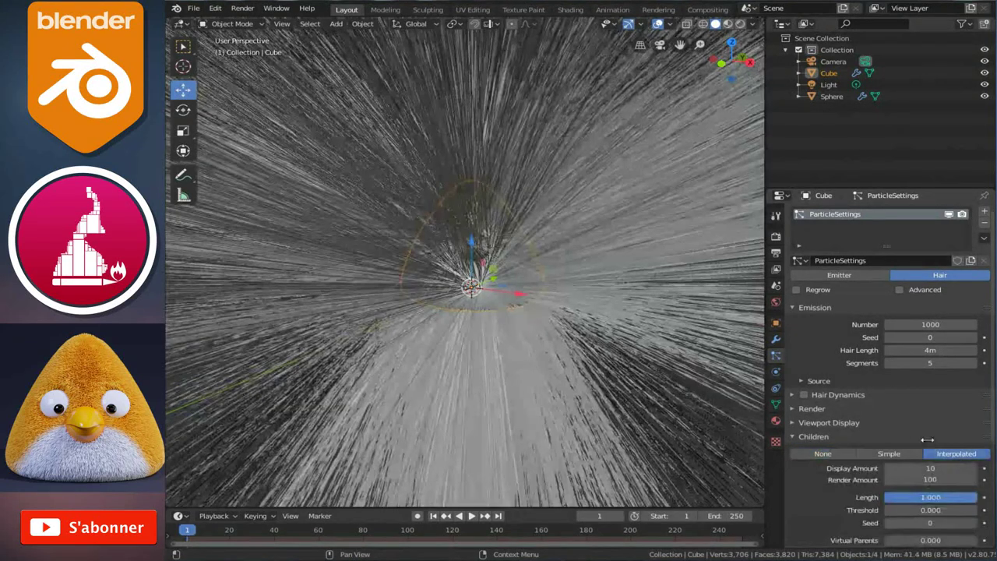
# Set the child hair Length to 0.010.
pyautogui.scroll(-2, 924, 429)
pyautogui.scroll(-2, 924, 425)
pyautogui.scroll(-2, 922, 421)
pyautogui.scroll(1, 922, 421)
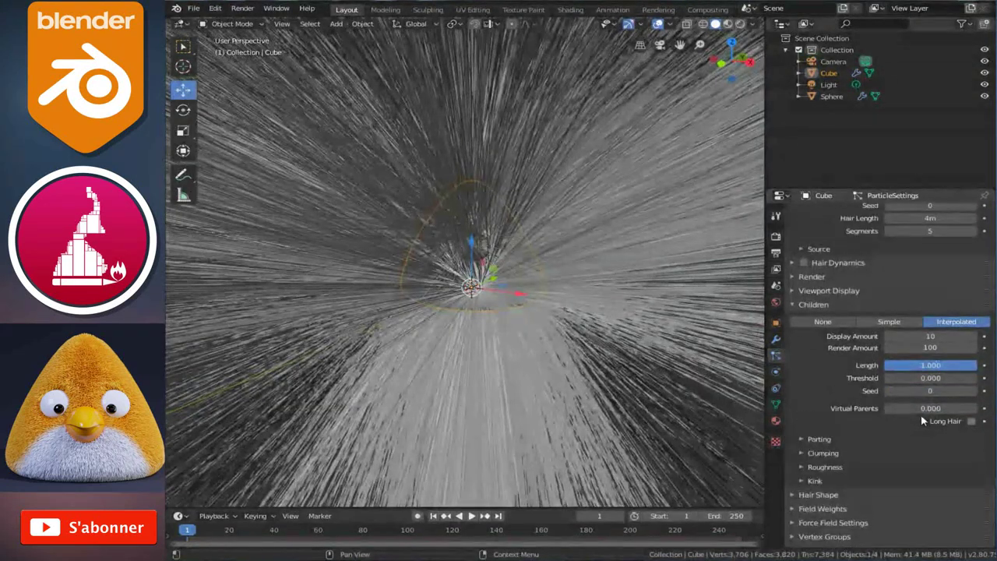
pyautogui.click(881, 364)
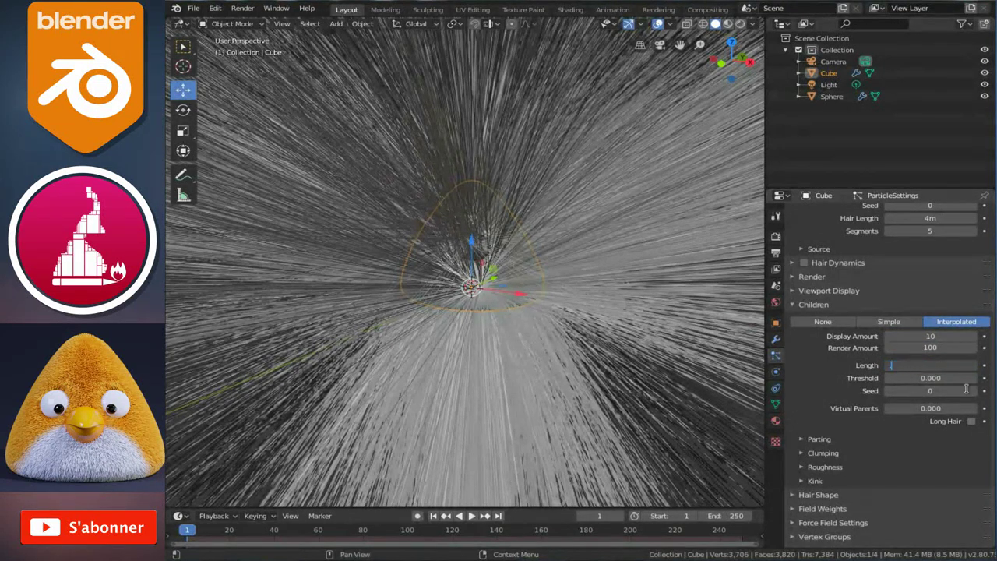
pyautogui.write('.01')
pyautogui.press('Return')
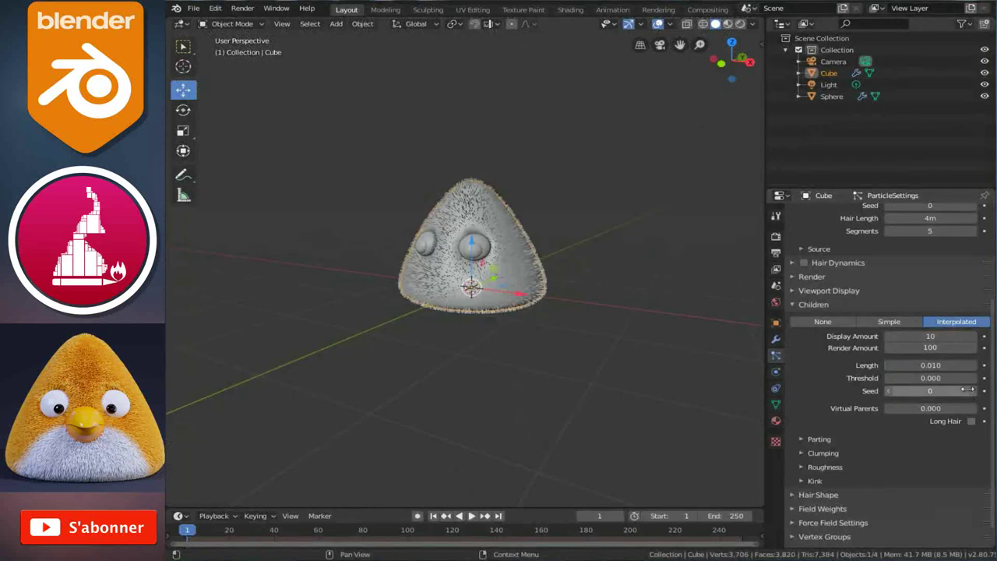
pyautogui.scroll(2, 502, 393)
pyautogui.scroll(2, 528, 336)
pyautogui.scroll(2, 547, 333)
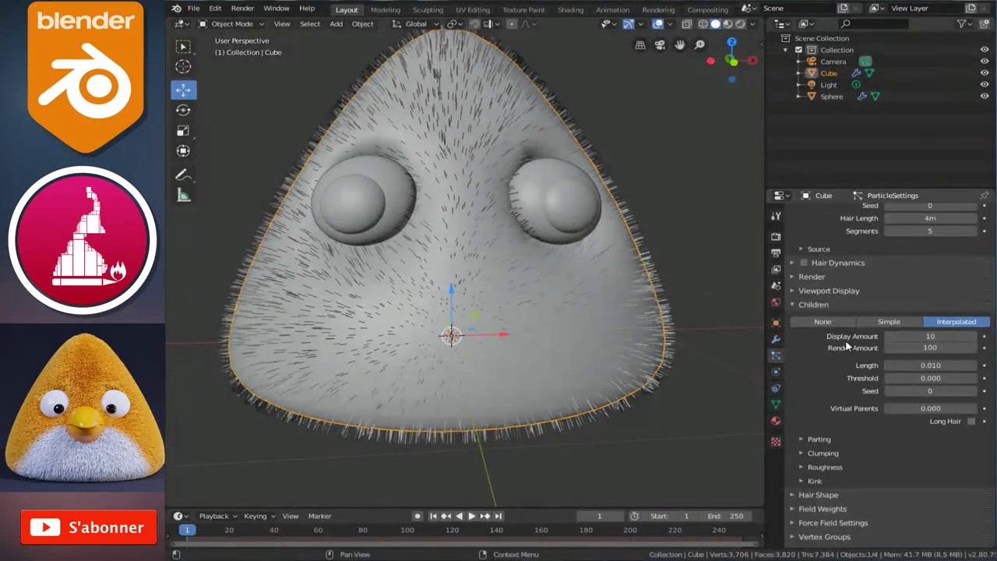
# Set the child Display Amount to 100 and view the denser fur from above.
pyautogui.click(927, 337)
pyautogui.press('Return')
pyautogui.moveTo(475, 218)
pyautogui.mouseDown(button='middle')
pyautogui.moveTo(578, 268)
pyautogui.moveTo(541, 269)
pyautogui.moveTo(552, 236)
pyautogui.moveTo(529, 342)
pyautogui.moveTo(593, 320)
pyautogui.mouseUp(button='middle')
pyautogui.scroll(-4, 520, 253)
pyautogui.scroll(2, 590, 324)
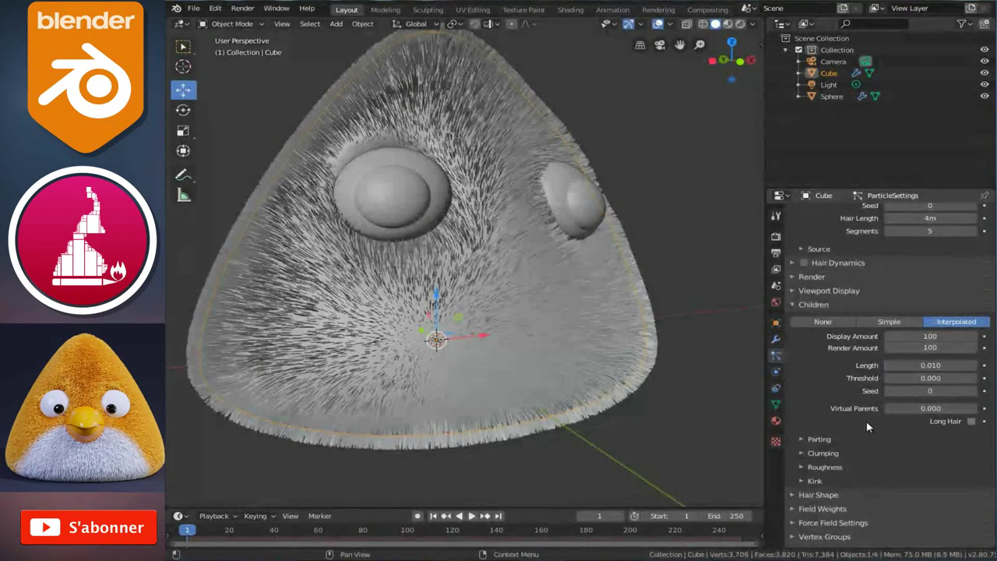
pyautogui.scroll(-1, 834, 437)
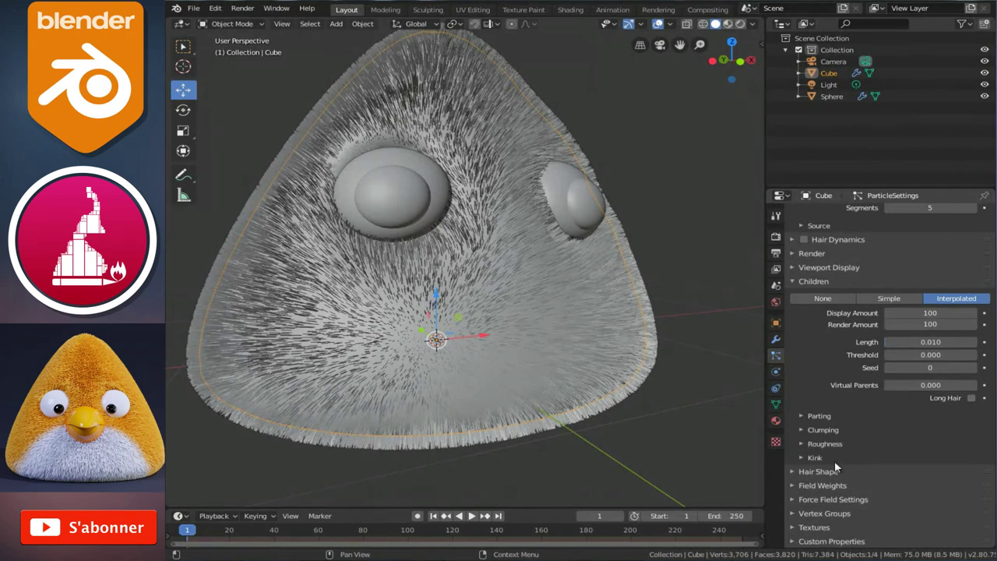
# Expand child Roughness and drag the Endpoint value up to roughen the hair tips.
pyautogui.click(802, 444)
pyautogui.scroll(-4, 840, 445)
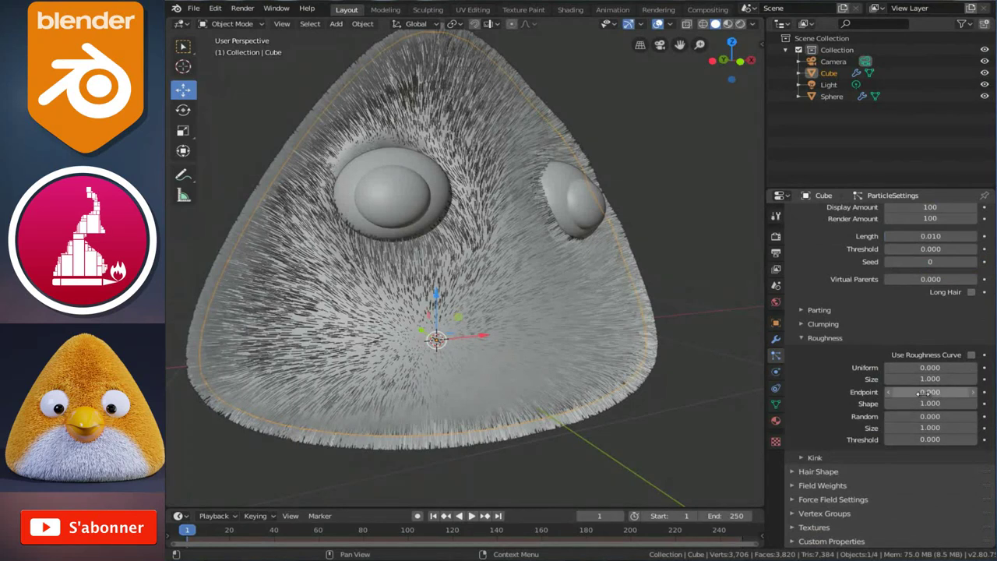
pyautogui.moveTo(921, 392)
pyautogui.mouseDown()
pyautogui.moveTo(987, 398)
pyautogui.moveTo(181, 393)
pyautogui.moveTo(686, 261)
pyautogui.mouseUp()
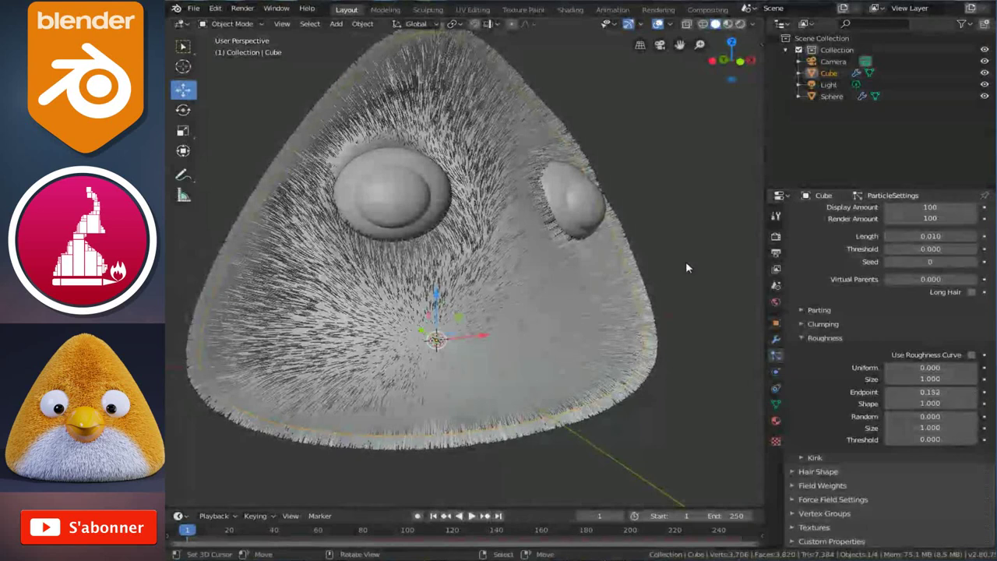
pyautogui.moveTo(686, 262); pyautogui.dragTo(463, 223, button='middle')
pyautogui.scroll(3, 516, 249)
pyautogui.scroll(2, 520, 248)
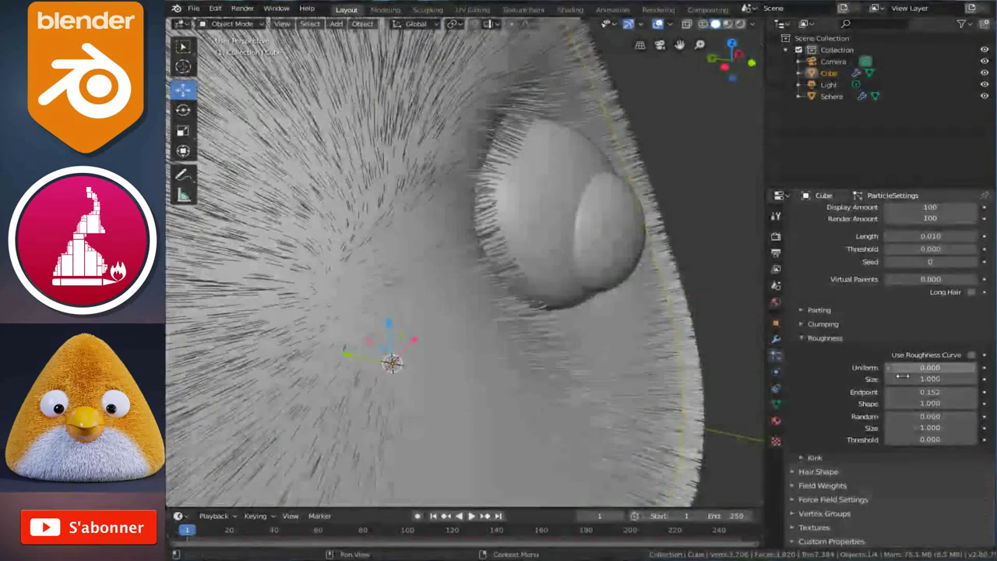
pyautogui.moveTo(912, 392)
pyautogui.mouseDown()
pyautogui.moveTo(238, 377)
pyautogui.moveTo(347, 367)
pyautogui.mouseUp()
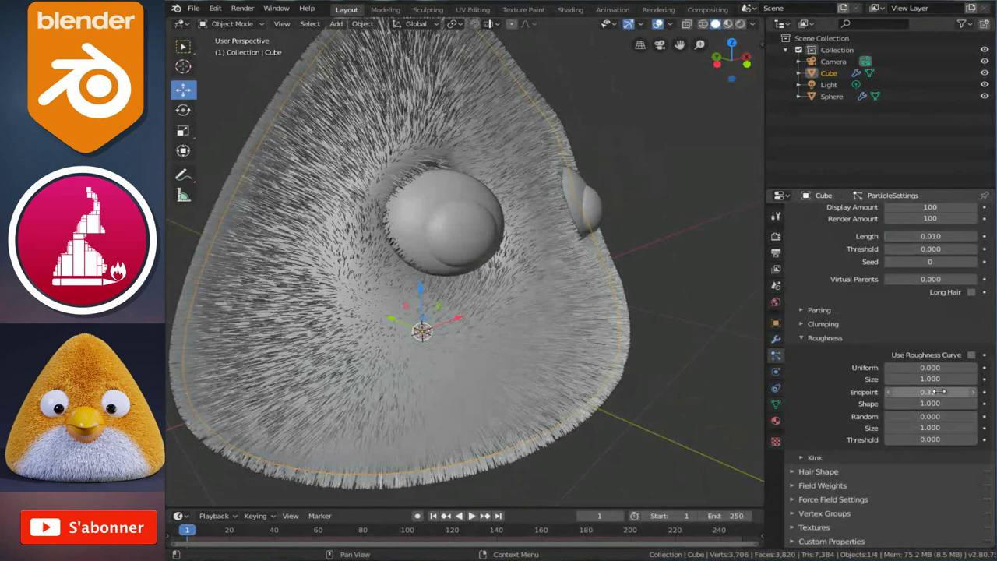
# Set Endpoint roughness to exactly 0.5 and collapse the Roughness panel.
pyautogui.click(925, 391)
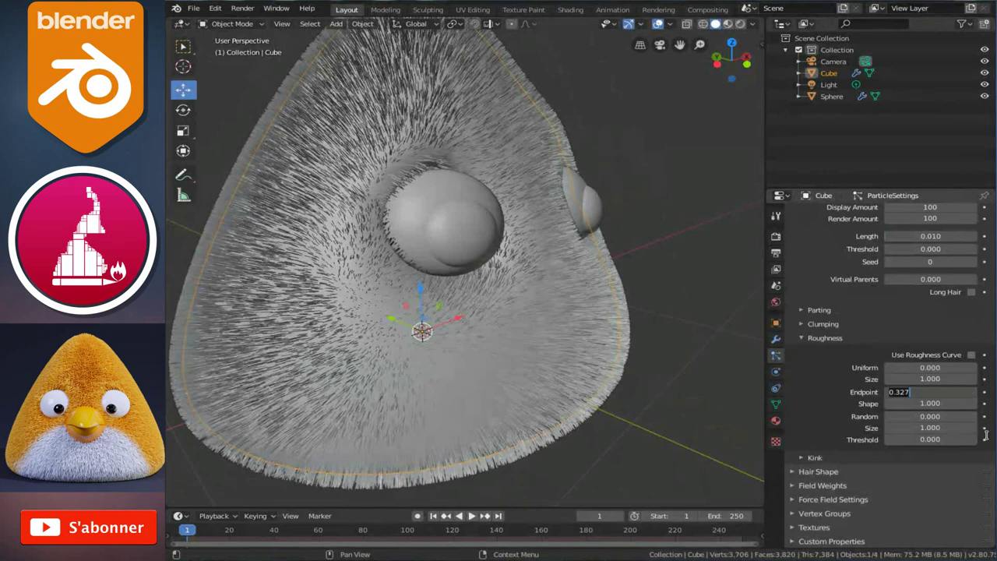
pyautogui.write('5')
pyautogui.press('Return')
pyautogui.moveTo(536, 339)
pyautogui.mouseDown(button='middle')
pyautogui.moveTo(517, 278)
pyautogui.moveTo(507, 285)
pyautogui.moveTo(559, 283)
pyautogui.moveTo(562, 296)
pyautogui.mouseUp(button='middle')
pyautogui.scroll(2, 552, 283)
pyautogui.scroll(-1, 552, 283)
pyautogui.scroll(2, 663, 322)
pyautogui.scroll(1, 828, 345)
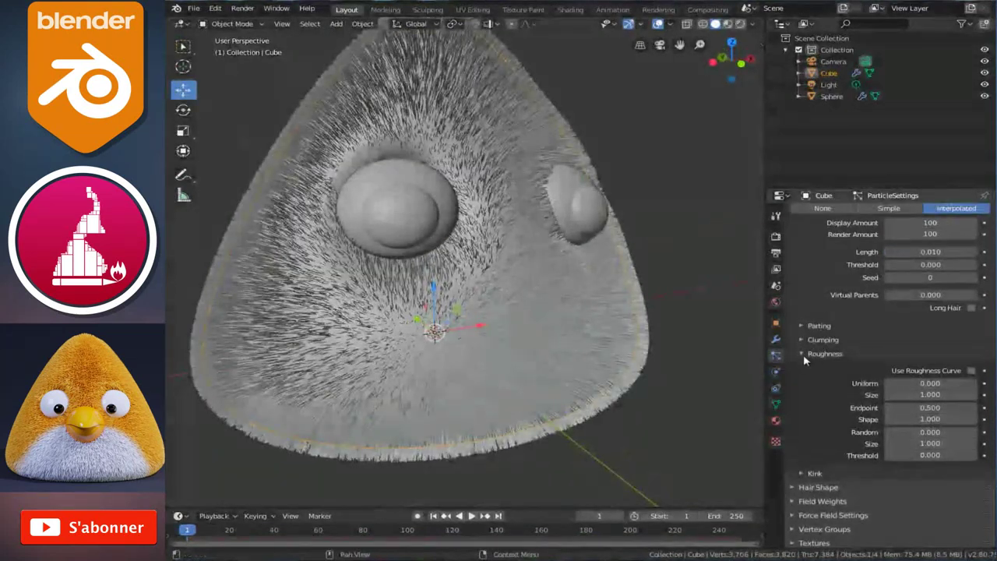
pyautogui.click(805, 359)
pyautogui.scroll(4, 799, 296)
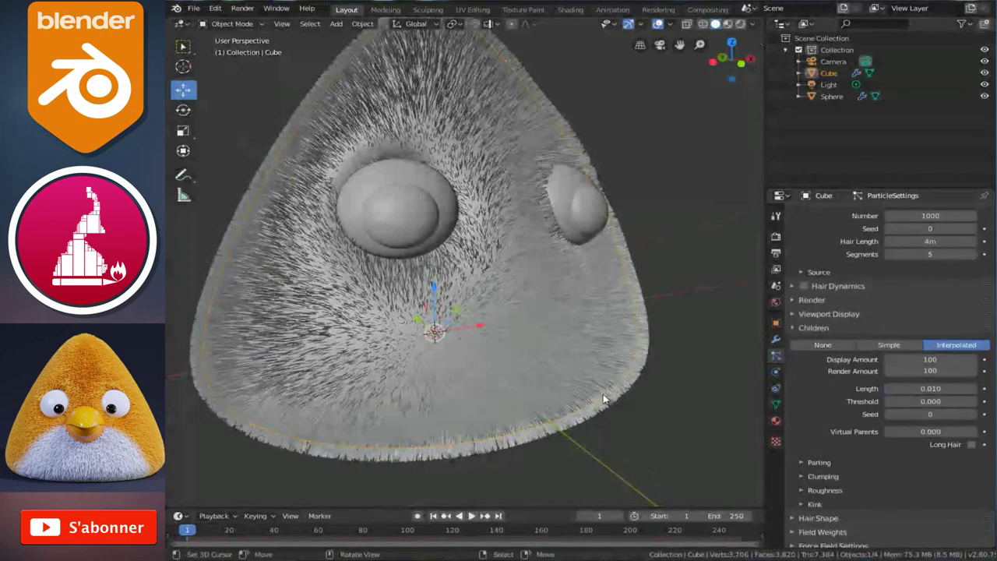
# Lengthen the child hairs, trying 0.03 before settling on a Length of 0.02.
pyautogui.click(926, 389)
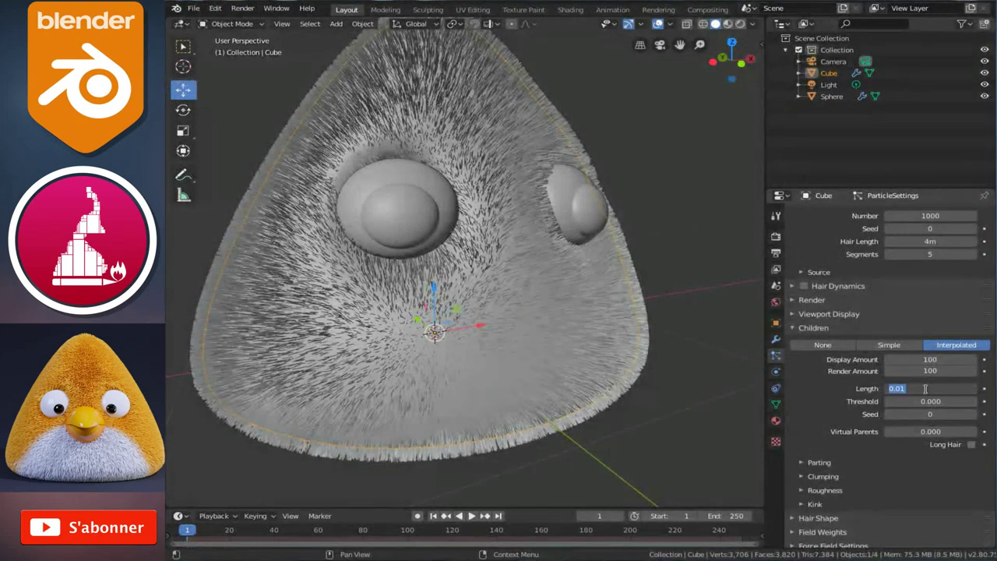
pyautogui.press('BackSpace')
pyautogui.press('Return')
pyautogui.moveTo(472, 194); pyautogui.dragTo(537, 231, button='middle')
pyautogui.doubleClick(922, 388)
pyautogui.write('.02')
pyautogui.press('Return')
pyautogui.scroll(1, 406, 212)
pyautogui.moveTo(413, 225)
pyautogui.mouseDown(button='middle')
pyautogui.moveTo(529, 272)
pyautogui.moveTo(501, 267)
pyautogui.mouseUp(button='middle')
pyautogui.scroll(2, 445, 215)
pyautogui.scroll(-2, 426, 241)
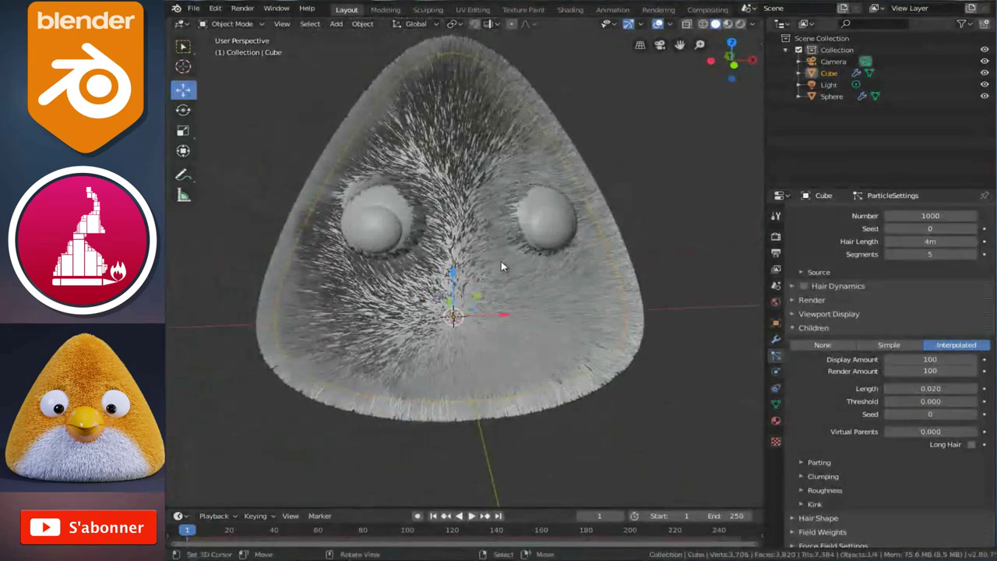
# Tick Hair Dynamics for the fur and play the timeline to simulate it.
pyautogui.click(793, 328)
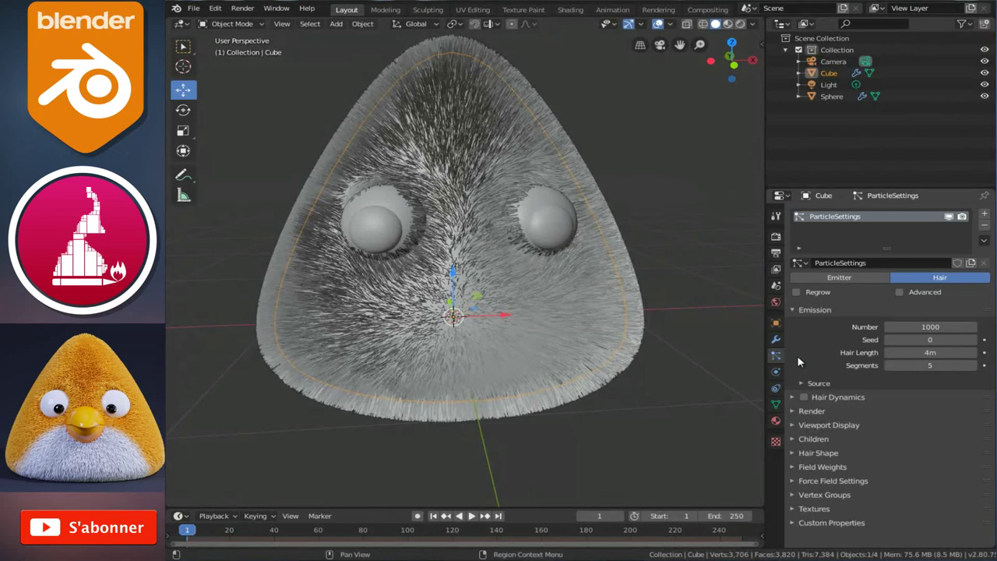
pyautogui.click(805, 397)
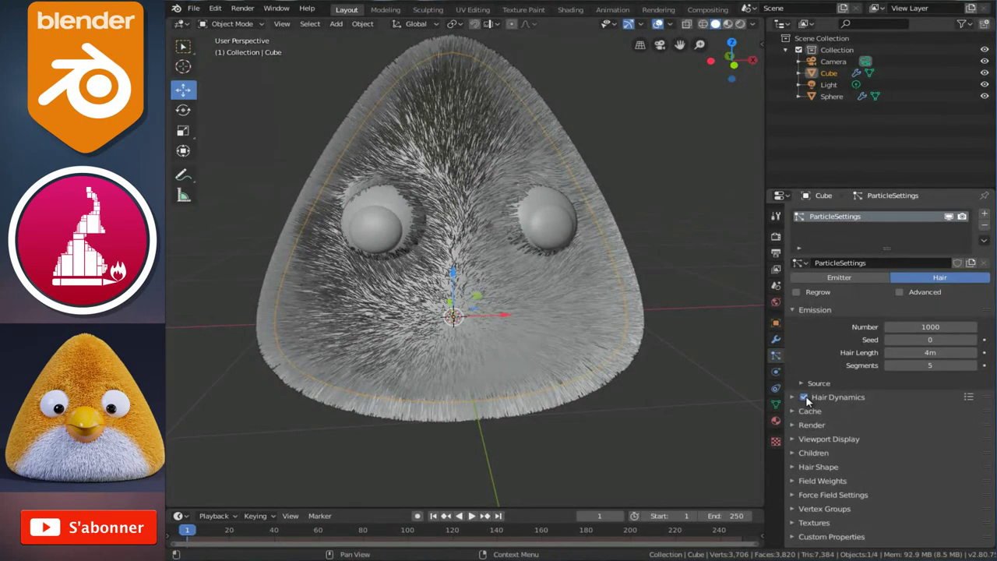
pyautogui.click(795, 309)
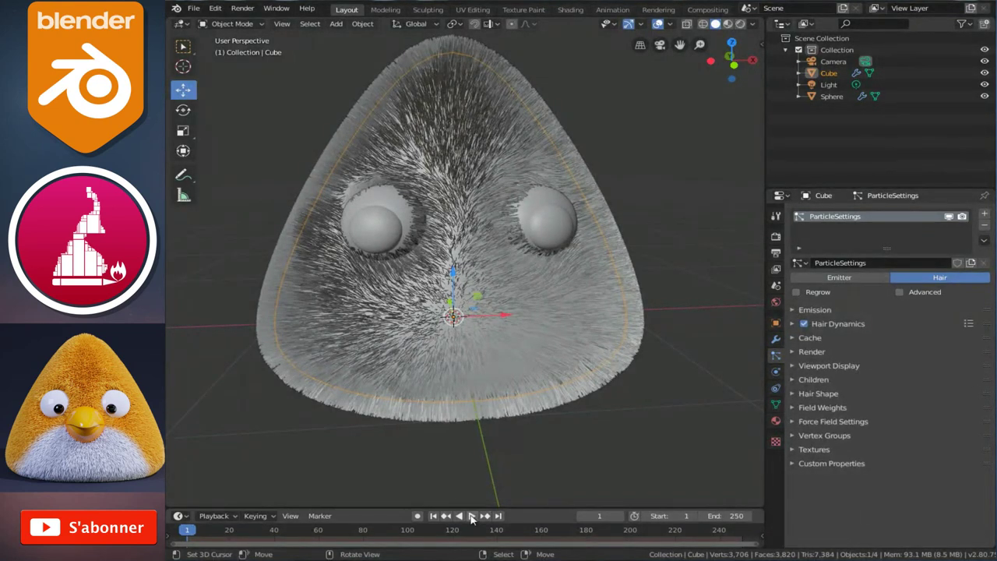
pyautogui.moveTo(491, 328)
pyautogui.mouseDown(button='middle')
pyautogui.moveTo(509, 164)
pyautogui.moveTo(601, 207)
pyautogui.moveTo(509, 230)
pyautogui.mouseUp(button='middle')
pyautogui.moveTo(646, 242); pyautogui.dragTo(483, 281, button='middle')
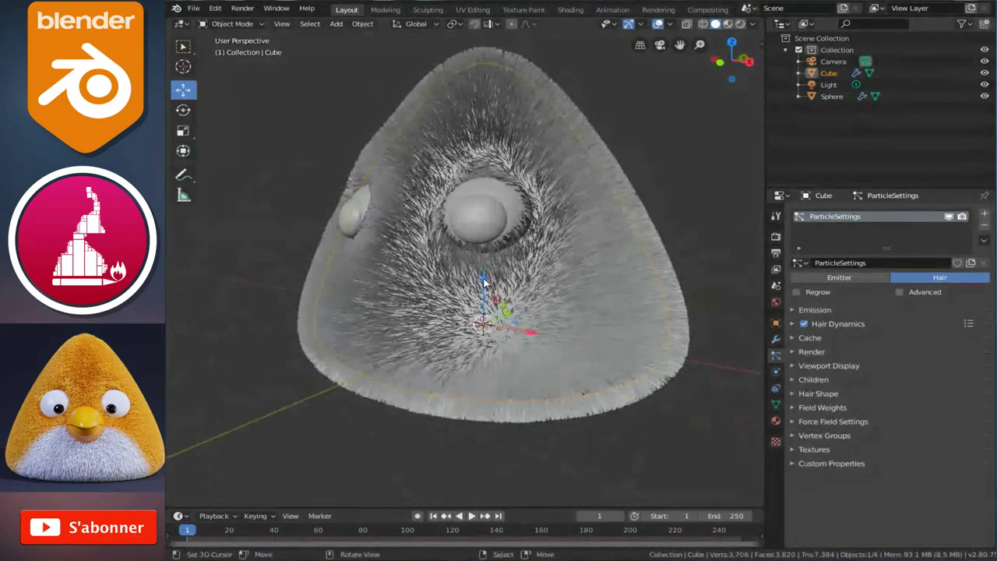
pyautogui.click(471, 516)
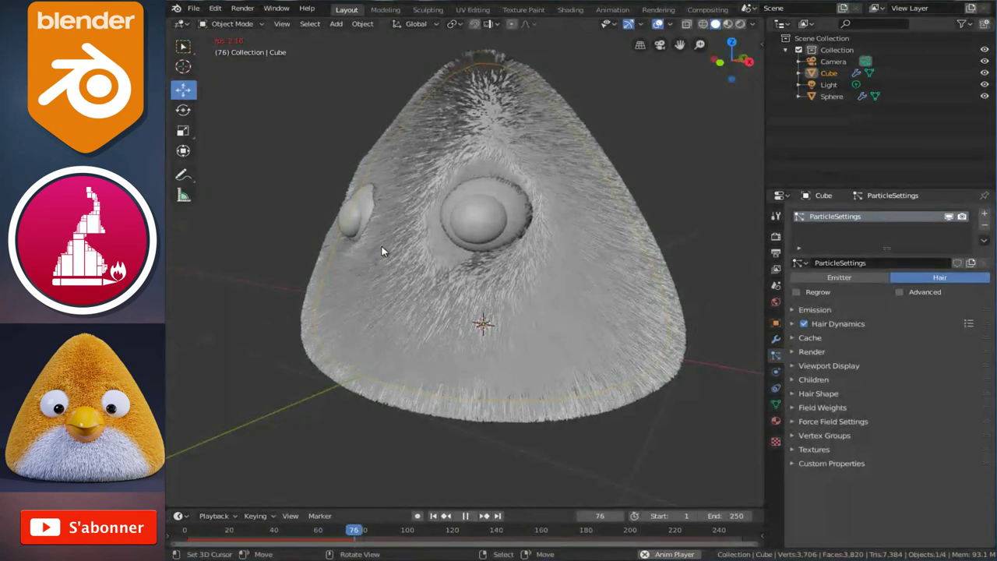
# Pause playback at frame 87 and view the furry head in Front Orthographic.
pyautogui.click(467, 518)
pyautogui.moveTo(483, 327)
pyautogui.mouseDown(button='middle')
pyautogui.moveTo(498, 252)
pyautogui.moveTo(623, 252)
pyautogui.moveTo(497, 251)
pyautogui.moveTo(477, 194)
pyautogui.moveTo(475, 272)
pyautogui.mouseUp(button='middle')
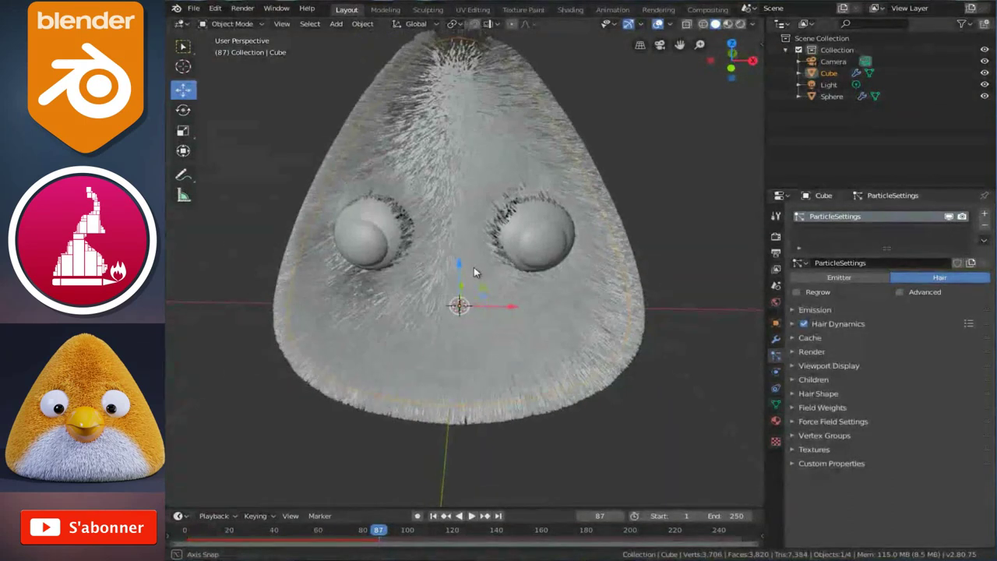
pyautogui.scroll(-2, 442, 194)
pyautogui.moveTo(443, 195)
pyautogui.mouseDown(button='middle')
pyautogui.moveTo(546, 196)
pyautogui.moveTo(605, 215)
pyautogui.moveTo(481, 192)
pyautogui.moveTo(476, 151)
pyautogui.moveTo(477, 216)
pyautogui.moveTo(564, 220)
pyautogui.moveTo(557, 205)
pyautogui.moveTo(523, 223)
pyautogui.moveTo(484, 213)
pyautogui.mouseUp(button='middle')
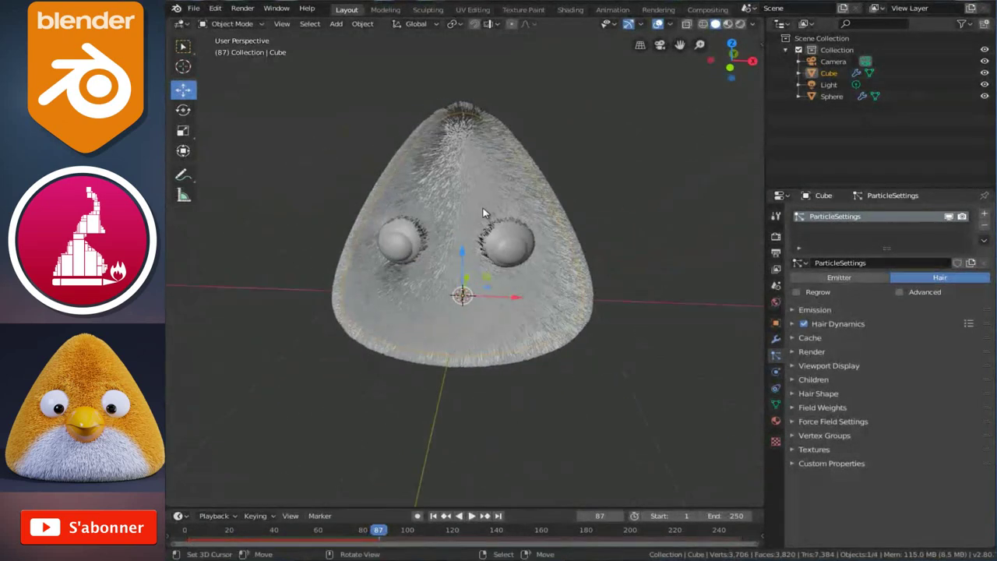
pyautogui.moveTo(446, 248); pyautogui.dragTo(500, 143, button='middle')
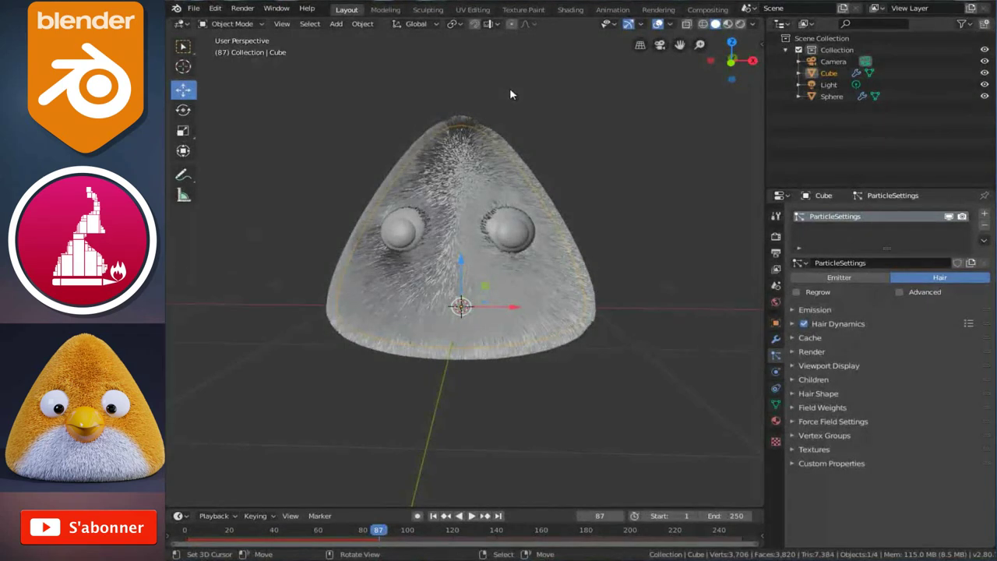
pyautogui.moveTo(507, 111)
pyautogui.mouseDown(button='middle')
pyautogui.moveTo(523, 252)
pyautogui.moveTo(537, 252)
pyautogui.moveTo(469, 269)
pyautogui.moveTo(367, 258)
pyautogui.moveTo(476, 251)
pyautogui.moveTo(501, 266)
pyautogui.mouseUp(button='middle')
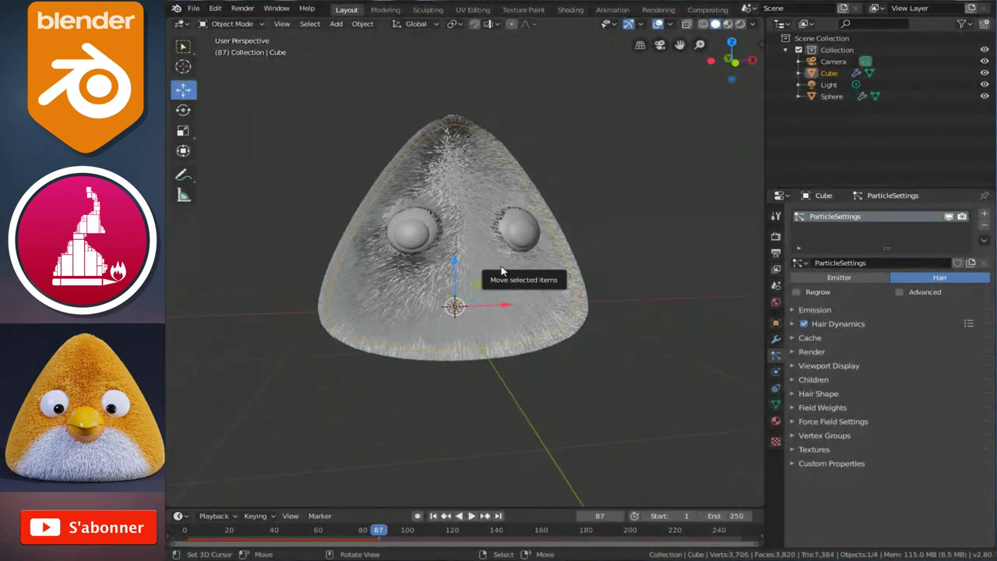
pyautogui.moveTo(501, 270)
pyautogui.mouseDown(button='middle')
pyautogui.moveTo(516, 283)
pyautogui.moveTo(501, 286)
pyautogui.mouseUp(button='middle')
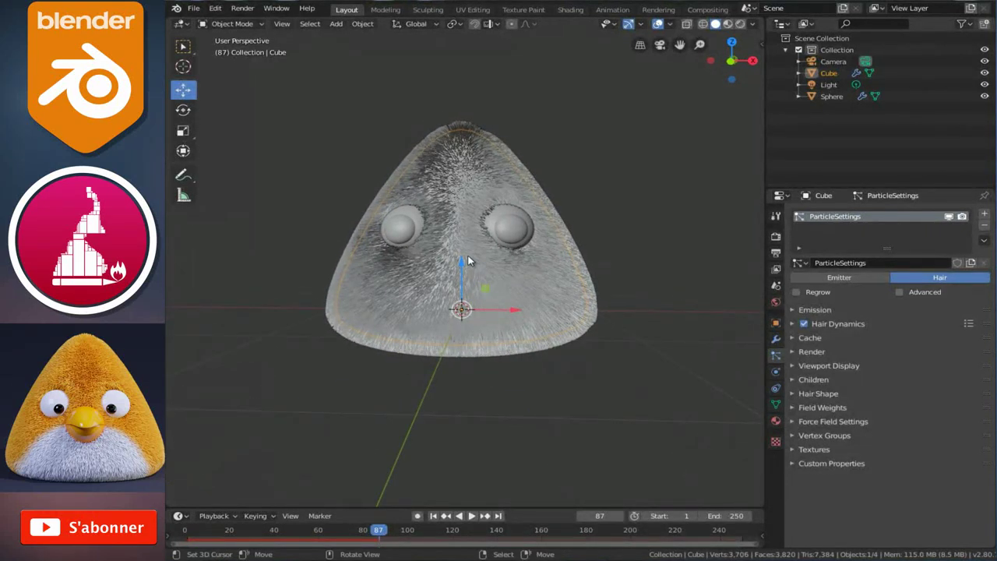
pyautogui.moveTo(470, 258); pyautogui.dragTo(488, 268, button='middle')
pyautogui.press('KP_1')
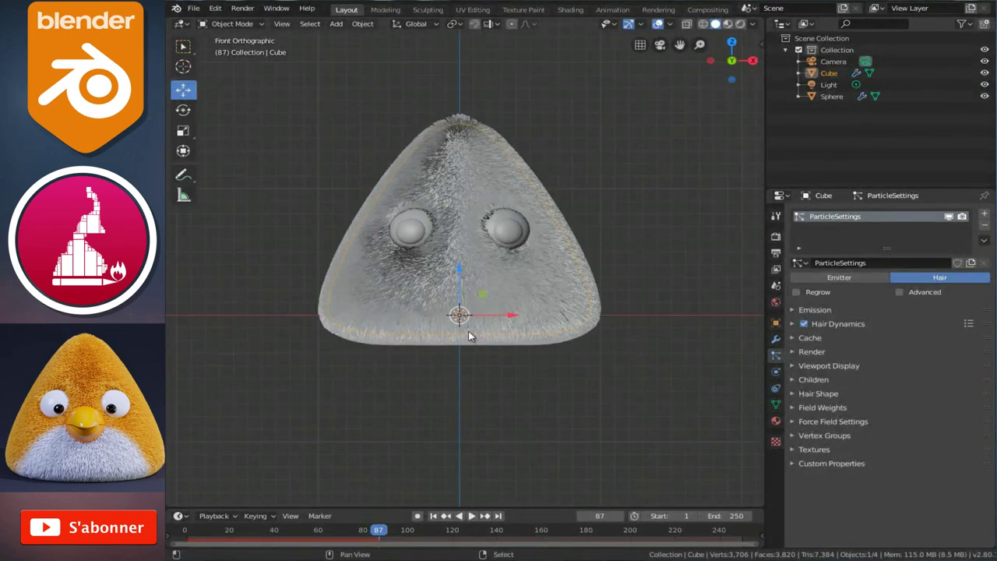
# Add a UV sphere with 16 segments at the head's centre as the beak base.
pyautogui.hotkey('shift', 'a')
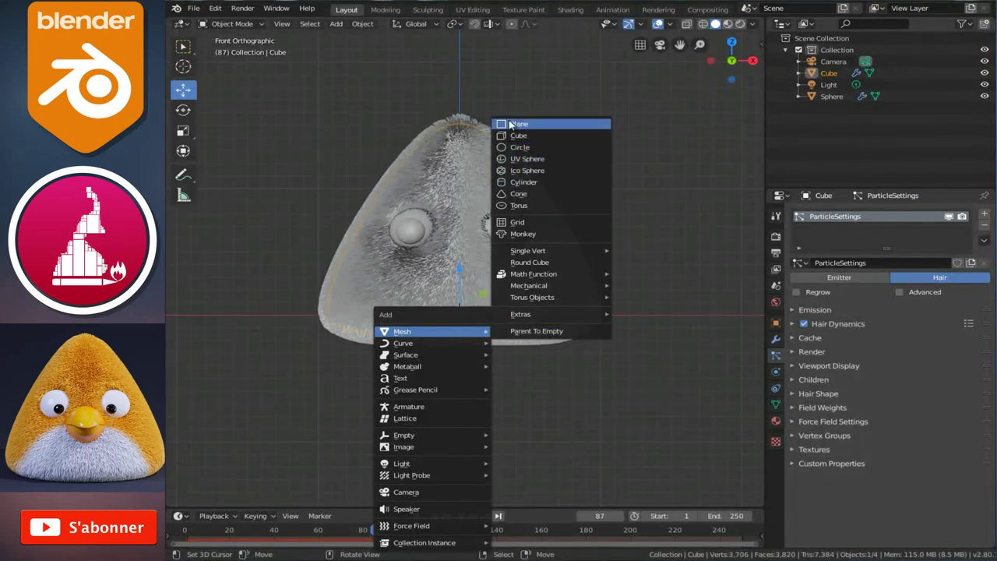
pyautogui.click(527, 159)
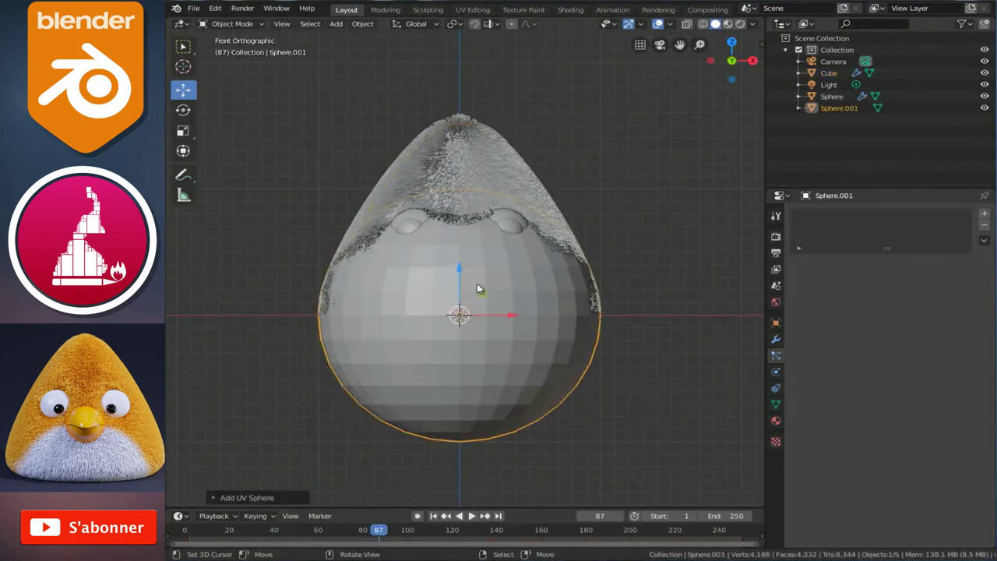
pyautogui.click(215, 498)
pyautogui.click(337, 370)
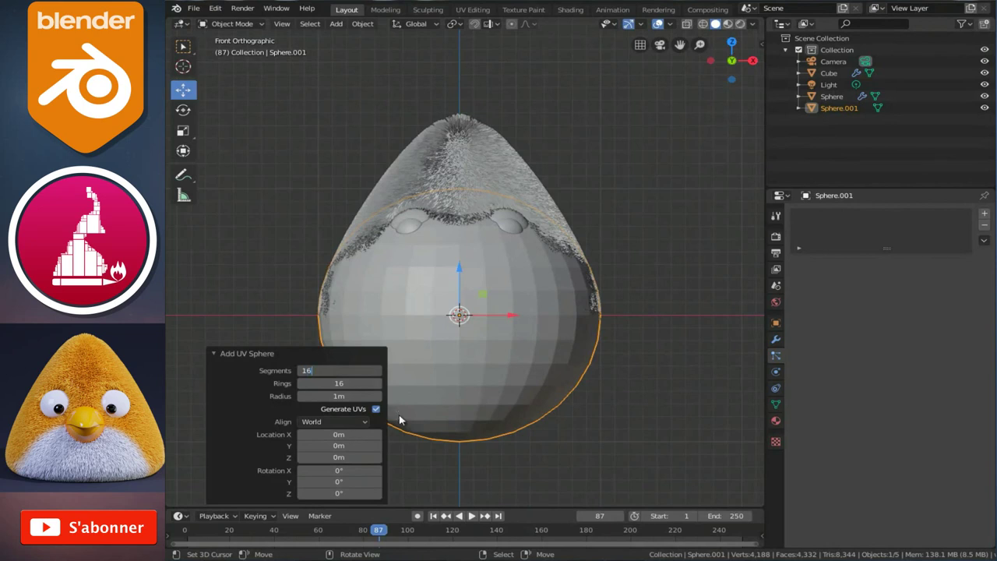
pyautogui.press('Return')
pyautogui.hotkey('shift', 'Left')
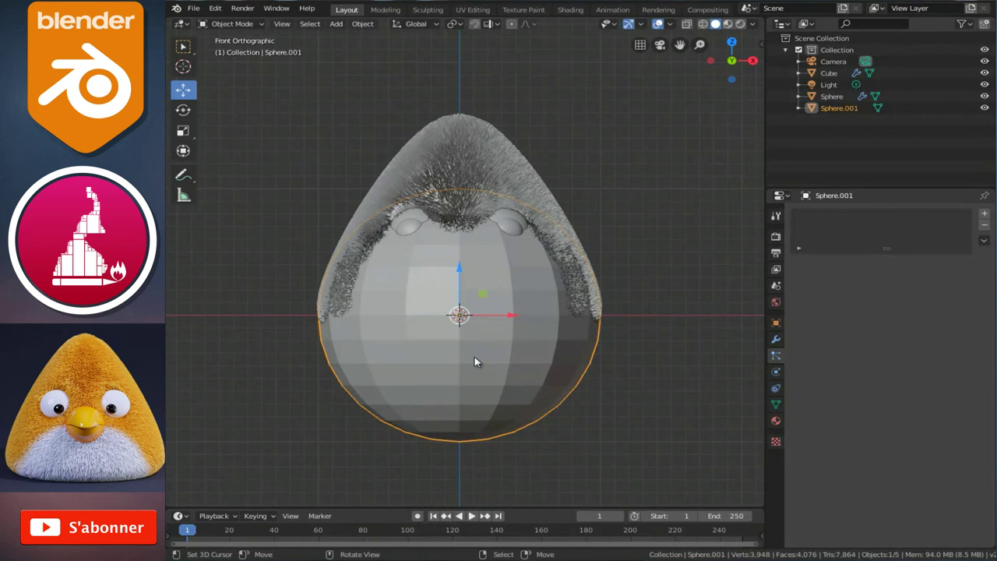
# Isolate the new sphere in local view and rotate it 90 degrees in side view.
pyautogui.press('KP_Divide')
pyautogui.scroll(-3, 460, 292)
pyautogui.press('KP_3')
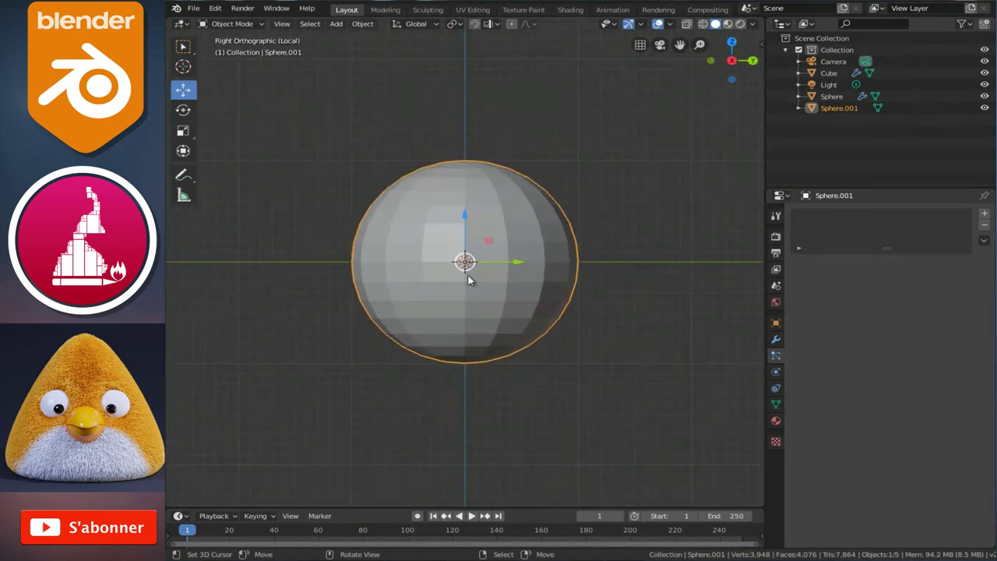
pyautogui.write('r90')
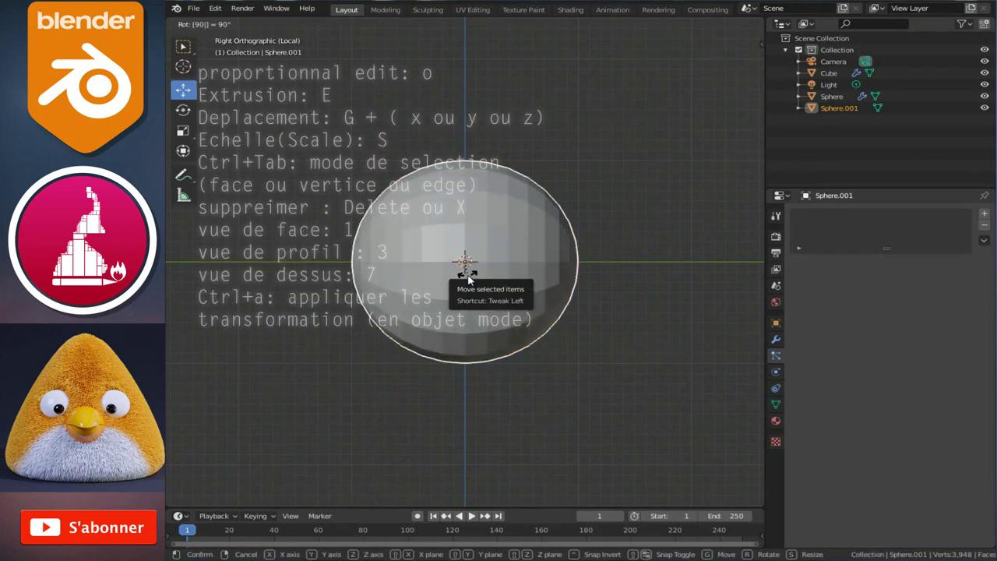
pyautogui.press('Return')
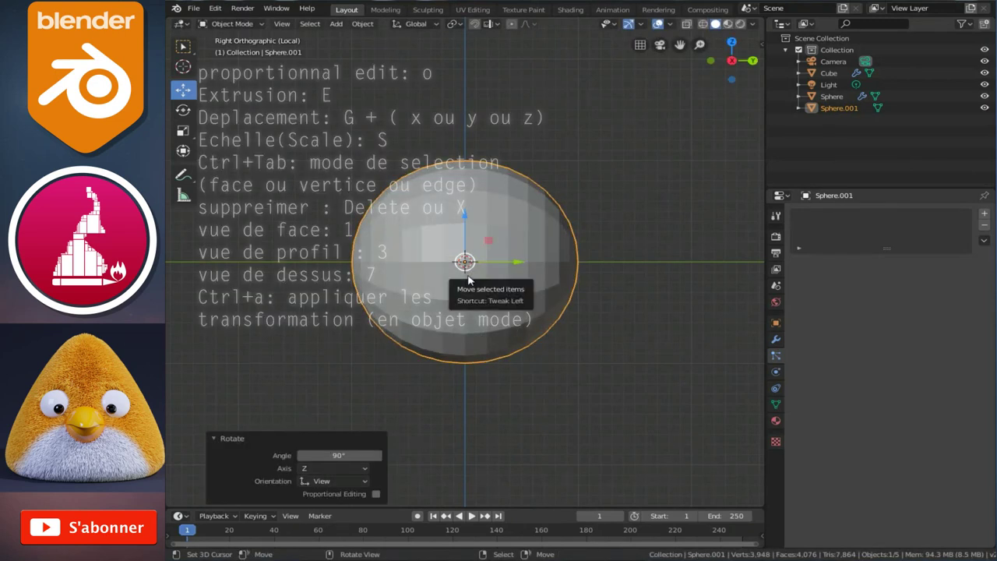
# In vertex mode, box-select the sphere's right half and delete those vertices.
pyautogui.press('Tab')
pyautogui.hotkey('ctrl', 'Tab')
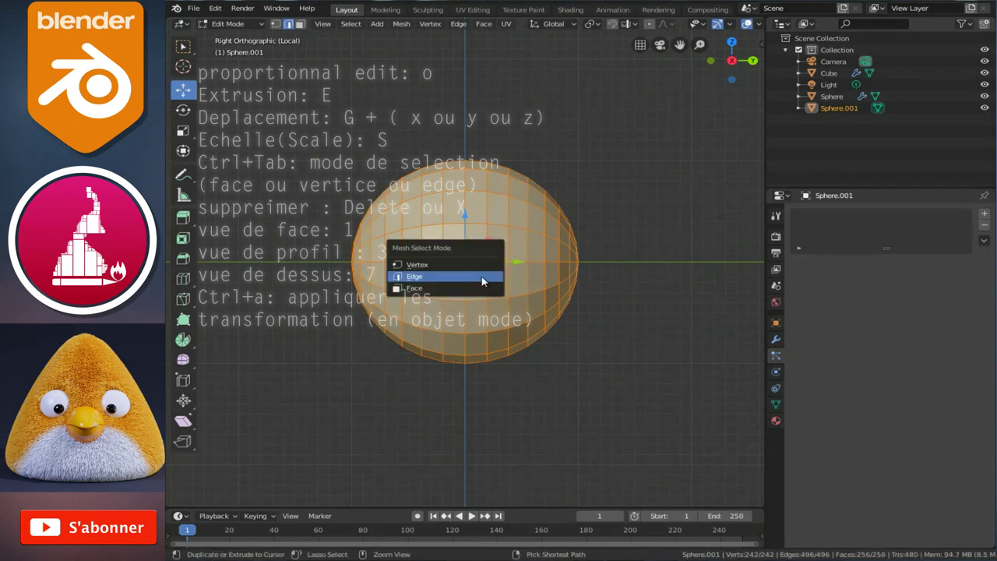
pyautogui.click(462, 269)
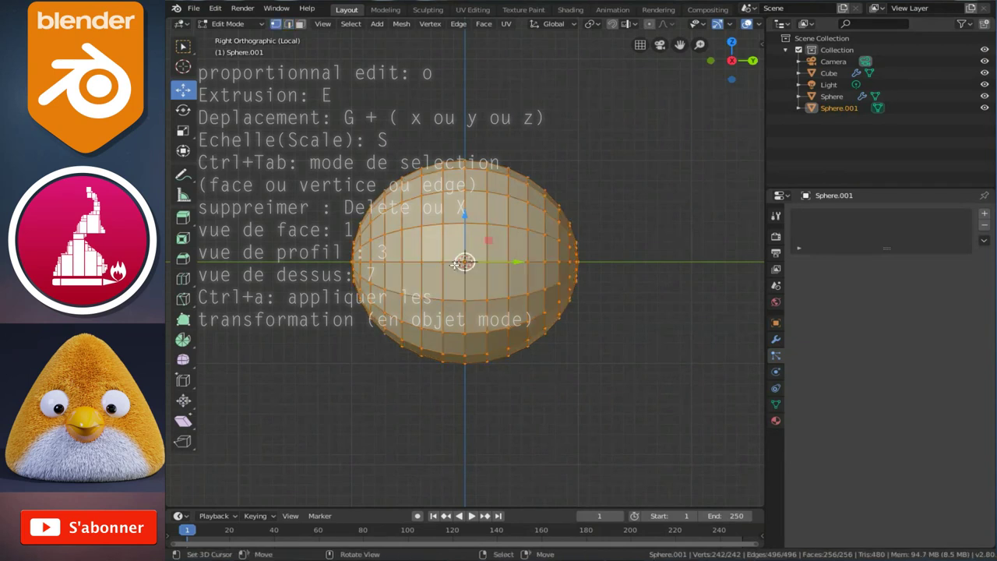
pyautogui.click(492, 279)
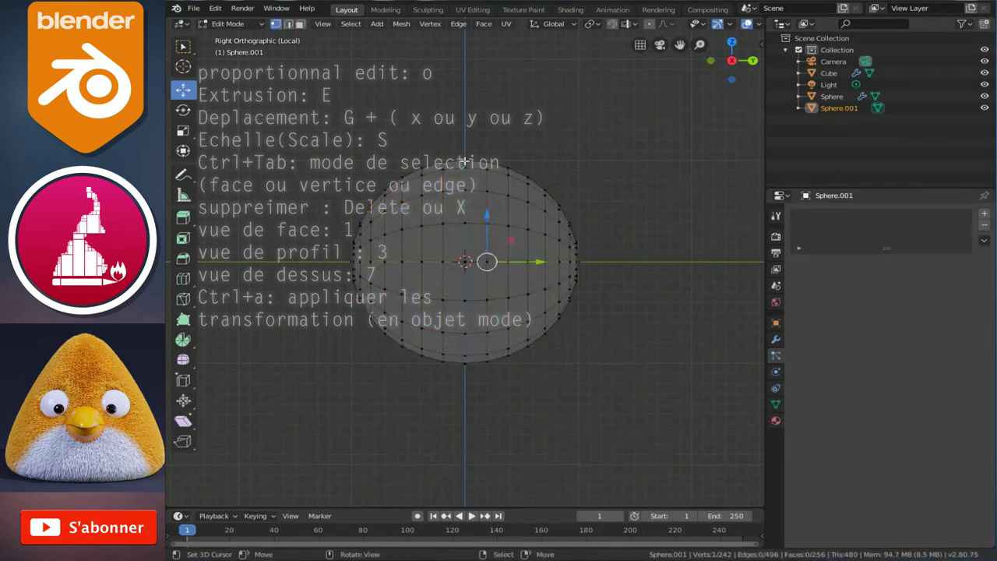
pyautogui.moveTo(472, 116); pyautogui.dragTo(644, 386)
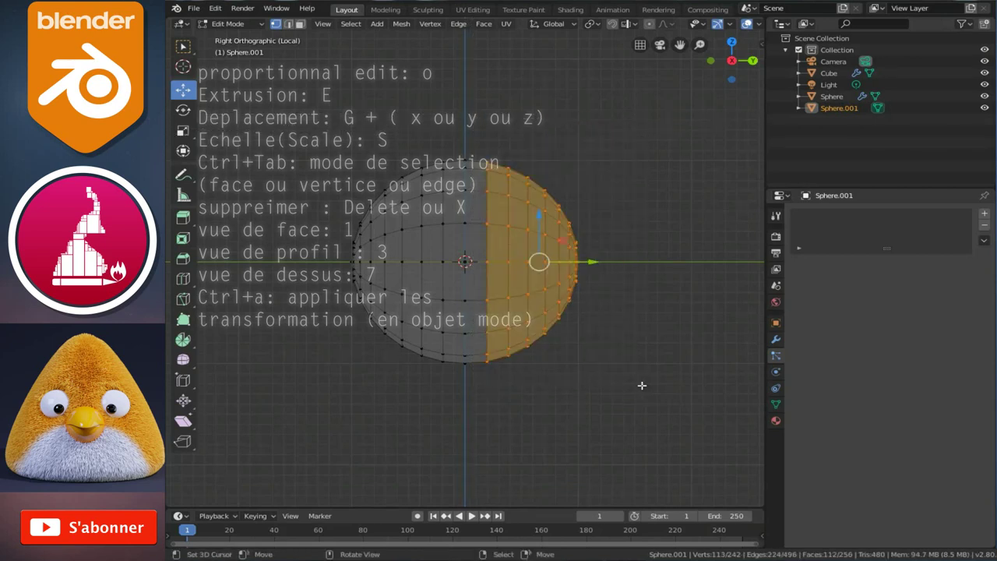
pyautogui.press('x')
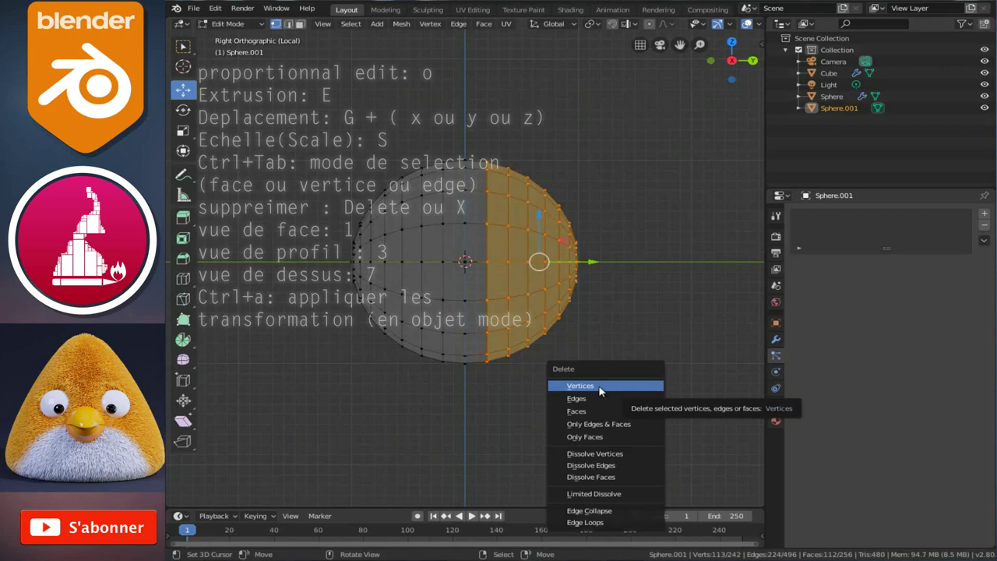
pyautogui.click(600, 388)
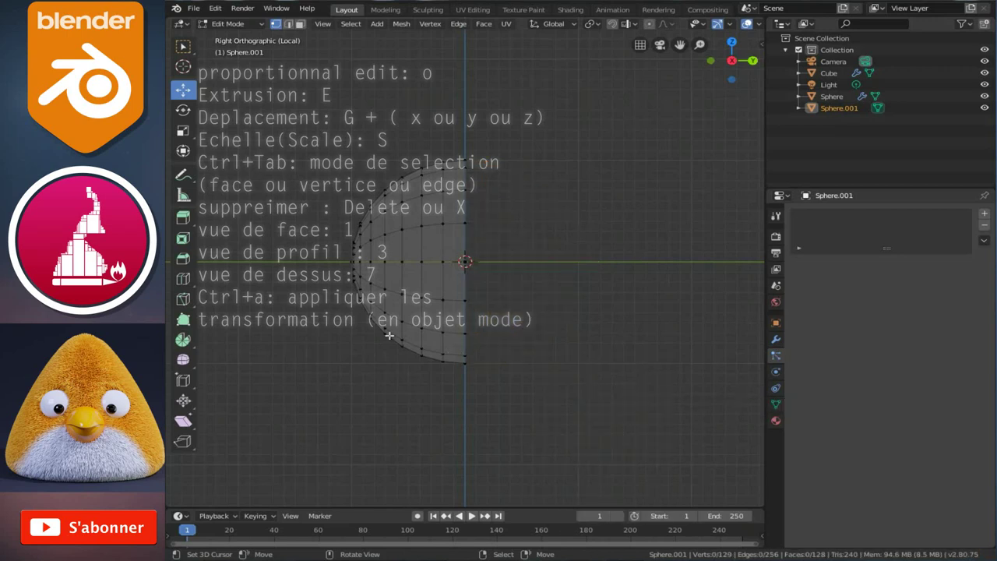
# Pull the half sphere's pole outward with proportional editing into a rounded point.
pyautogui.moveTo(389, 335); pyautogui.dragTo(462, 317, button='middle')
pyautogui.hotkey('alt', 'z')
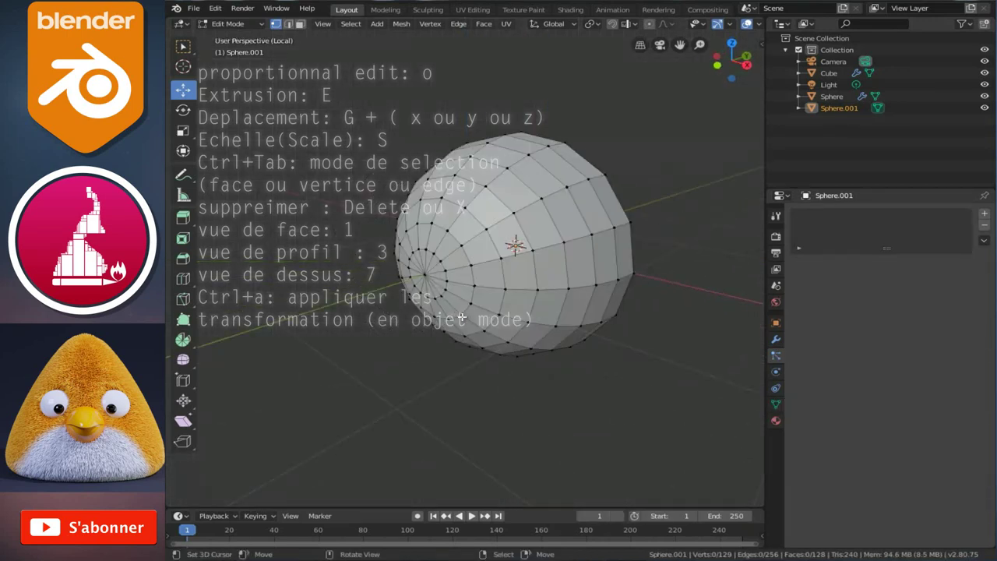
pyautogui.click(424, 273)
pyautogui.moveTo(424, 273); pyautogui.dragTo(463, 262, button='middle')
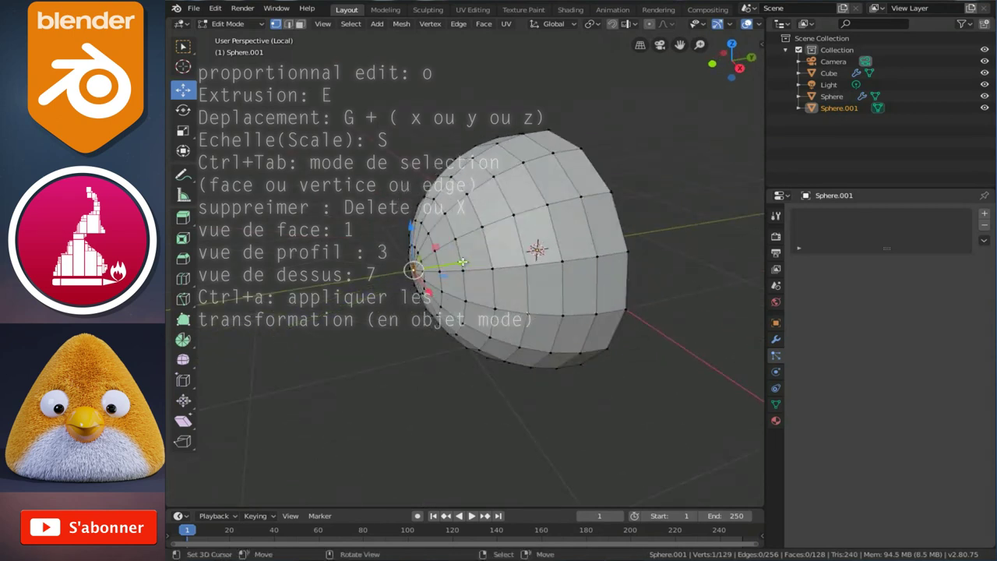
pyautogui.click(650, 24)
pyautogui.press('g')
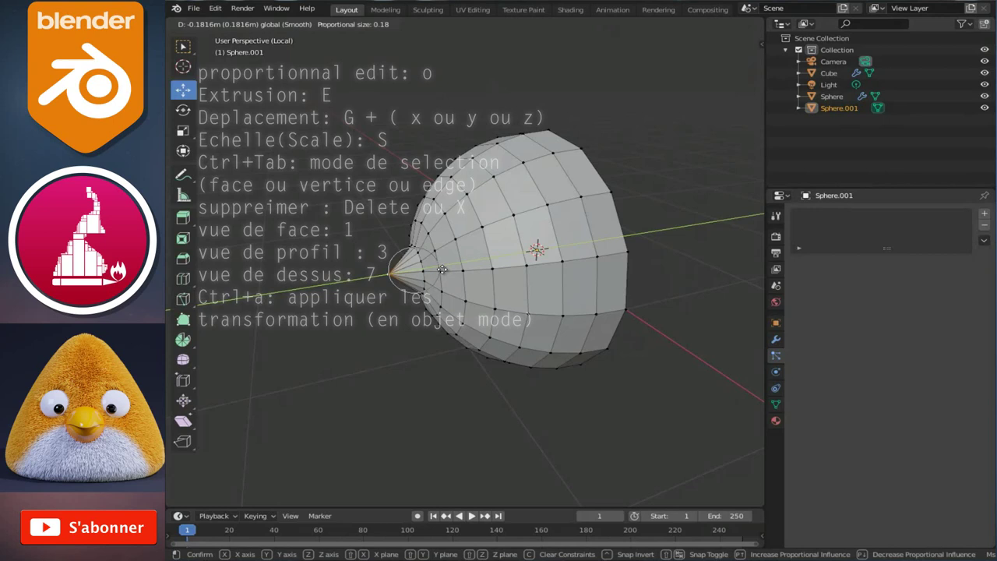
pyautogui.scroll(-5, 400, 310)
pyautogui.scroll(-3, 393, 313)
pyautogui.scroll(-2, 390, 316)
pyautogui.scroll(-3, 382, 320)
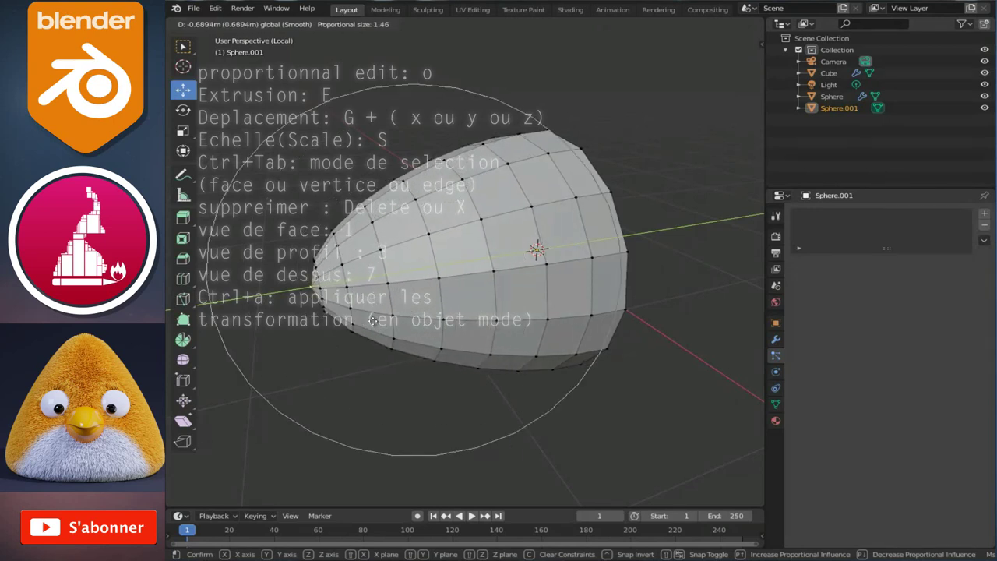
pyautogui.click(378, 321)
# Select the shape's horizontal middle edge loop.
pyautogui.moveTo(379, 320)
pyautogui.mouseDown(button='middle')
pyautogui.moveTo(520, 269)
pyautogui.moveTo(479, 278)
pyautogui.moveTo(630, 269)
pyautogui.mouseUp(button='middle')
pyautogui.click(479, 278)
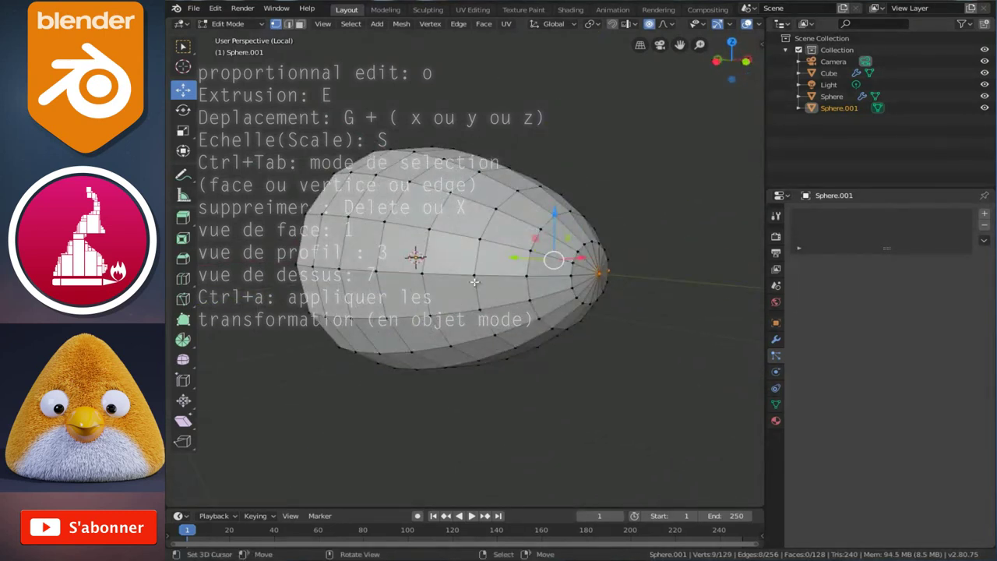
pyautogui.keyDown('alt'); pyautogui.click(472, 276); pyautogui.keyUp('alt')
pyautogui.moveTo(494, 281); pyautogui.dragTo(455, 285, button='middle')
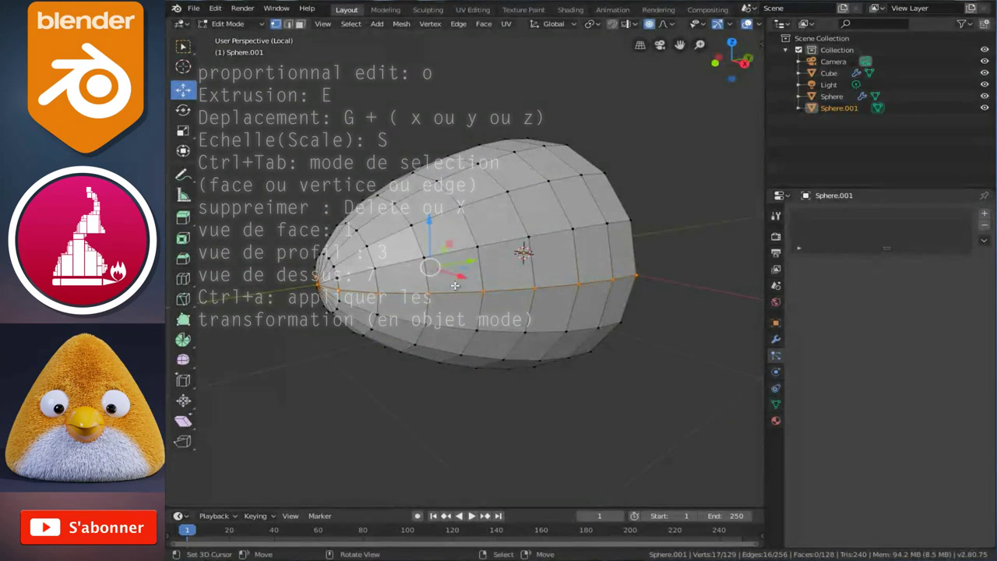
# Rip the beak along the middle loop and separate the lower half into Sphere.002.
pyautogui.press('v')
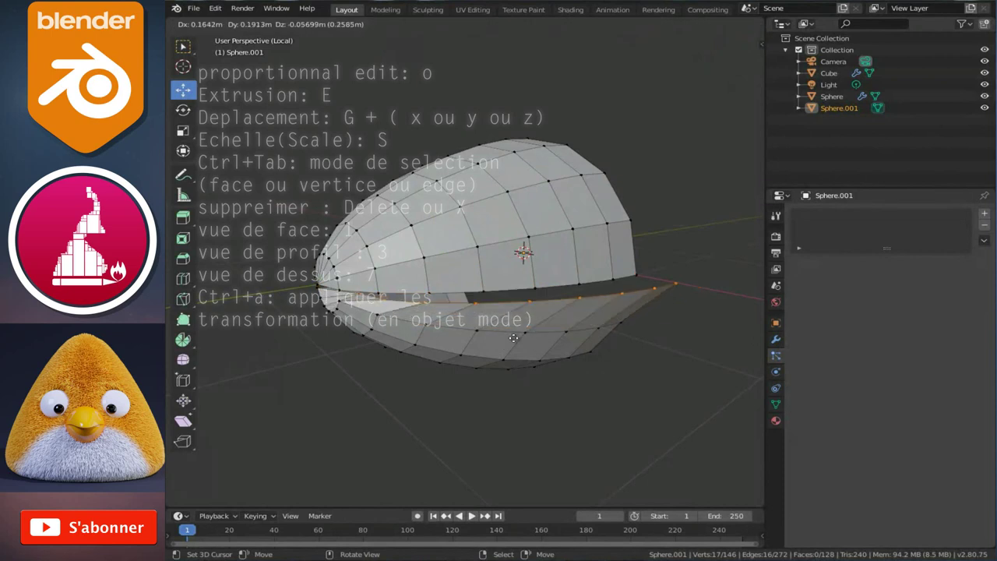
pyautogui.rightClick(533, 352)
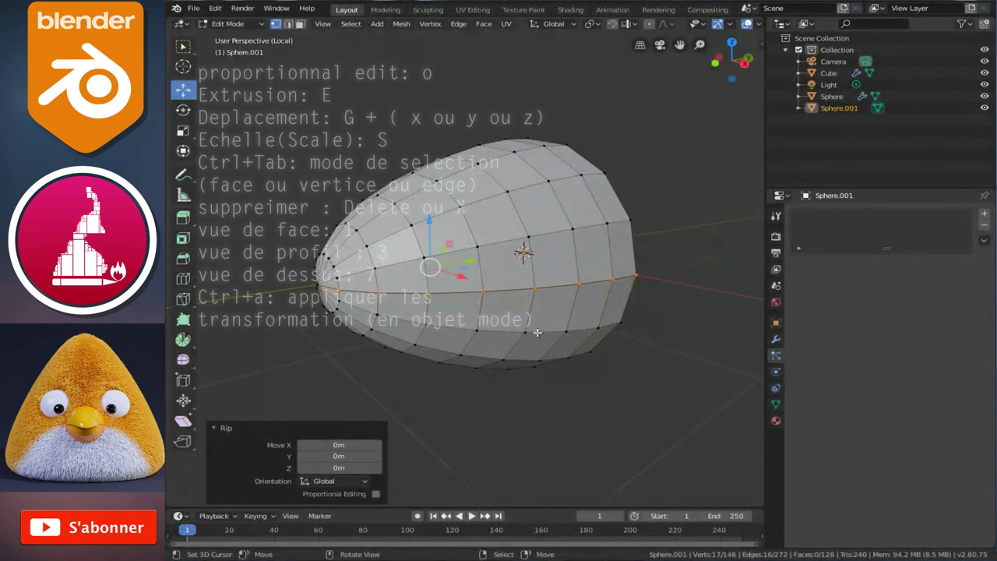
pyautogui.press('l')
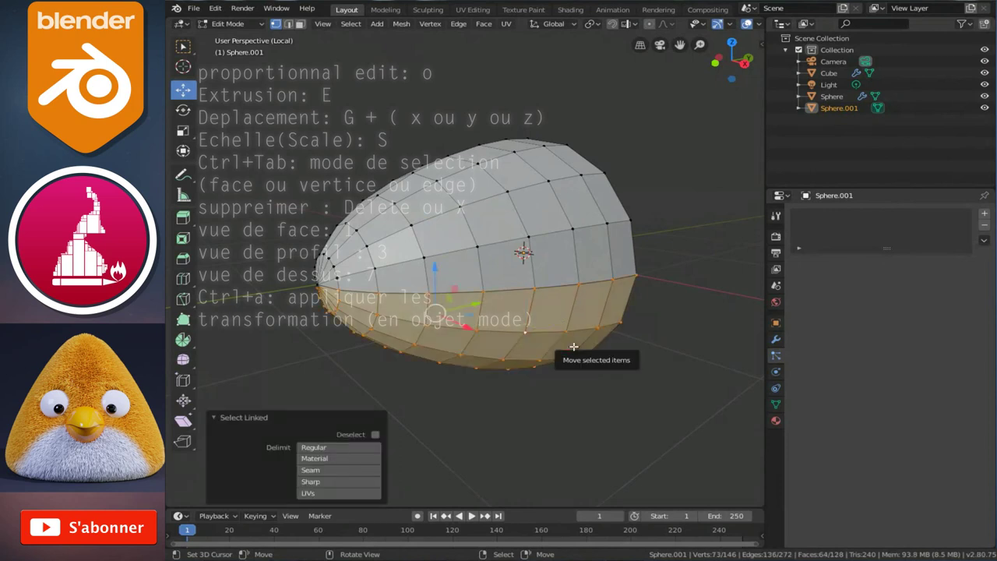
pyautogui.press('p')
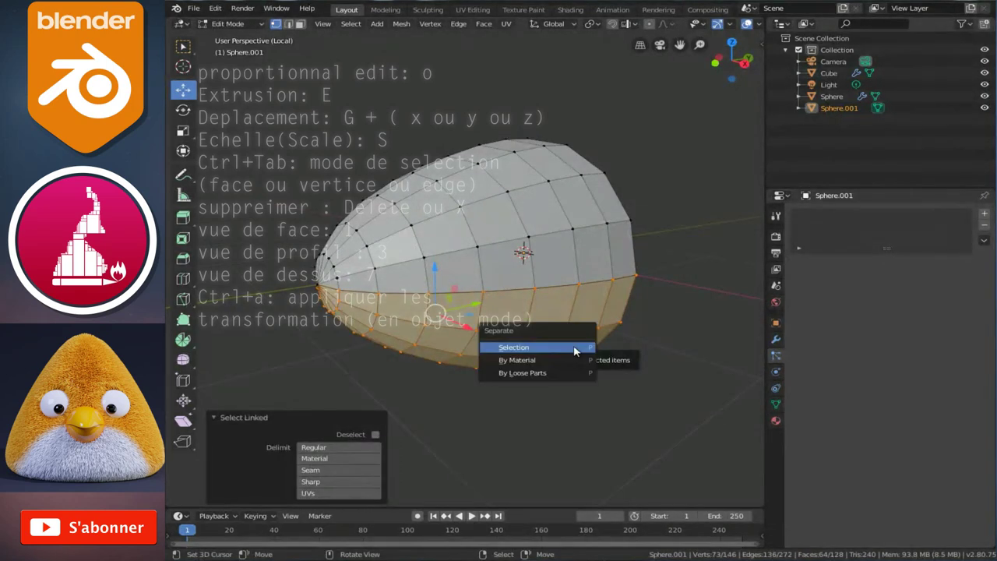
pyautogui.click(533, 373)
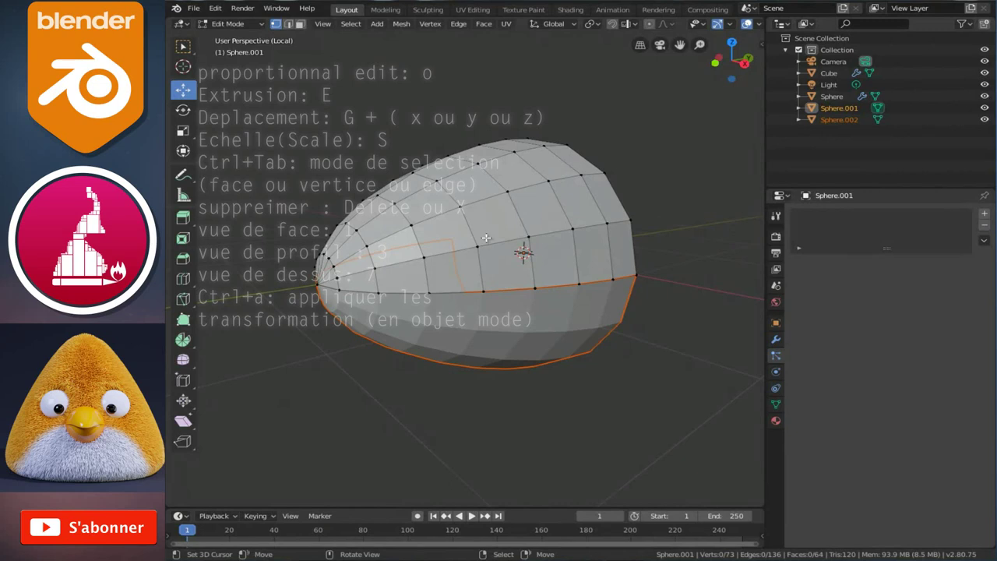
# Edit the lower jaw Sphere.002 and proportionally move its selected vertex.
pyautogui.press('Tab')
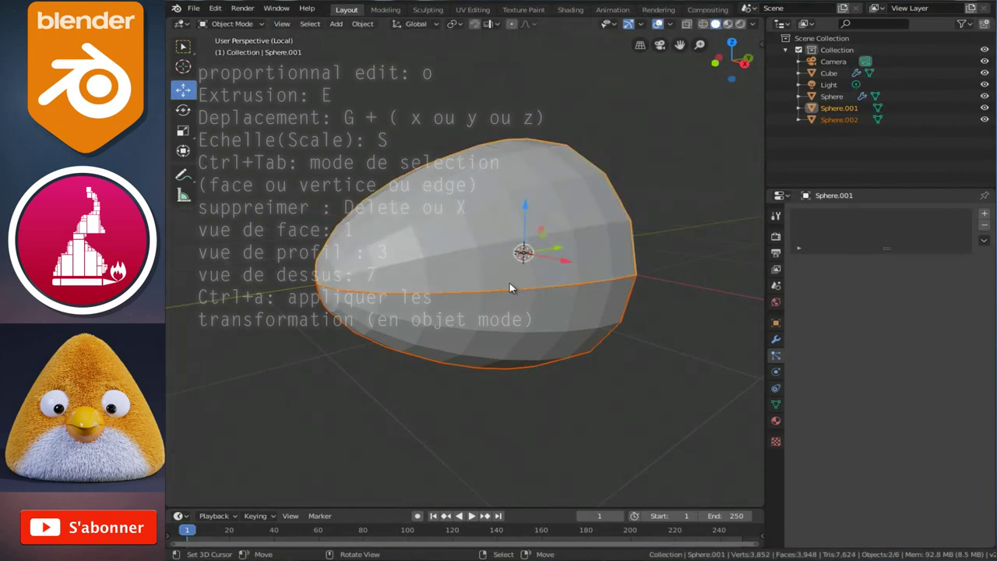
pyautogui.click(472, 312)
pyautogui.moveTo(477, 274)
pyautogui.mouseDown(button='middle')
pyautogui.moveTo(505, 243)
pyautogui.moveTo(331, 279)
pyautogui.mouseUp(button='middle')
pyautogui.press('Tab')
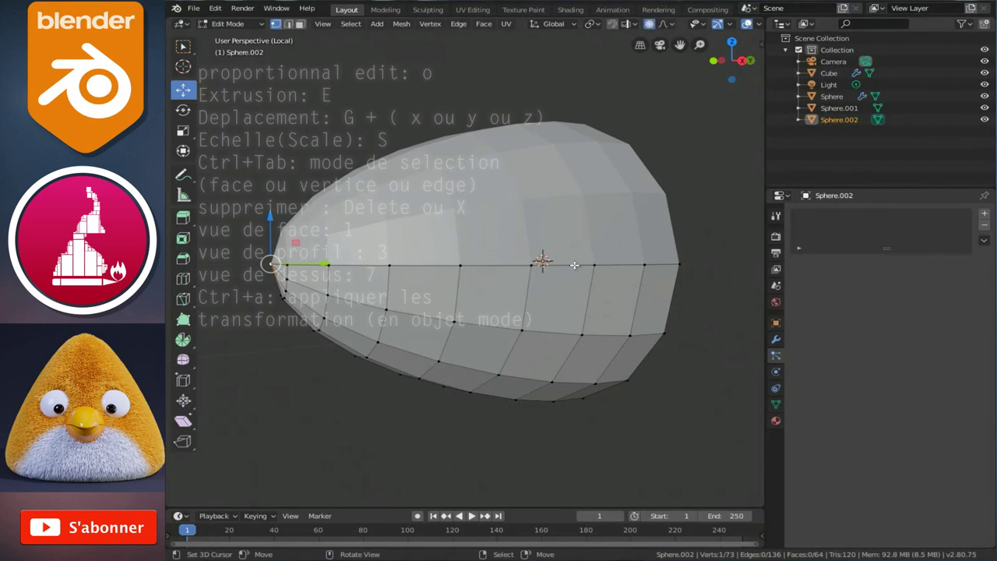
pyautogui.moveTo(361, 265); pyautogui.dragTo(332, 279, button='middle')
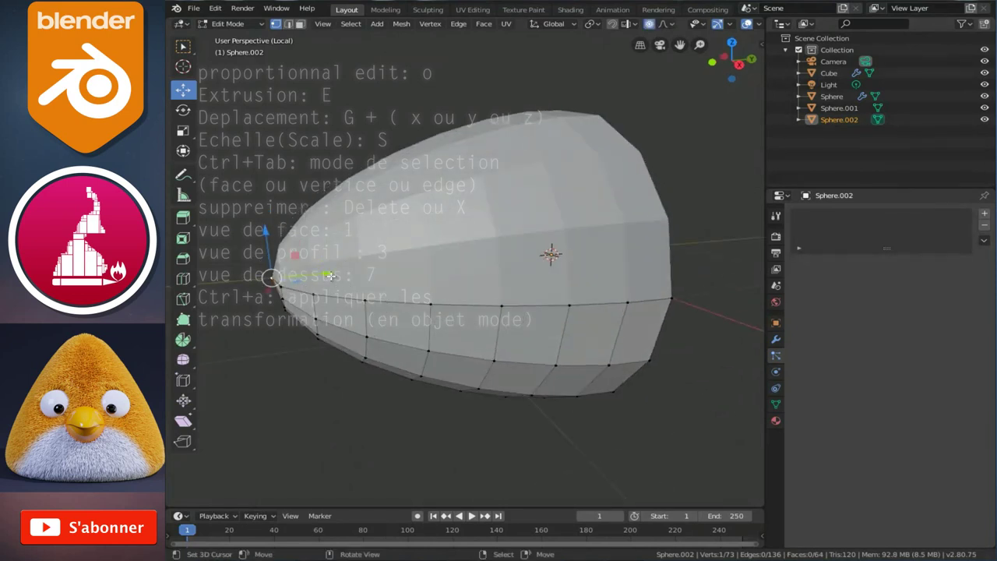
pyautogui.press('g')
pyautogui.scroll(-2, 401, 281)
pyautogui.scroll(-3, 399, 288)
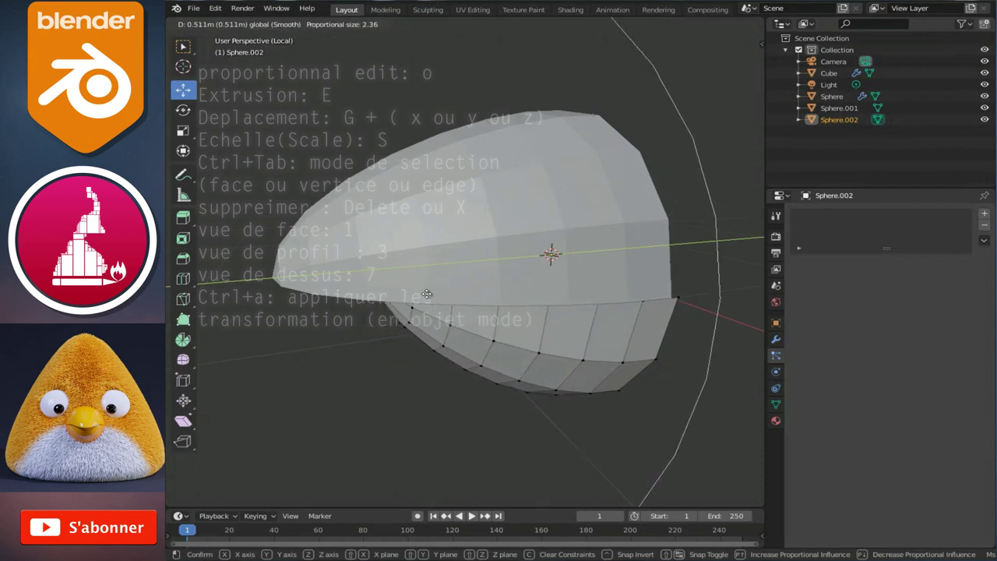
pyautogui.click(384, 305)
# In front view, refine the lower jaw with a smaller proportional move of 0.0531 m.
pyautogui.press('KP_1')
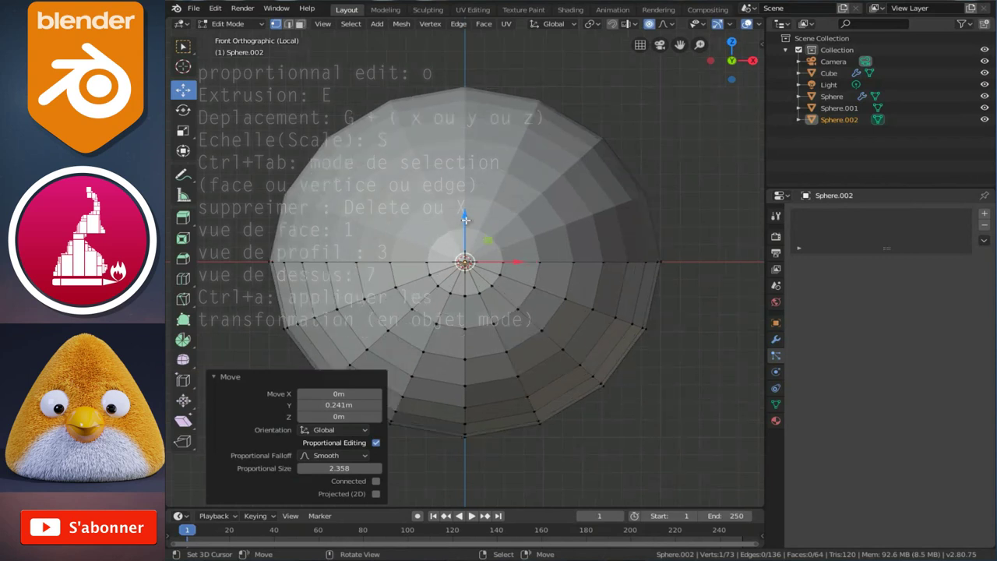
pyautogui.press('g')
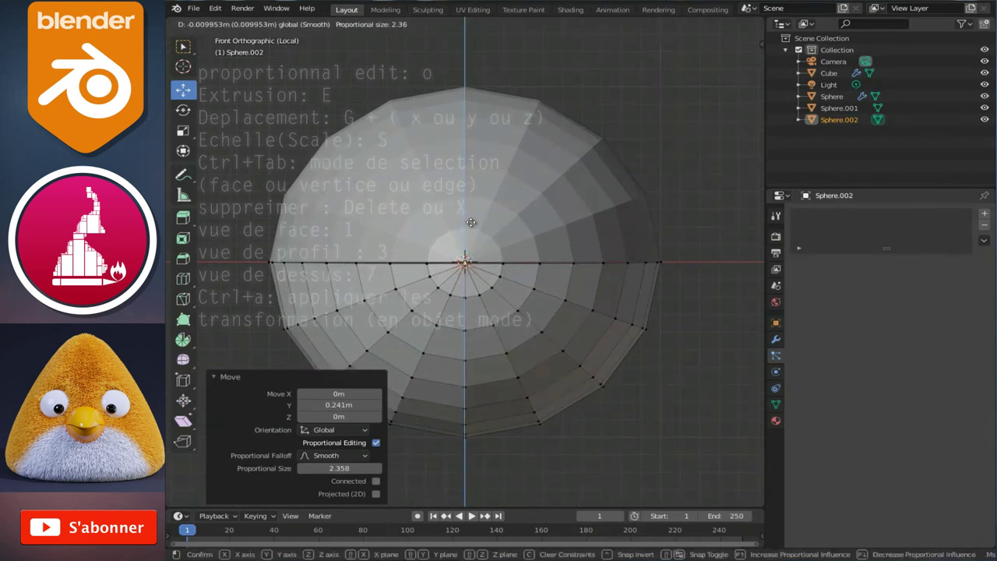
pyautogui.scroll(3, 470, 215)
pyautogui.scroll(8, 471, 213)
pyautogui.click(472, 212)
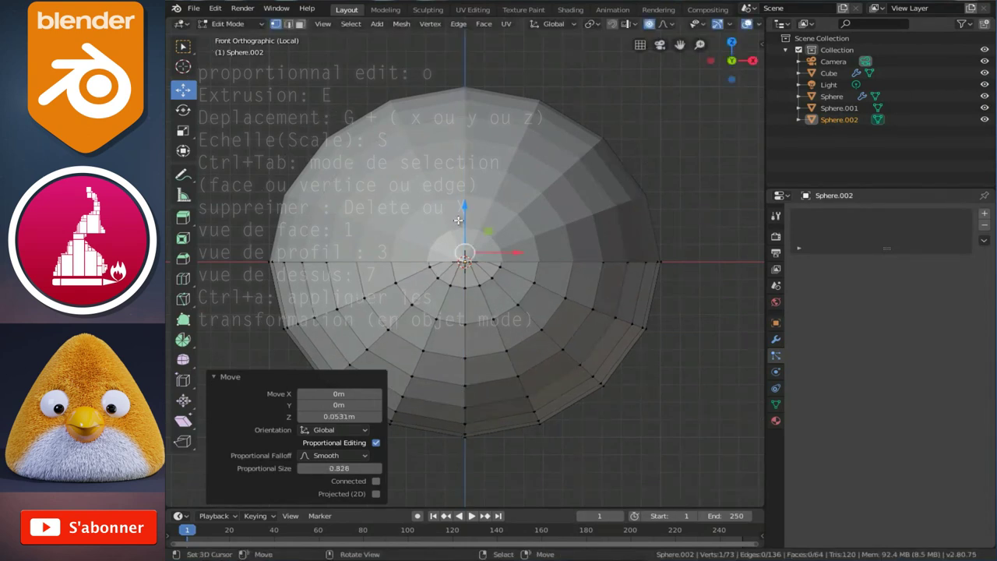
pyautogui.press('Tab')
pyautogui.click(476, 251)
# Pull Sphere.001's centre vertex down with a wide smooth proportional falloff.
pyautogui.press('Tab')
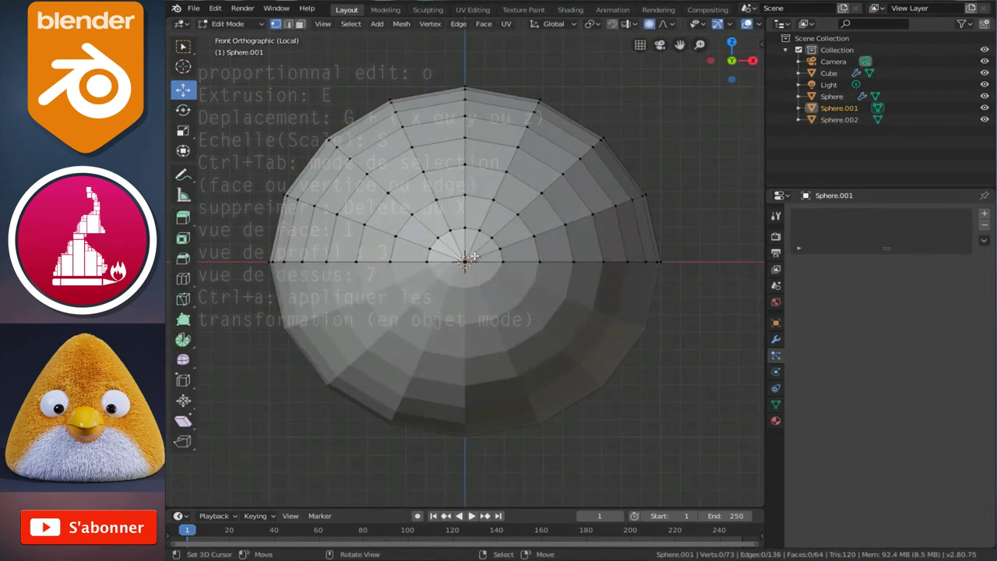
pyautogui.click(466, 261)
pyautogui.press('g')
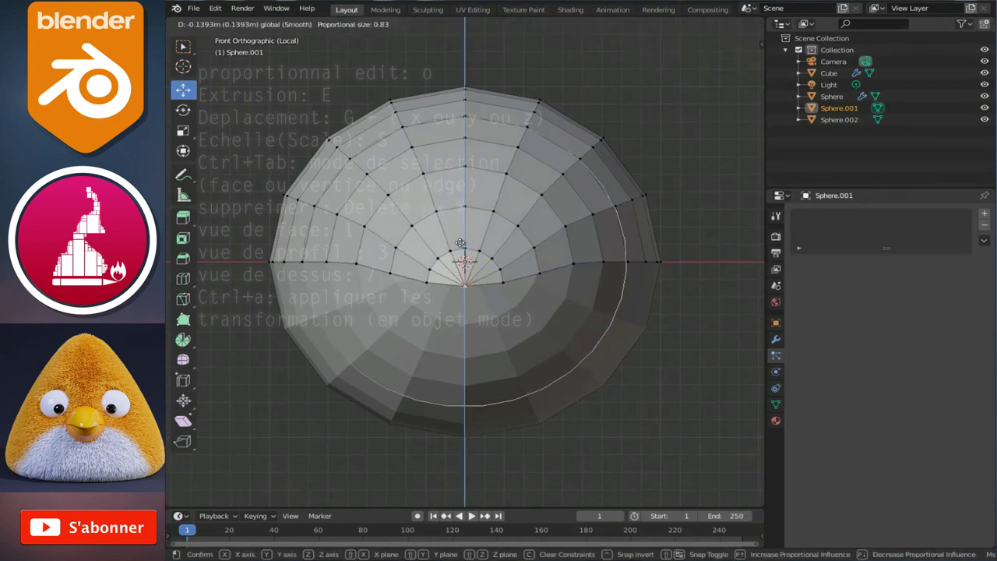
pyautogui.scroll(-1, 461, 248)
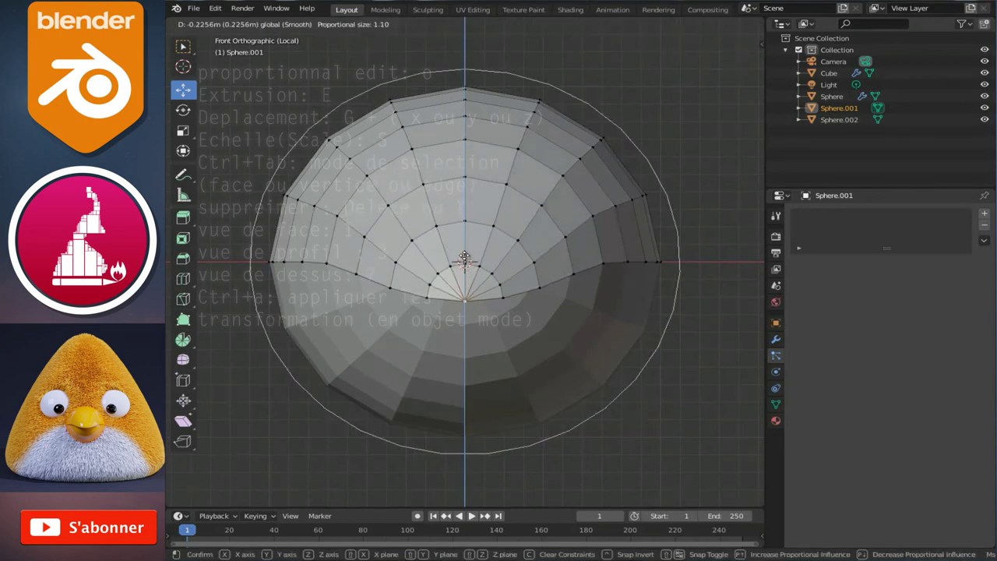
pyautogui.click(464, 257)
pyautogui.press('Tab')
pyautogui.click(553, 298)
pyautogui.moveTo(553, 298)
pyautogui.mouseDown(button='middle')
pyautogui.moveTo(493, 246)
pyautogui.moveTo(383, 272)
pyautogui.moveTo(365, 286)
pyautogui.moveTo(500, 292)
pyautogui.moveTo(584, 222)
pyautogui.moveTo(443, 257)
pyautogui.moveTo(497, 197)
pyautogui.mouseUp(button='middle')
# Add a Solidify modifier to the upper beak half with 0.05 m thickness.
pyautogui.click(497, 202)
pyautogui.click(776, 339)
pyautogui.click(810, 215)
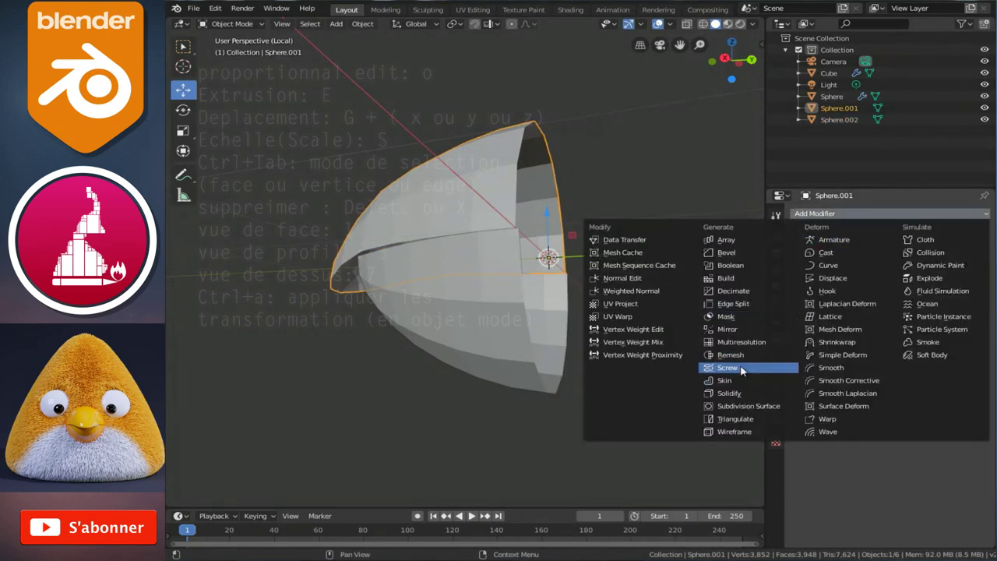
pyautogui.click(729, 393)
pyautogui.moveTo(729, 393); pyautogui.dragTo(776, 264, button='middle')
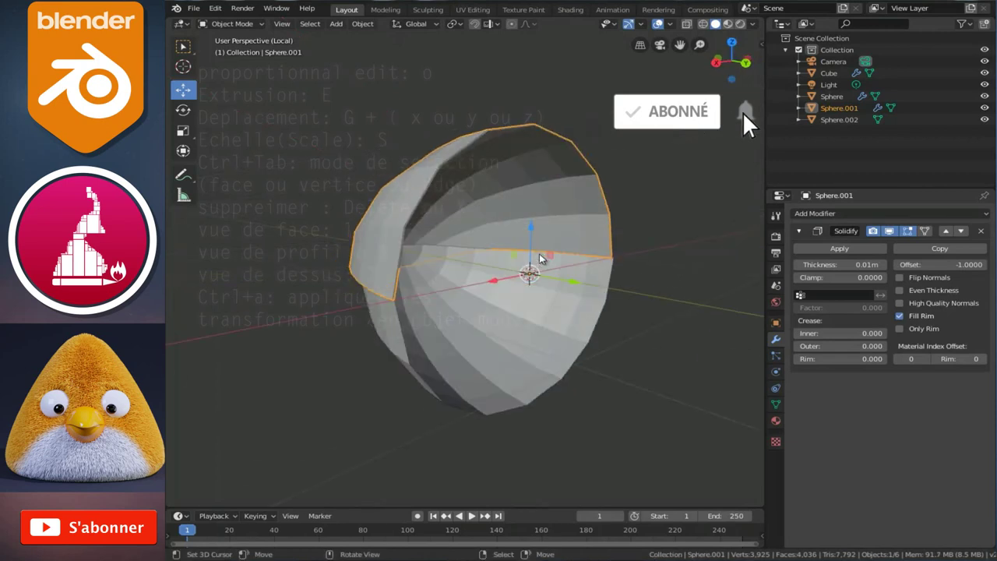
pyautogui.moveTo(818, 265); pyautogui.dragTo(851, 265)
pyautogui.moveTo(624, 327); pyautogui.dragTo(592, 320, button='middle')
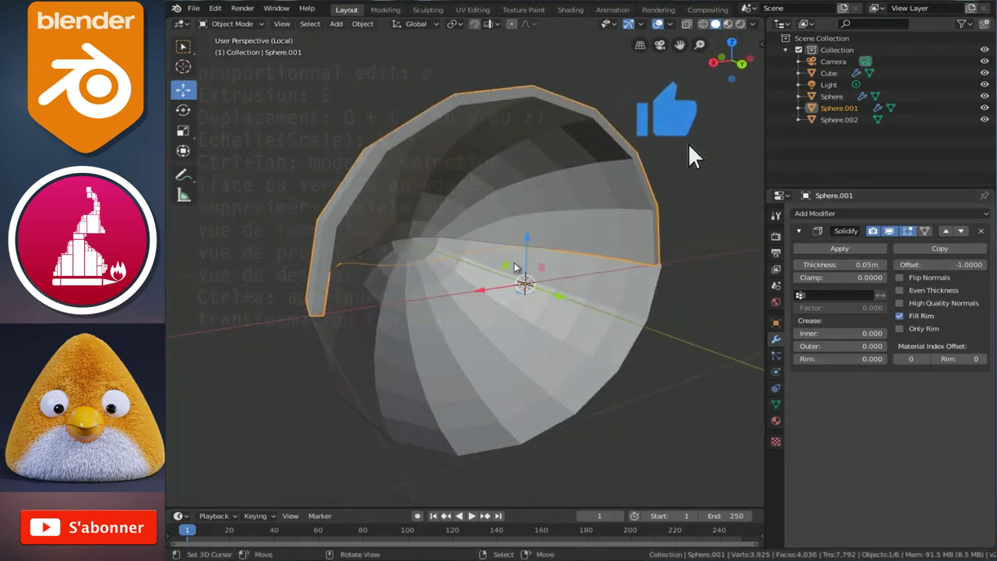
# Add a Subdivision Surface modifier at viewport level 2 and shade the upper half smooth.
pyautogui.click(825, 211)
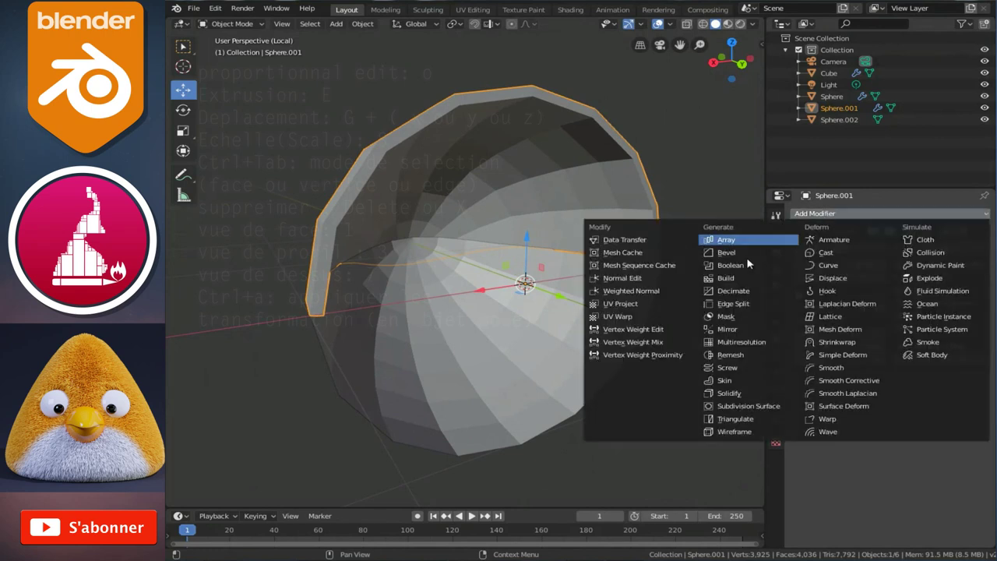
pyautogui.click(732, 412)
pyautogui.moveTo(529, 263); pyautogui.dragTo(525, 235, button='middle')
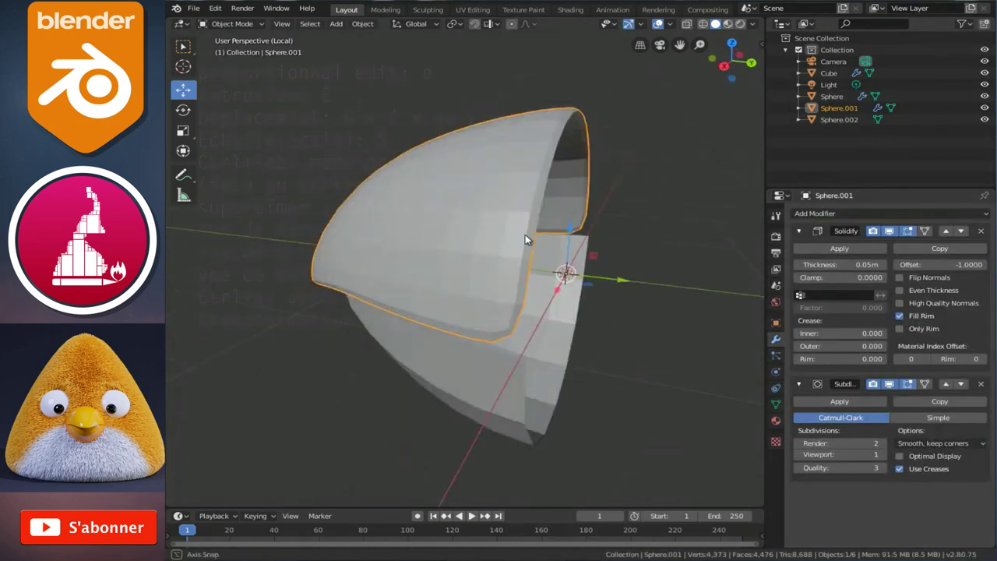
pyautogui.click(882, 455)
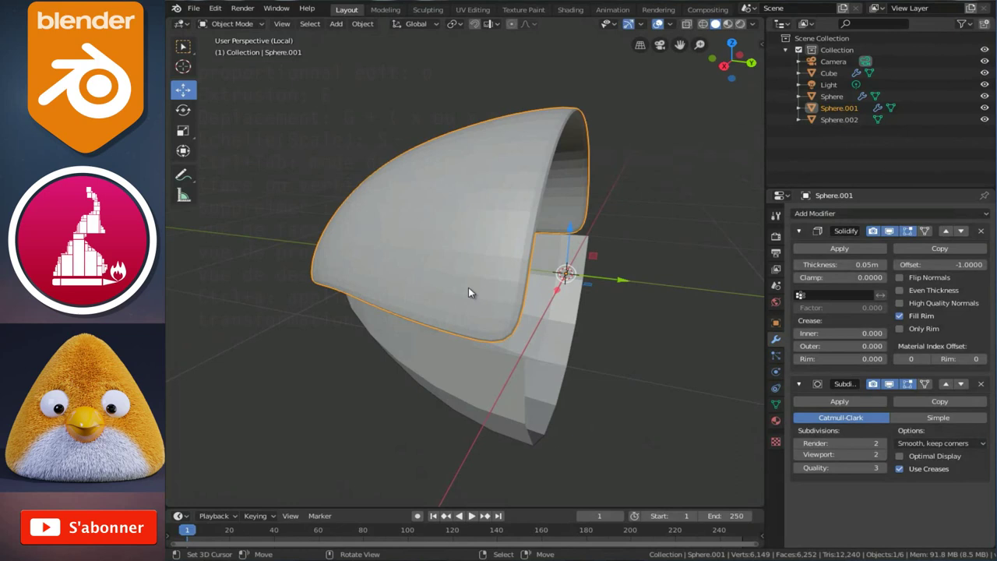
pyautogui.rightClick(468, 286)
pyautogui.click(469, 288)
pyautogui.moveTo(473, 115)
pyautogui.mouseDown(button='middle')
pyautogui.moveTo(455, 206)
pyautogui.moveTo(500, 230)
pyautogui.moveTo(507, 223)
pyautogui.mouseUp(button='middle')
pyautogui.moveTo(451, 318)
pyautogui.mouseDown(button='middle')
pyautogui.moveTo(490, 327)
pyautogui.moveTo(612, 310)
pyautogui.moveTo(555, 316)
pyautogui.mouseUp(button='middle')
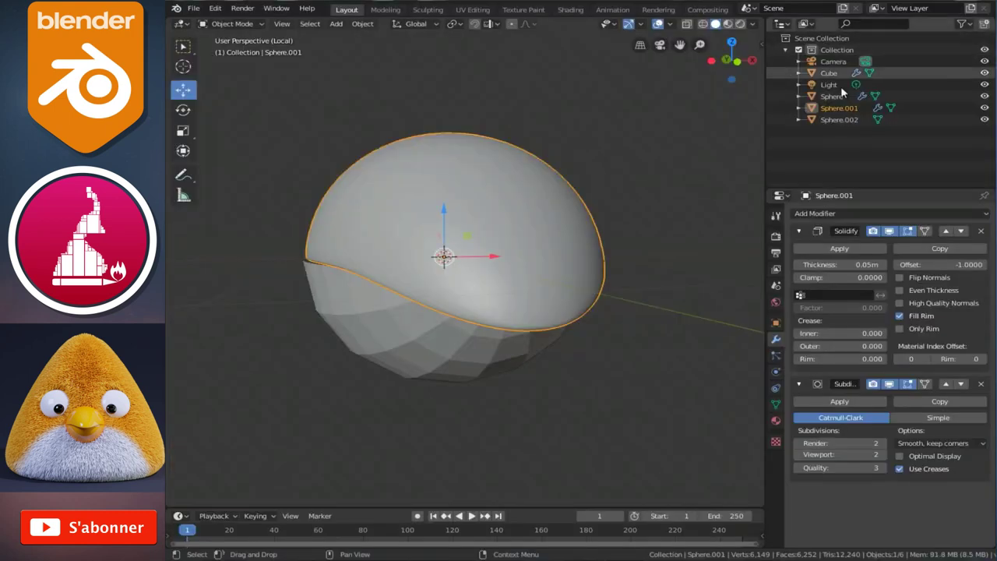
# Add a Solidify modifier to Sphere.002 with 0.05 m thickness.
pyautogui.click(488, 316)
pyautogui.moveTo(548, 185)
pyautogui.mouseDown(button='middle')
pyautogui.moveTo(516, 211)
pyautogui.moveTo(535, 237)
pyautogui.mouseUp(button='middle')
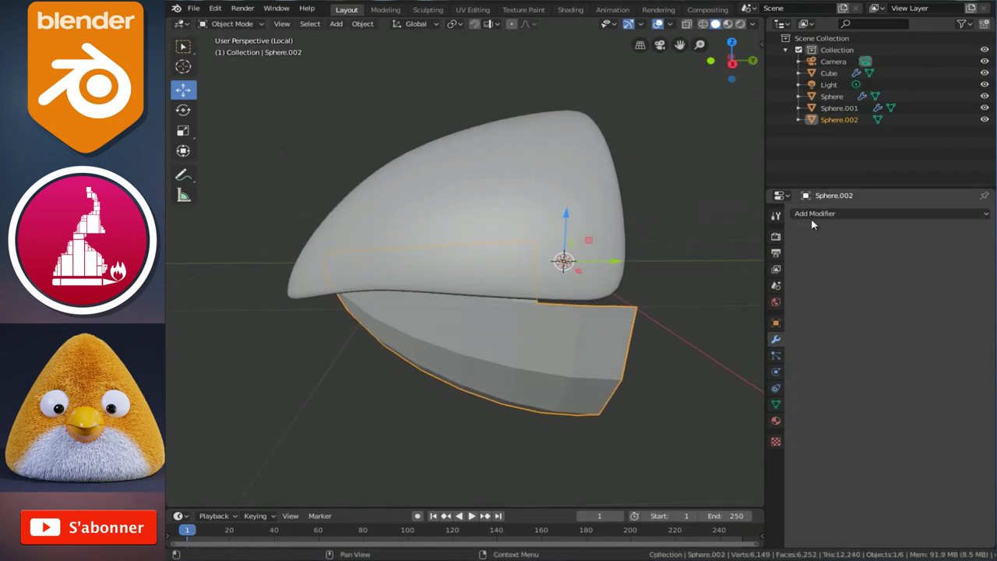
pyautogui.click(811, 215)
pyautogui.click(737, 398)
pyautogui.moveTo(632, 317); pyautogui.dragTo(670, 327, button='middle')
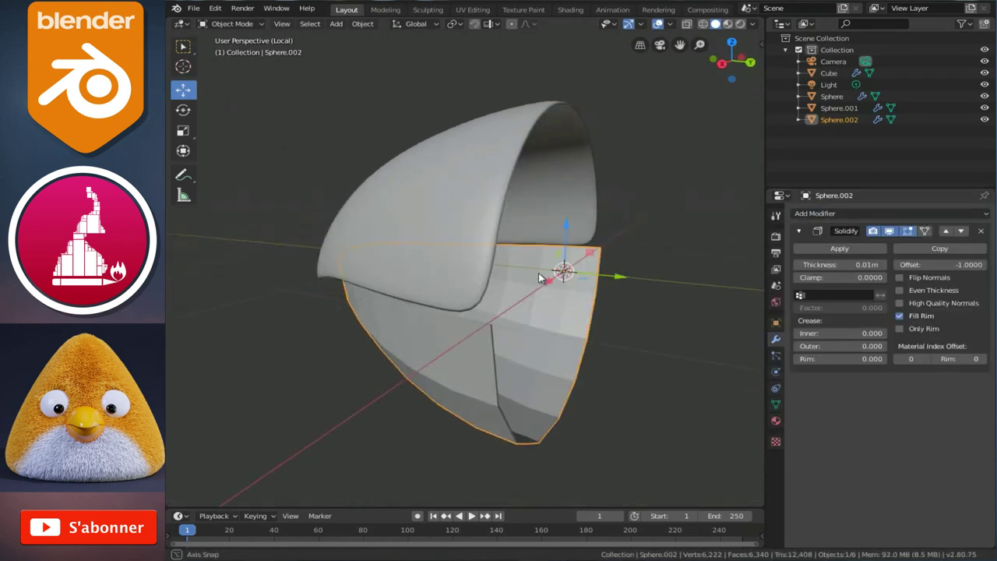
pyautogui.moveTo(803, 265); pyautogui.dragTo(815, 266)
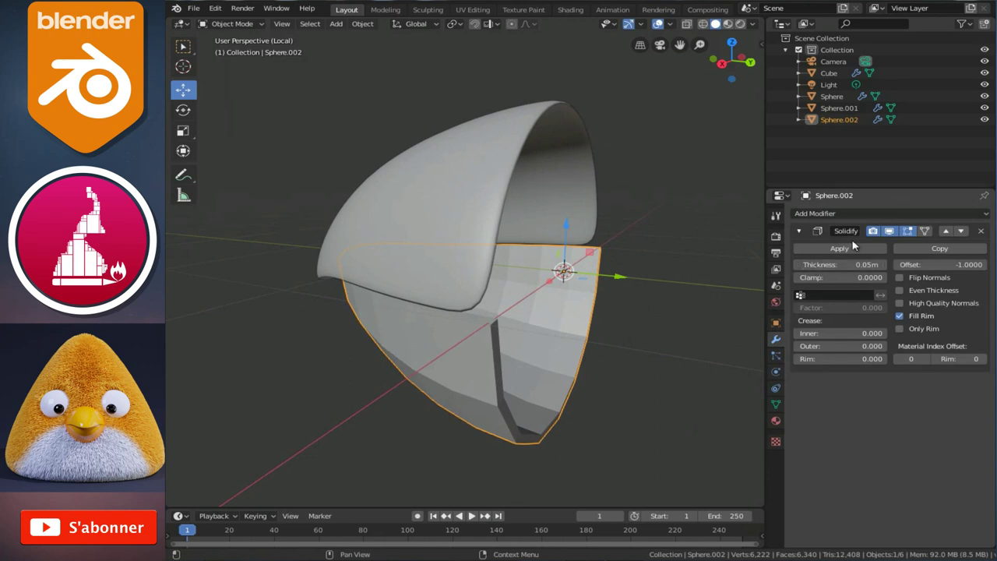
# Add Subdivision Surface at viewport level 2 to the lower half and shade it smooth.
pyautogui.click(814, 213)
pyautogui.click(747, 406)
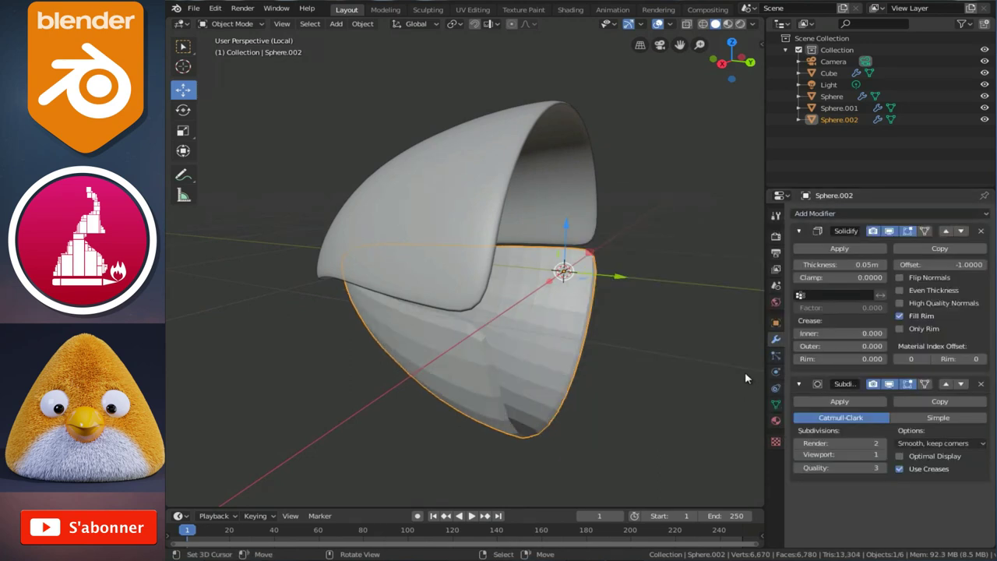
pyautogui.moveTo(745, 371); pyautogui.dragTo(512, 314, button='middle')
pyautogui.click(883, 454)
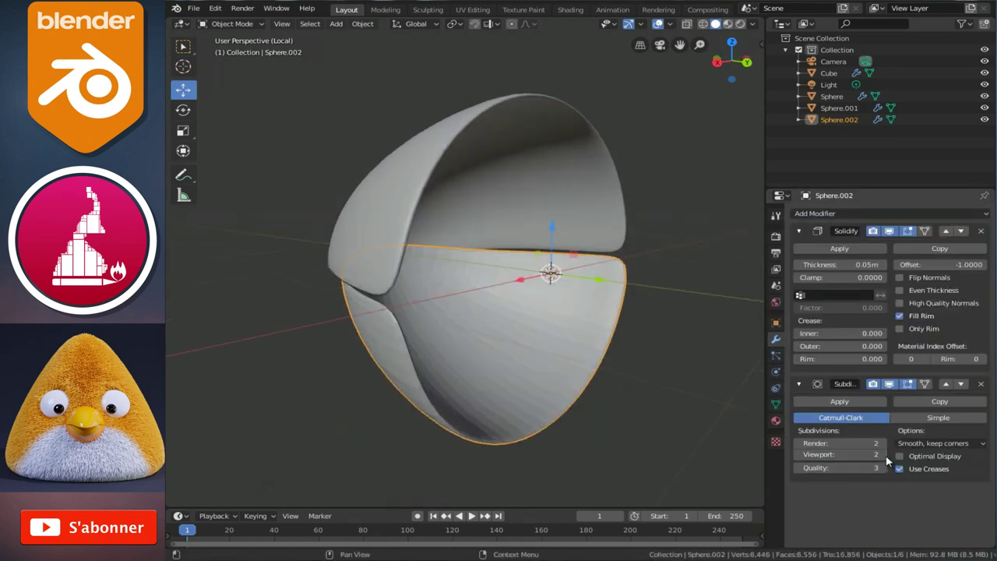
pyautogui.moveTo(468, 374)
pyautogui.mouseDown(button='middle')
pyautogui.moveTo(556, 333)
pyautogui.moveTo(546, 272)
pyautogui.moveTo(674, 283)
pyautogui.mouseUp(button='middle')
pyautogui.rightClick(556, 332)
pyautogui.click(555, 332)
# Select the lower half's rim corner vertices and lift them twice with smooth proportional falloff.
pyautogui.press('KP_1')
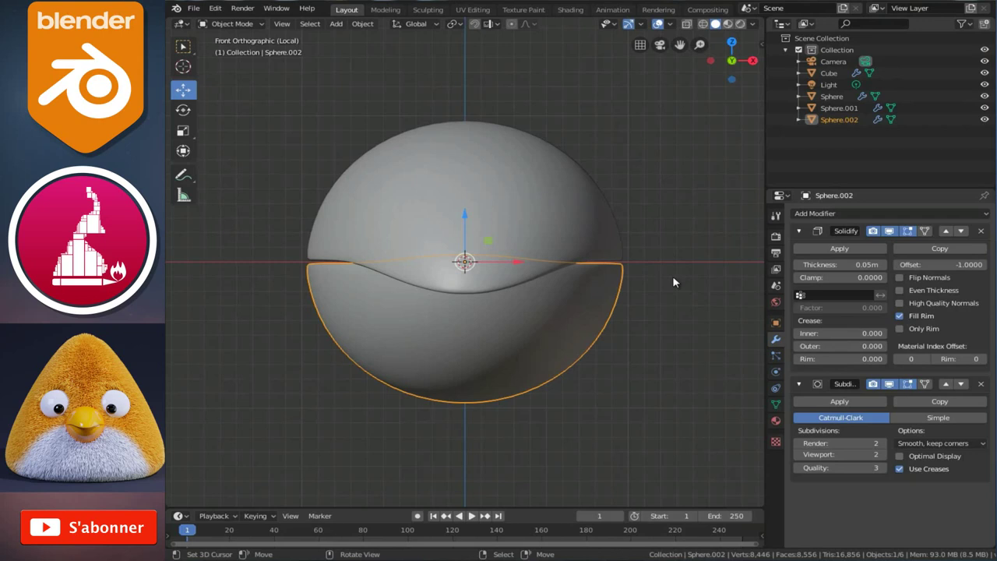
pyautogui.scroll(1, 610, 279)
pyautogui.press('Tab')
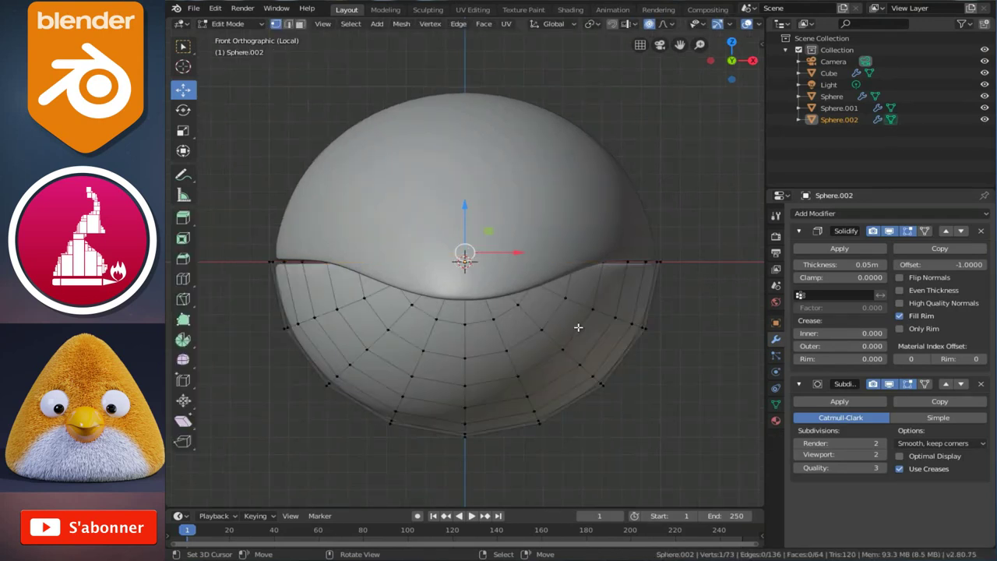
pyautogui.keyDown('alt'); pyautogui.click(654, 263); pyautogui.keyUp('alt')
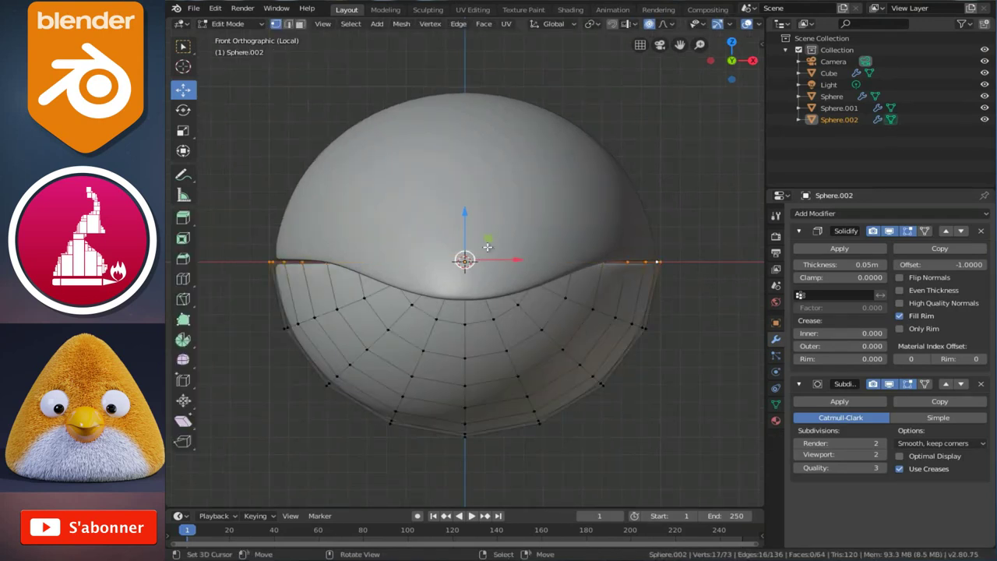
pyautogui.moveTo(488, 247); pyautogui.dragTo(401, 267, button='middle')
pyautogui.click(484, 333)
pyautogui.moveTo(489, 332); pyautogui.dragTo(639, 257, button='middle')
pyautogui.moveTo(541, 243); pyautogui.dragTo(549, 215)
pyautogui.scroll(-4, 548, 218)
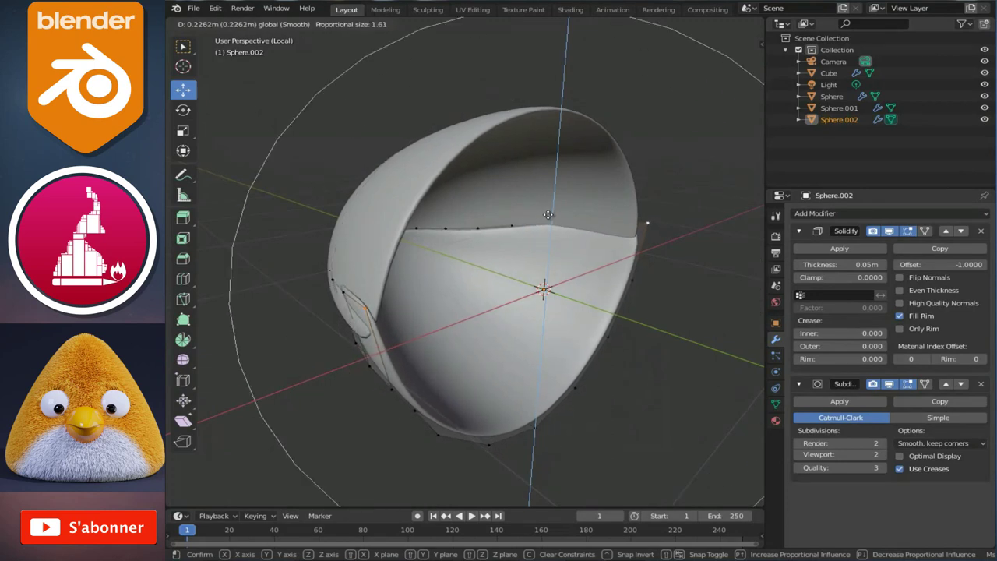
pyautogui.moveTo(548, 215); pyautogui.dragTo(555, 234)
pyautogui.moveTo(555, 233)
pyautogui.mouseDown(button='middle')
pyautogui.moveTo(601, 233)
pyautogui.moveTo(567, 225)
pyautogui.mouseUp(button='middle')
pyautogui.moveTo(566, 225); pyautogui.dragTo(570, 218)
pyautogui.moveTo(570, 218)
pyautogui.mouseDown(button='middle')
pyautogui.moveTo(577, 224)
pyautogui.moveTo(401, 267)
pyautogui.moveTo(379, 283)
pyautogui.moveTo(649, 240)
pyautogui.mouseUp(button='middle')
# Pull a top-edge vertex with smooth falloff so the rim tucks under the upper shell.
pyautogui.click(605, 225)
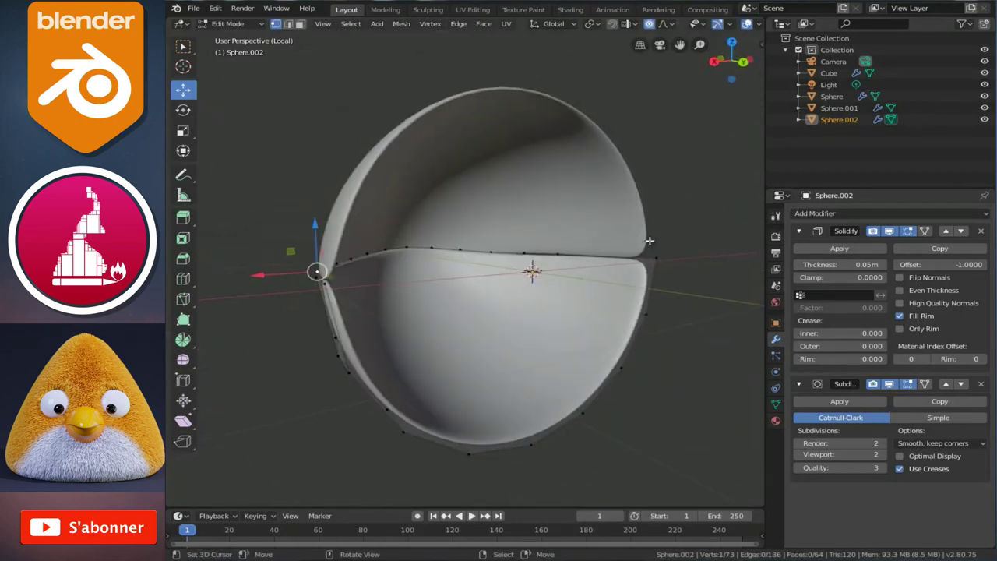
pyautogui.click(491, 253)
pyautogui.moveTo(491, 252)
pyautogui.mouseDown(button='middle')
pyautogui.moveTo(430, 262)
pyautogui.moveTo(662, 261)
pyautogui.moveTo(510, 209)
pyautogui.mouseUp(button='middle')
pyautogui.press('g')
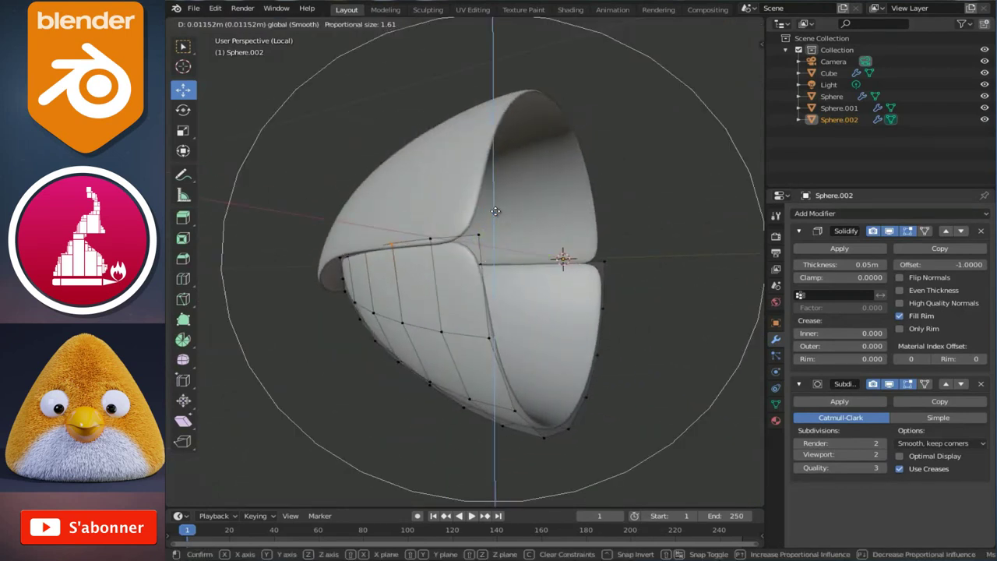
pyautogui.click(496, 211)
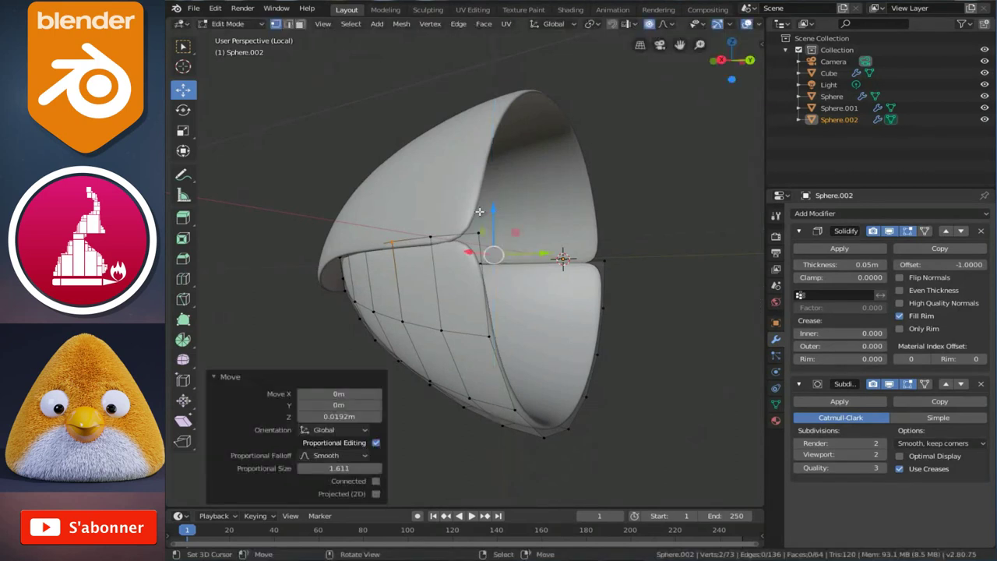
pyautogui.press('Tab')
pyautogui.moveTo(479, 215)
pyautogui.mouseDown(button='middle')
pyautogui.moveTo(584, 171)
pyautogui.moveTo(600, 183)
pyautogui.moveTo(584, 222)
pyautogui.mouseUp(button='middle')
# Select Sphere.001 and exit local view to show both beak halves against the furry head.
pyautogui.press('KP_1')
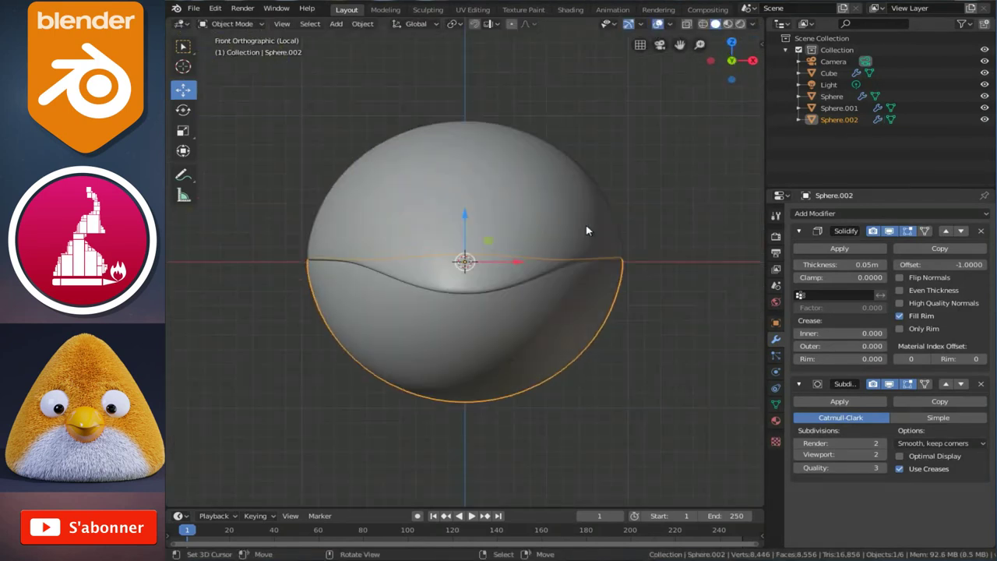
pyautogui.click(482, 196)
pyautogui.click(496, 216)
pyautogui.click(507, 281)
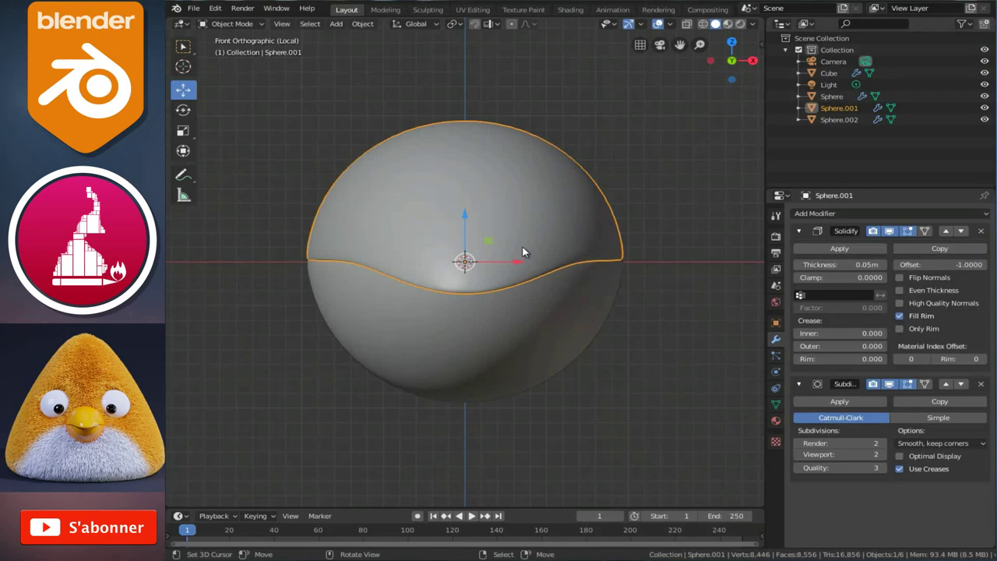
pyautogui.press('KP_Divide')
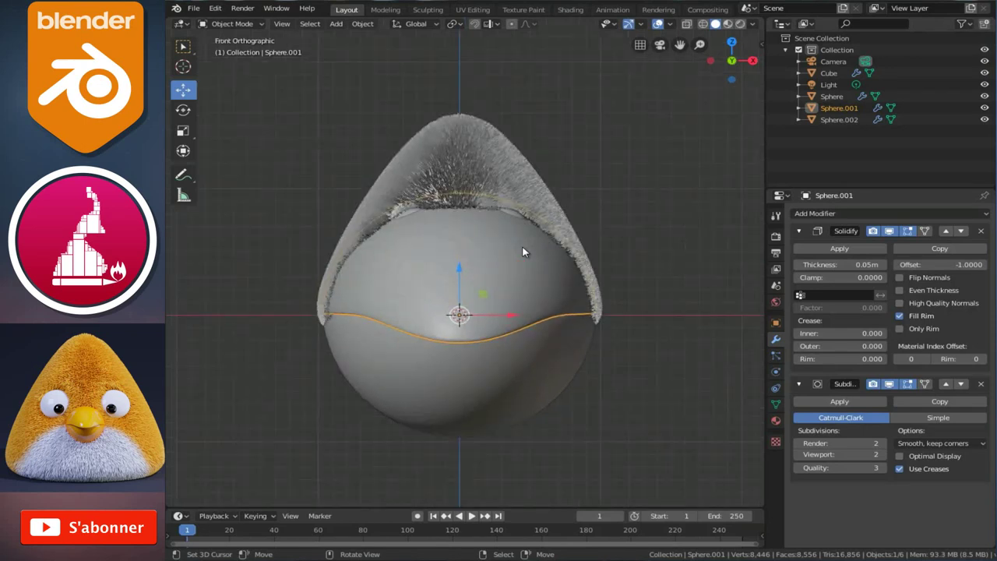
pyautogui.moveTo(470, 348); pyautogui.dragTo(460, 392, button='middle')
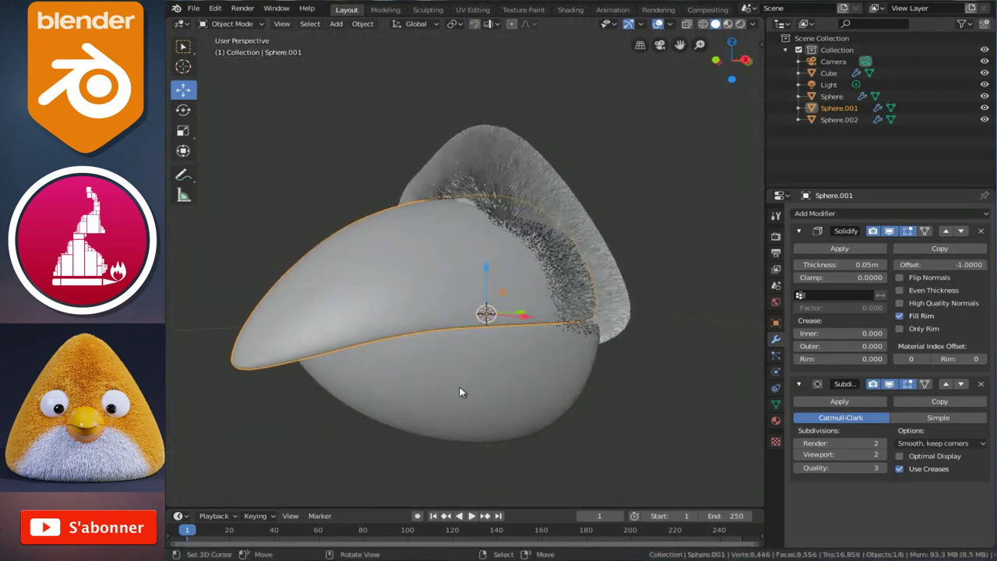
pyautogui.click(484, 391)
# Join both halves into one beak, shrink it to about a quarter, and move it to the head's front.
pyautogui.keyDown('shift'); pyautogui.click(400, 301); pyautogui.keyUp('shift')
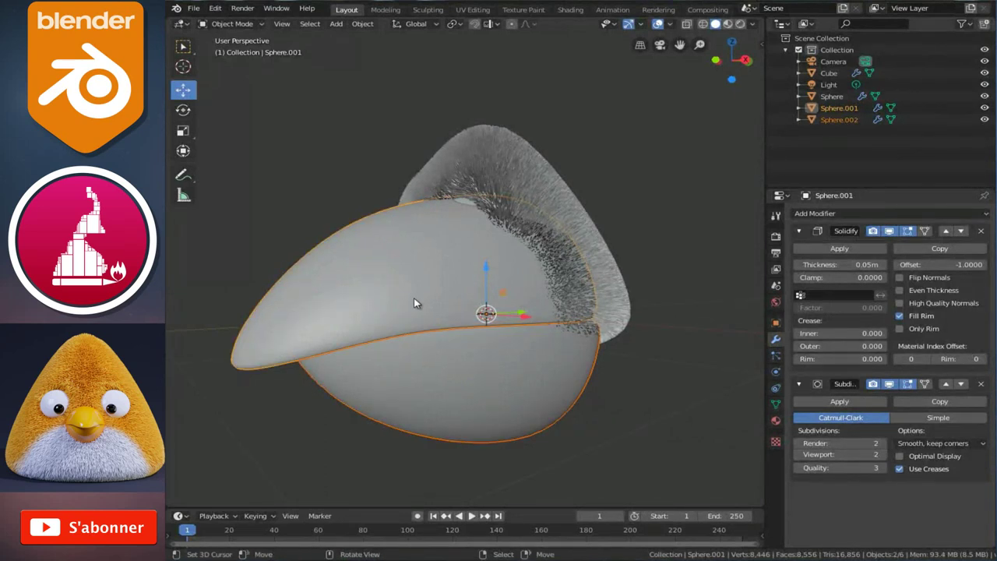
pyautogui.hotkey('ctrl', 'j')
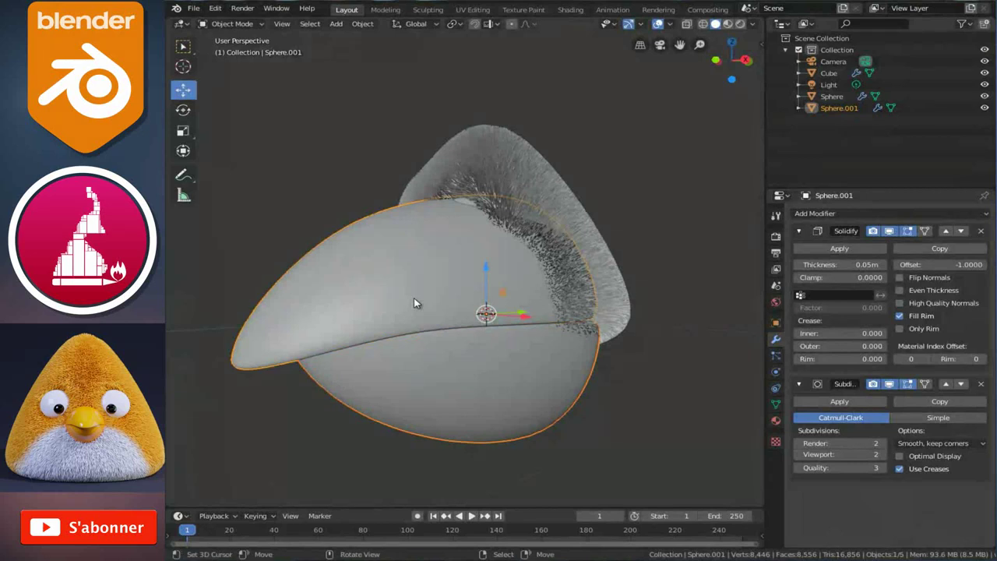
pyautogui.press('KP_3')
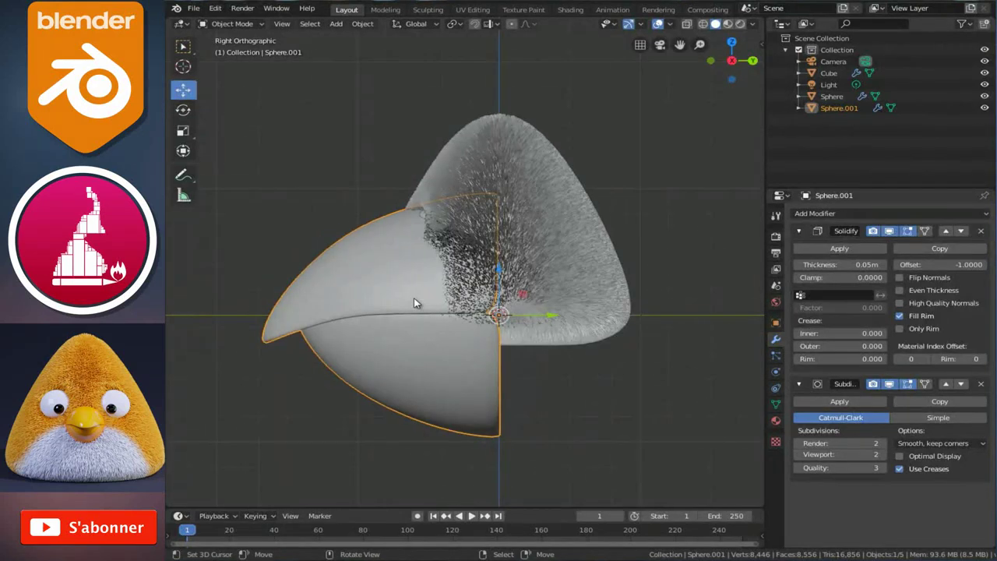
pyautogui.press('s')
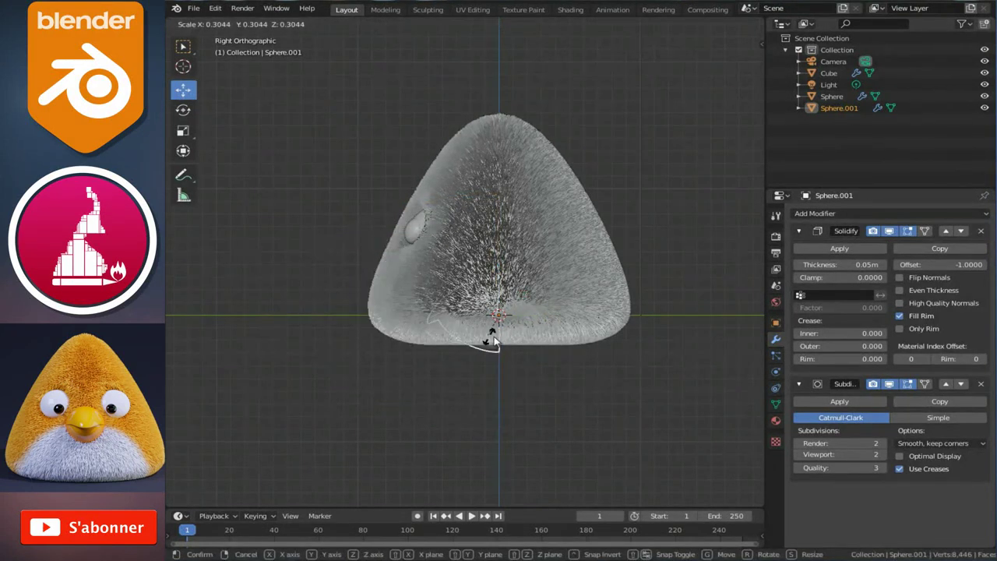
pyautogui.click(499, 343)
pyautogui.press('g')
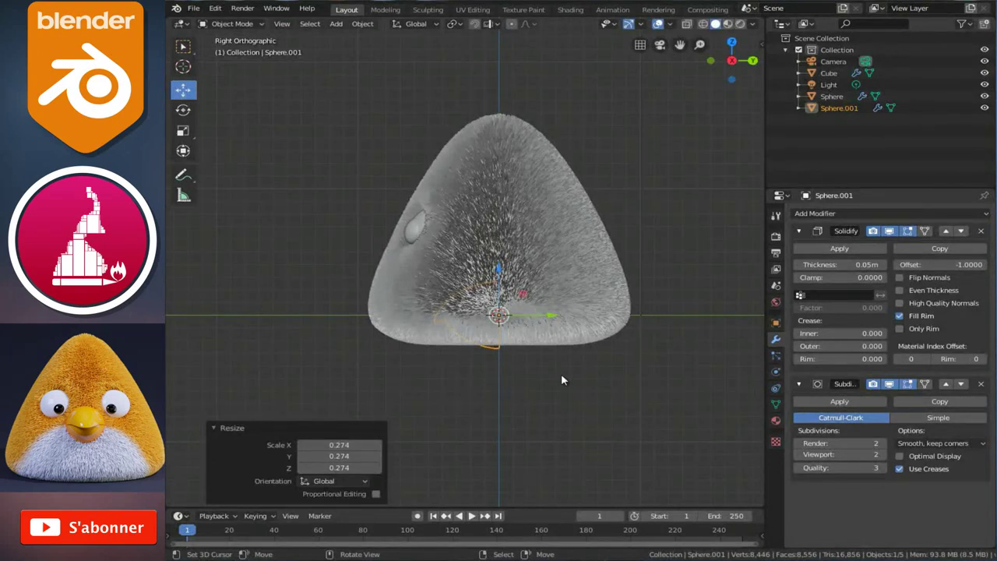
pyautogui.click(385, 308)
# Tilt the beak 24.6°, nudge it onto the face, and scale it to 0.585.
pyautogui.keyDown('ctrl'); pyautogui.scroll(2, 423, 310); pyautogui.keyUp('ctrl')
pyautogui.scroll(3, 423, 310)
pyautogui.scroll(1, 448, 305)
pyautogui.scroll(1, 448, 305)
pyautogui.press('r')
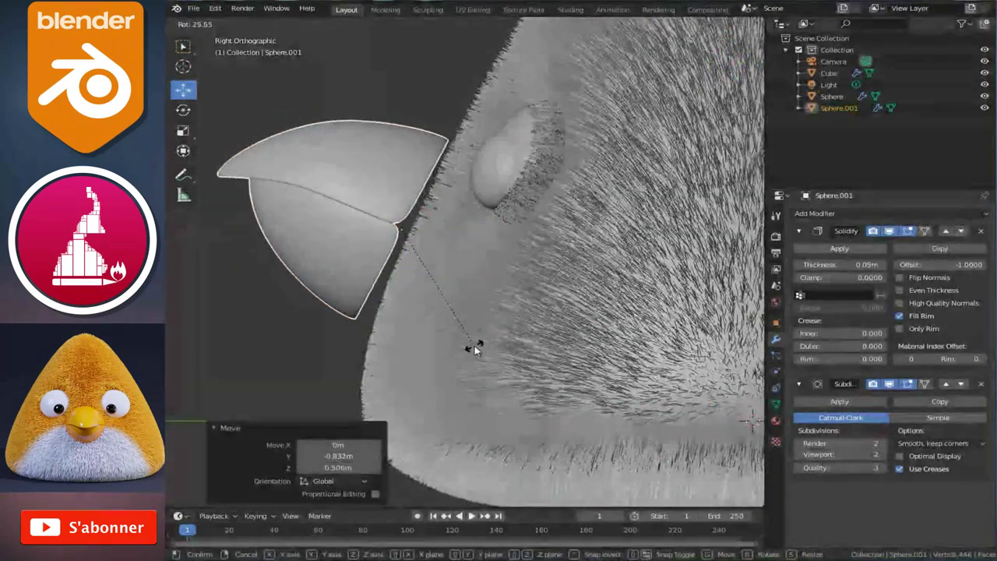
pyautogui.click(476, 344)
pyautogui.press('g')
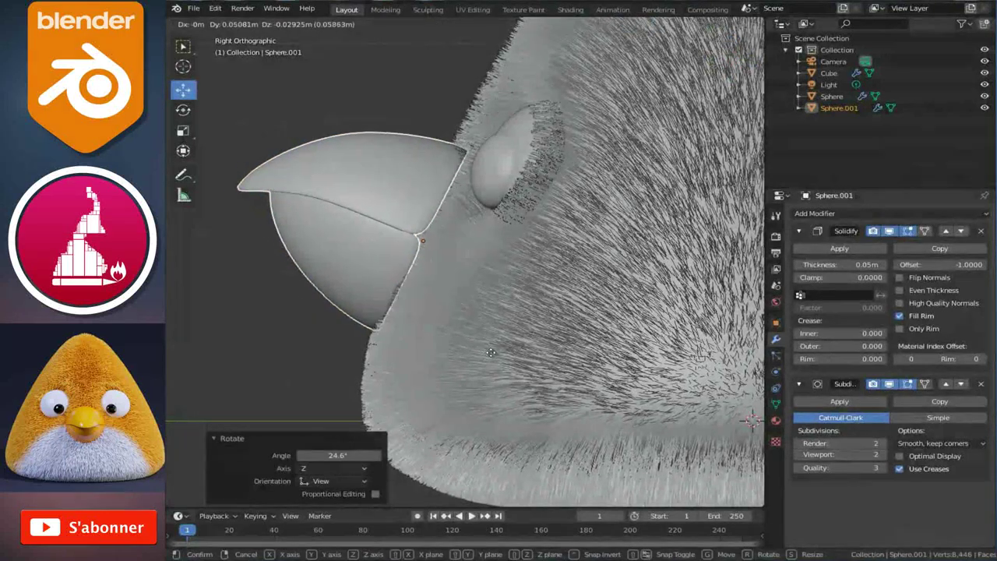
pyautogui.click(496, 355)
pyautogui.press('s')
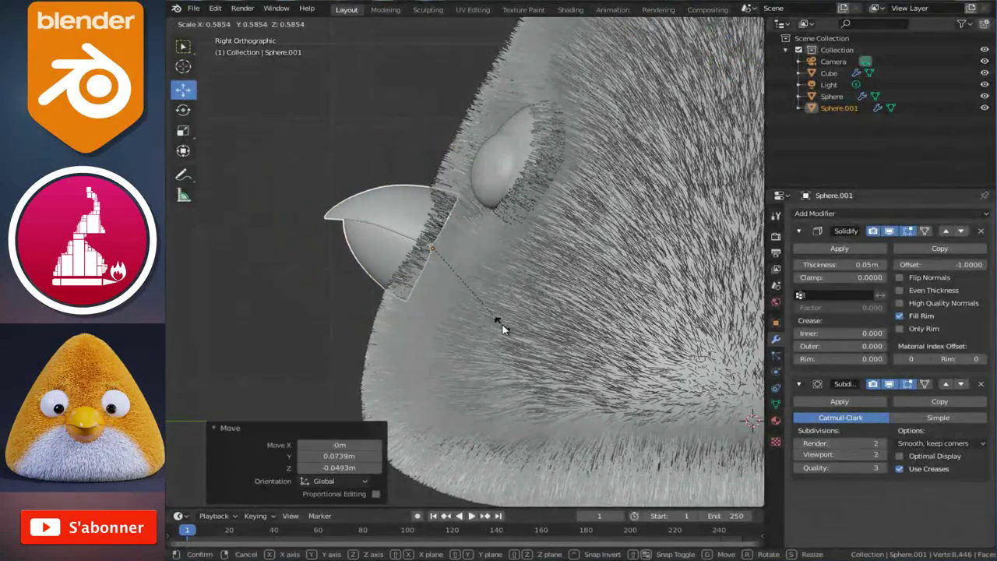
pyautogui.click(501, 324)
pyautogui.press('KP_1')
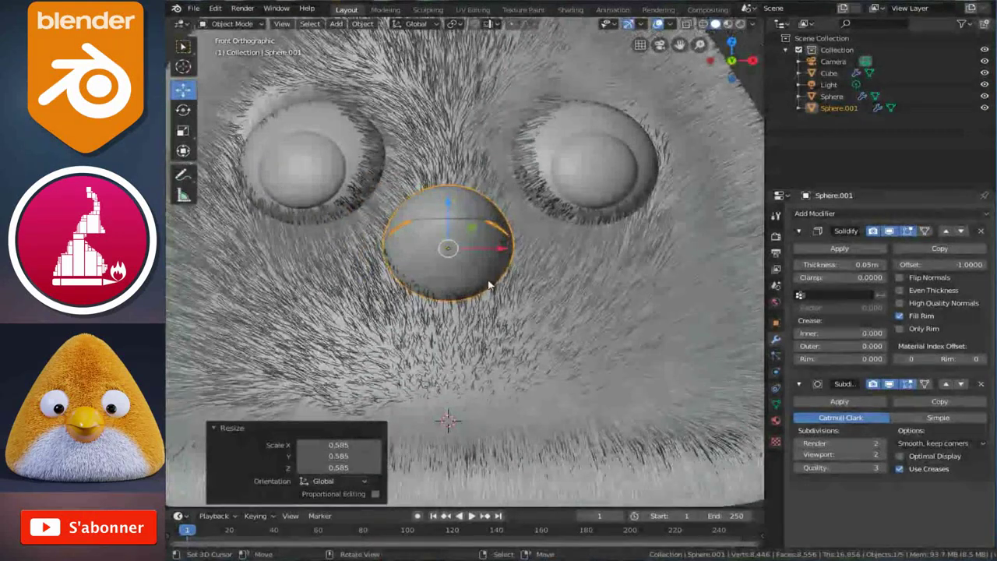
# Scale the beak up to 1.355.
pyautogui.press('s')
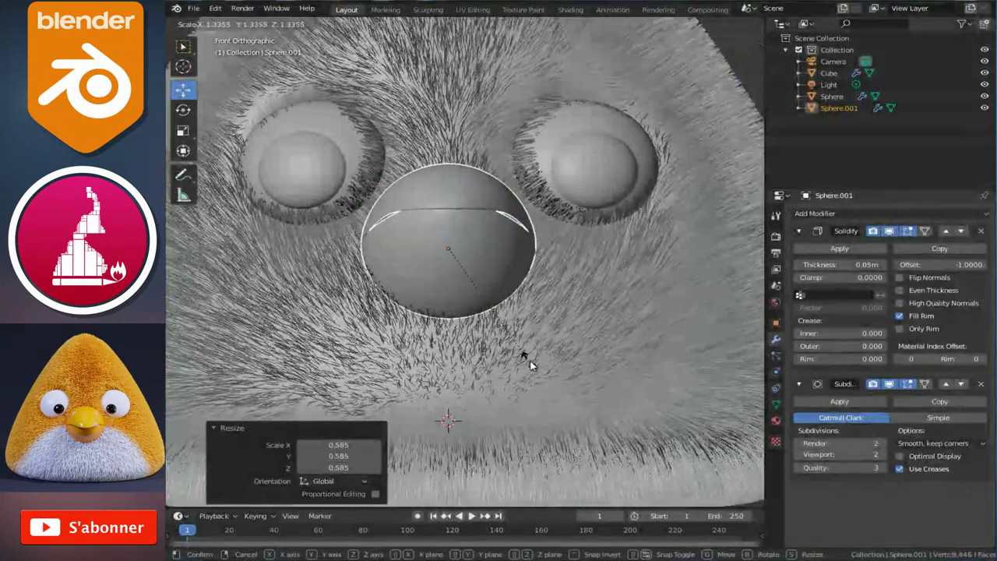
pyautogui.click(530, 365)
pyautogui.scroll(-5, 500, 300)
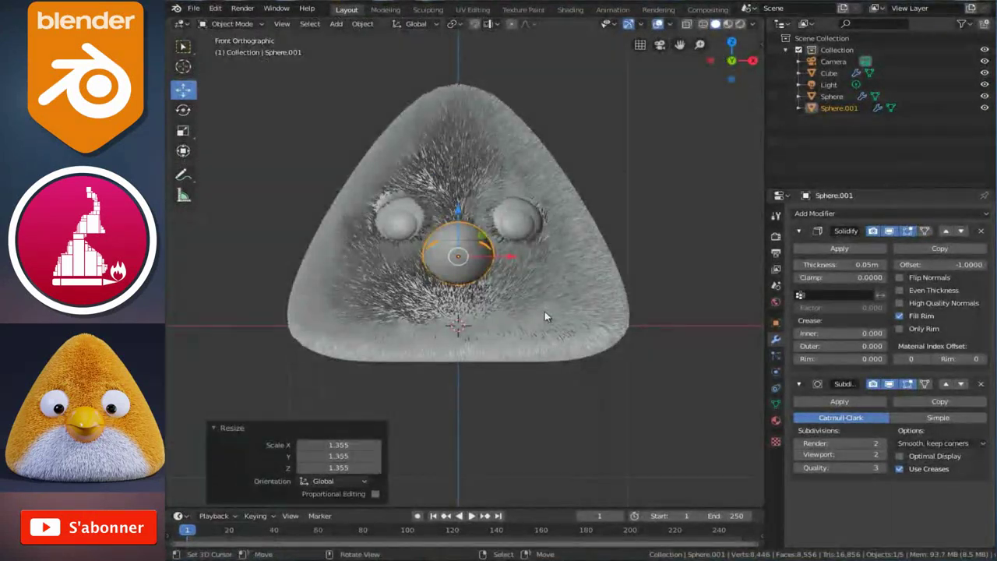
# Give the beak a slight tilt and nudge in Right view, then check it from the front.
pyautogui.press('KP_3')
pyautogui.scroll(5, 466, 287)
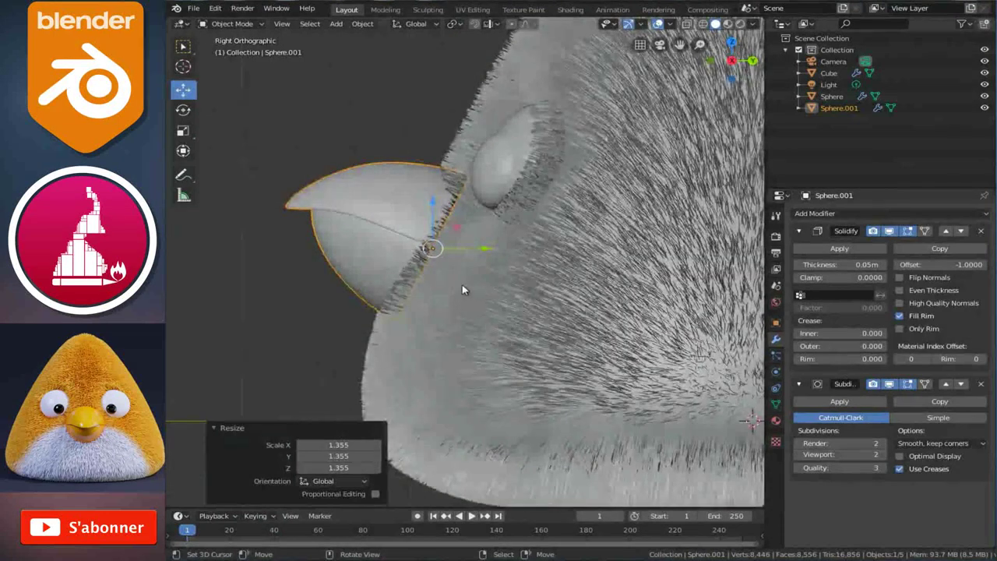
pyautogui.press('r')
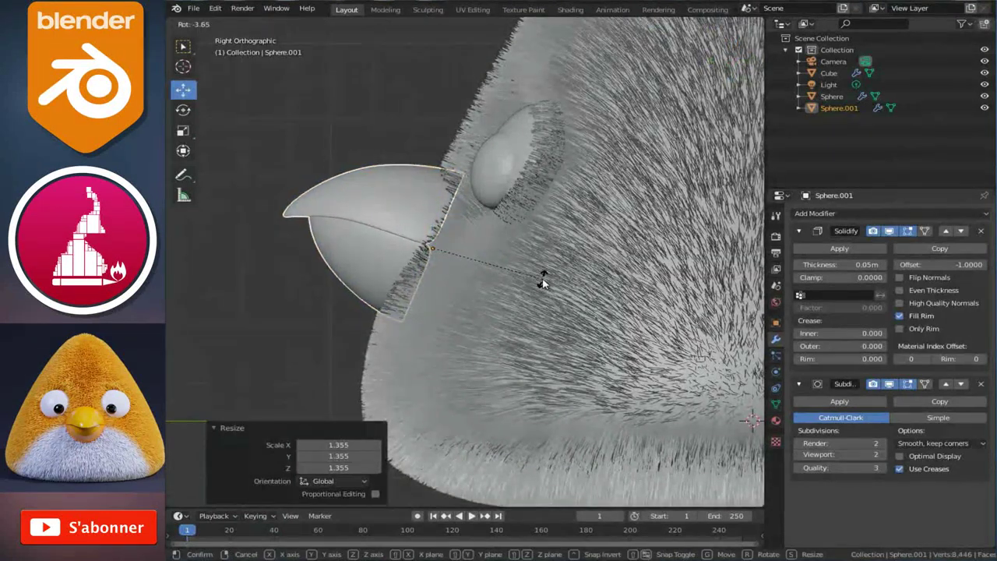
pyautogui.click(546, 284)
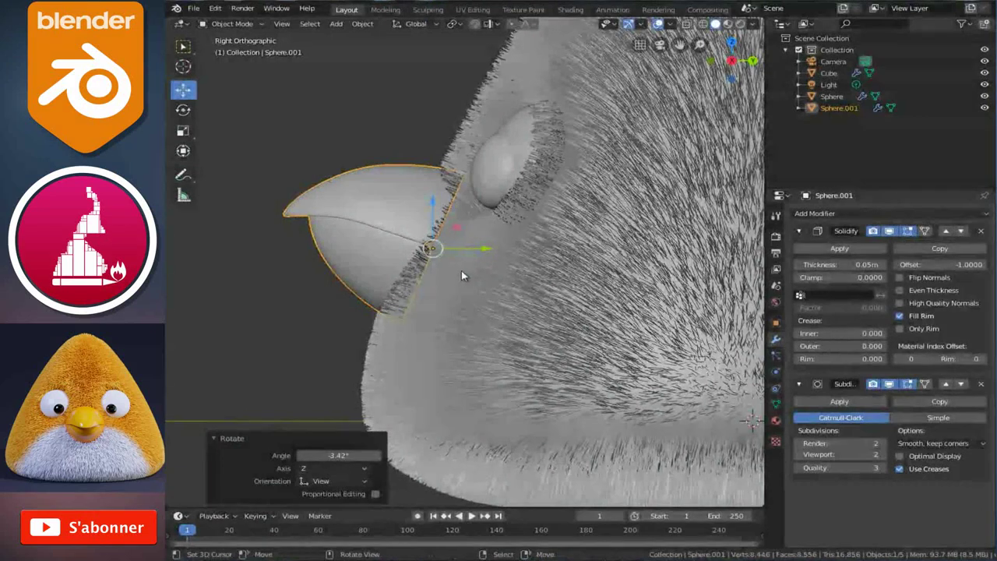
pyautogui.press('g')
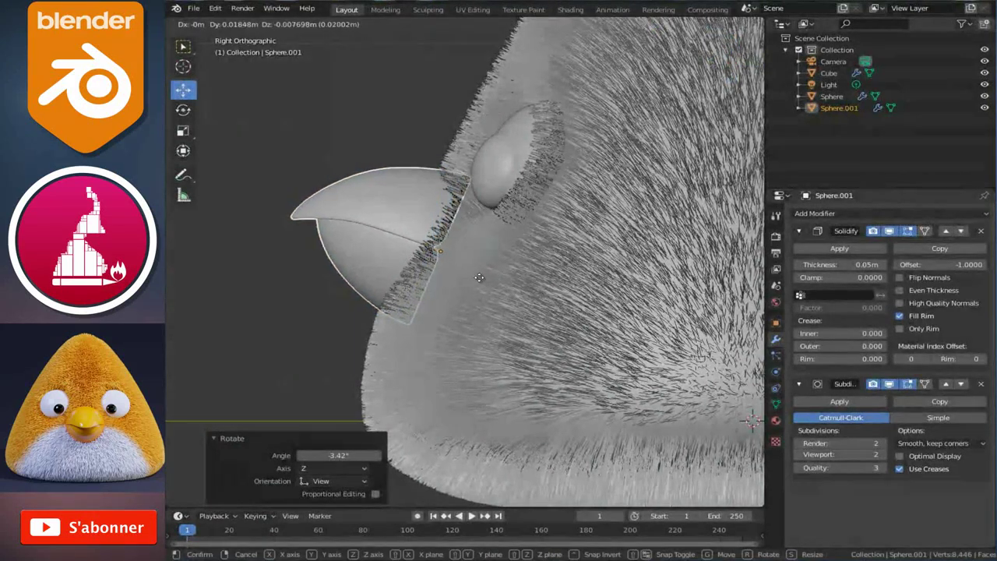
pyautogui.click(479, 277)
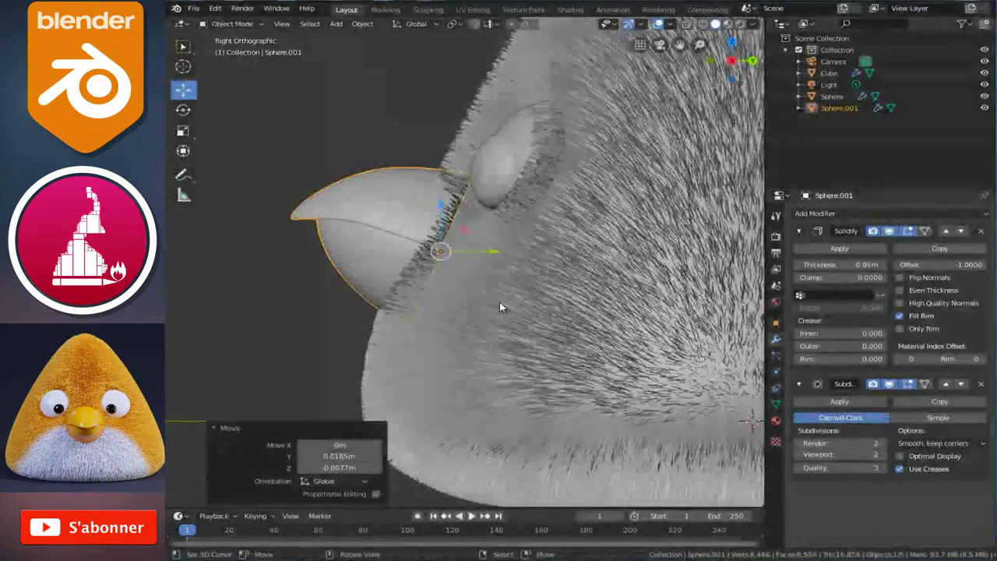
pyautogui.press('KP_1')
pyautogui.scroll(-5, 502, 290)
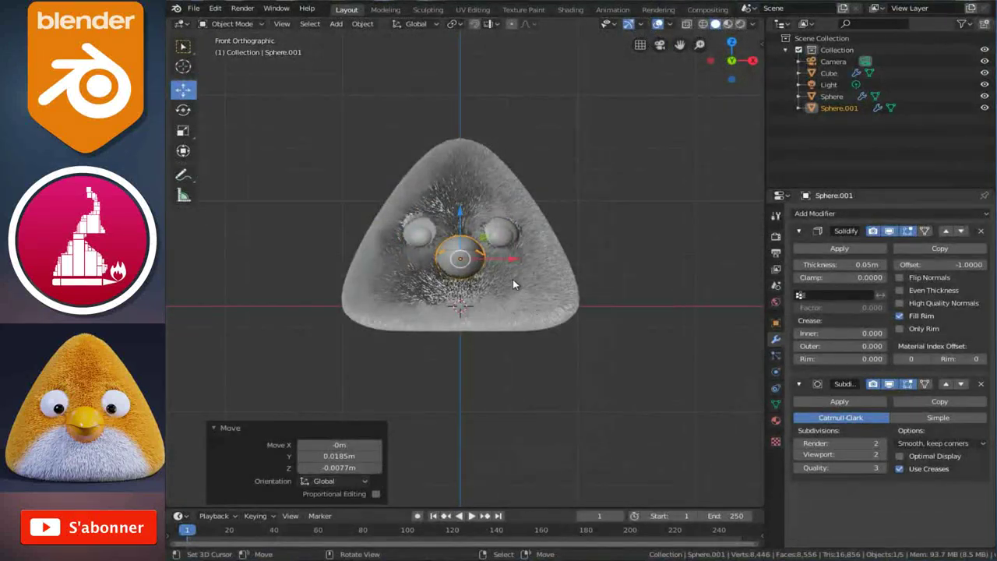
pyautogui.hotkey('alt', 'a')
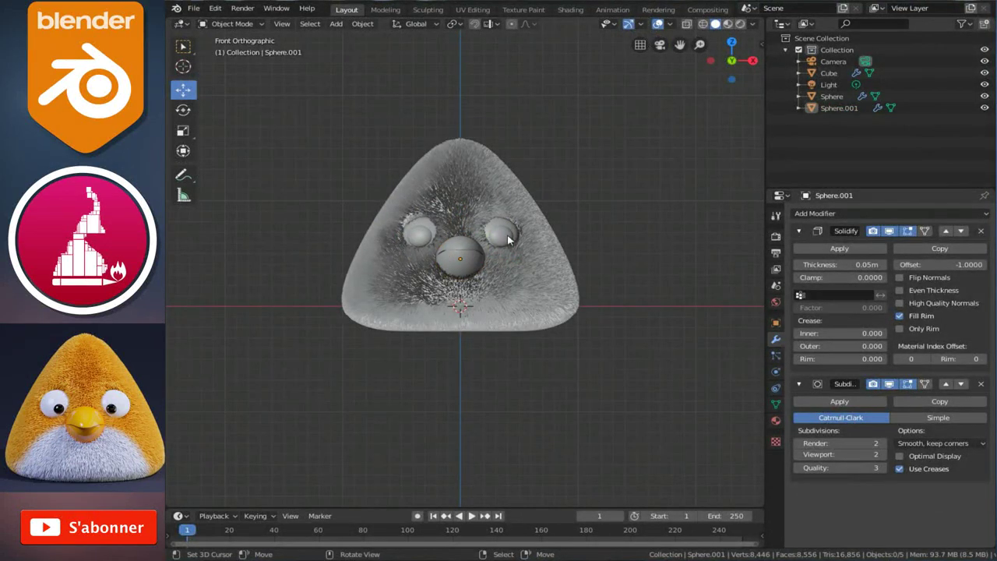
pyautogui.scroll(3, 507, 239)
# Tilt the beak sphere about -15° and push it 0.037 m back along Y.
pyautogui.click(470, 257)
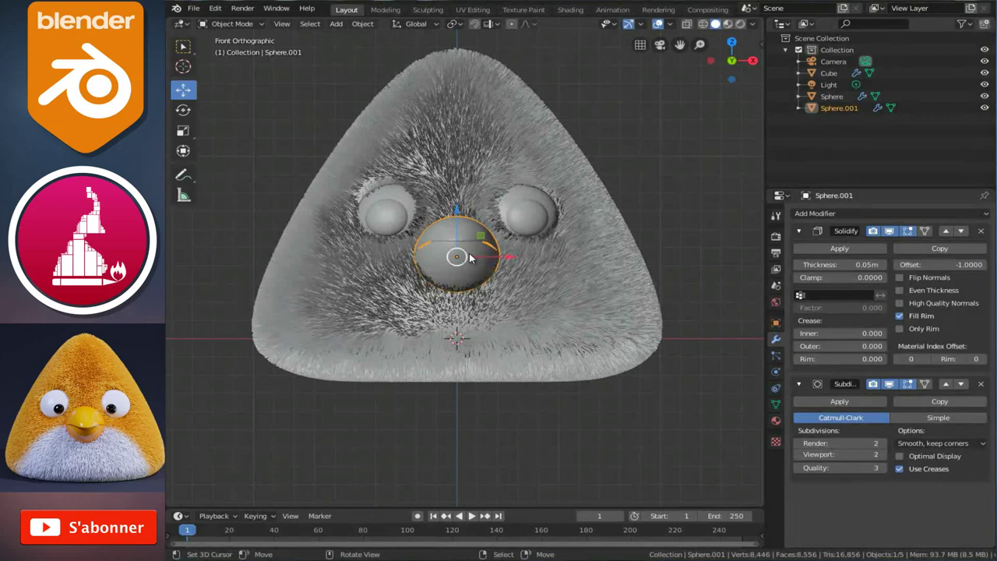
pyautogui.press('KP_Decimal')
pyautogui.press('KP_3')
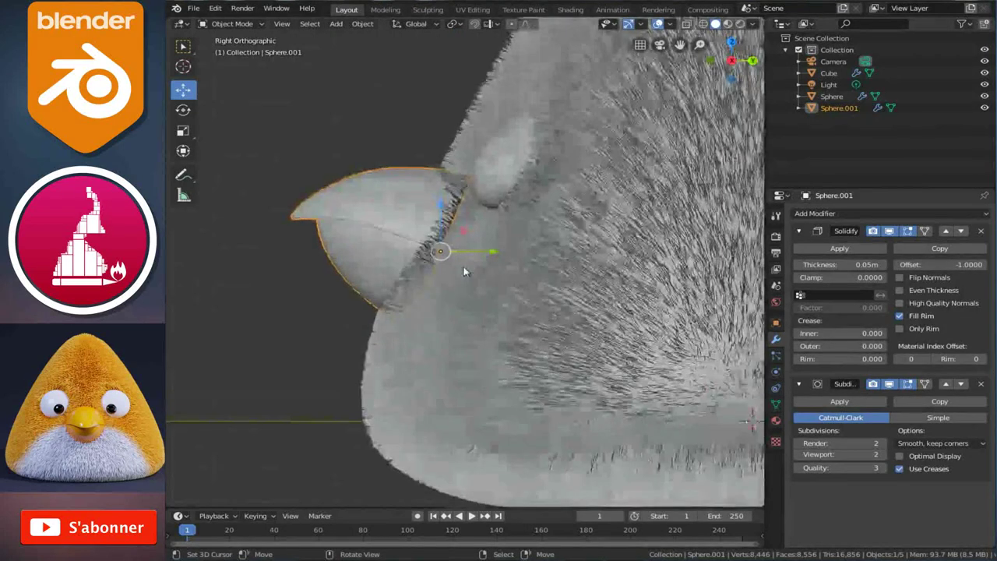
pyautogui.press('r')
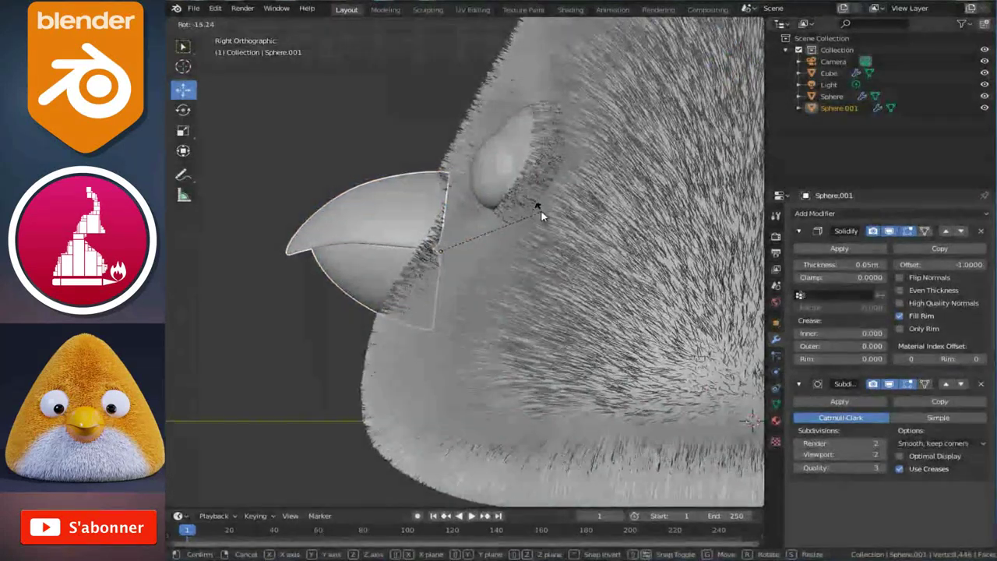
pyautogui.click(541, 210)
pyautogui.press('g')
pyautogui.press('y')
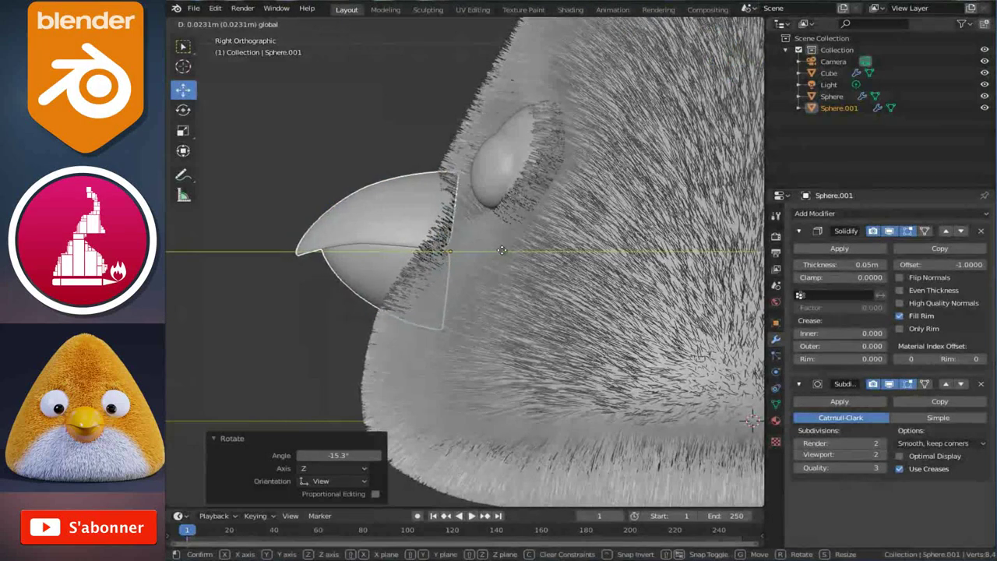
pyautogui.click(508, 250)
pyautogui.scroll(-4, 430, 246)
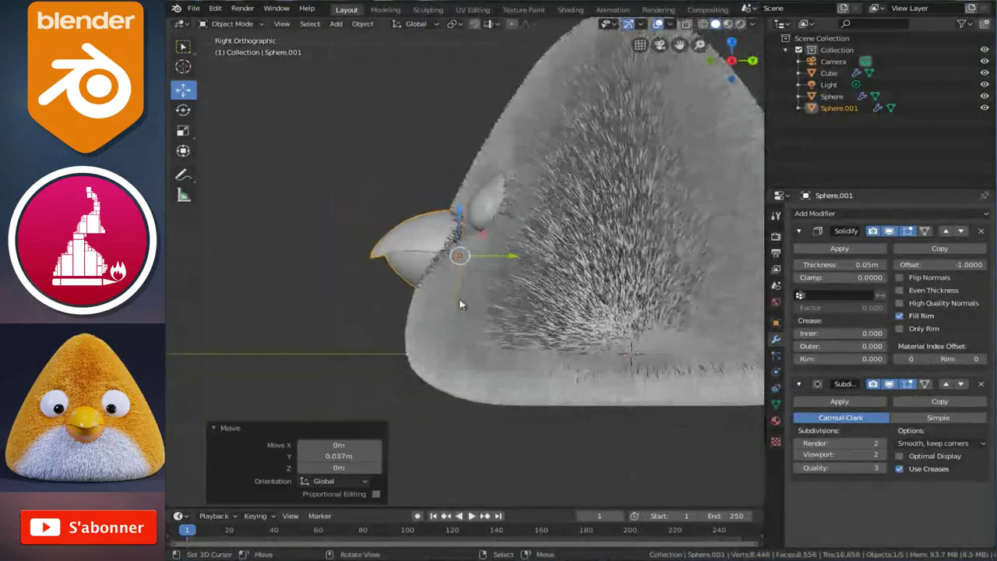
# Deselect the beak in Front view to check that it sits below the eyes.
pyautogui.press('KP_1')
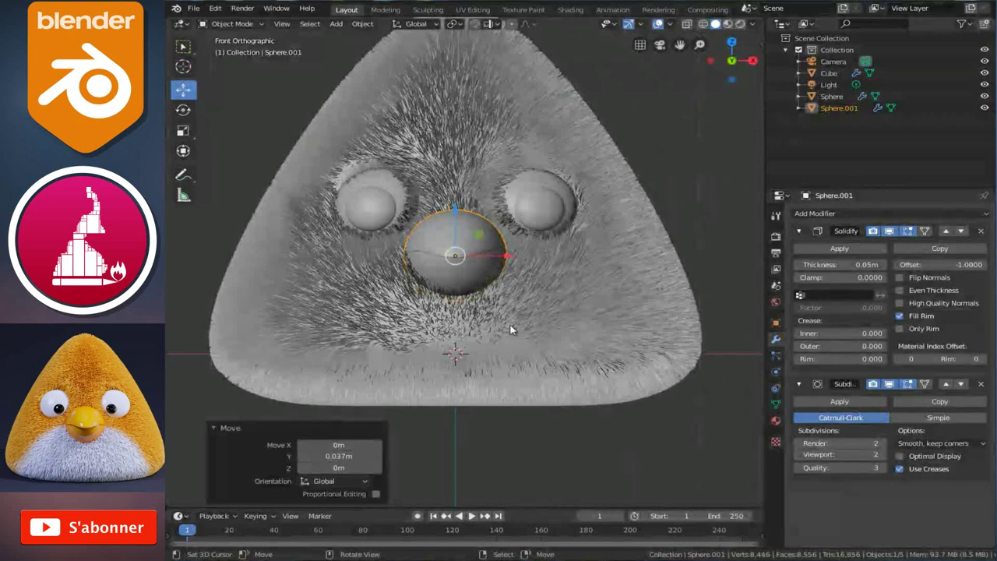
pyautogui.hotkey('alt', 'a')
pyautogui.scroll(-3, 554, 280)
pyautogui.scroll(4, 554, 280)
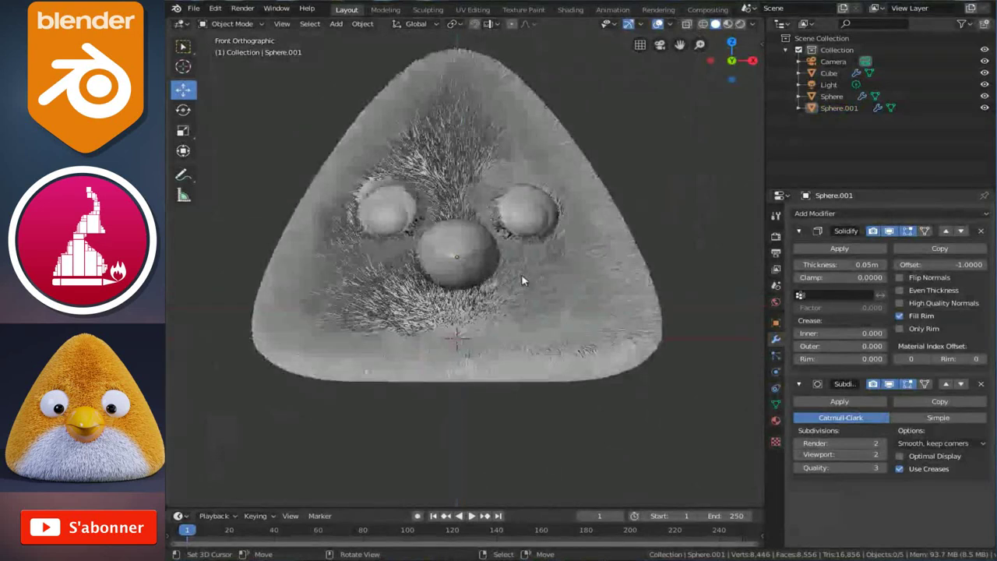
pyautogui.scroll(-1, 554, 219)
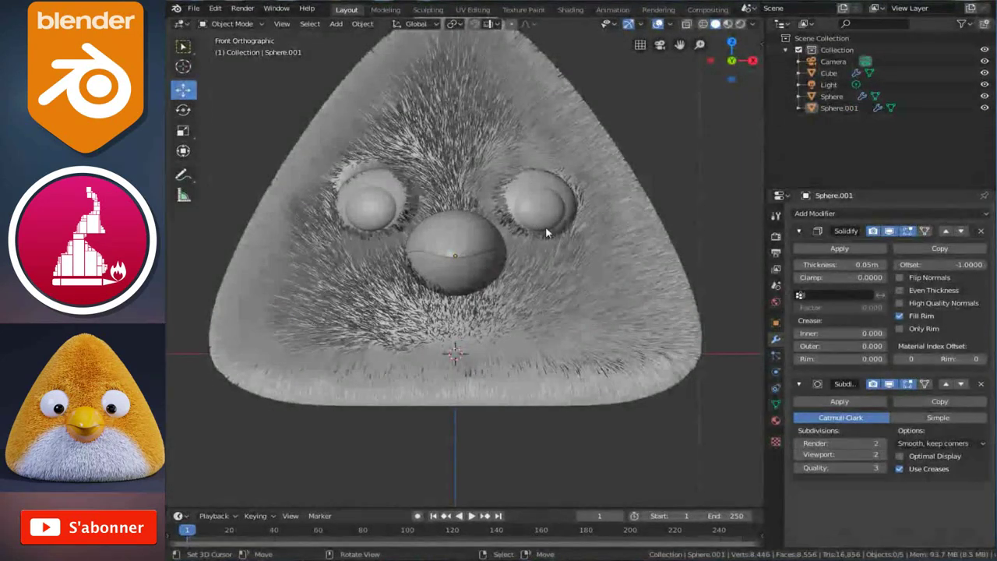
# In Edit Mode on the eyes object, shrink the pupil to 0.757.
pyautogui.click(552, 220)
pyautogui.press('Tab')
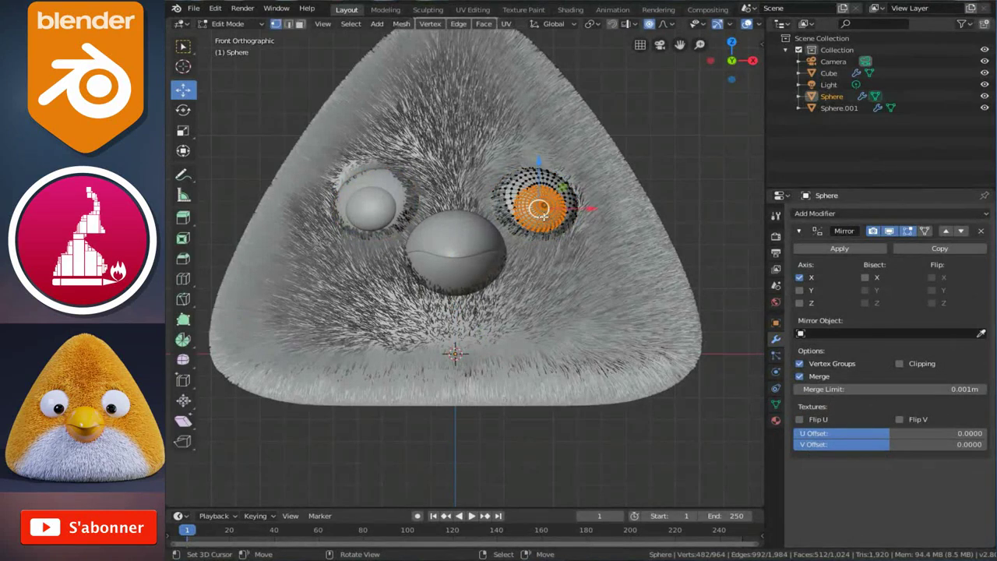
pyautogui.scroll(3, 553, 233)
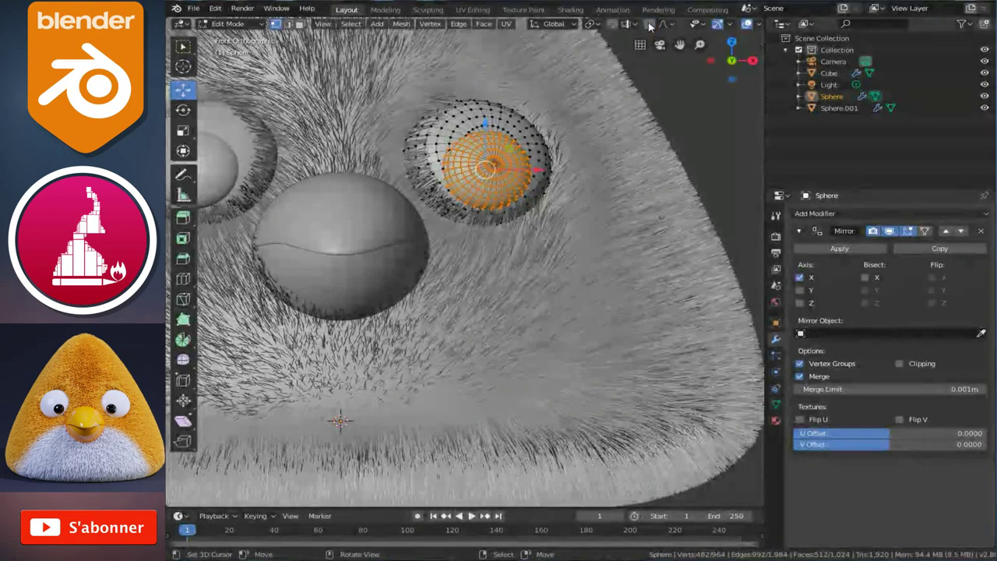
pyautogui.press('s')
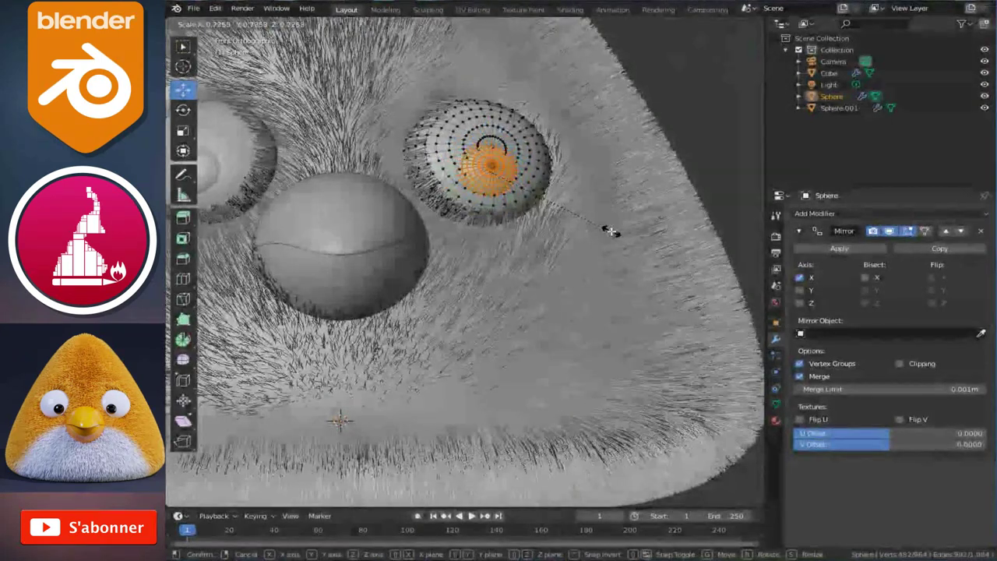
pyautogui.click(612, 244)
pyautogui.scroll(-3, 608, 241)
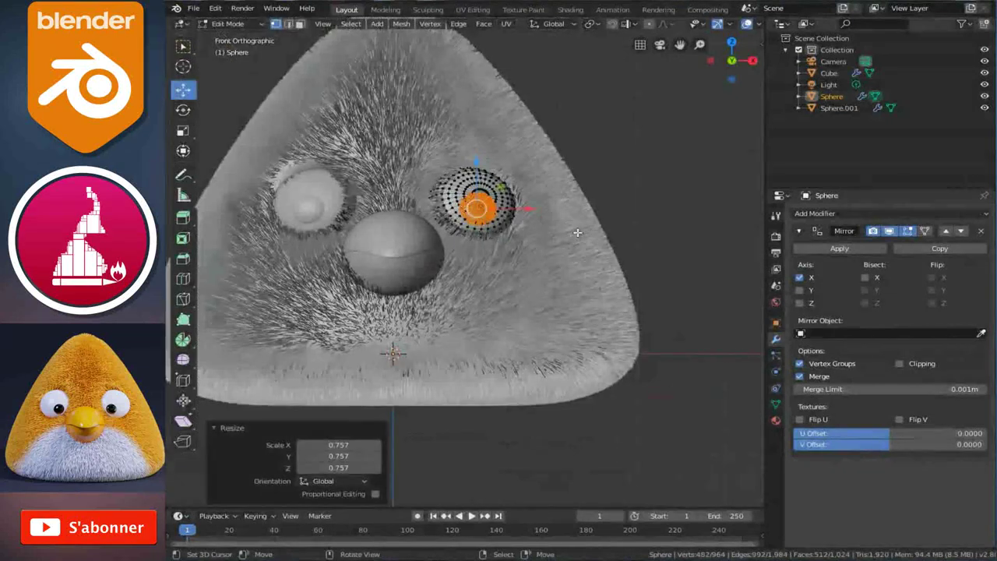
# Sink the pupil -0.0426 m along Y, then shift it across the eye.
pyautogui.press('KP_7')
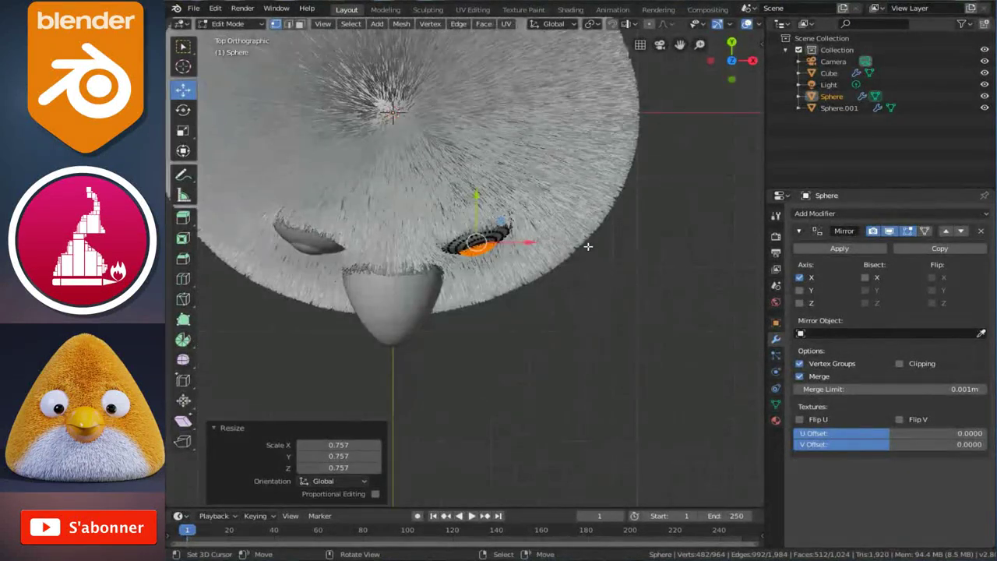
pyautogui.press('g')
pyautogui.press('y')
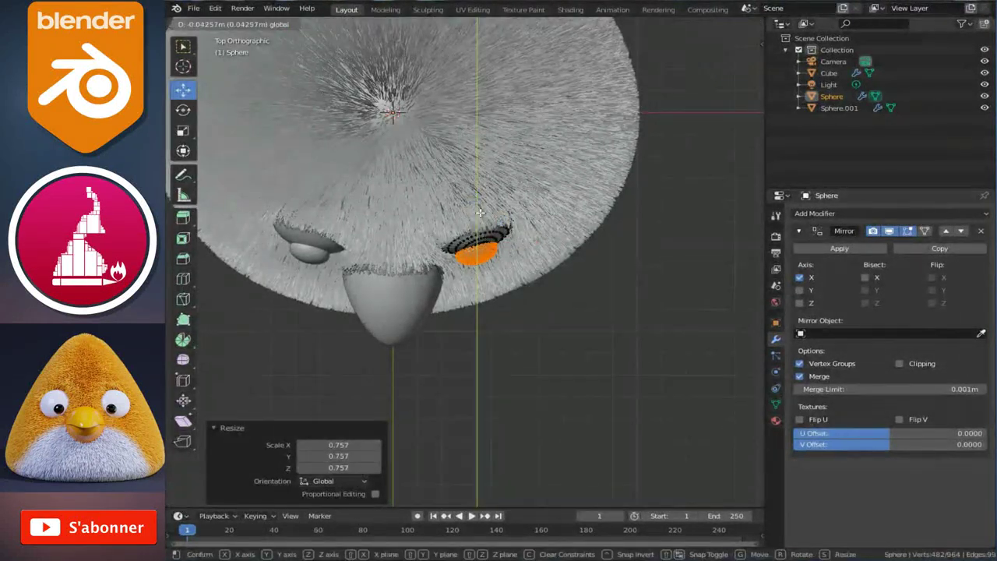
pyautogui.click(481, 212)
pyautogui.press('KP_1')
pyautogui.scroll(3, 471, 214)
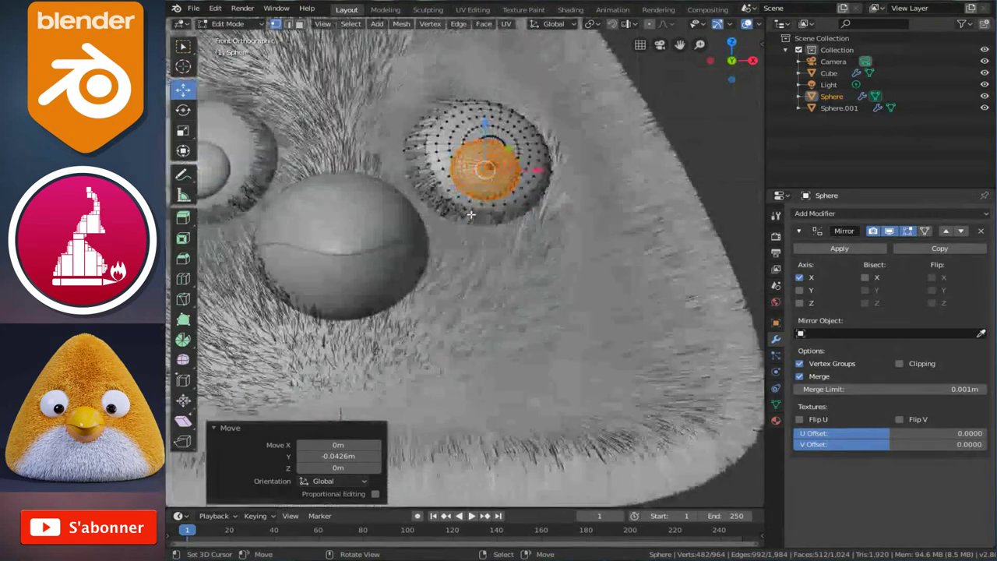
pyautogui.press('g')
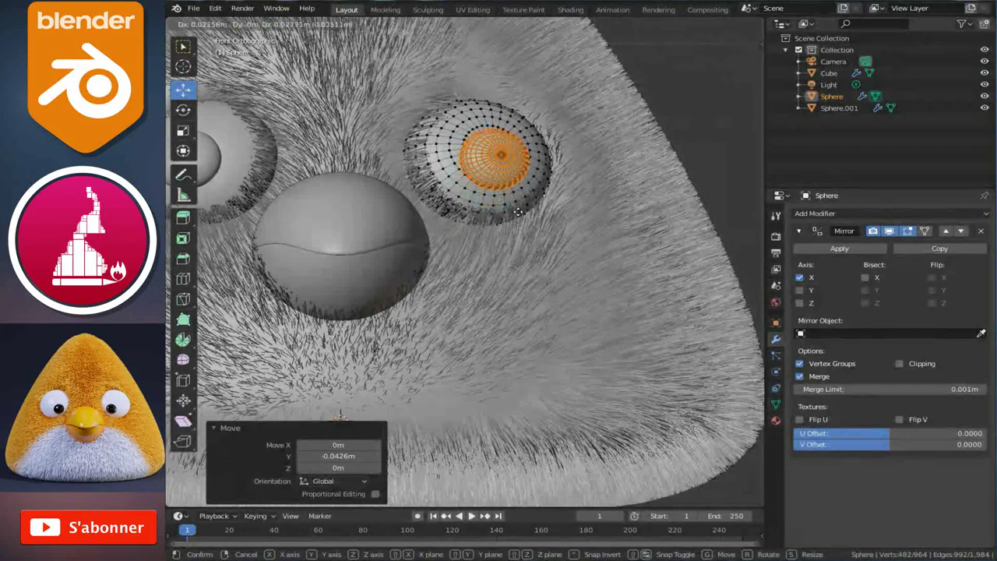
pyautogui.click(518, 203)
# Shrink the pupil further to 0.719 scale.
pyautogui.press('s')
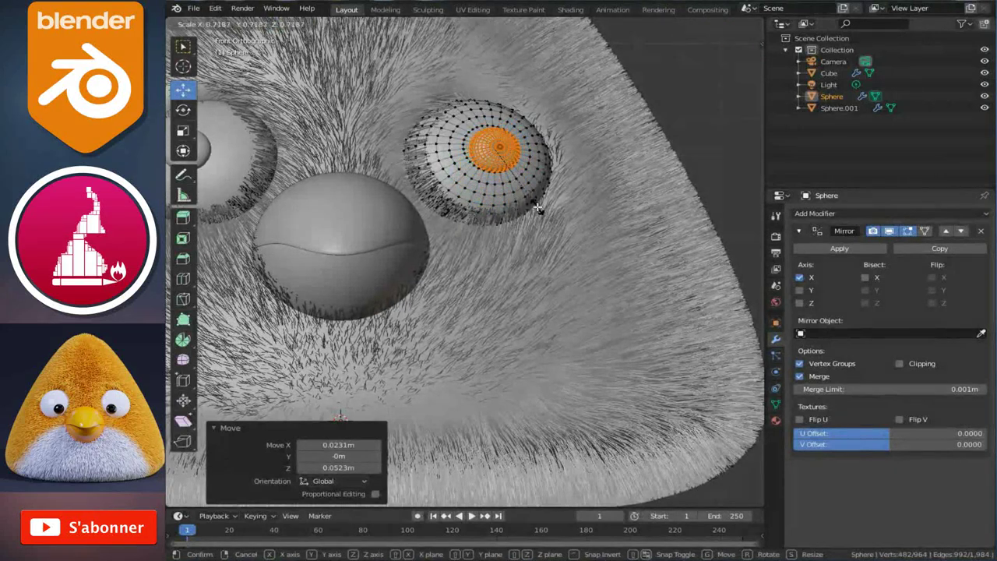
pyautogui.click(546, 215)
pyautogui.scroll(-5, 546, 215)
pyautogui.scroll(5, 527, 211)
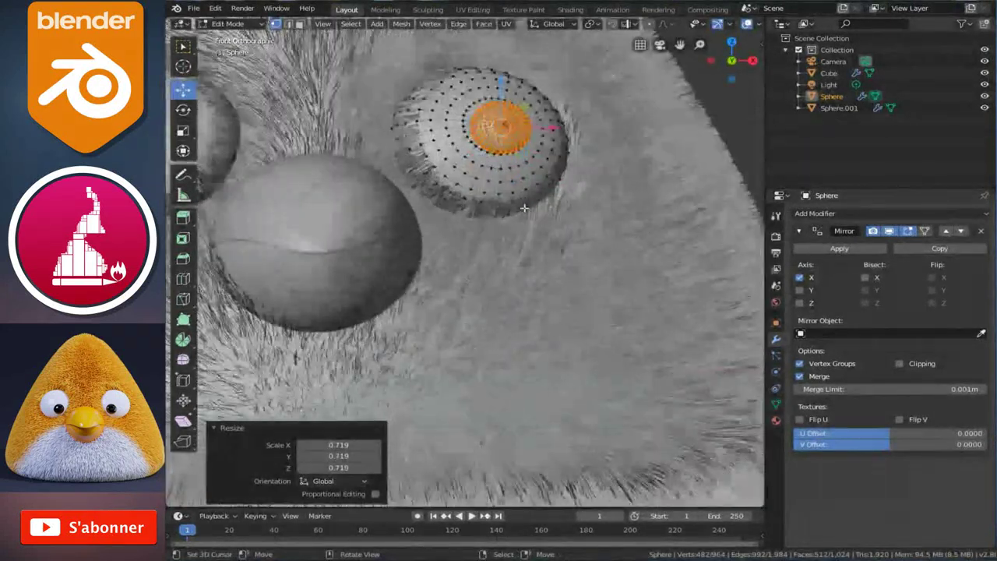
pyautogui.scroll(-2, 520, 210)
pyautogui.scroll(-3, 516, 211)
# Check the eyes in Object Mode, then move the pupil lower and inward toward the beak.
pyautogui.press('Tab')
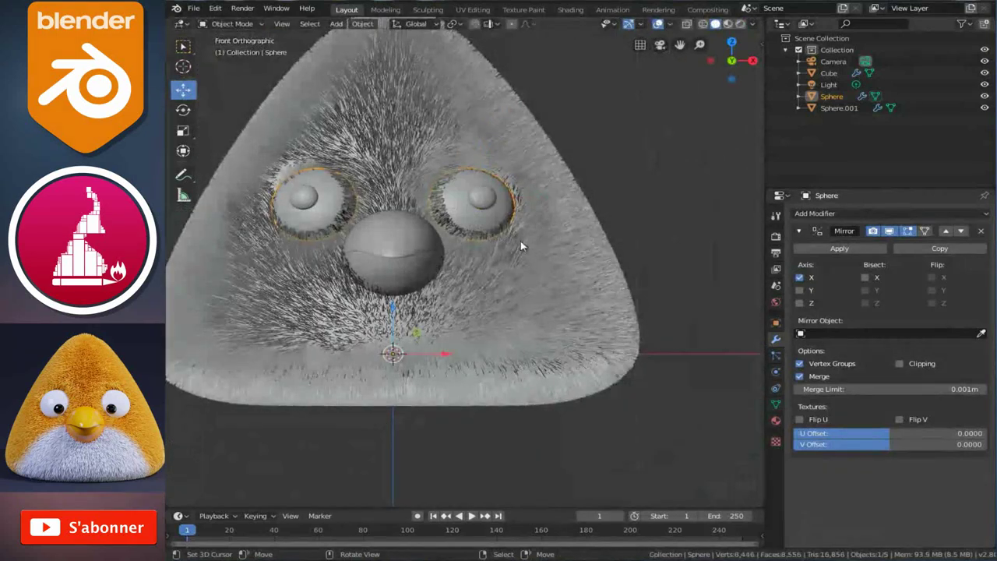
pyautogui.hotkey('alt', 'a')
pyautogui.scroll(-3, 555, 266)
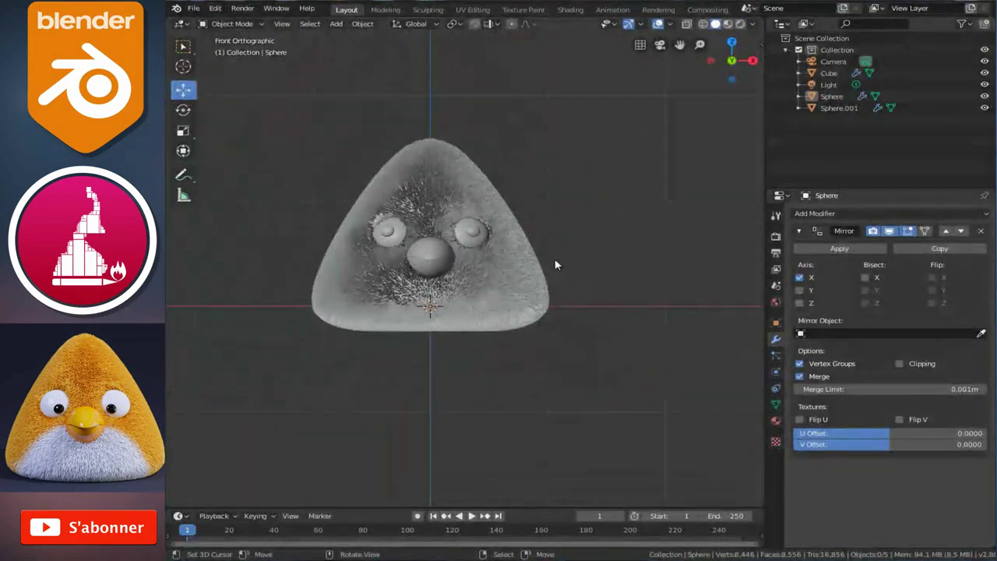
pyautogui.scroll(3, 555, 263)
pyautogui.scroll(2, 507, 249)
pyautogui.press('Tab')
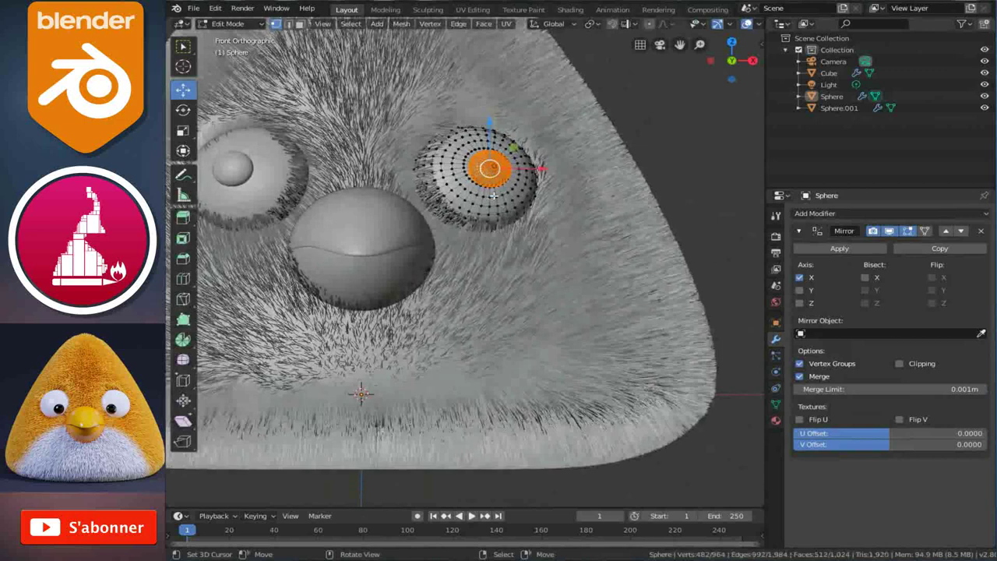
pyautogui.press('g')
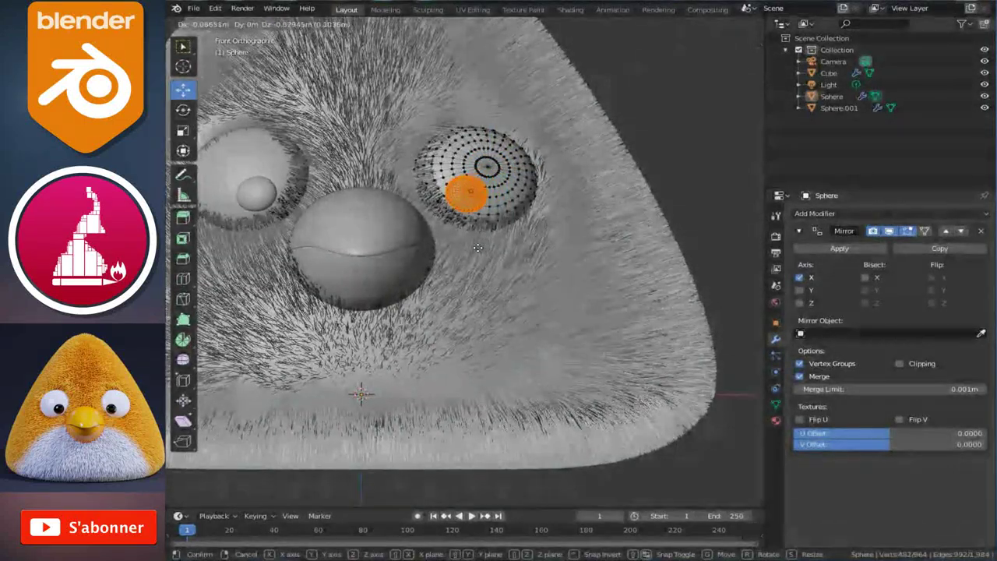
pyautogui.click(478, 249)
# Return to Object Mode and orbit in User Perspective to inspect the beak and lowered pupils.
pyautogui.press('Tab')
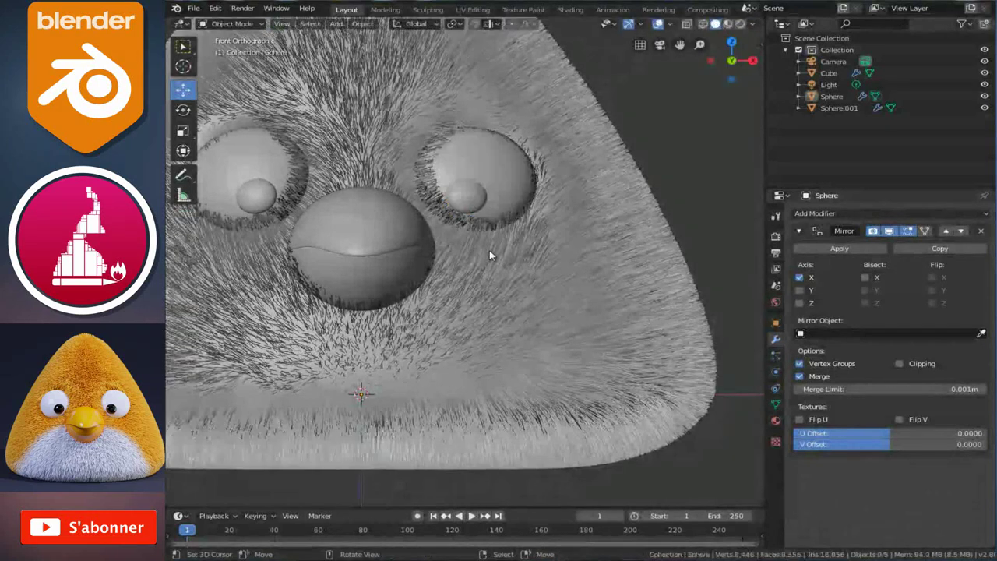
pyautogui.scroll(-3, 490, 250)
pyautogui.scroll(-3, 489, 256)
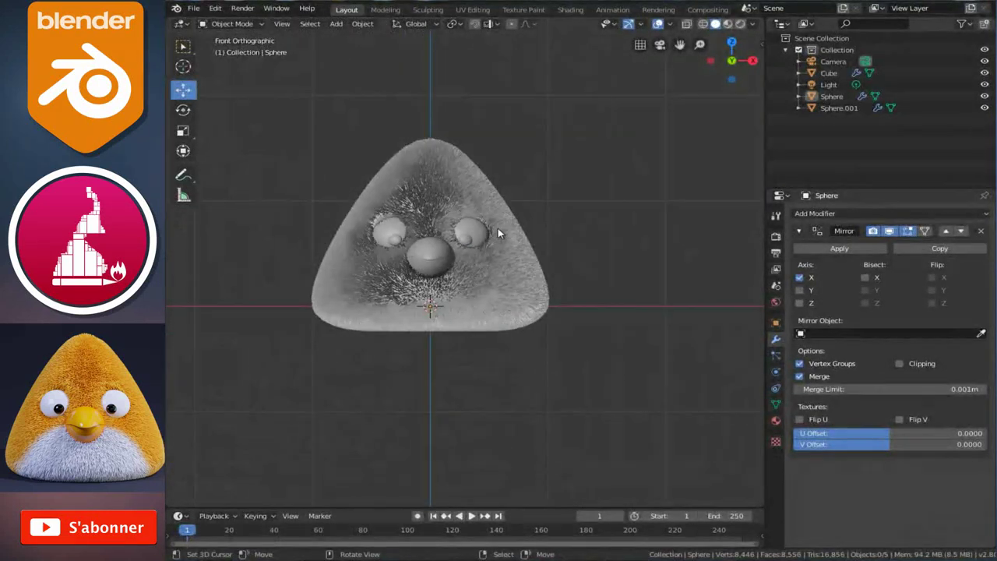
pyautogui.moveTo(499, 232); pyautogui.dragTo(470, 238, button='middle')
pyautogui.scroll(3, 470, 238)
pyautogui.scroll(2, 472, 233)
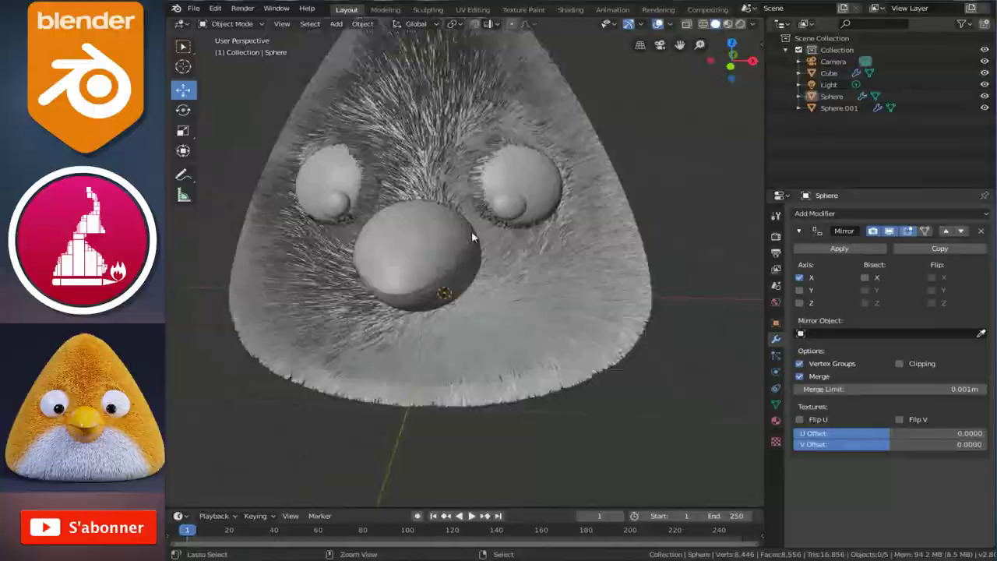